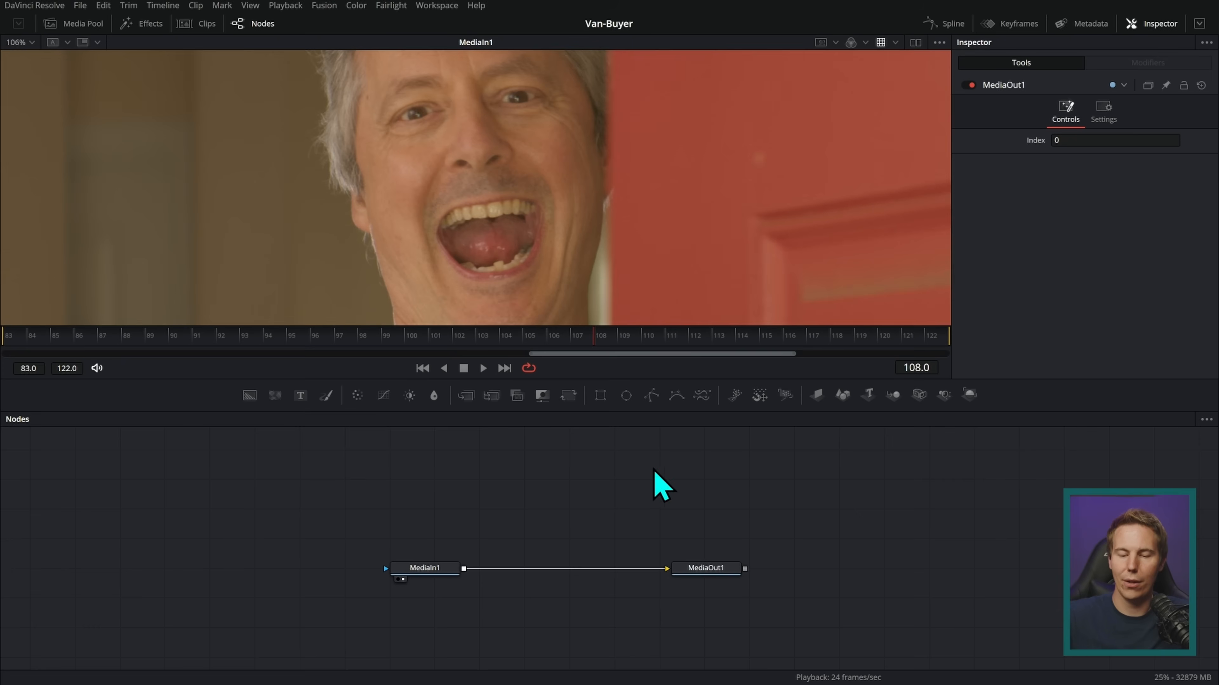
Add a Paint node to the composition, connect MediaIn1's output to it, and show Paint1 in the viewer
scroll(503, 537, "up", 2)
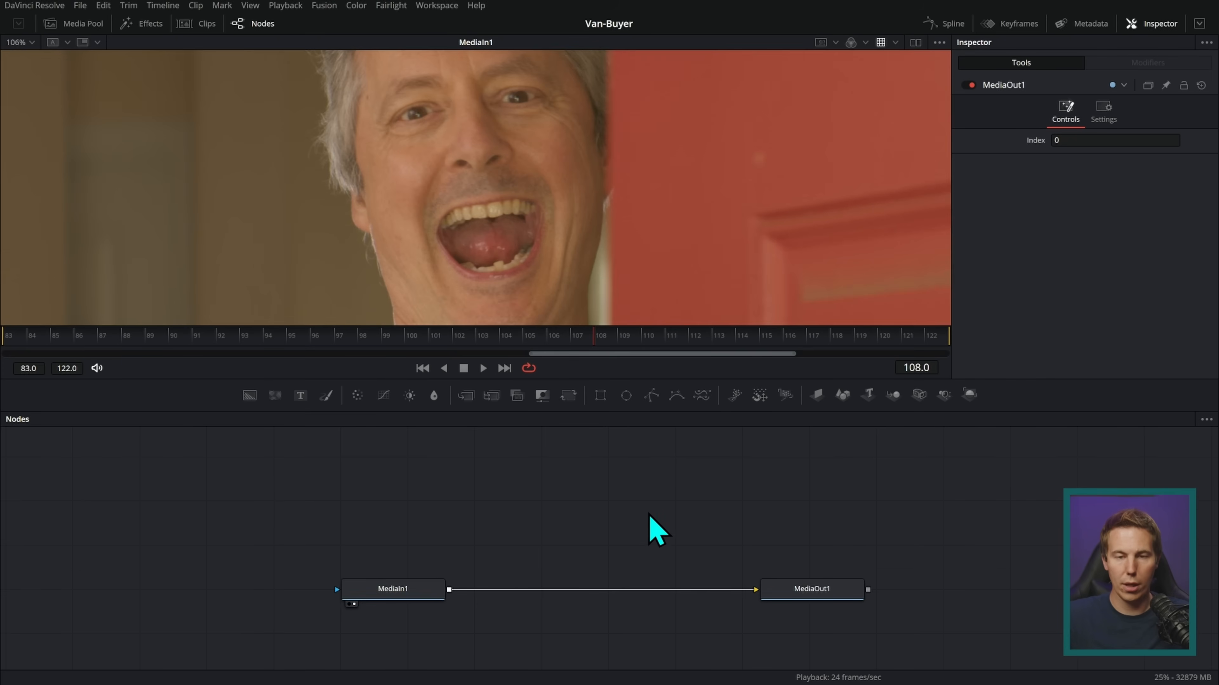
key("shift+space")
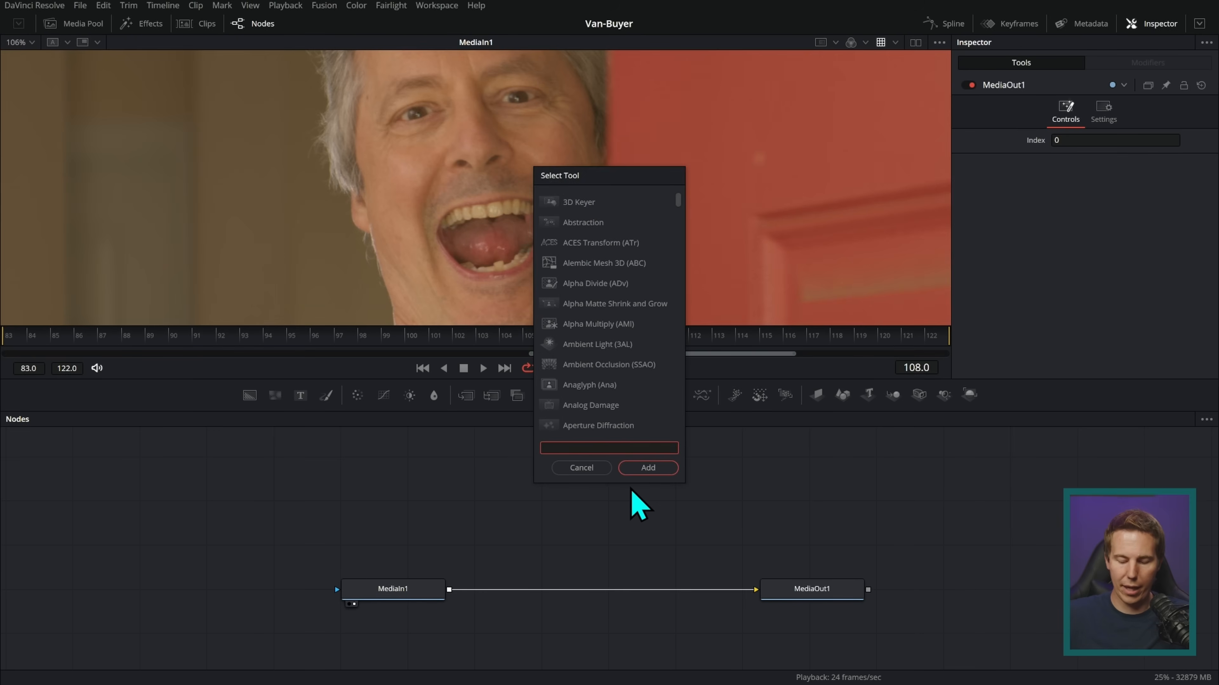
type("paint")
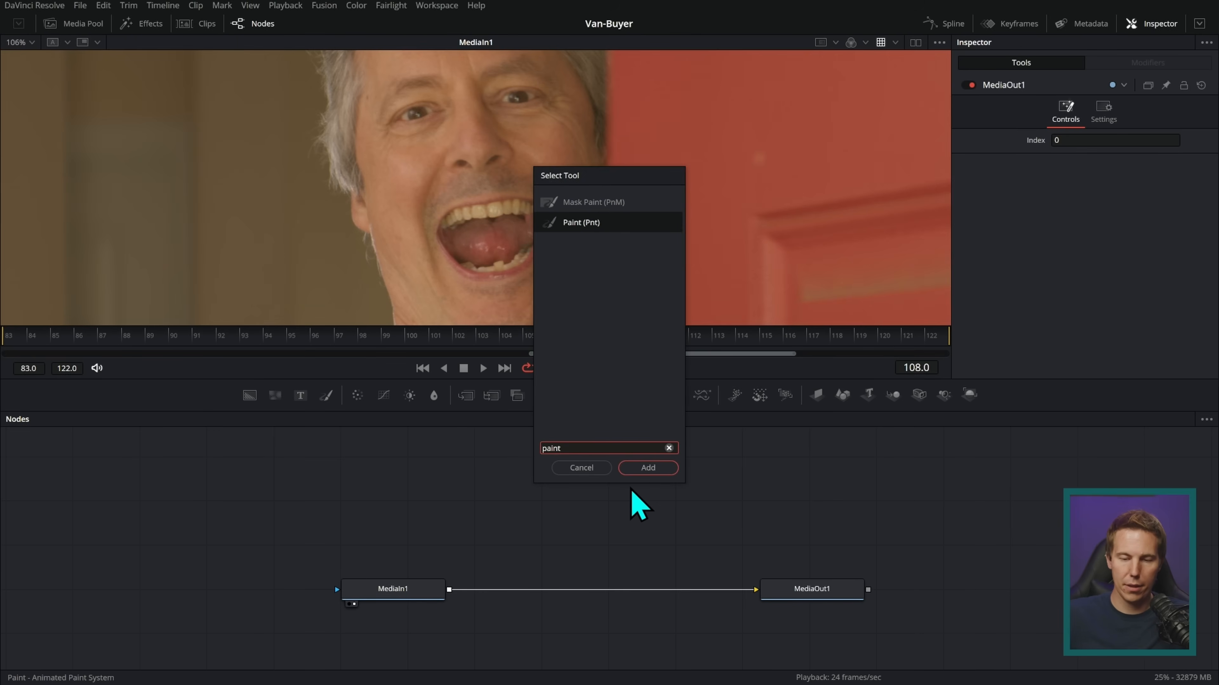
key("Return")
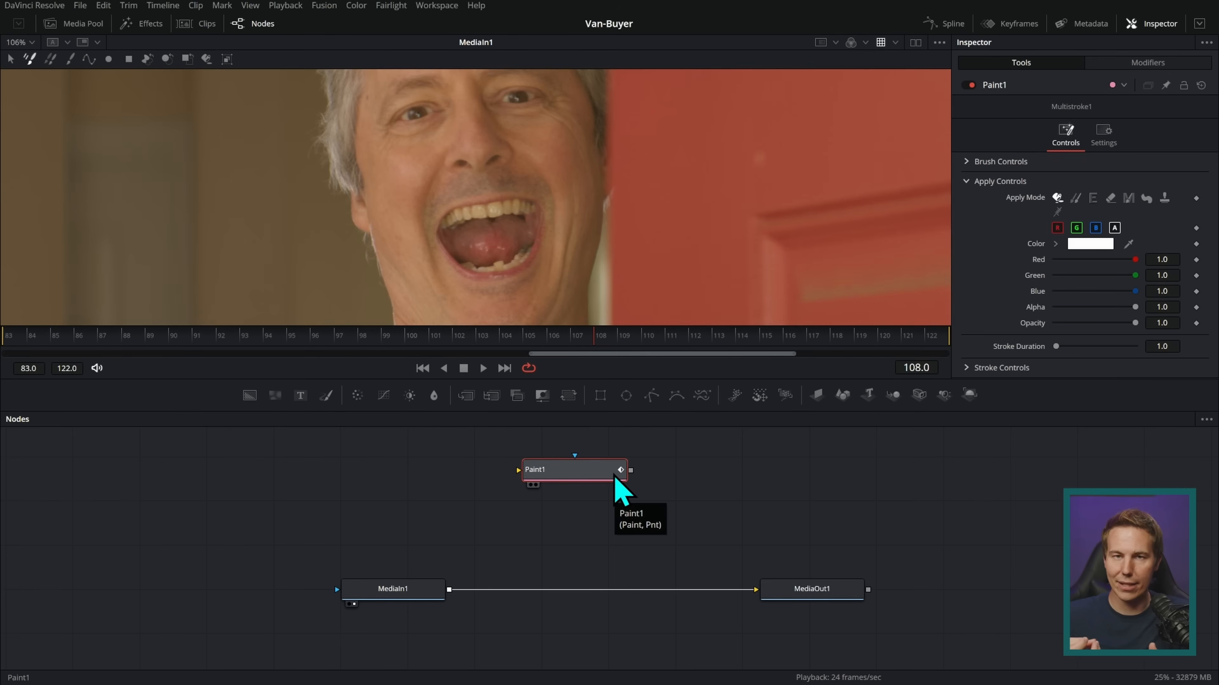
mouse_move(461, 571)
left_mouse_down()
mouse_move(468, 539)
mouse_move(547, 480)
mouse_move(595, 473)
mouse_move(586, 491)
mouse_move(608, 461)
mouse_move(731, 165)
left_mouse_up()
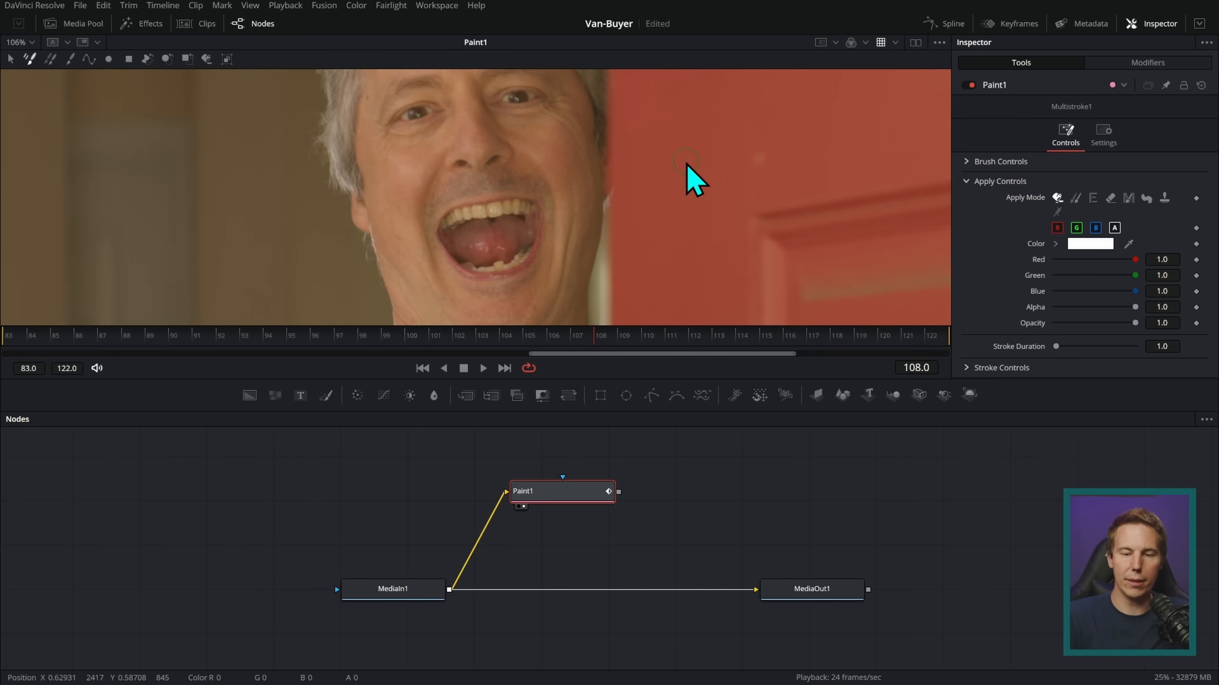
Try a white test stroke and undo it, then set the Paint node to Smear apply mode with the single Stroke tool
left_click_drag(504, 263, 715, 150)
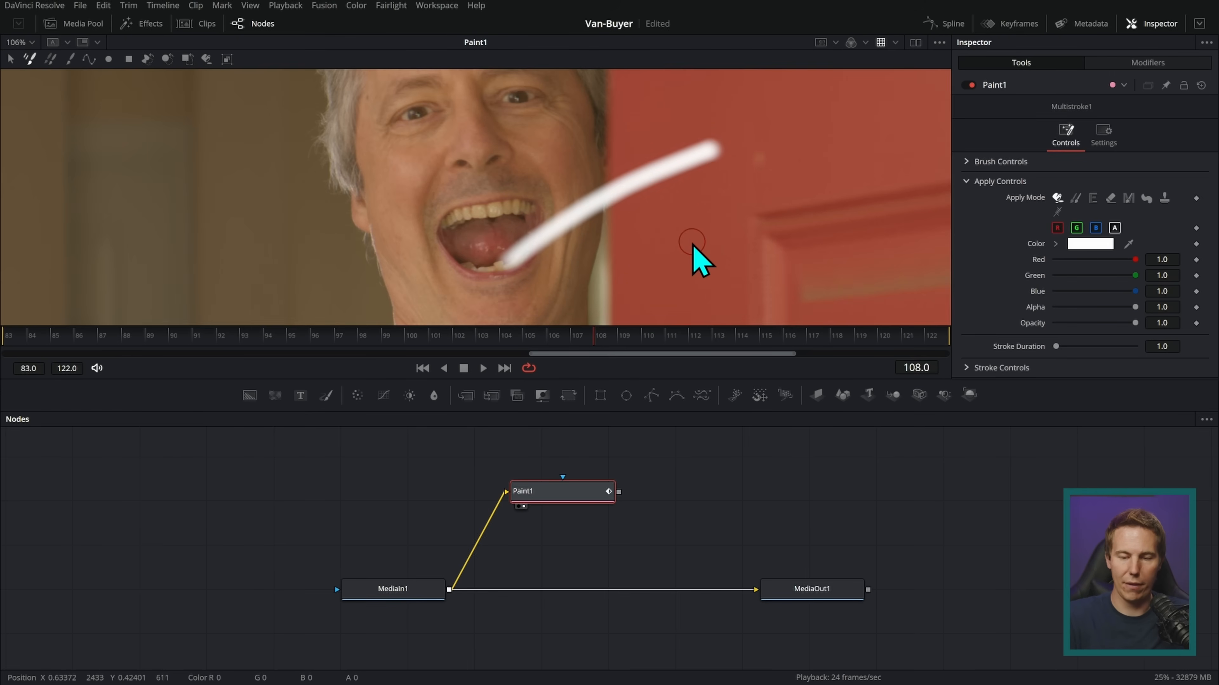
key("ctrl+z")
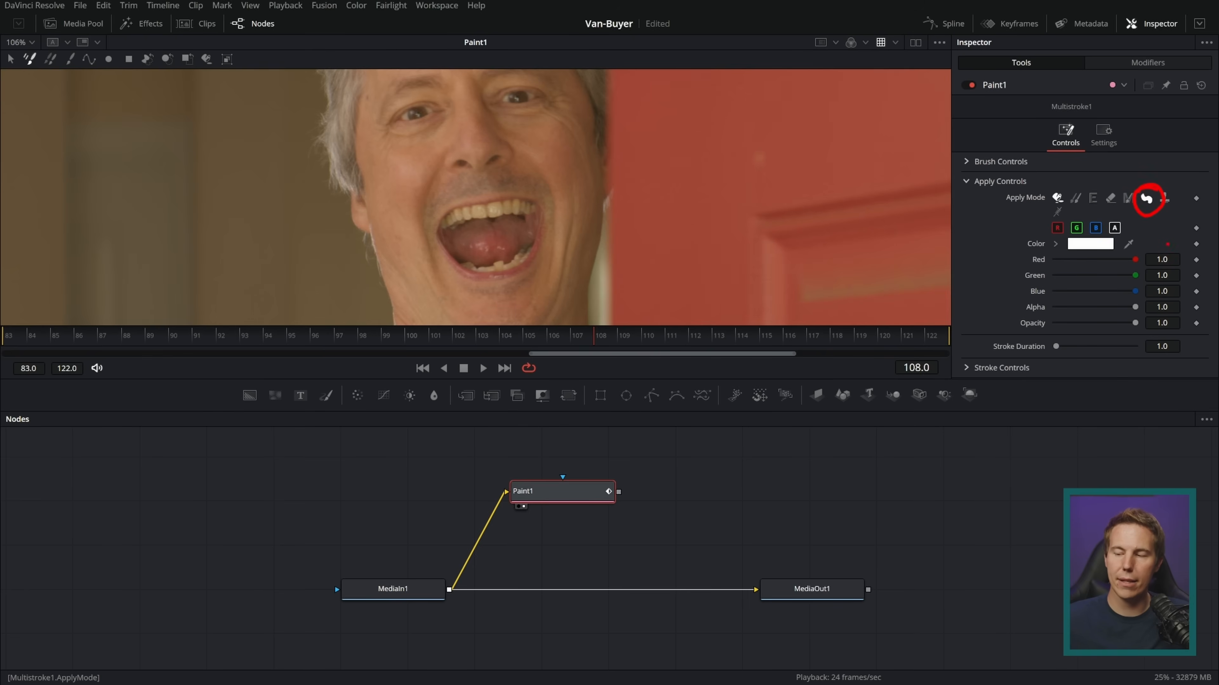
left_click(1147, 198)
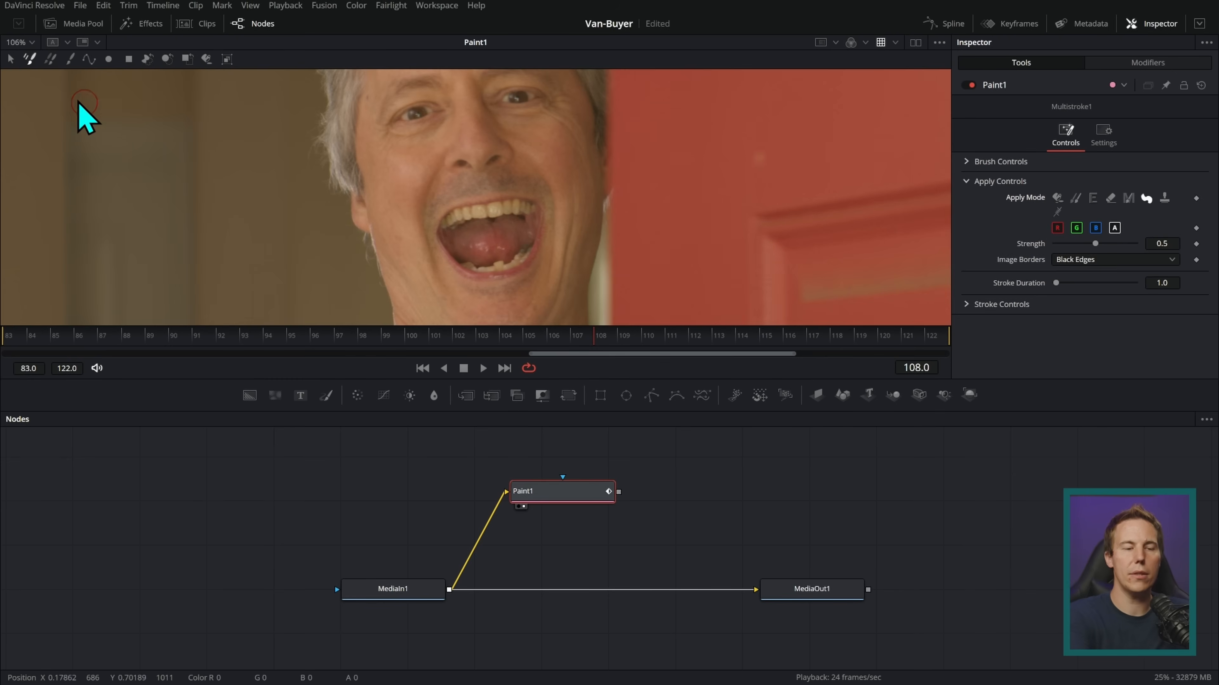
left_click(69, 62)
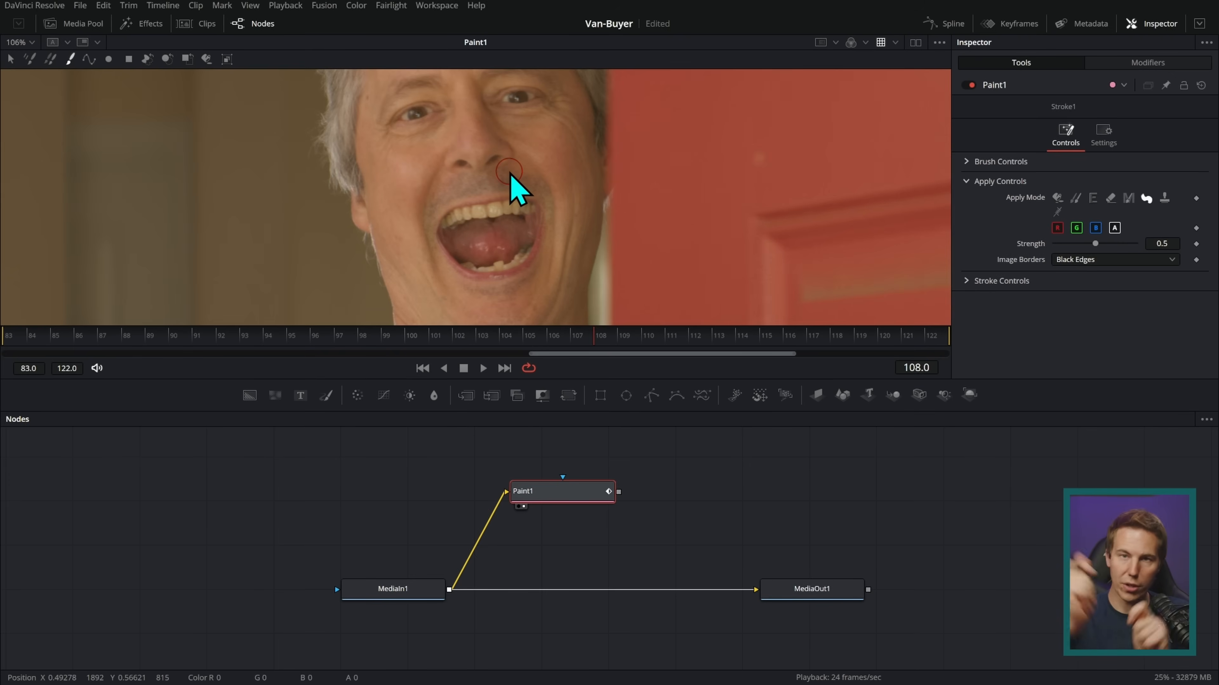
Set the smear stroke's brush size to 0.0079 and softness to 0.473 for working on the man's teeth
scroll(550, 222, "up", 5)
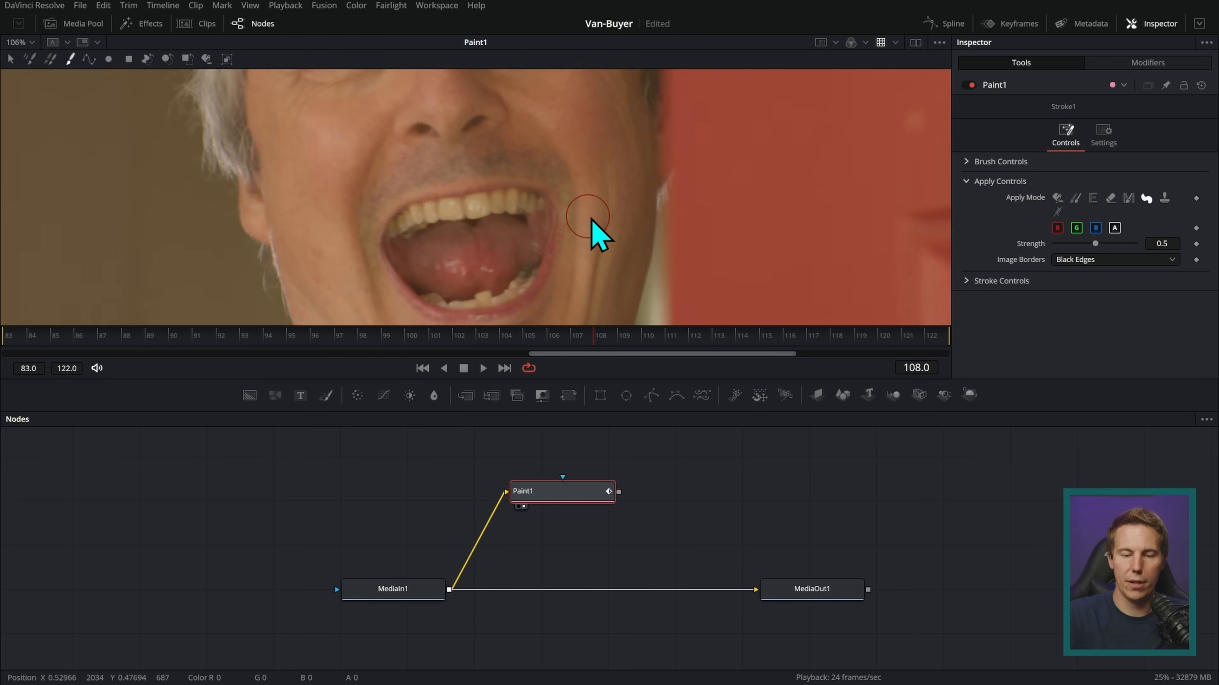
left_click_drag(612, 218, 703, 193)
left_click_drag(677, 379, 678, 535)
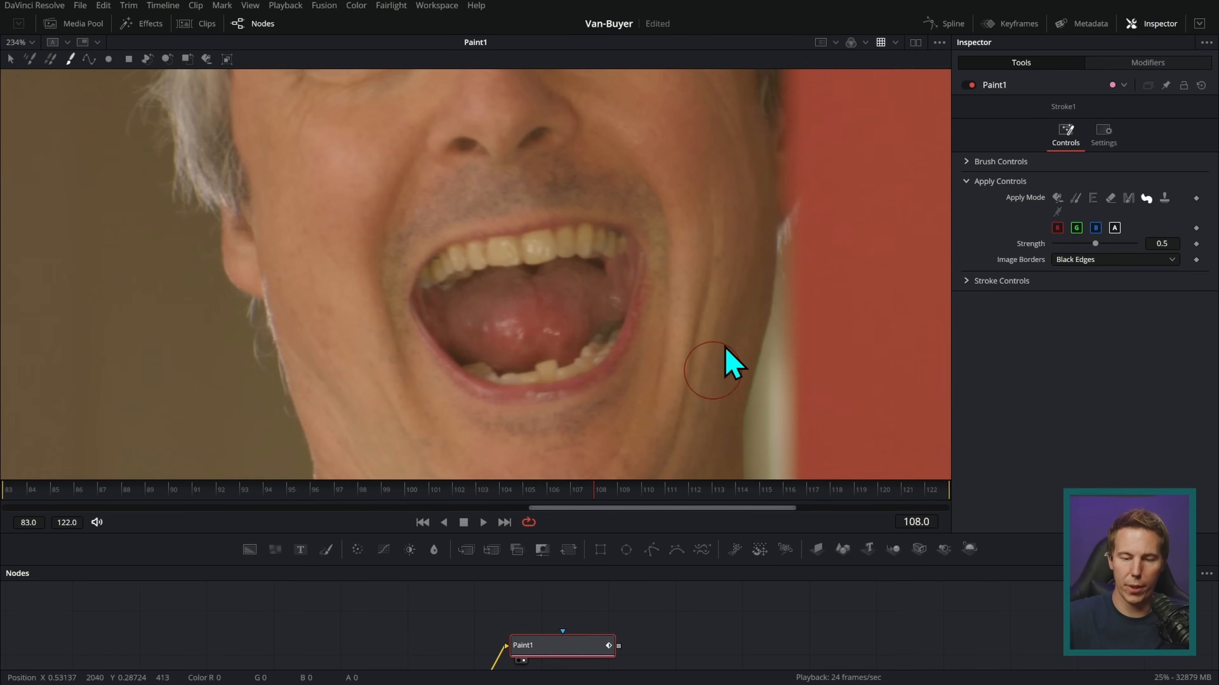
left_click(968, 163)
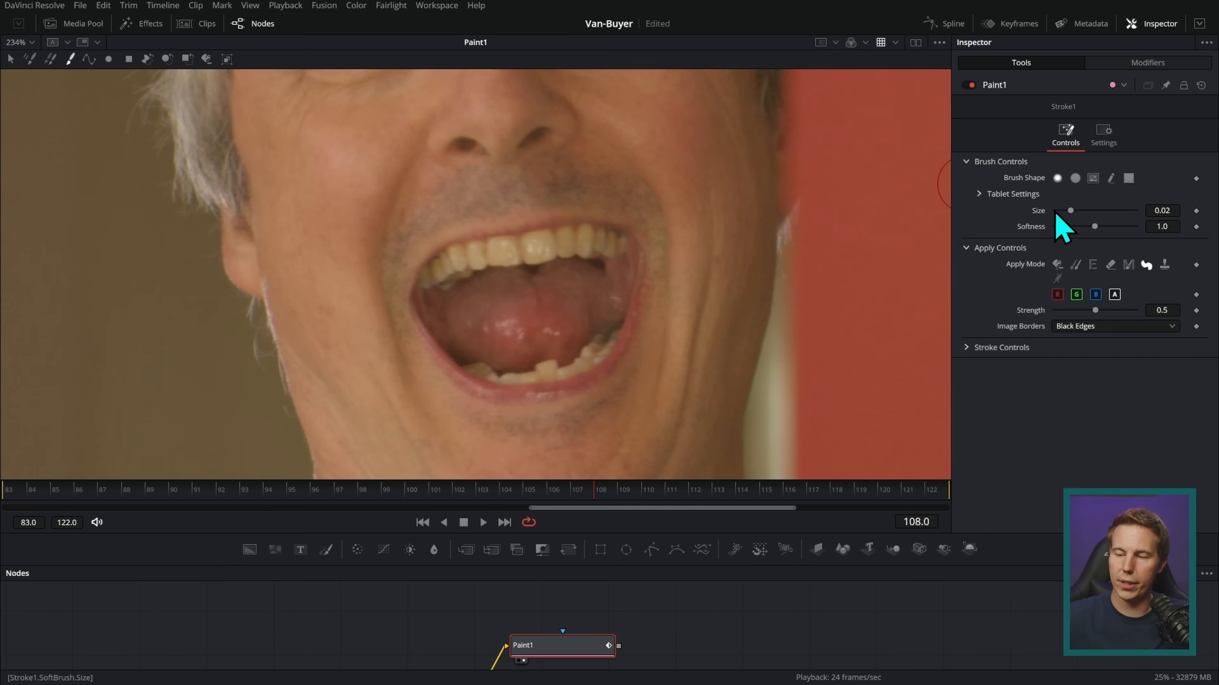
left_click_drag(1094, 226, 1077, 228)
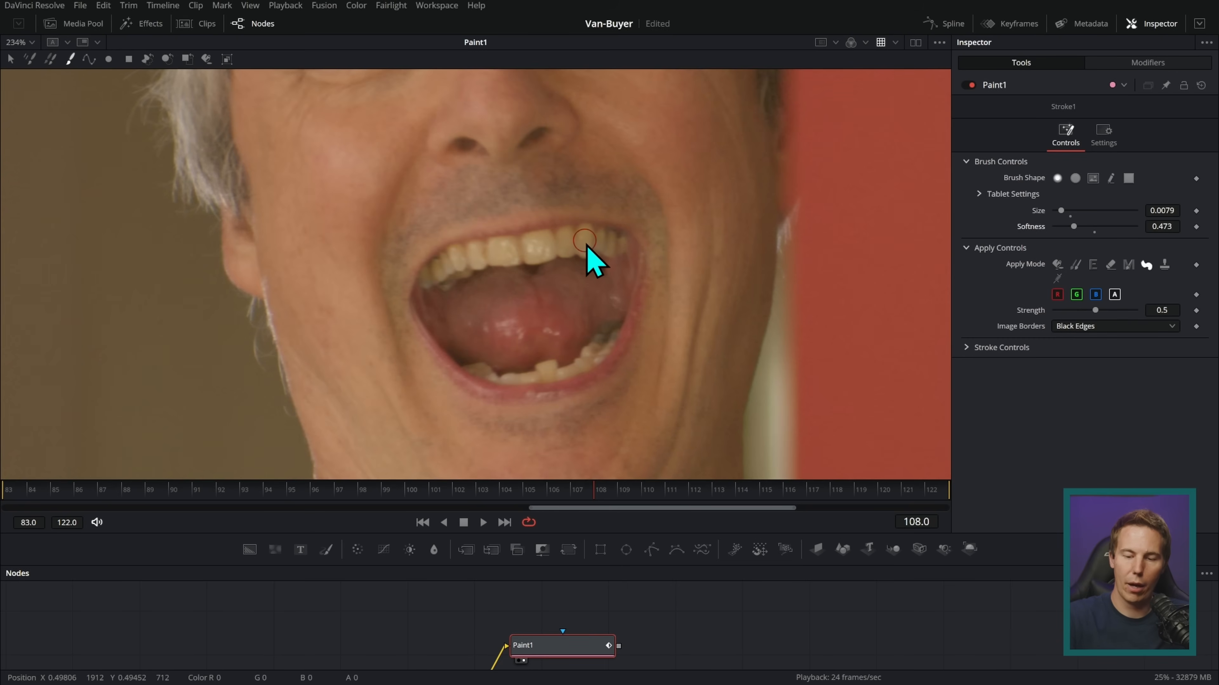
Smear the upper tooth on the right side of the man's mouth downward repeatedly to form a long pointed fang
left_click_drag(586, 250, 583, 294)
left_click_drag(583, 248, 586, 300)
left_click_drag(585, 244, 586, 306)
left_click_drag(583, 254, 588, 300)
left_click_drag(585, 248, 587, 308)
left_click_drag(587, 246, 590, 315)
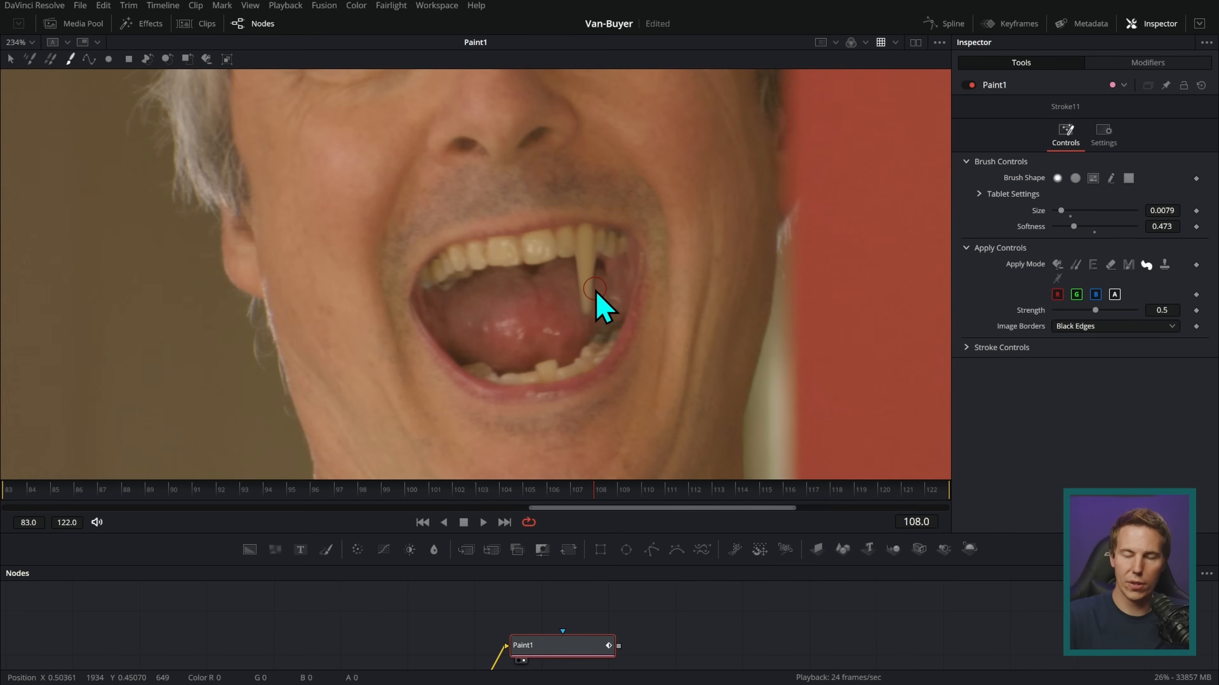
Smear the upper tooth on the left side of the mouth downward to form a matching second fang
mouse_move(456, 247)
left_mouse_down()
mouse_move(479, 326)
mouse_move(462, 273)
mouse_move(470, 305)
left_mouse_up()
left_click_drag(459, 267, 473, 329)
mouse_move(458, 265)
left_mouse_down()
mouse_move(477, 330)
mouse_move(461, 271)
mouse_move(472, 325)
left_mouse_up()
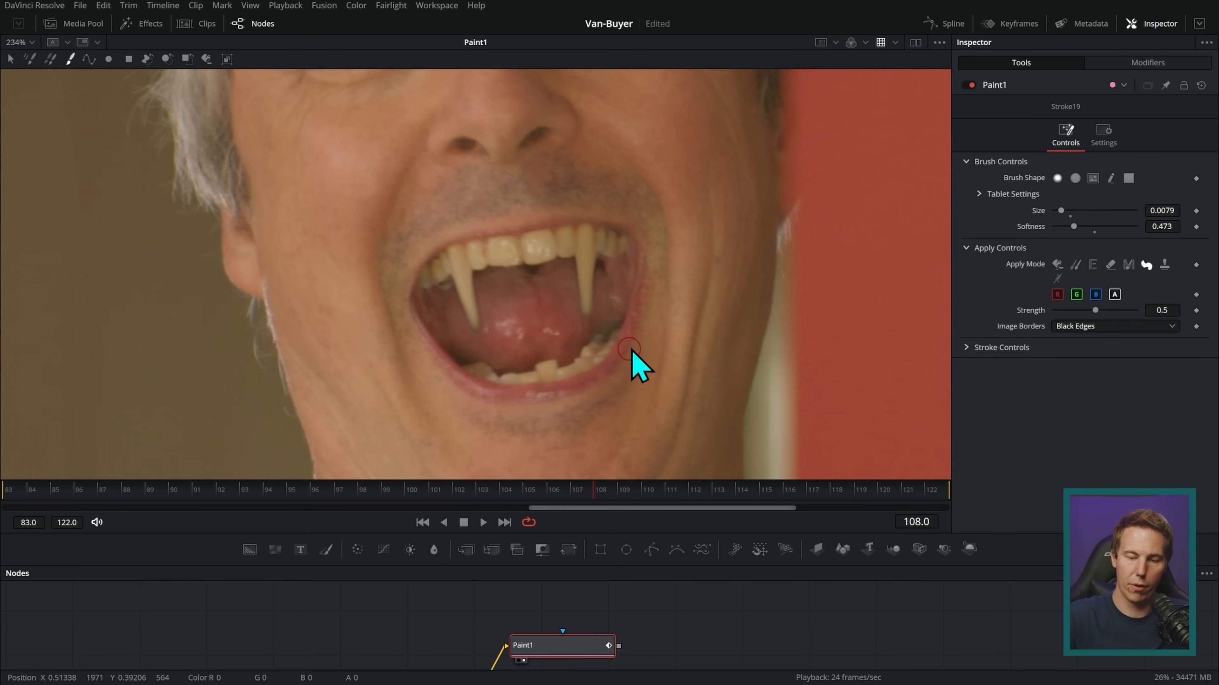
scroll(843, 326, "down", 3)
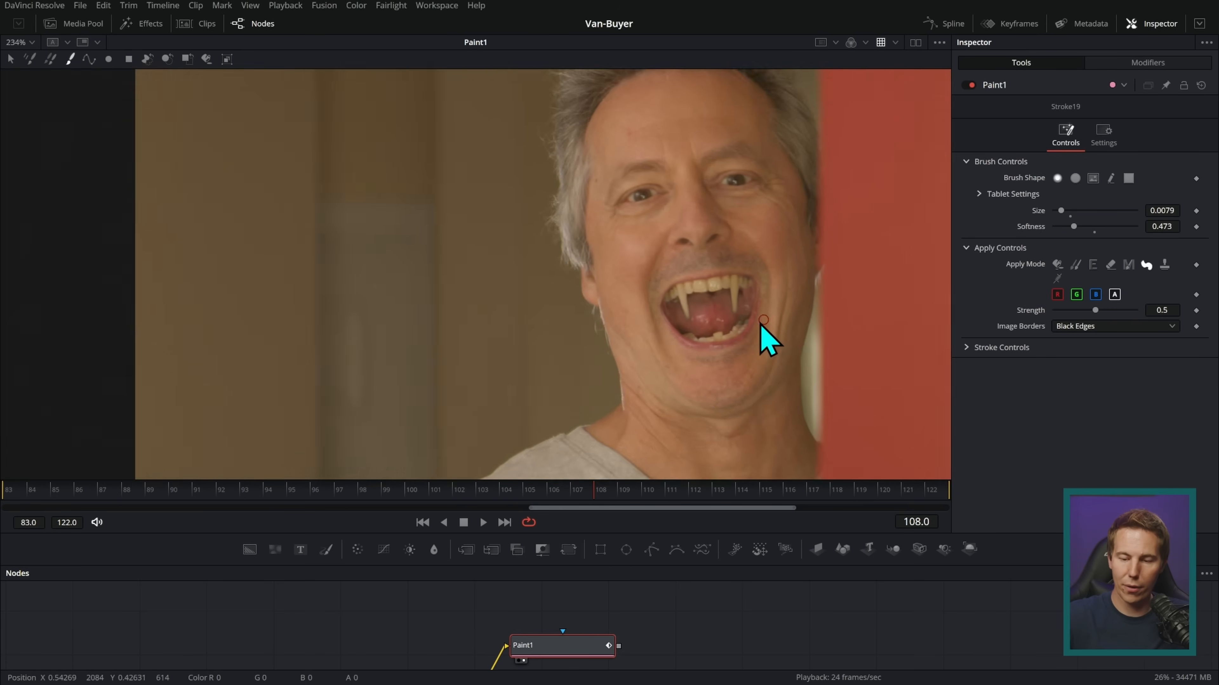
left_click_drag(836, 349, 651, 359)
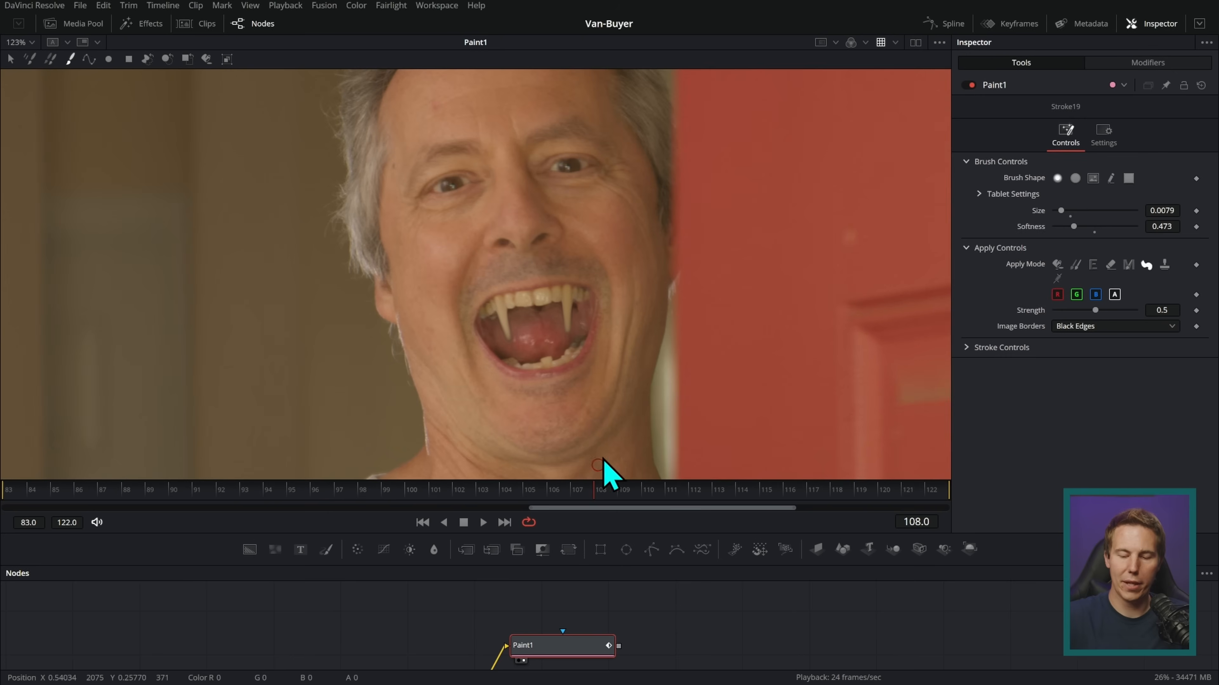
Play the shot briefly, return to frame 108, and save that painted frame to the Desktop as an OpenEXR image named Fangs_Still
key("space")
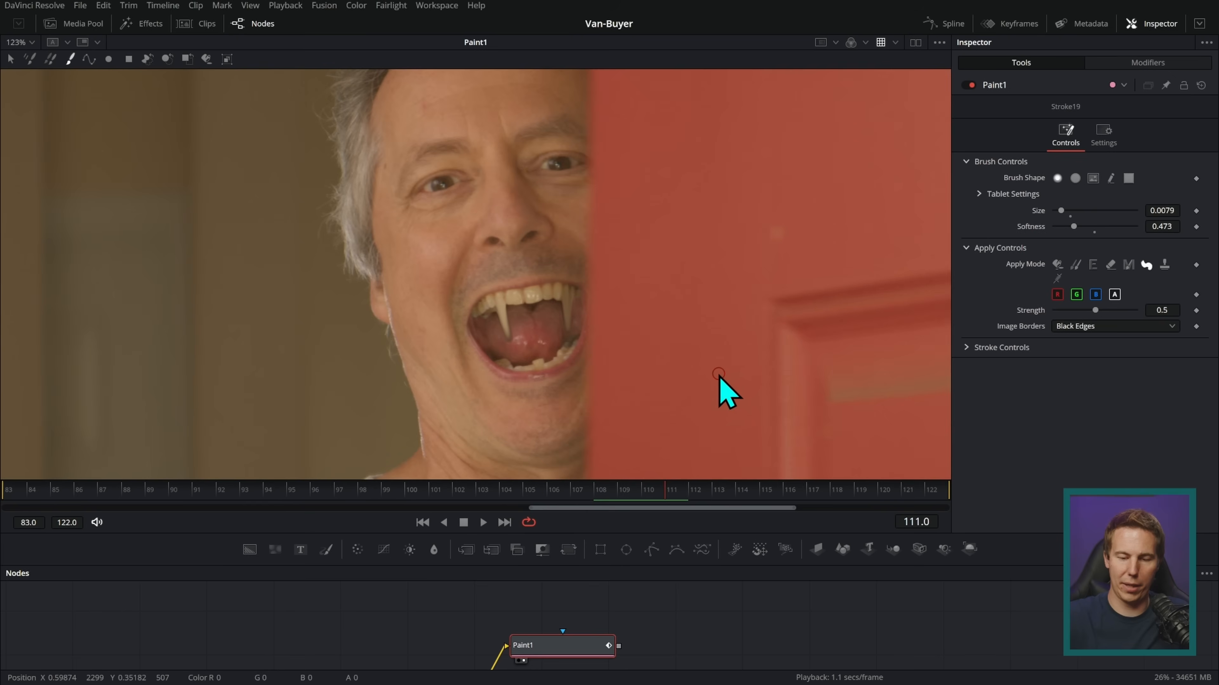
left_click(600, 493)
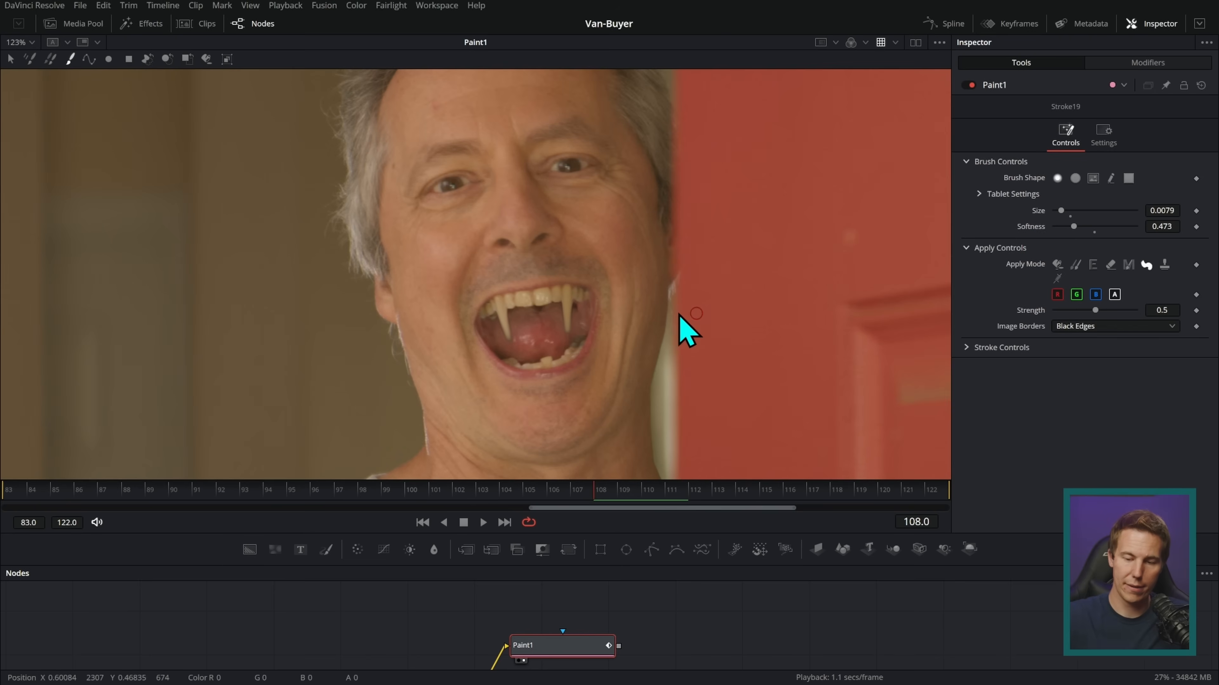
right_click(607, 262)
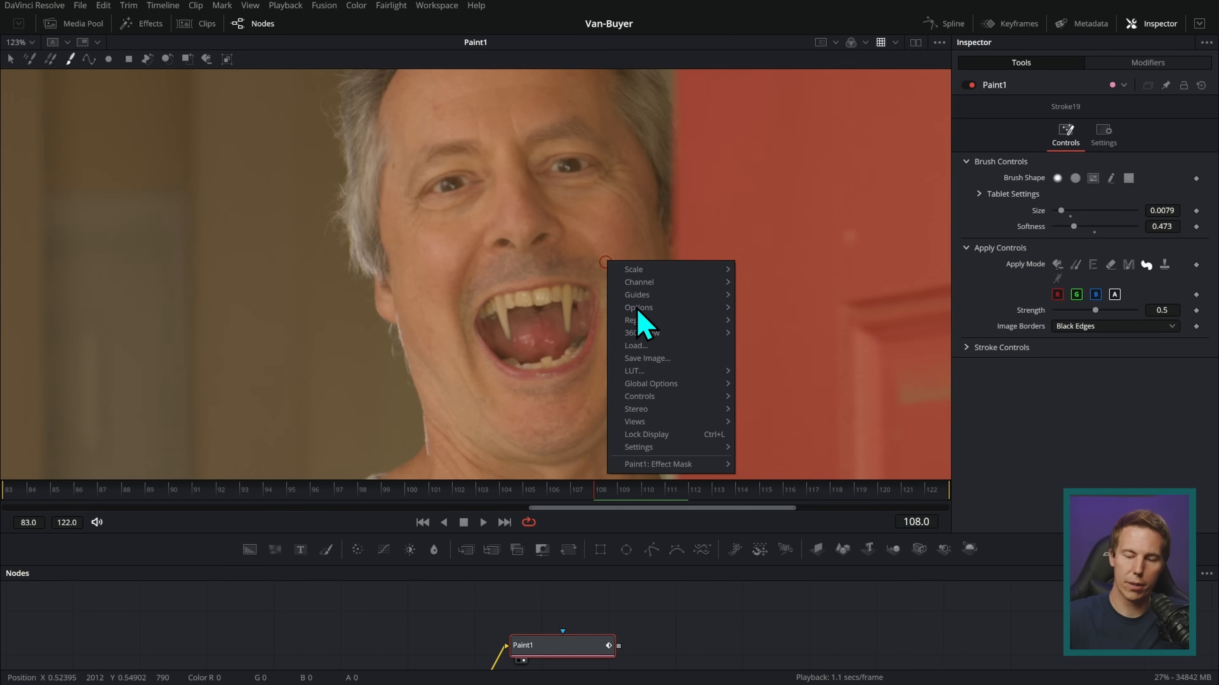
left_click(693, 361)
left_click(355, 231)
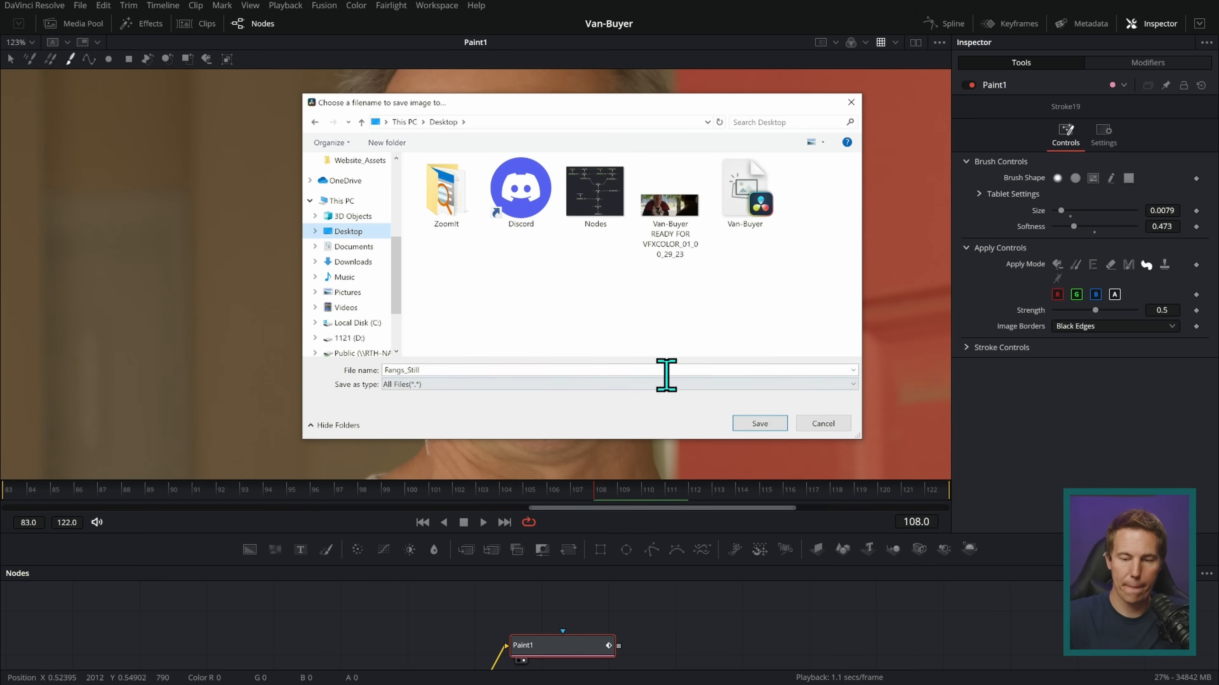
left_click(662, 384)
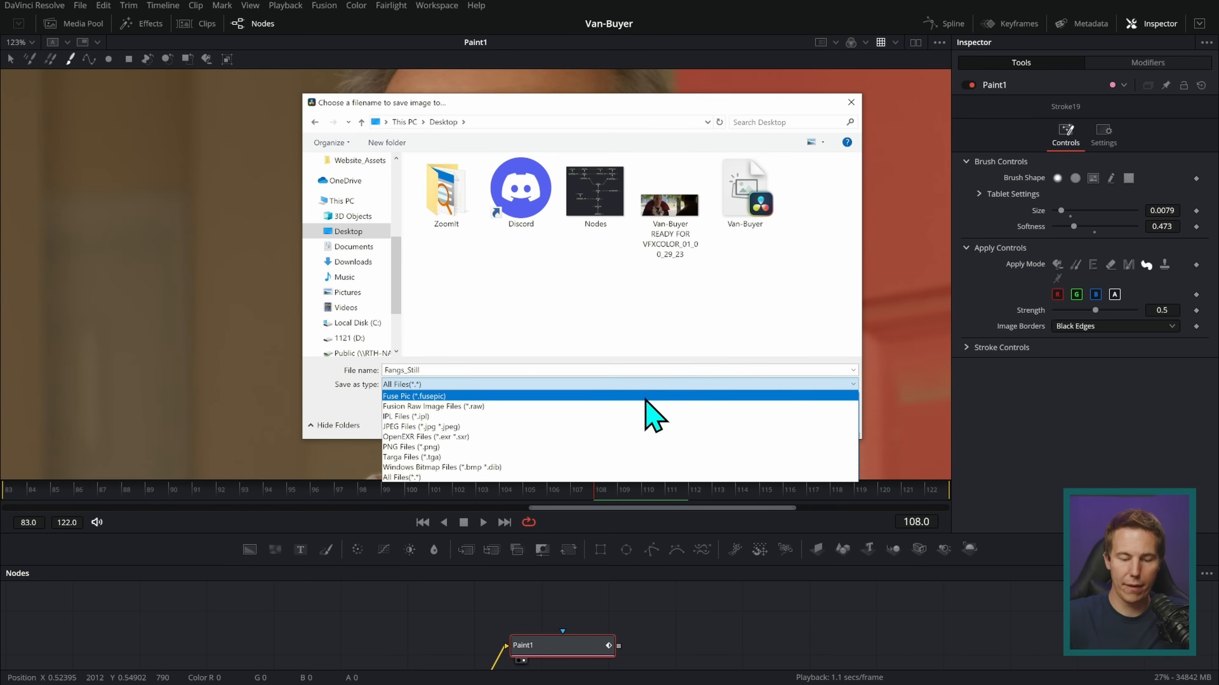
left_click(489, 437)
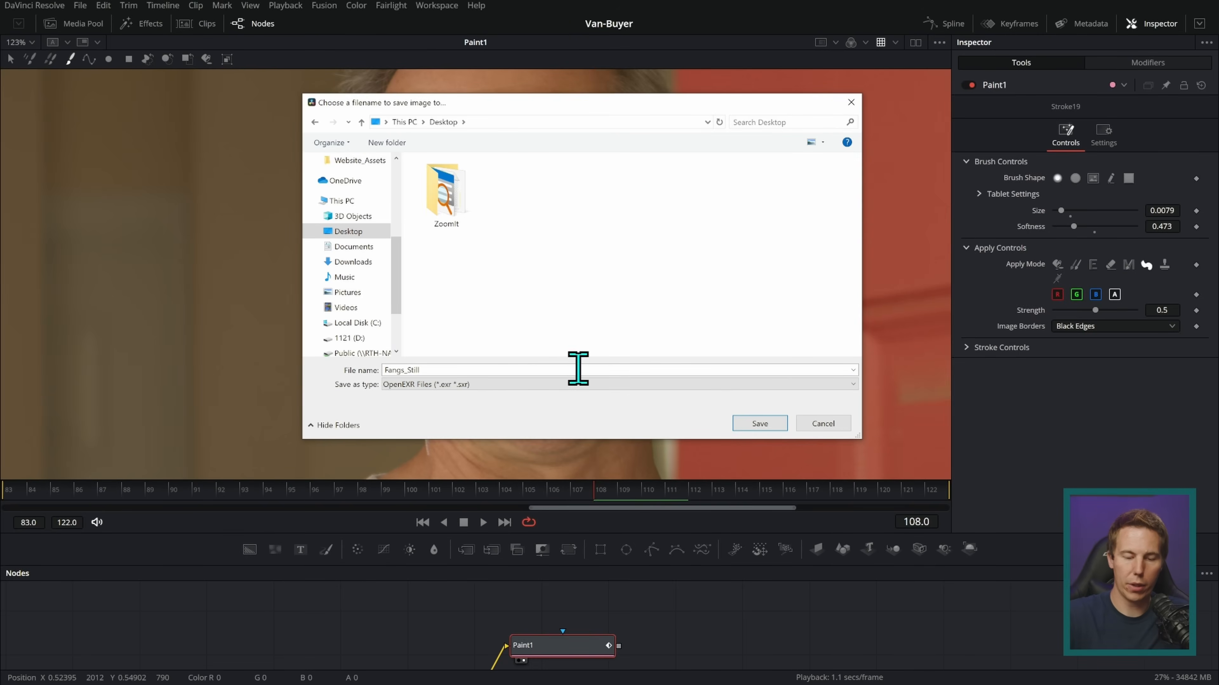
left_click(765, 425)
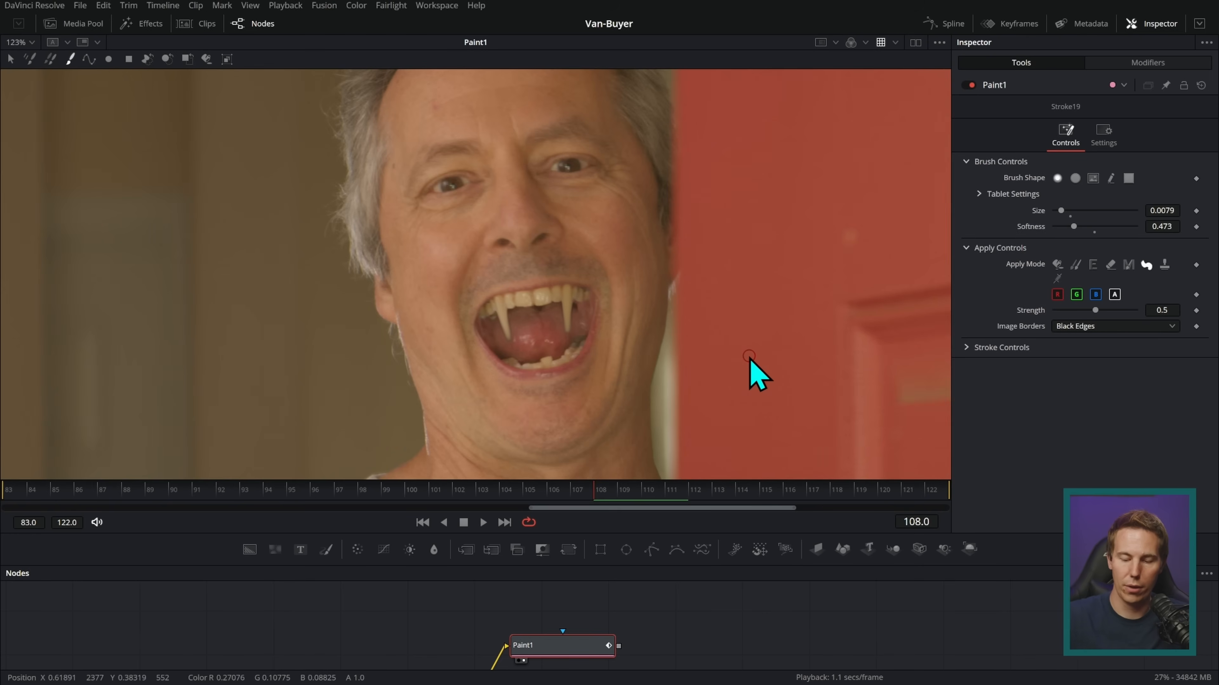
Bring the Fangs_Still image from the Desktop folder in File Explorer into the node graph as a new media input
left_click_drag(693, 531, 698, 463)
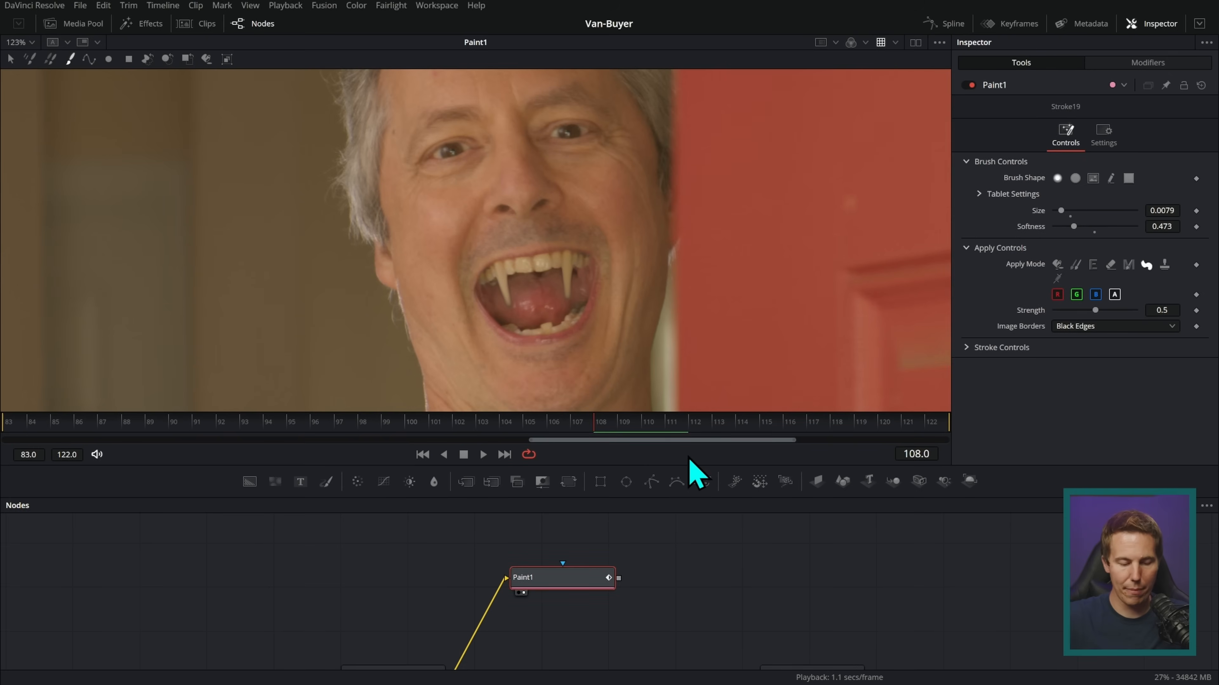
key("super")
key("super+e")
left_click_drag(720, 154, 771, 142)
left_click(609, 461)
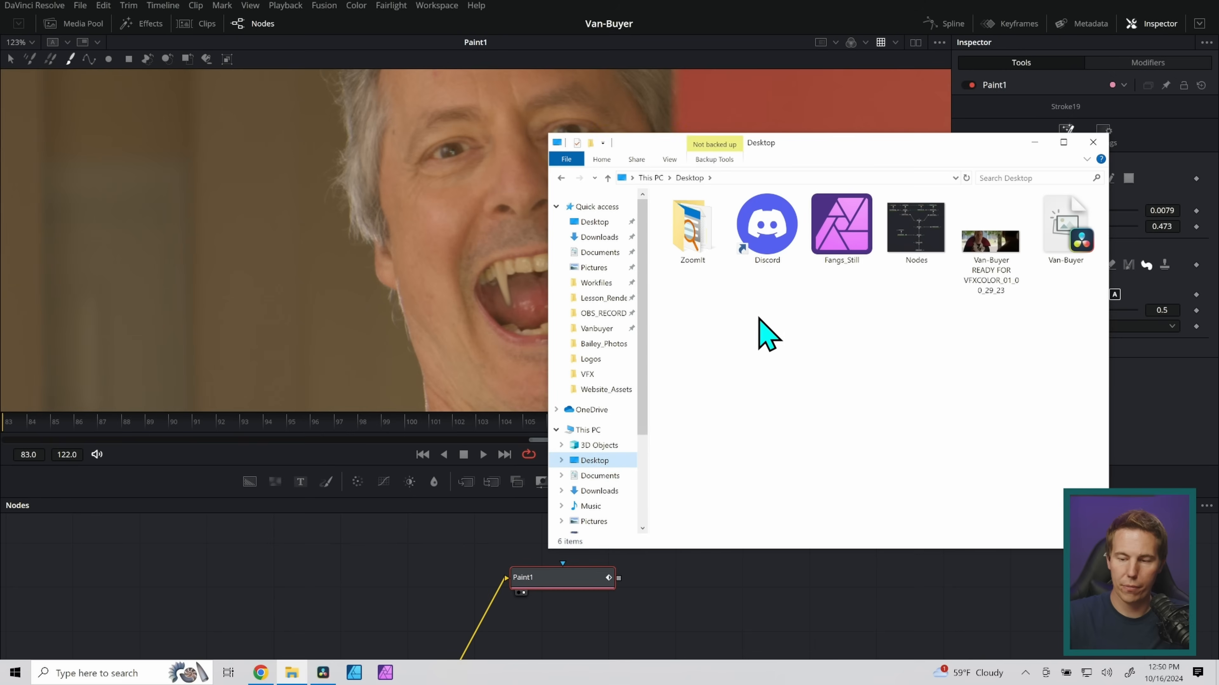
left_click(854, 252)
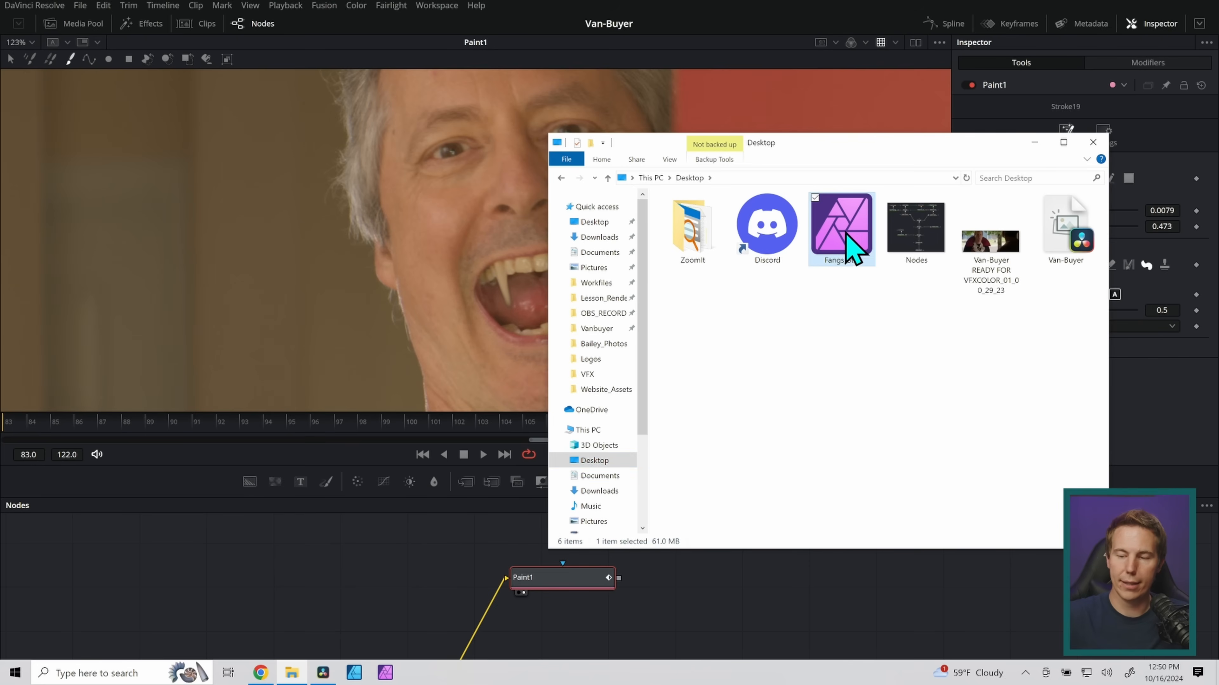
left_click_drag(852, 245, 419, 569)
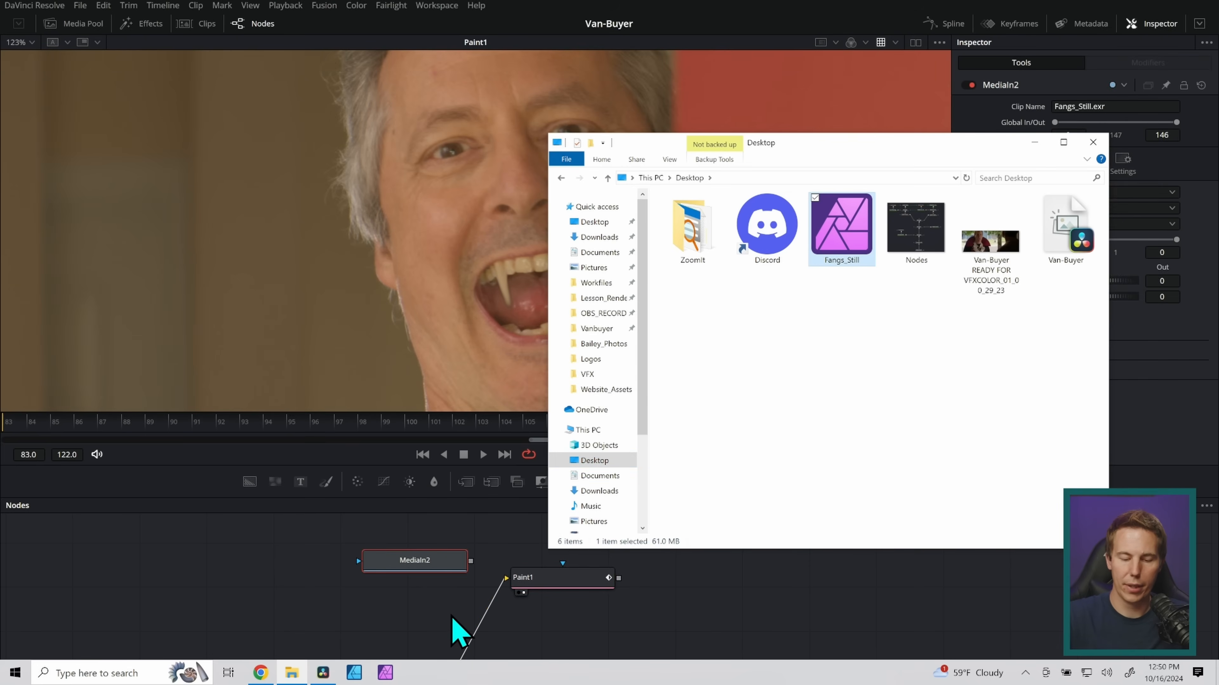
left_click(484, 530)
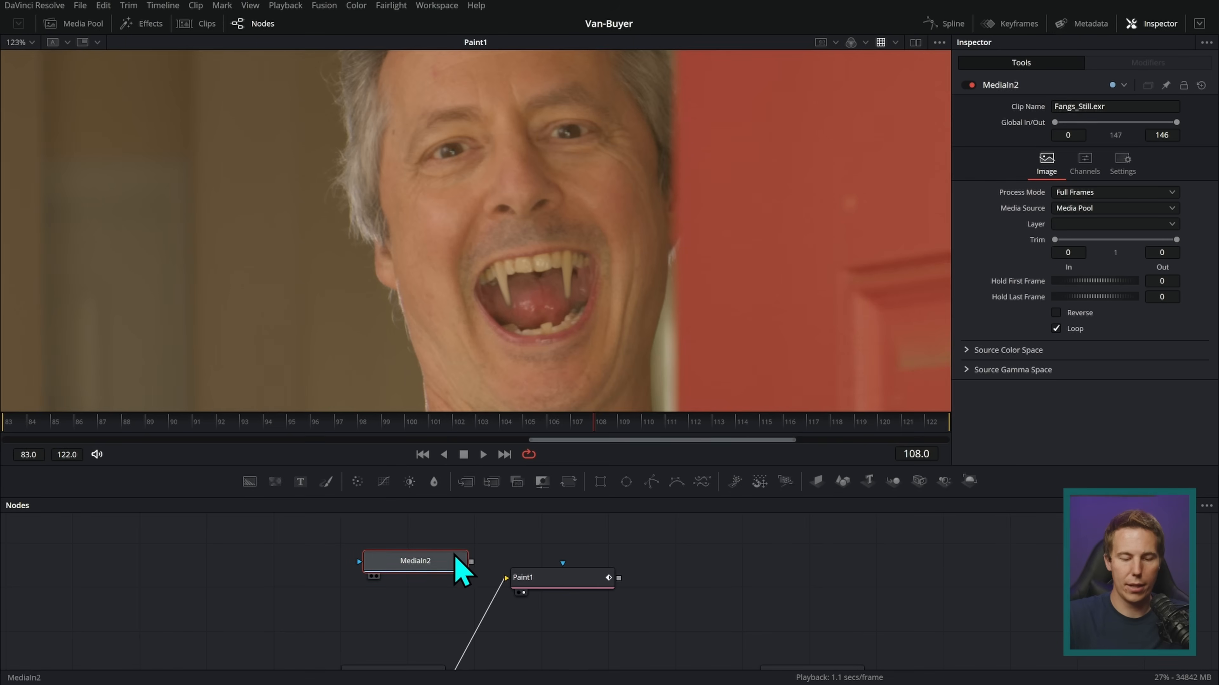
Set the input color space of Fangs_Still.exr in the media pool to Linear and compare MediaIn2 with Paint1 in the viewer
left_click(86, 27)
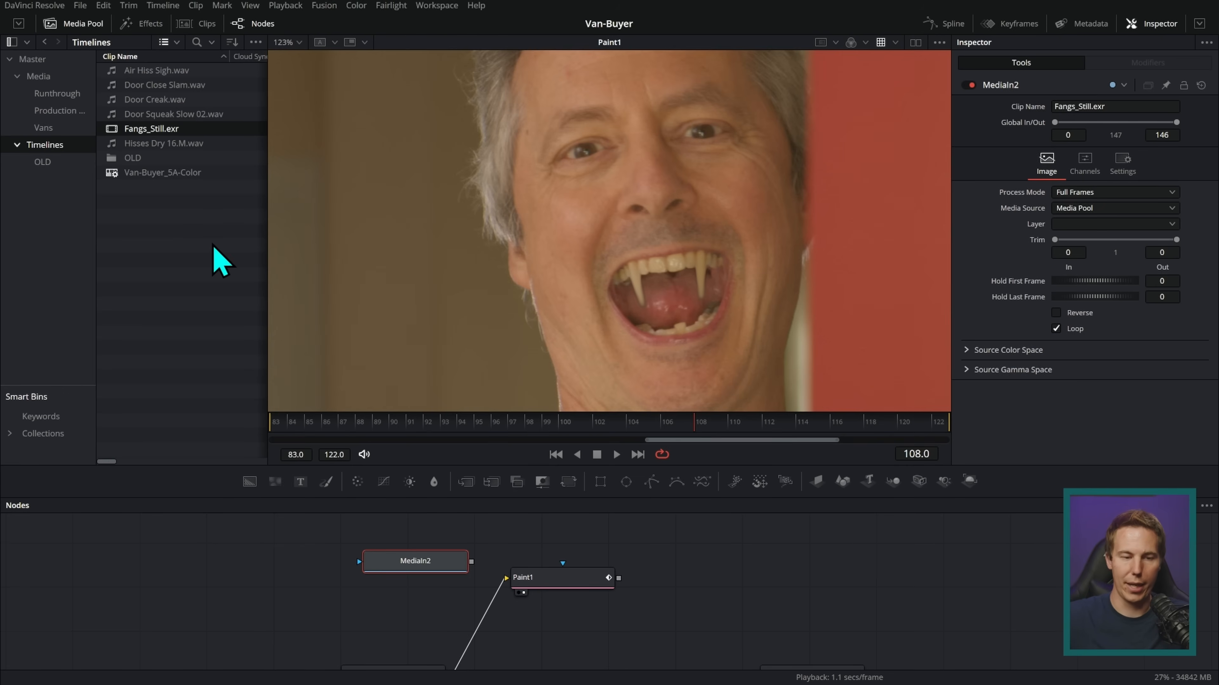
right_click(198, 144)
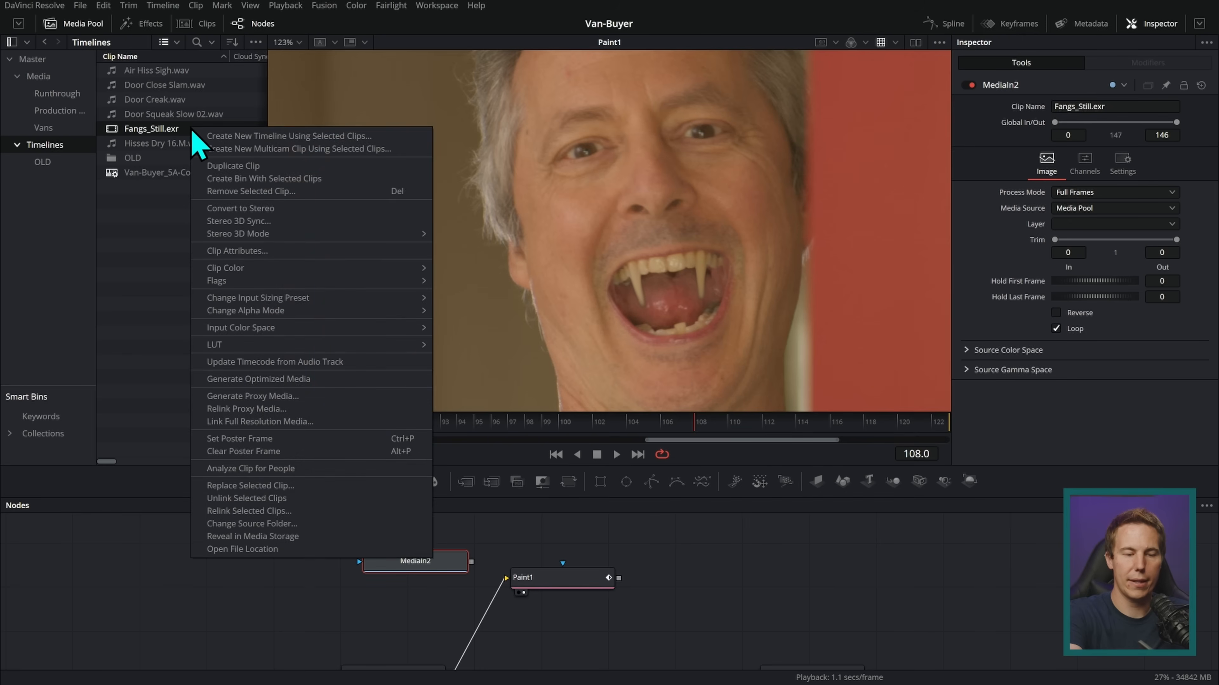
mouse_move(366, 328)
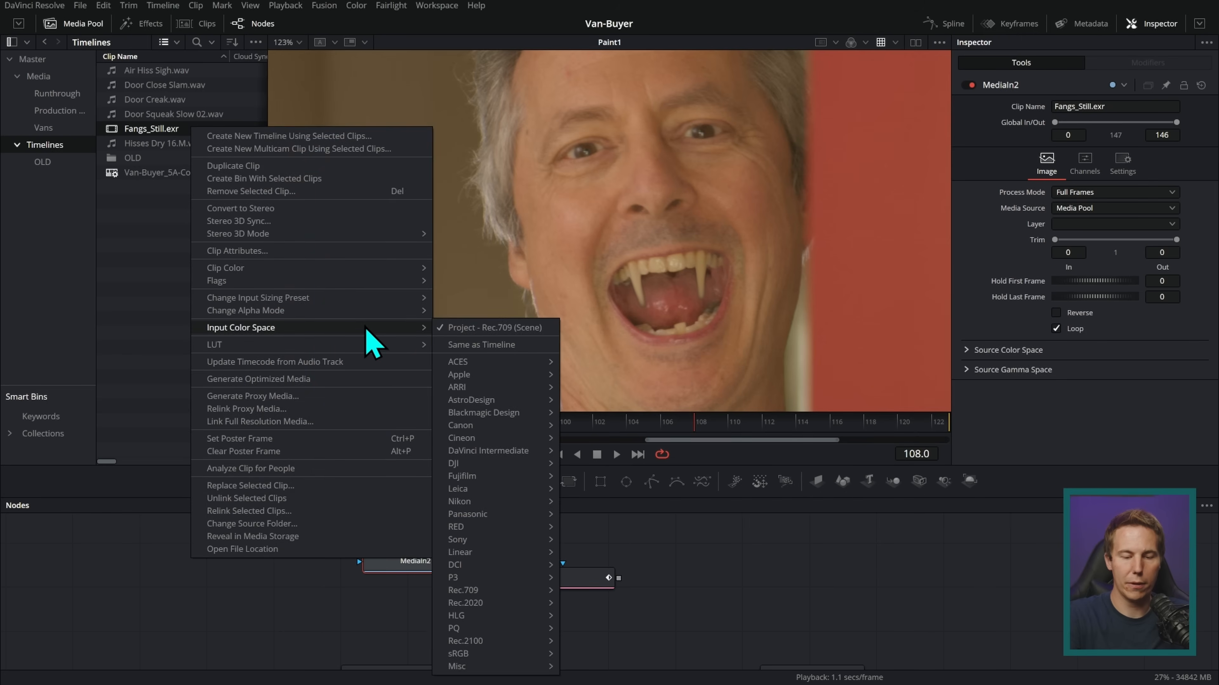
mouse_move(542, 555)
left_click(601, 554)
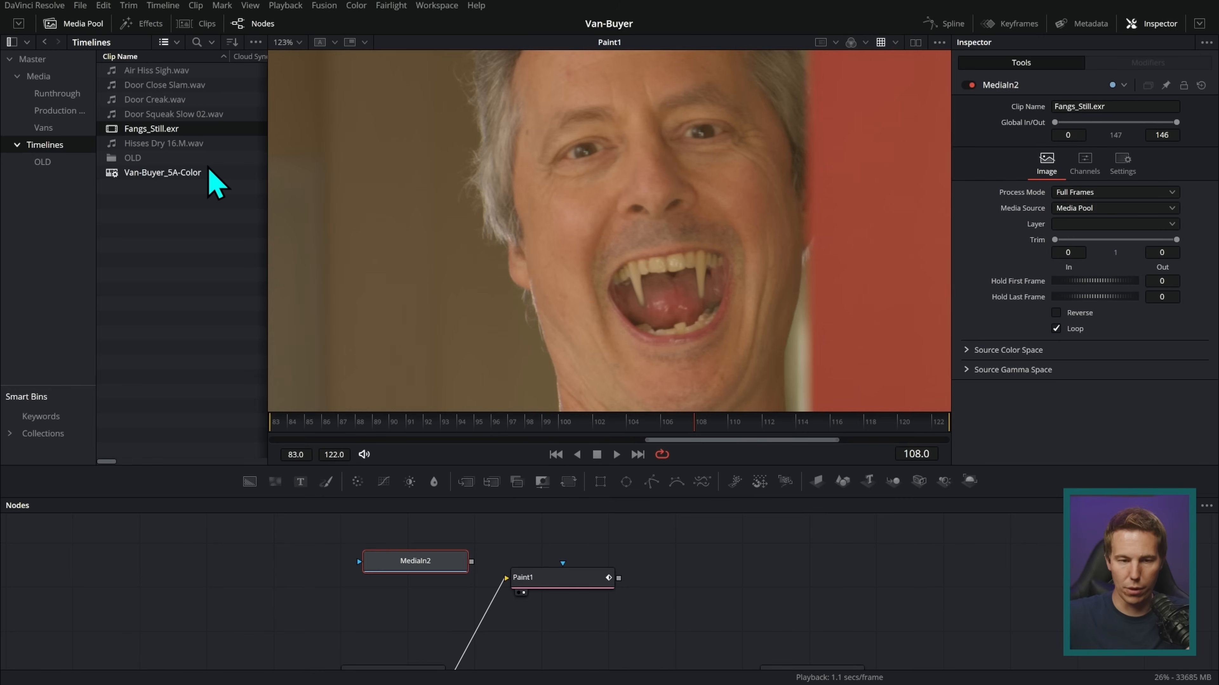
key("1")
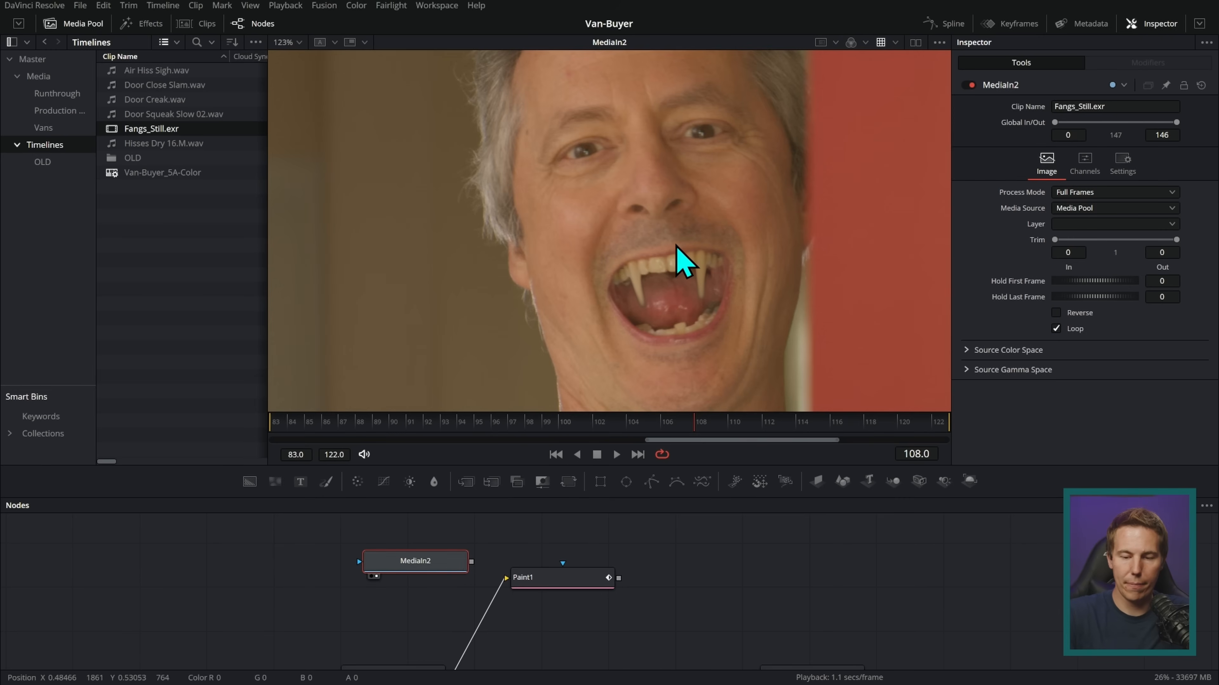
key("2")
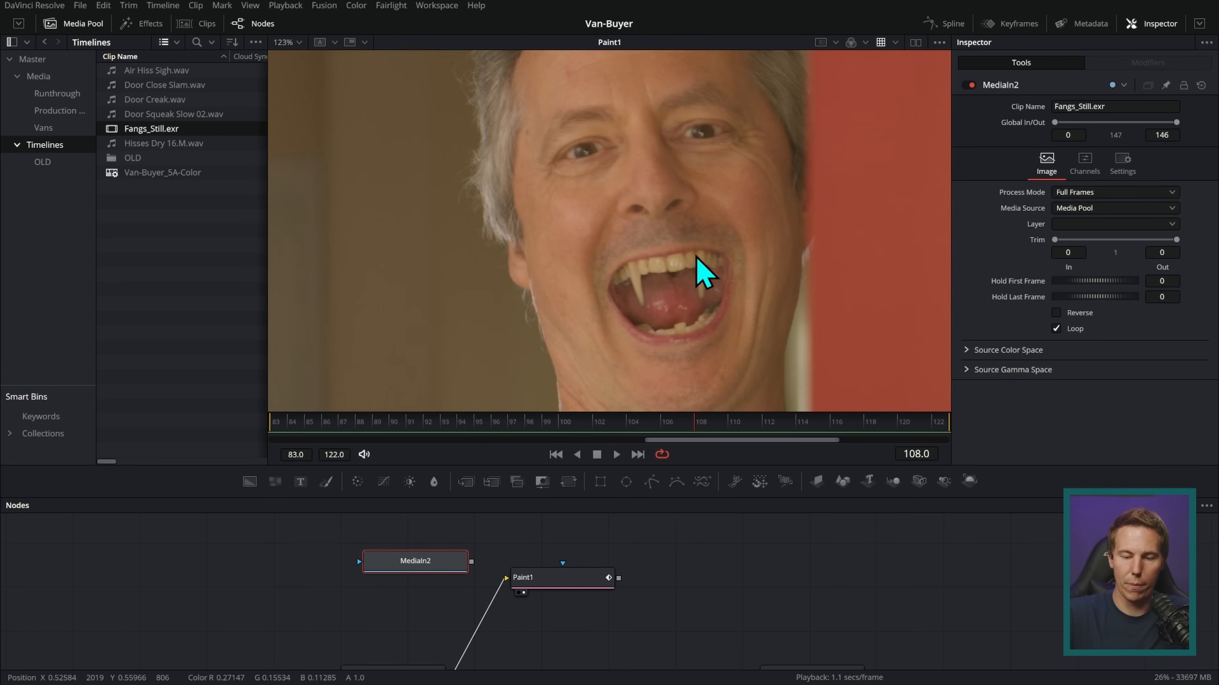
Compare MediaIn2 with Paint1 in the viewer, and delete the Paint1 node
key("2")
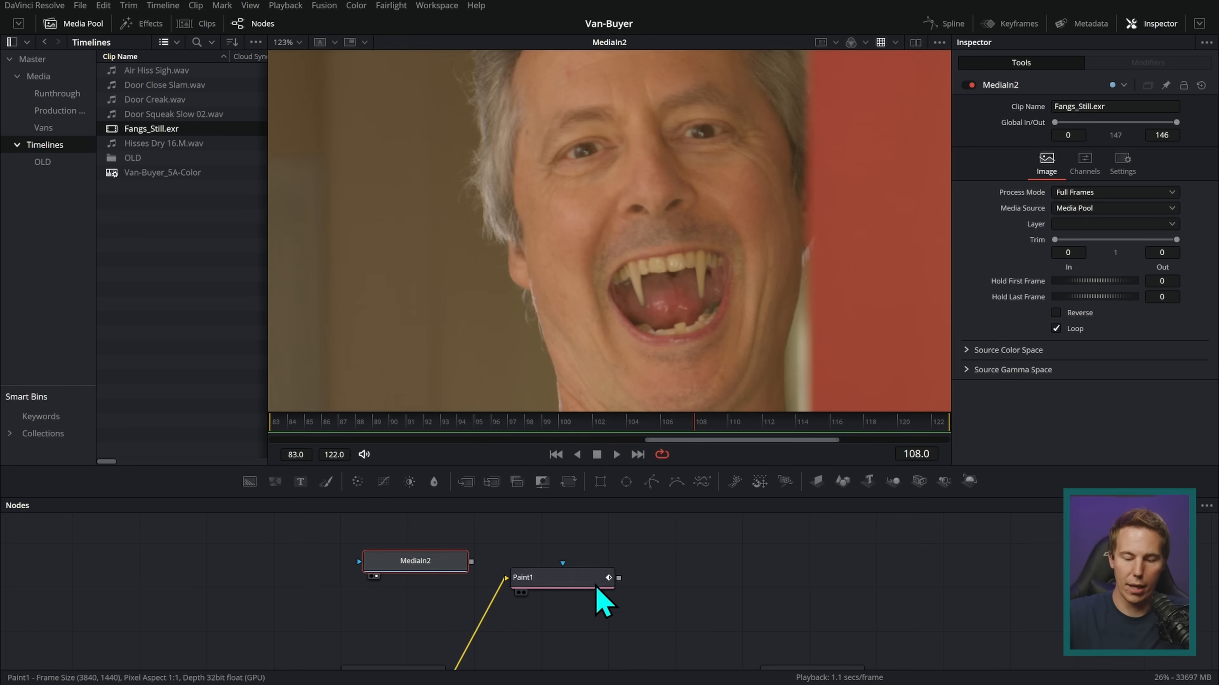
left_click_drag(582, 576, 734, 287)
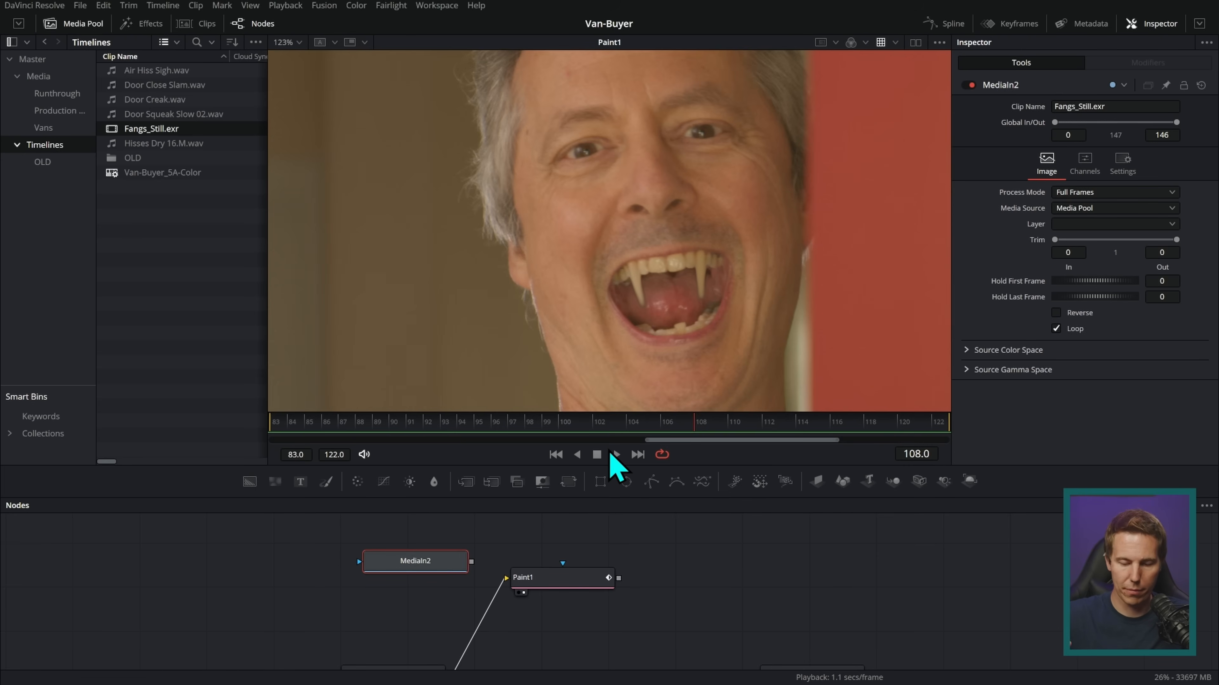
left_click_drag(701, 465, 701, 408)
left_click(610, 524)
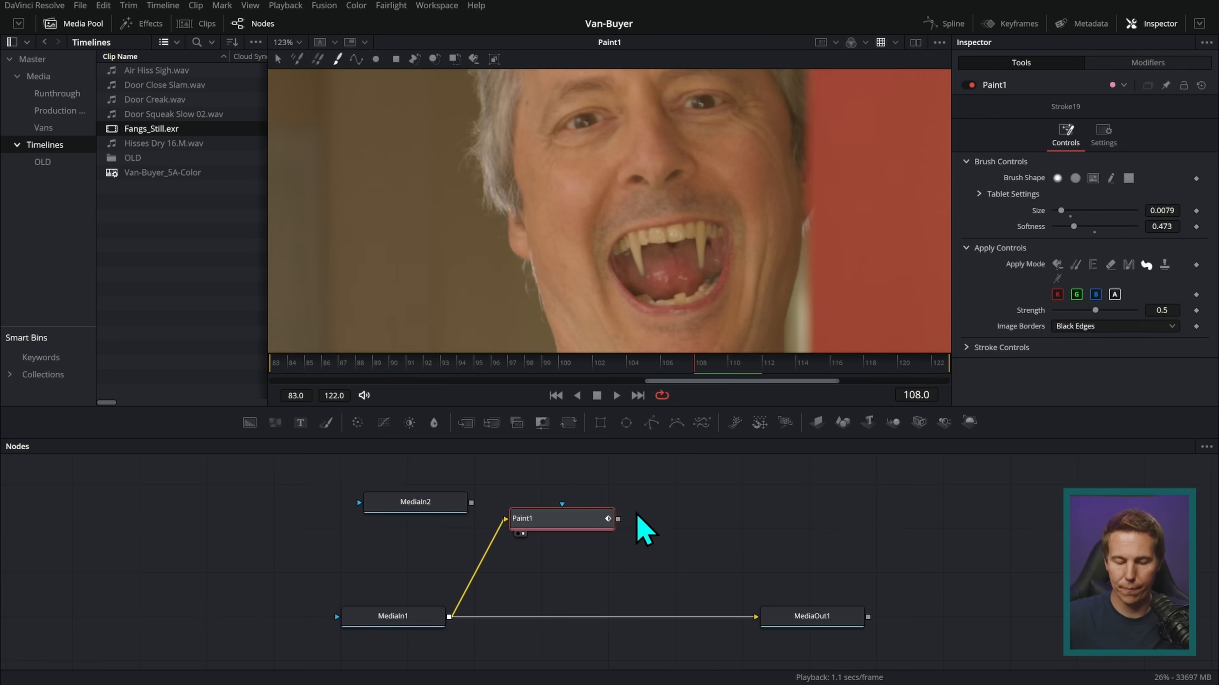
key("Delete")
Place MediaIn2 above the main node line, rename it Fangs_Still, and view its mouth area up close
mouse_move(434, 510)
left_mouse_down()
mouse_move(499, 533)
mouse_move(559, 534)
left_mouse_up()
key("F2")
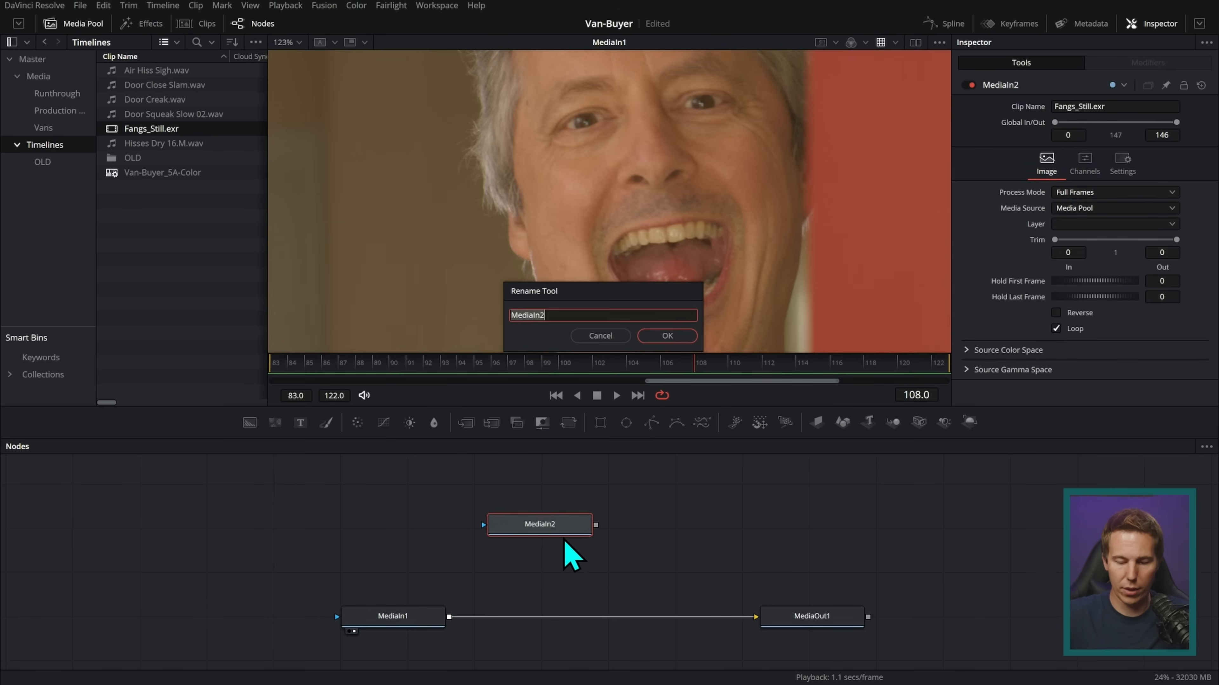
type("Fangs_Still")
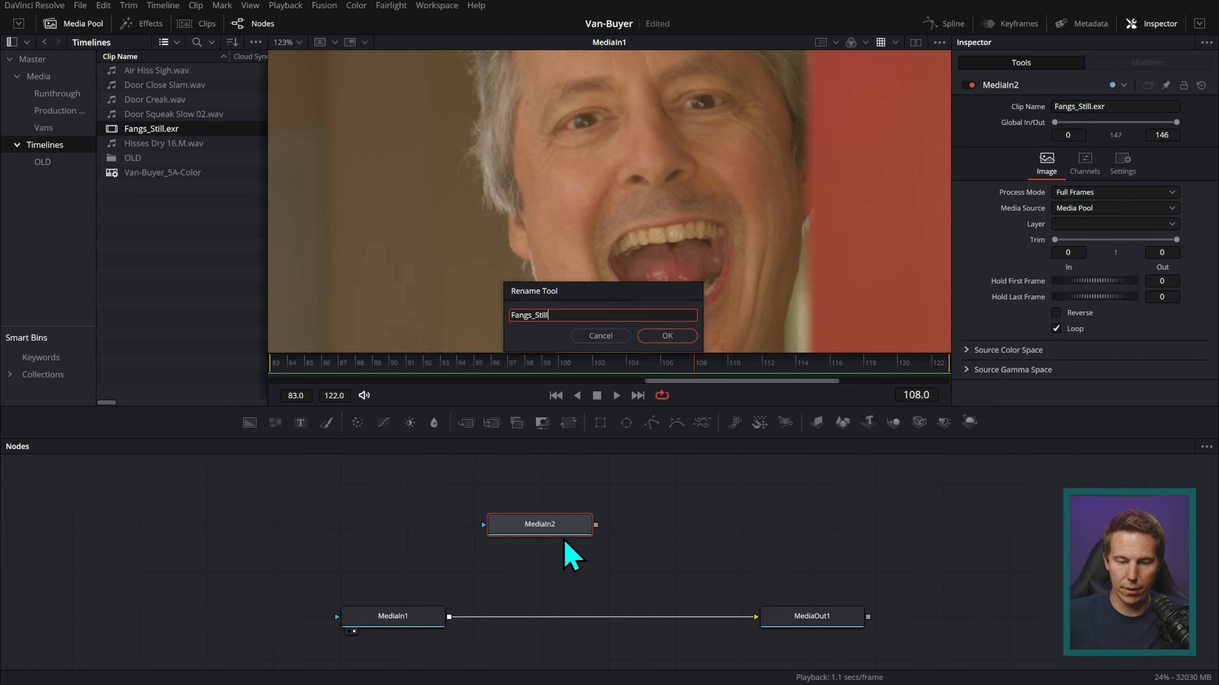
key("Return")
key("1")
scroll(746, 261, "up", 5)
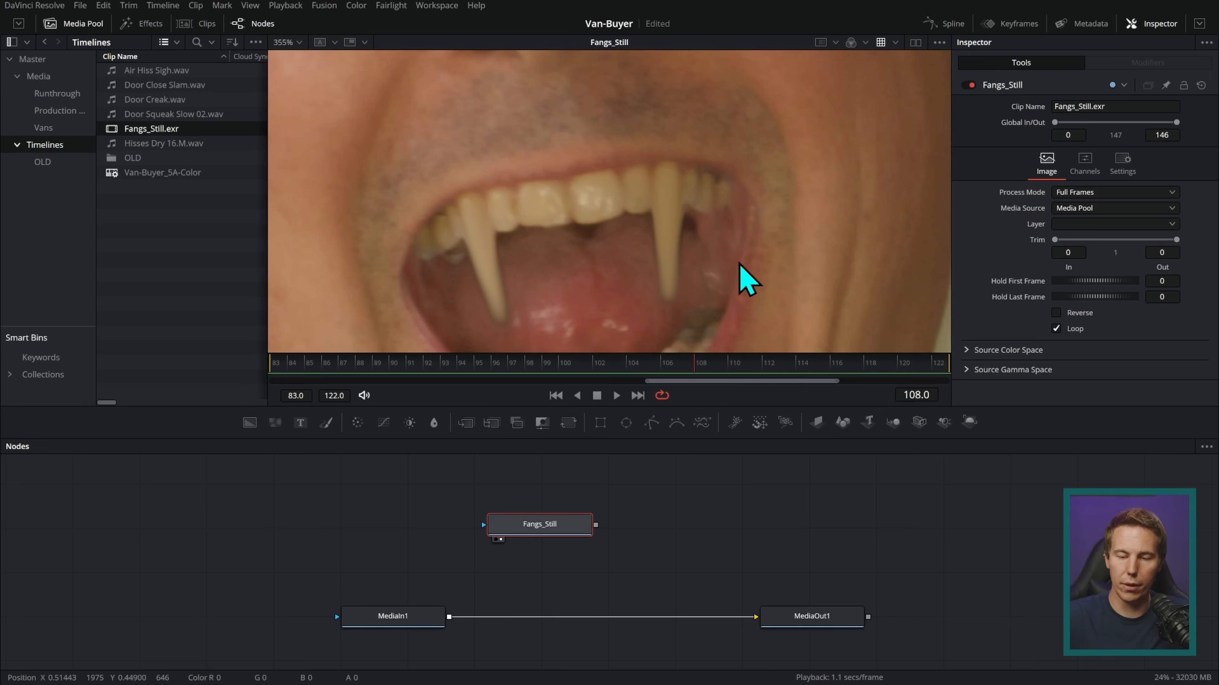
left_click_drag(746, 283, 808, 259)
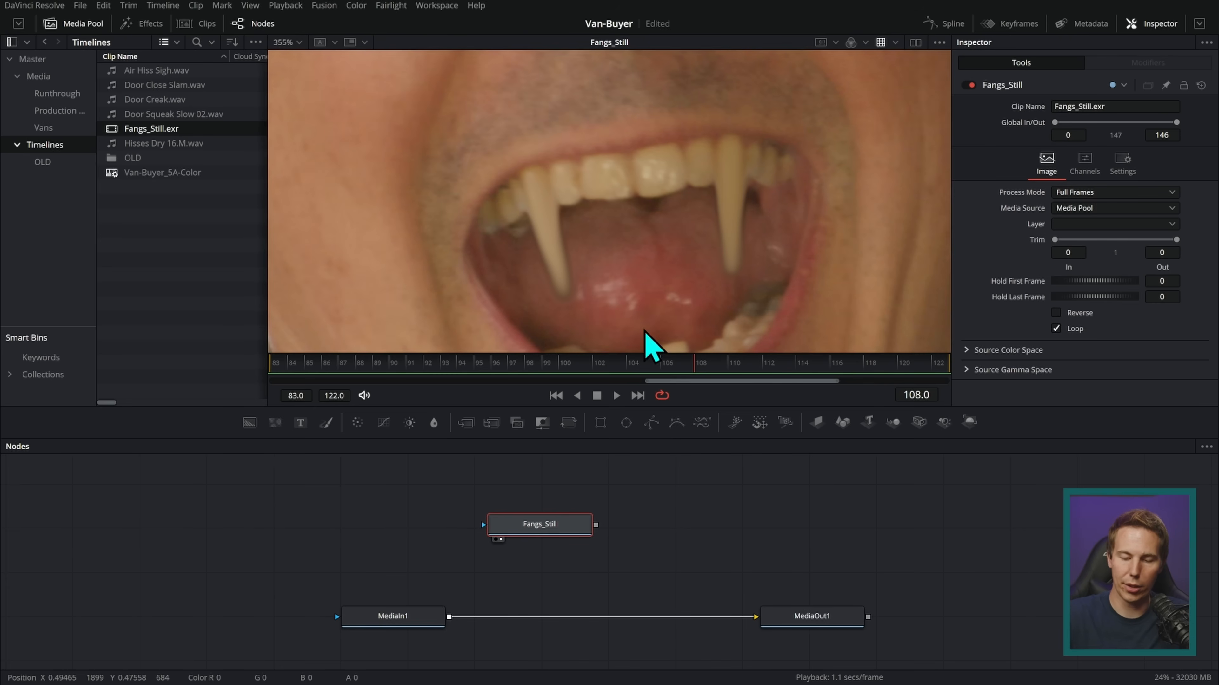
Merge Fangs_Still over the MediaIn1 footage and rename the MediaIn1 node OG_Footage_MI
mouse_move(562, 523)
left_mouse_down()
mouse_move(543, 509)
mouse_move(623, 505)
mouse_move(531, 613)
mouse_move(468, 612)
mouse_move(451, 621)
mouse_move(463, 634)
mouse_move(453, 623)
mouse_move(558, 530)
left_mouse_up()
left_click_drag(422, 617, 384, 620)
key("F2")
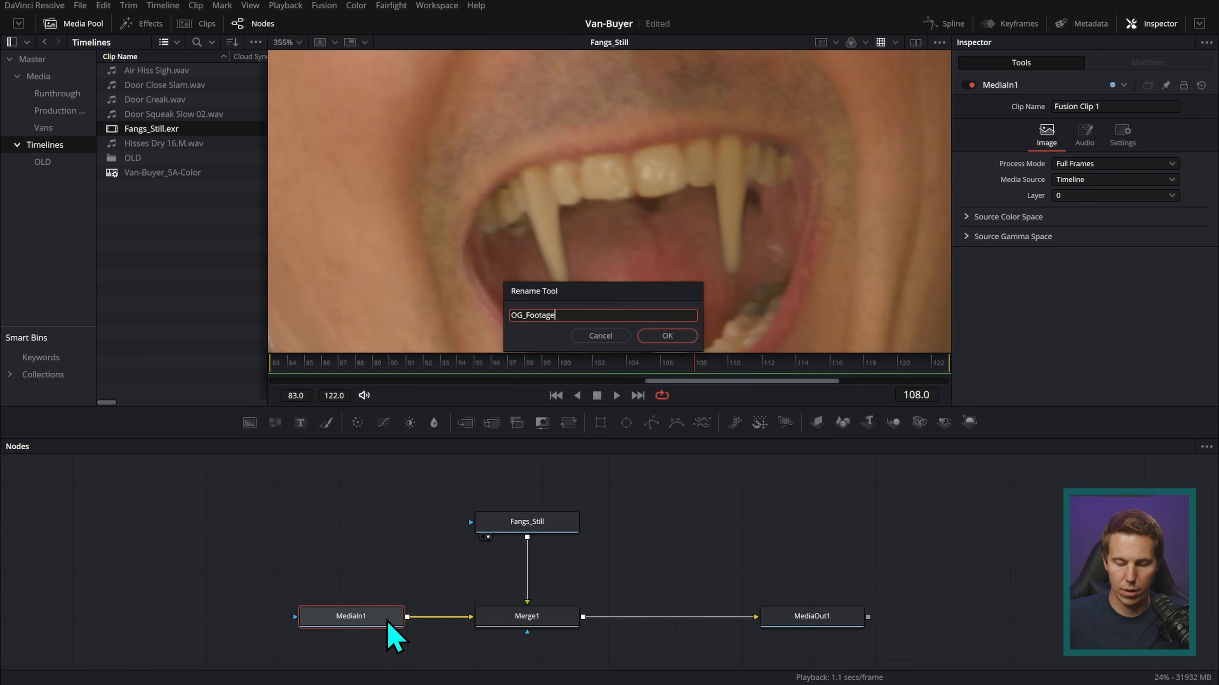
key("Return")
Rename the Fangs_Still node Fangs_Still_MI
left_click(554, 528)
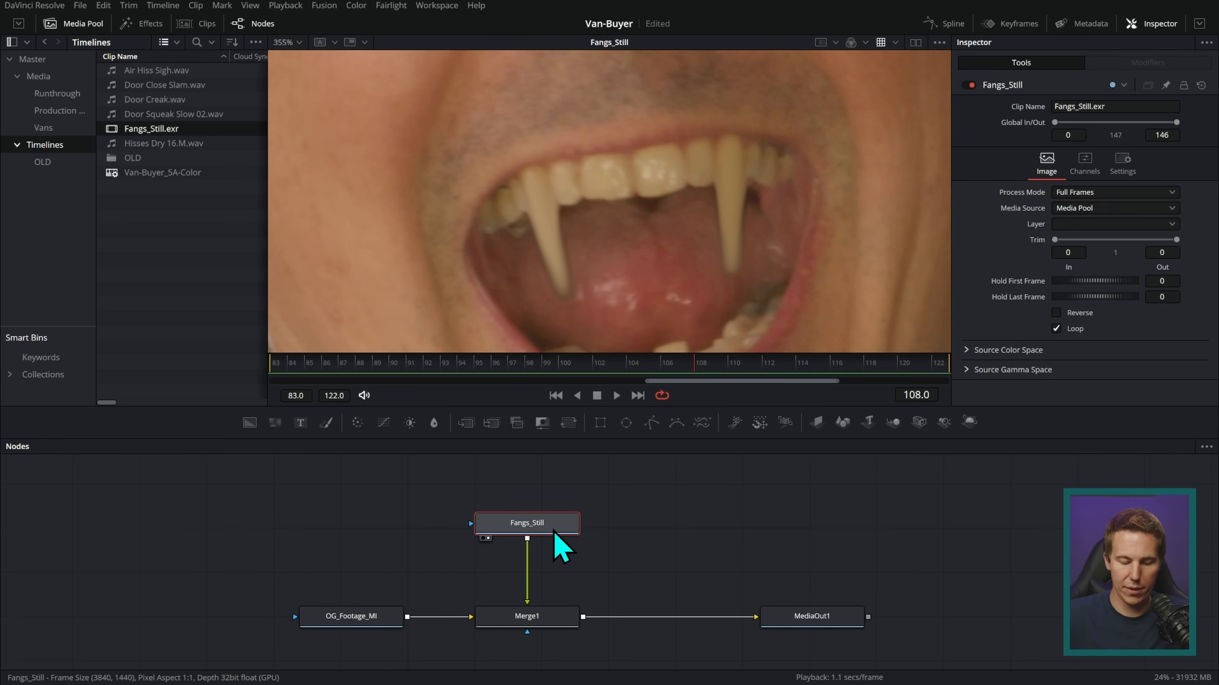
key("F2")
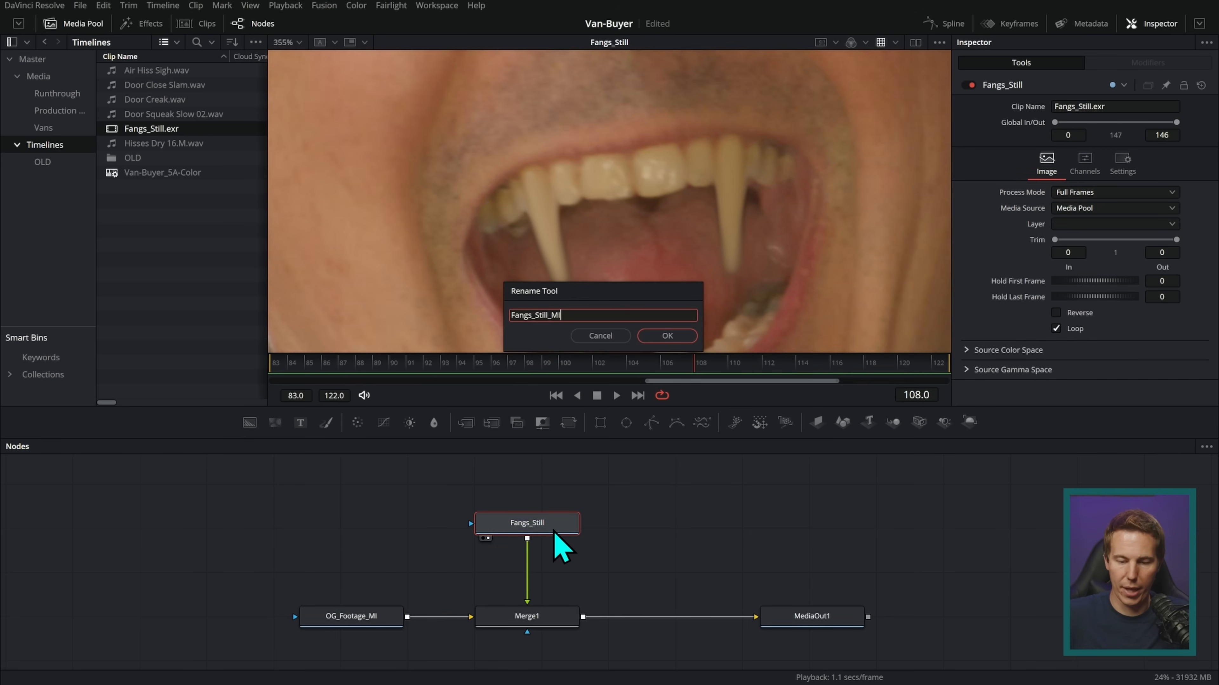
key("Return")
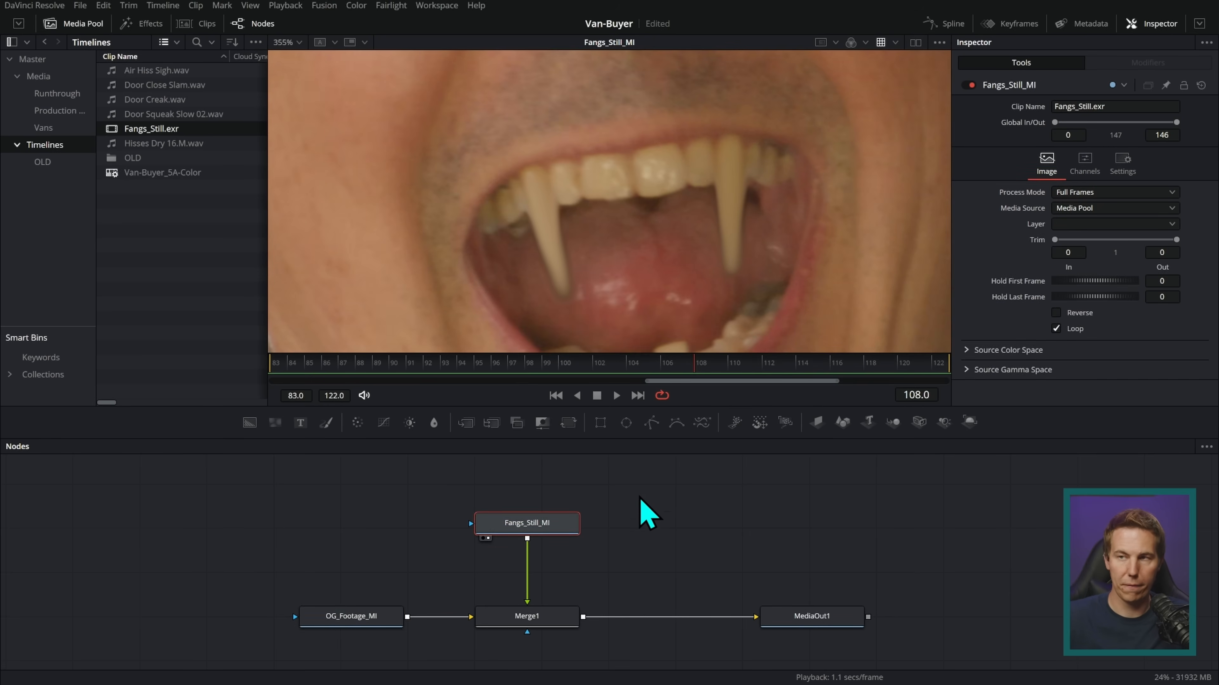
Attach a polygon mask to Fangs_Still_MI, disabled and with its automatic shape animation removed
left_click_drag(651, 422, 566, 512)
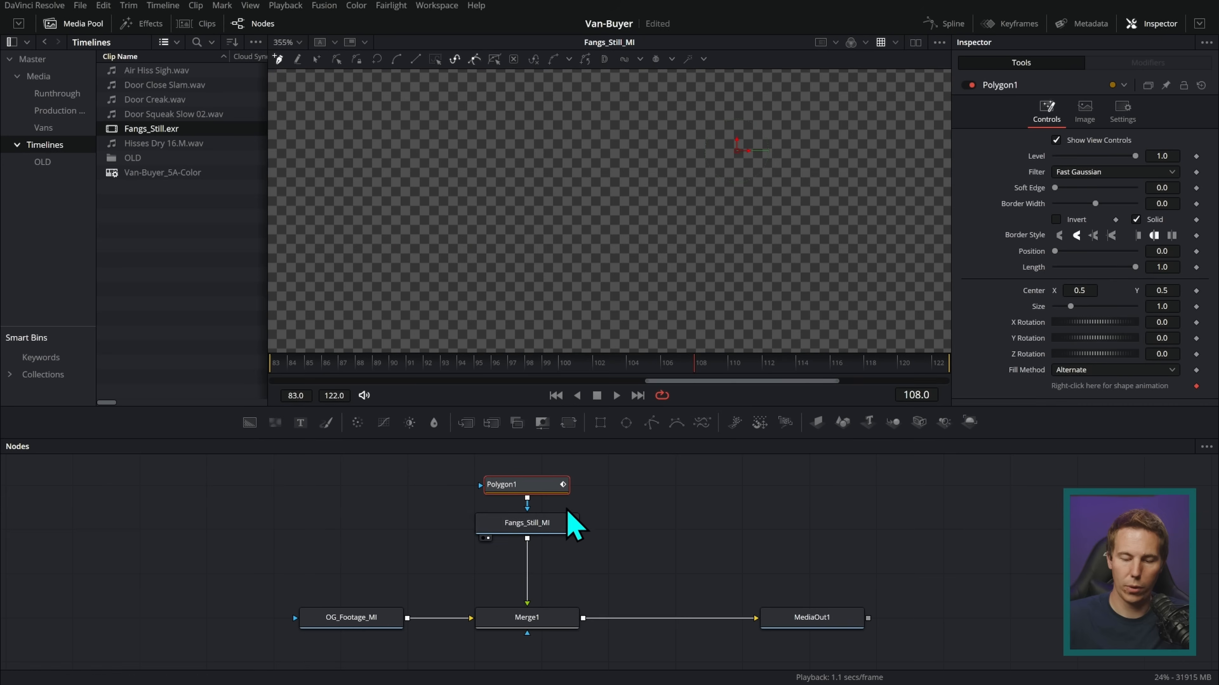
left_click(970, 85)
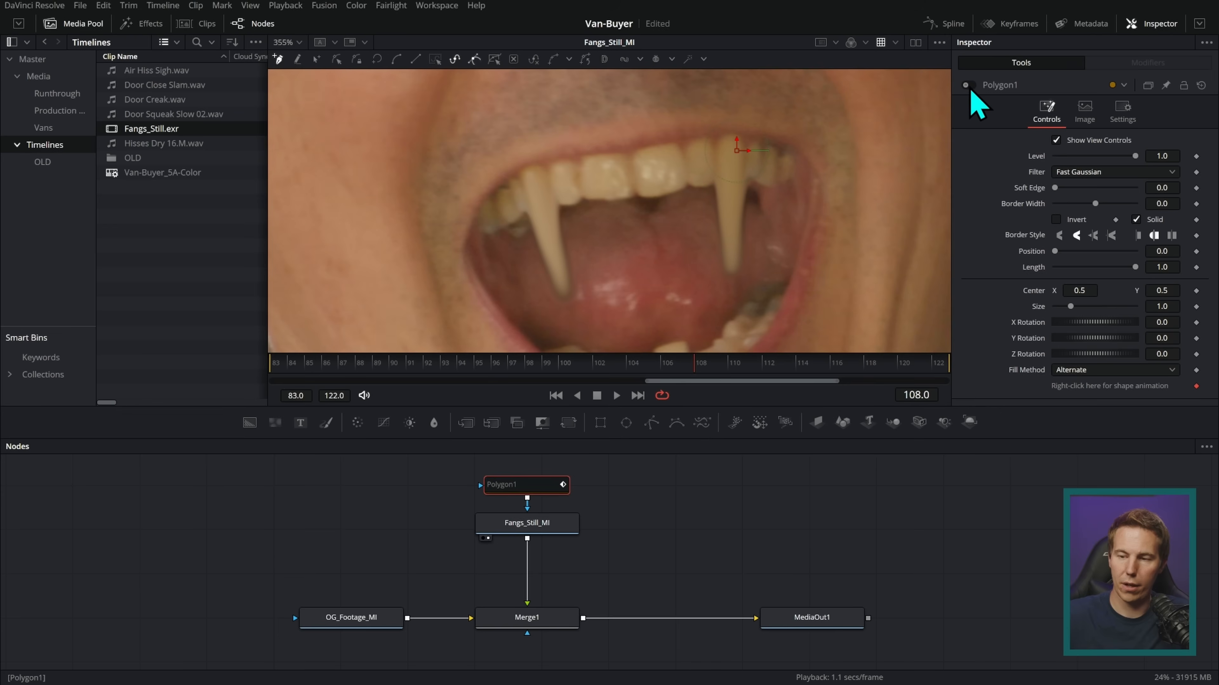
right_click(1096, 387)
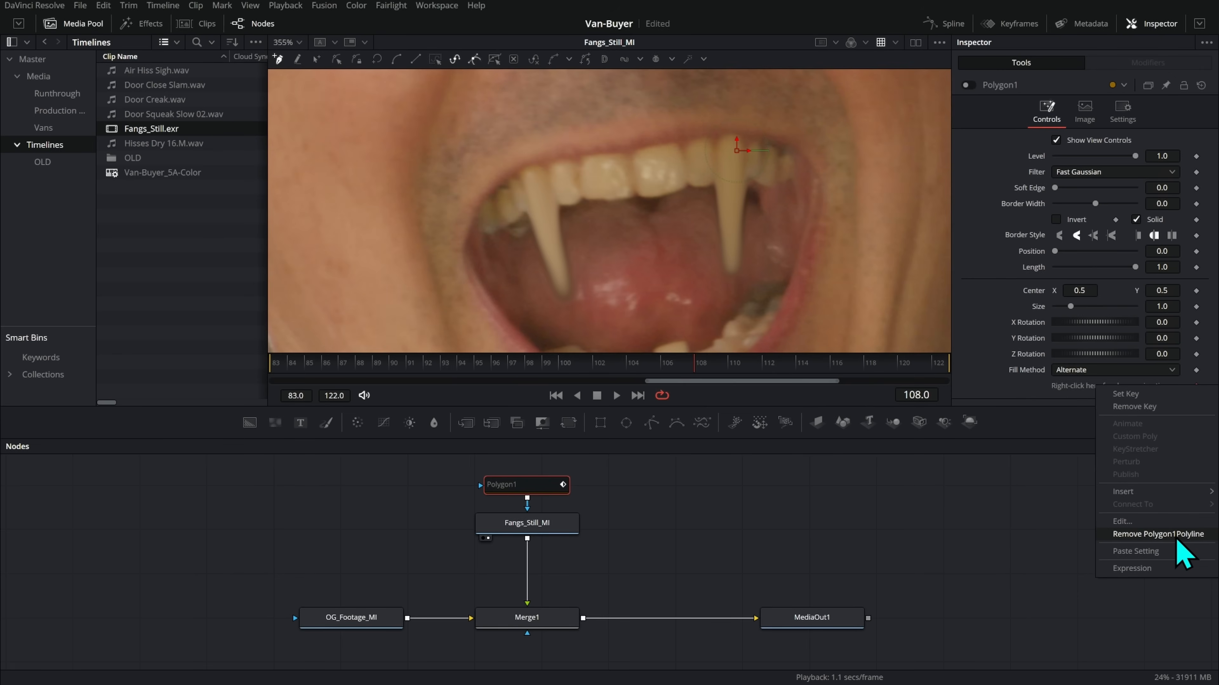
left_click(1176, 537)
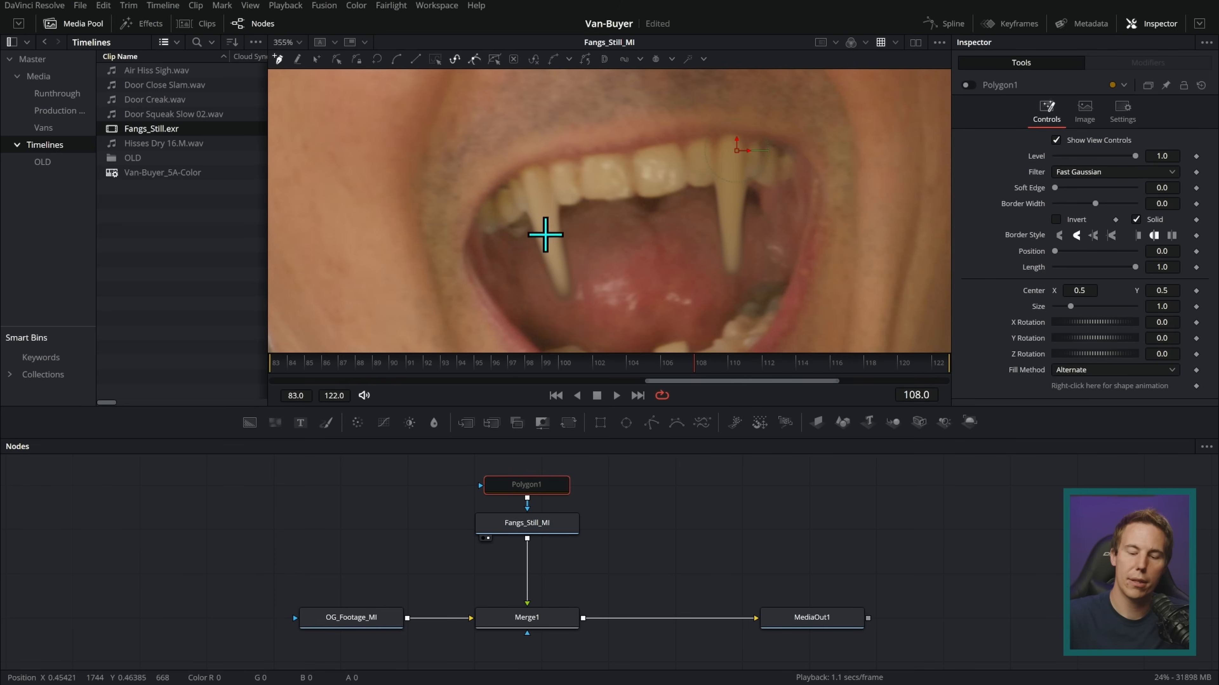
Draw a closed Polygon1 outline around the fang on the left side of the mouth
left_click(523, 192)
left_click(539, 241)
left_click(553, 276)
left_click(562, 294)
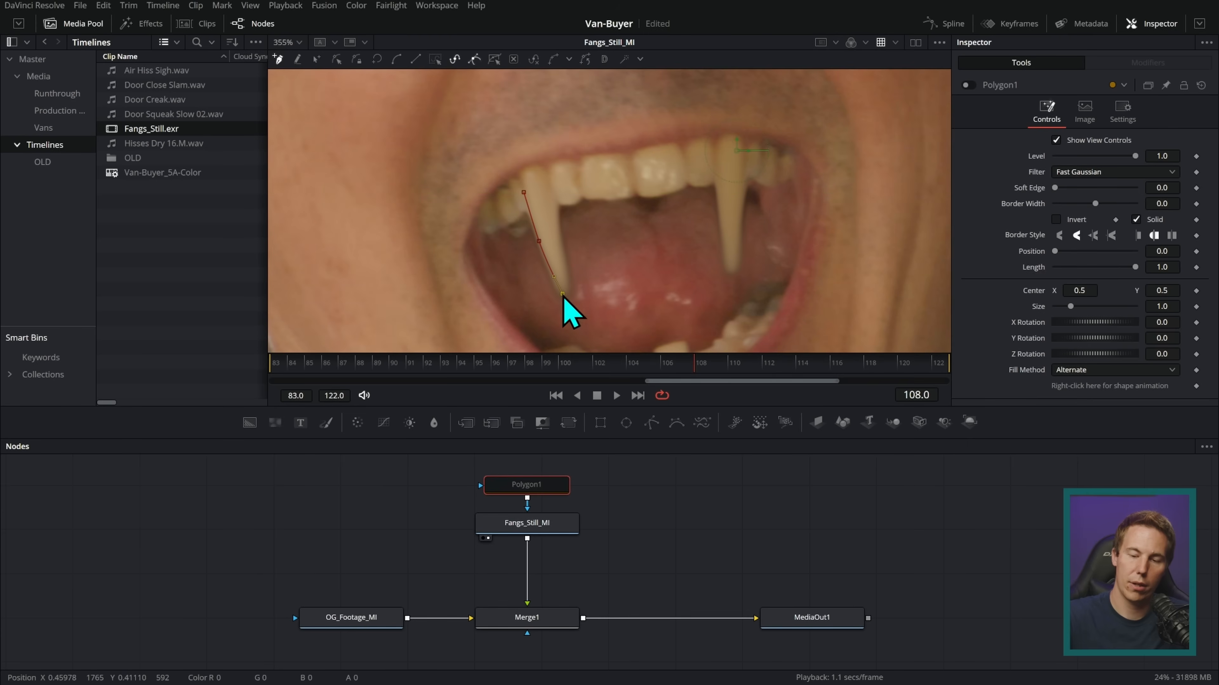
left_click(553, 220)
left_click(550, 185)
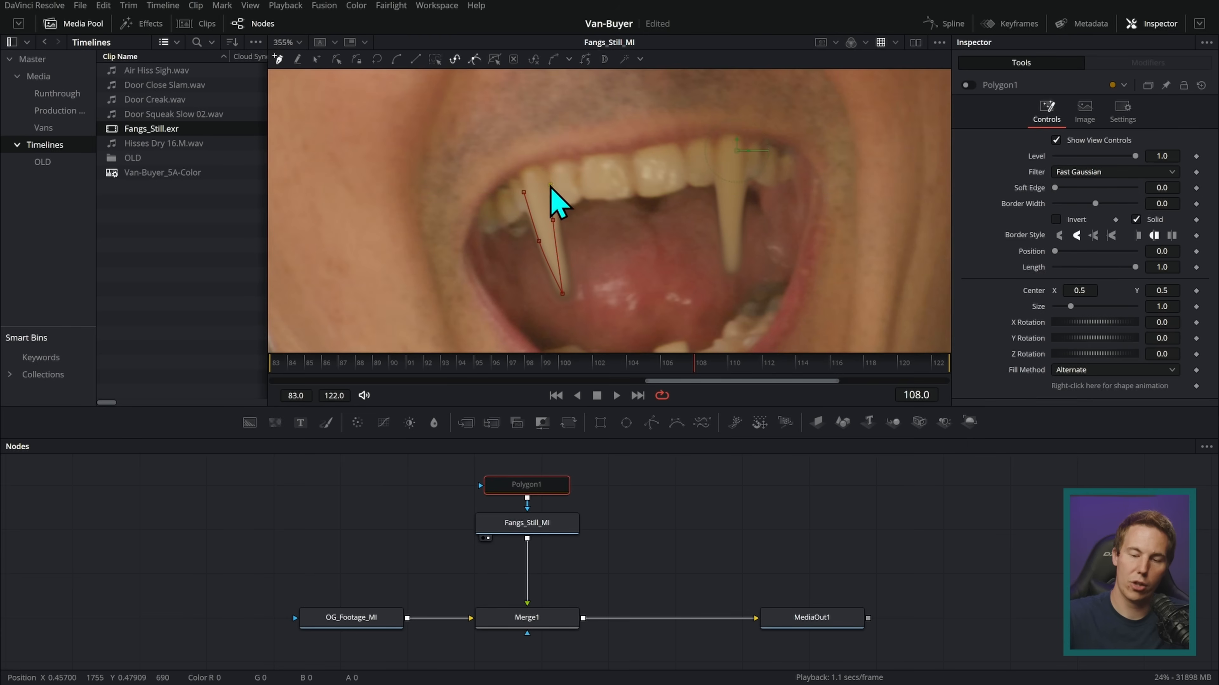
left_click_drag(532, 177, 521, 179)
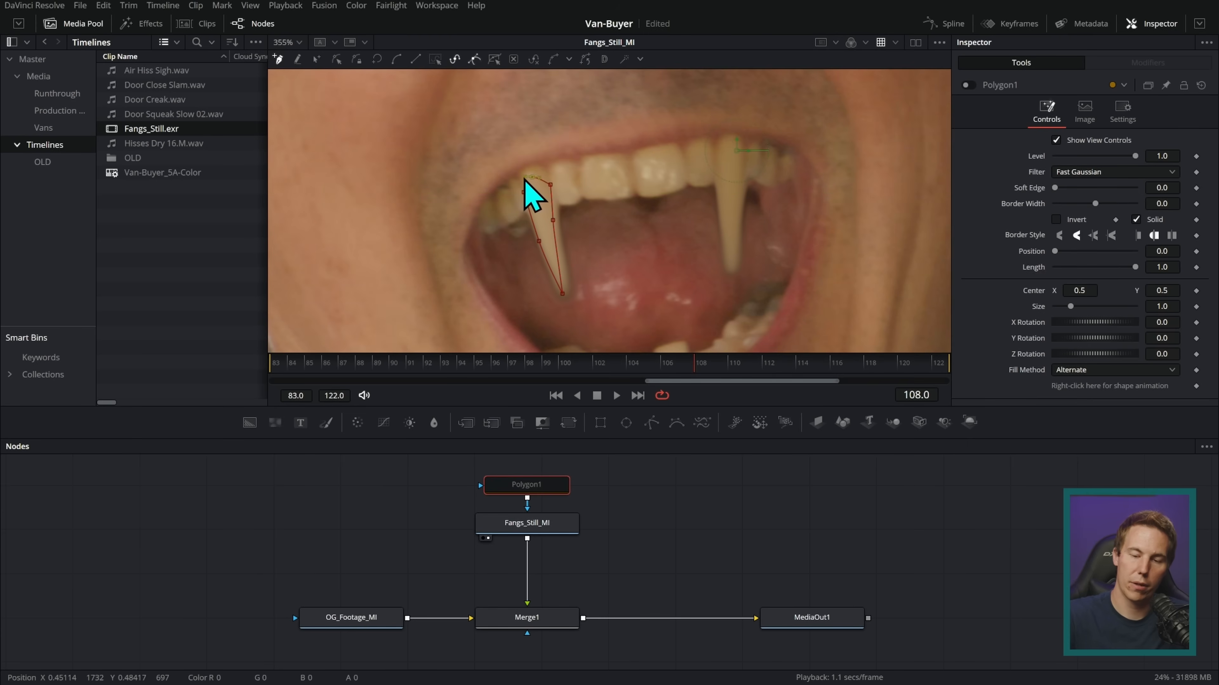
left_click(526, 196)
Insert a second polygon mask between Polygon1 and Fangs_Still_MI, disabled and without shape animation
left_click_drag(622, 516, 619, 563)
left_click_drag(546, 537, 547, 504)
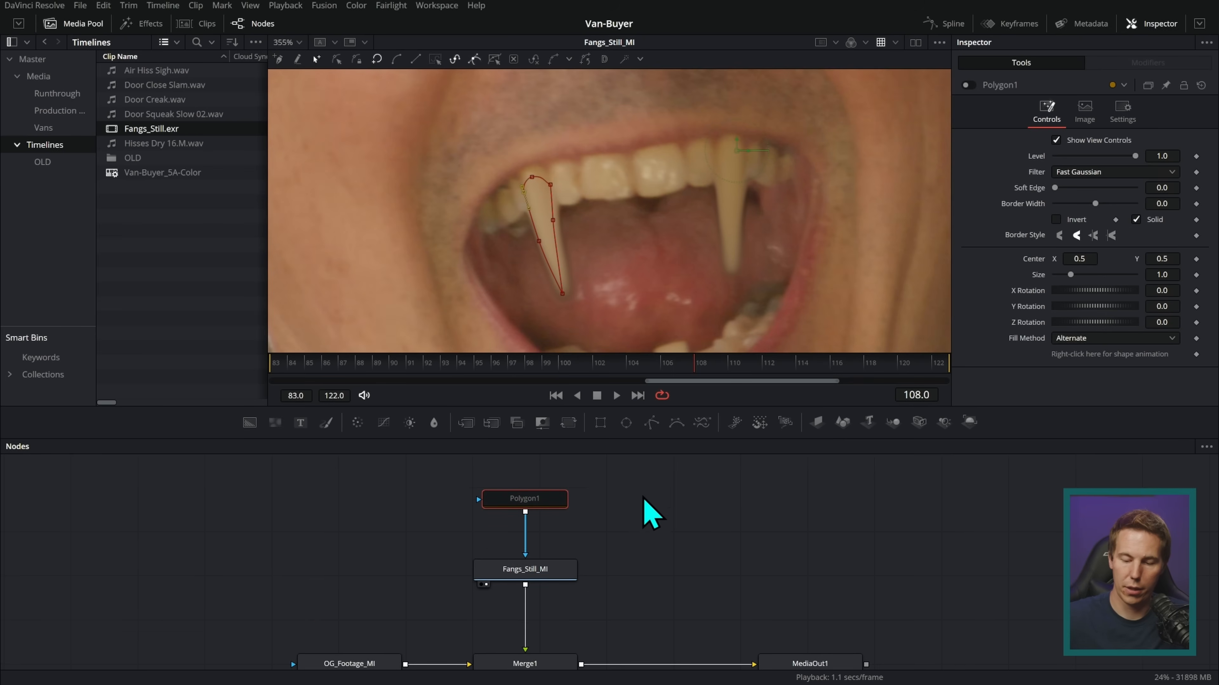
left_click(652, 423)
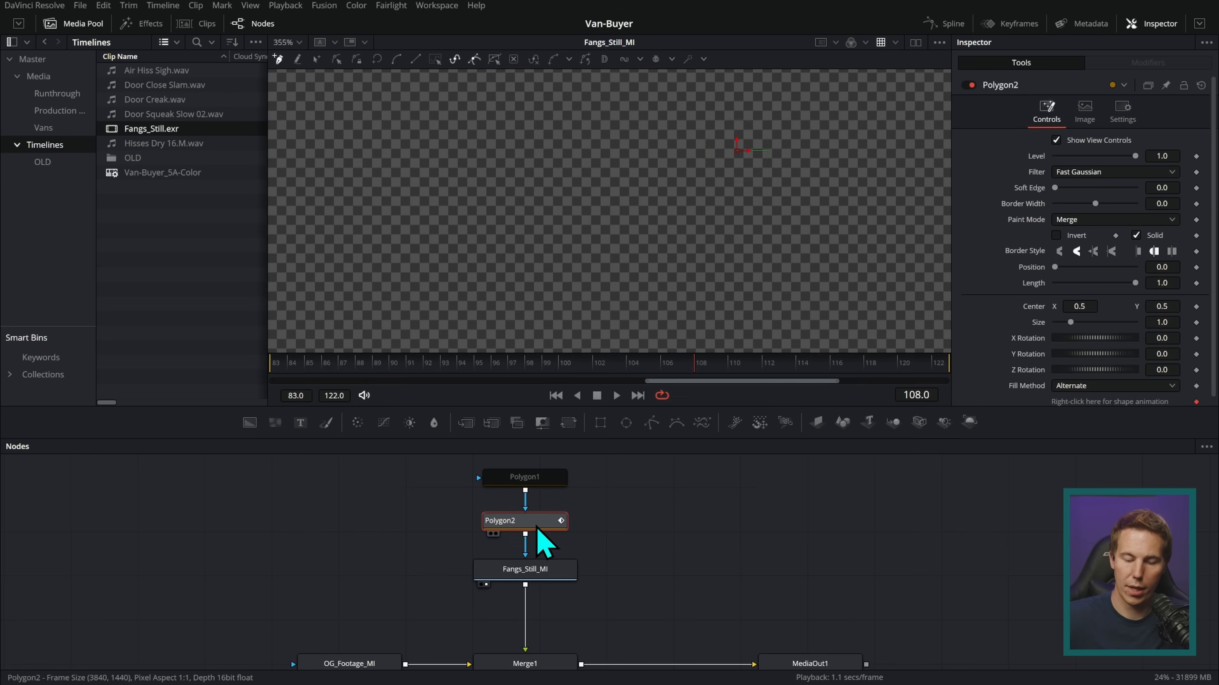
right_click(1134, 406)
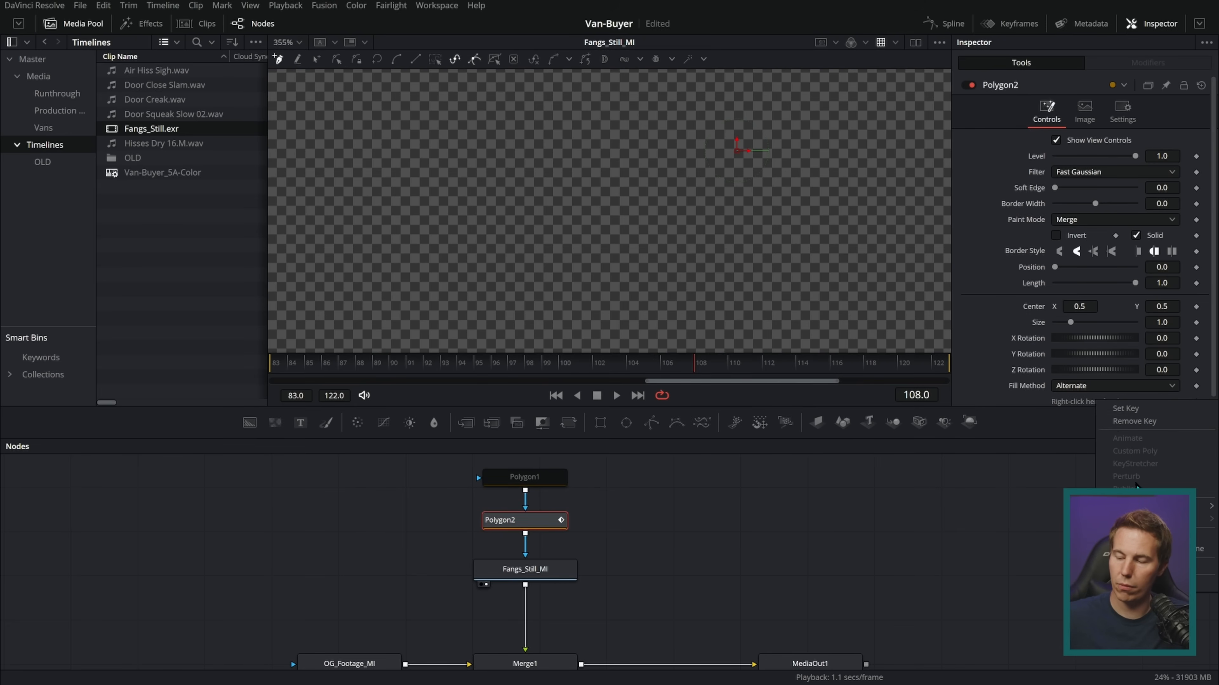
key("Escape")
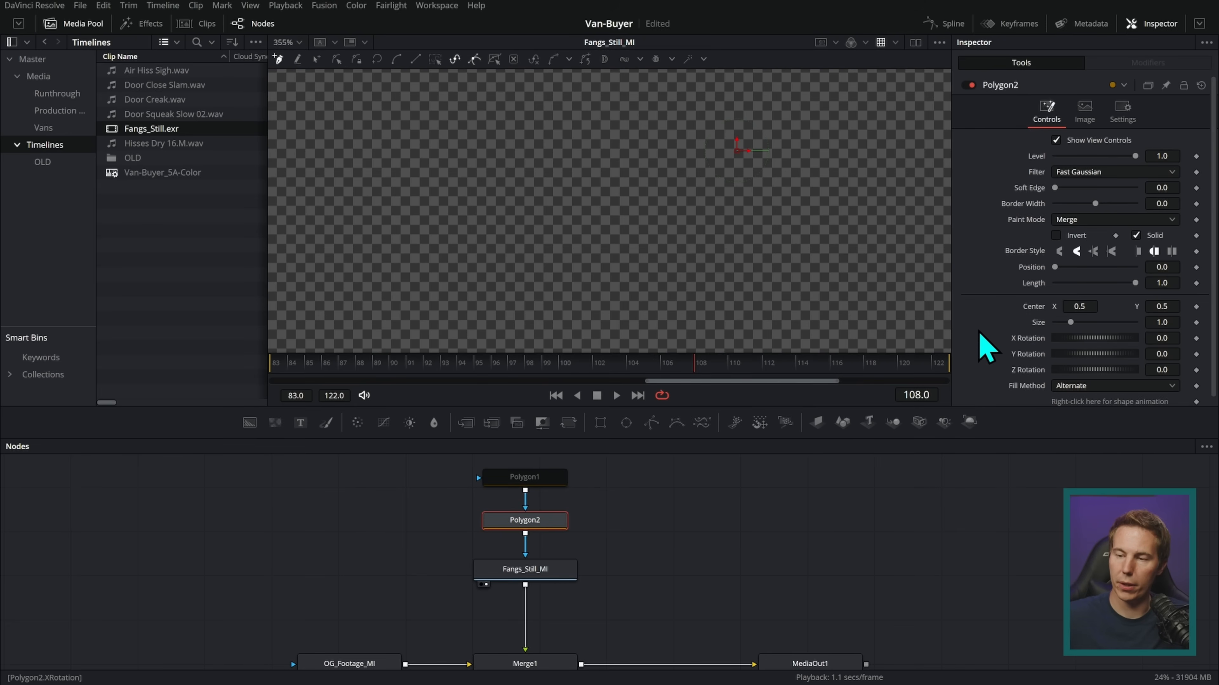
left_click(971, 84)
Draw a closed Polygon2 outline around the fang on the right side of the mouth
left_click(718, 150)
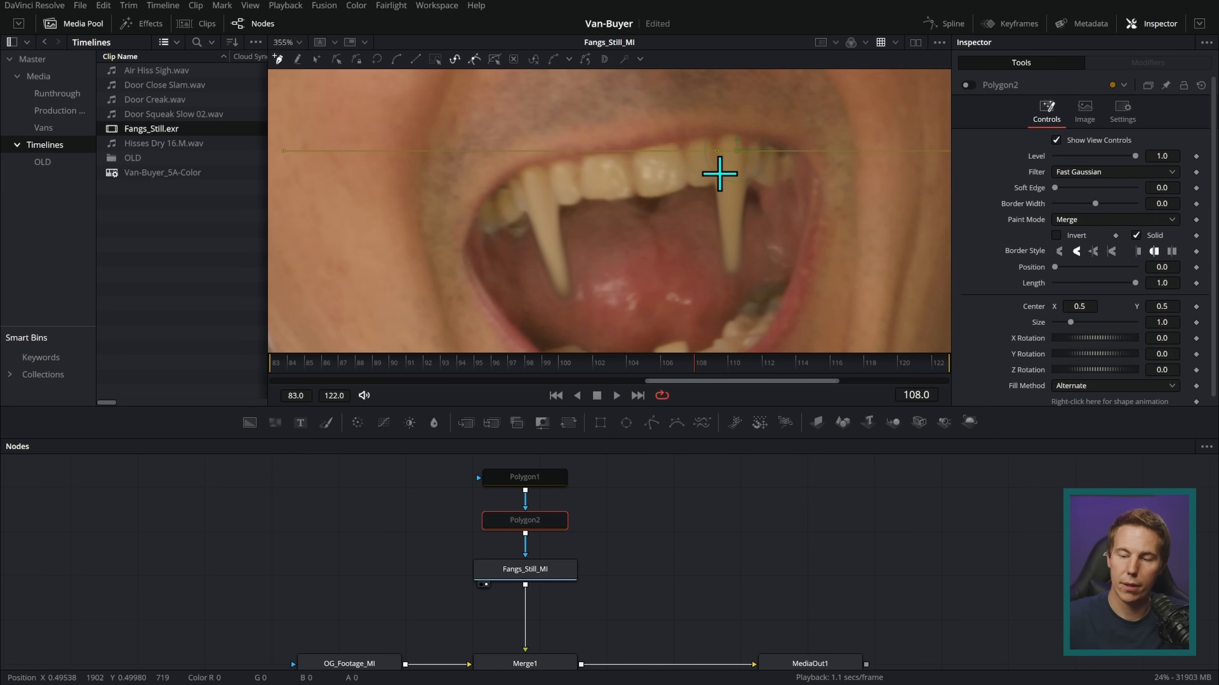
left_click(721, 219)
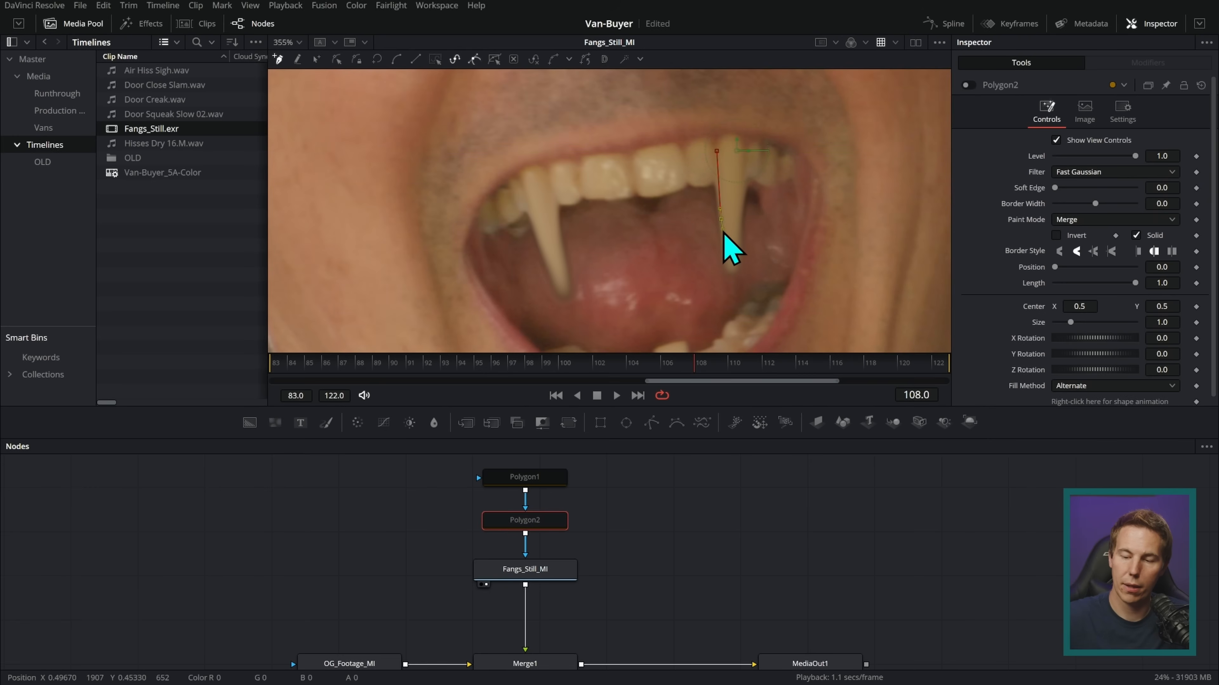
left_click(730, 266)
left_click(740, 202)
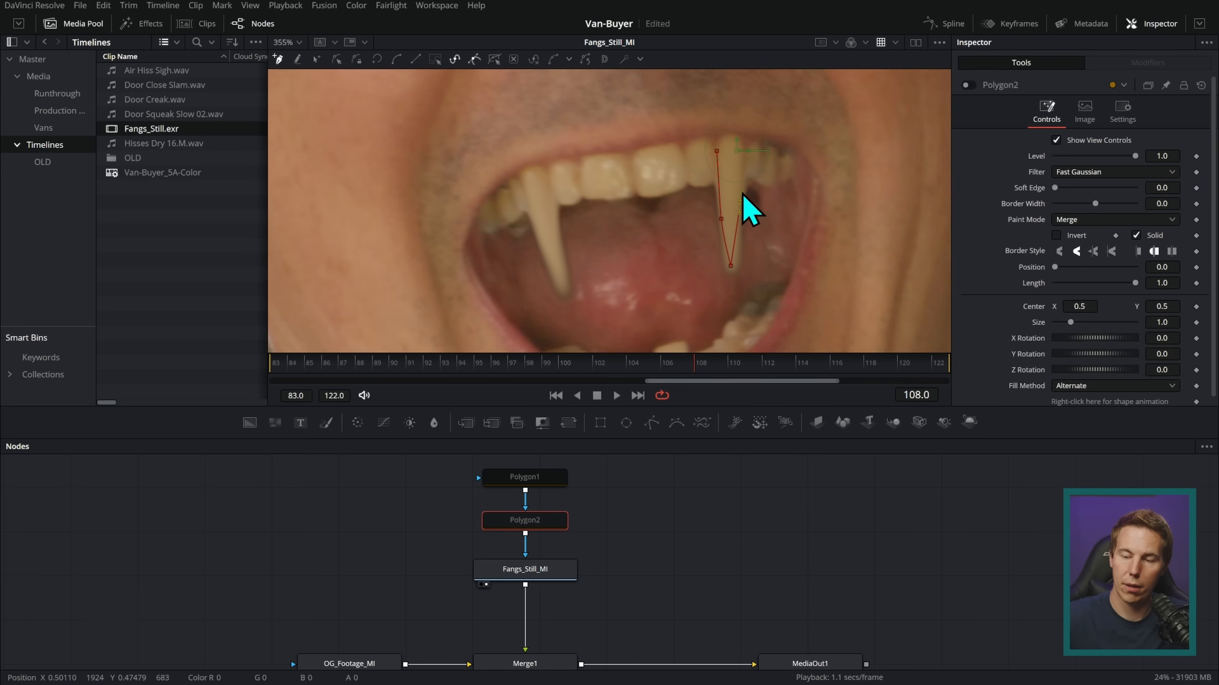
left_click(742, 161)
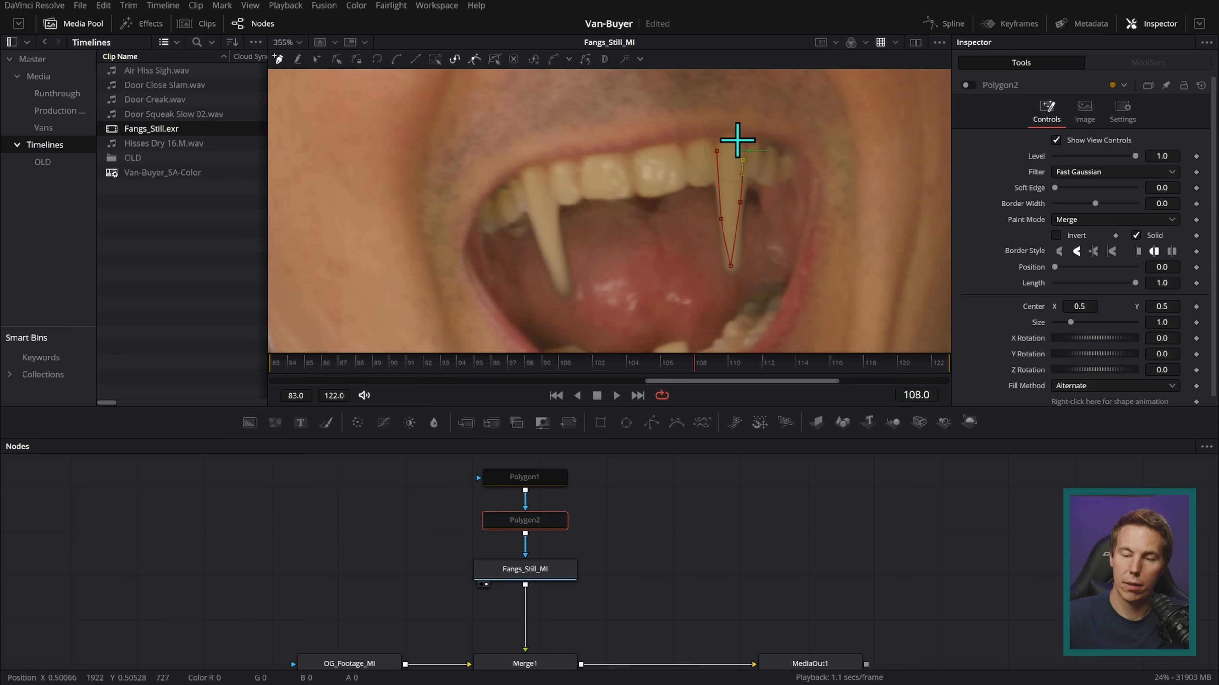
left_click(718, 152)
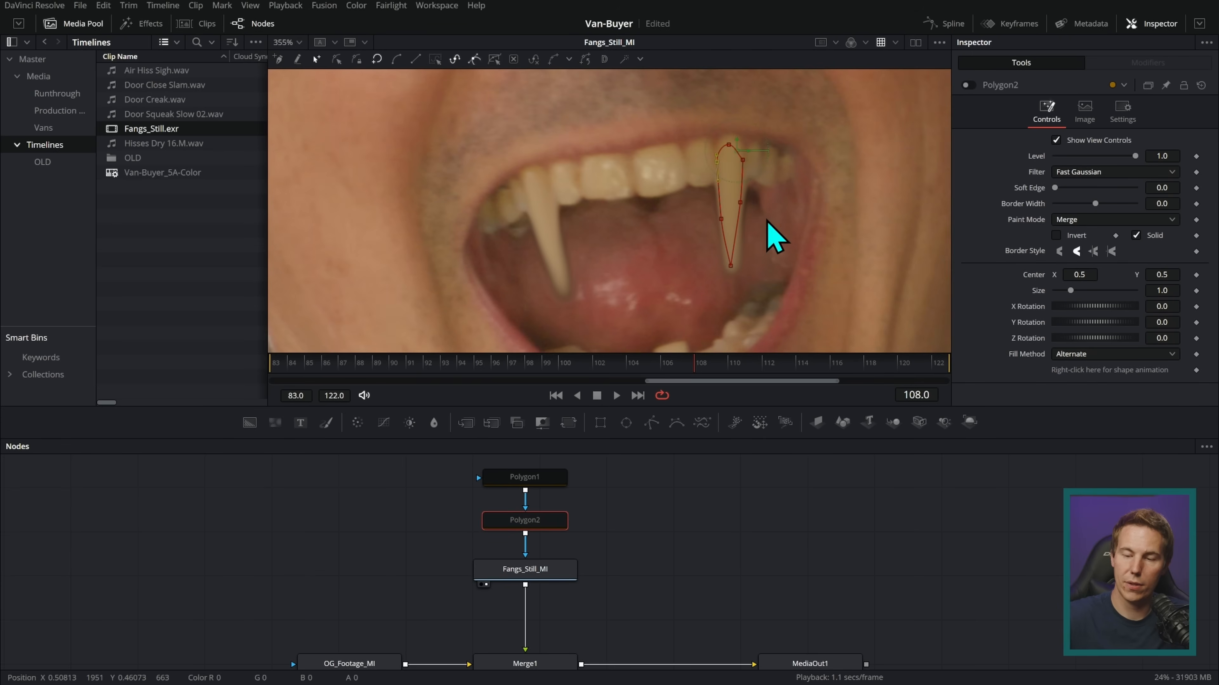
Enable both polygon masks and view the Merge1 result
left_click_drag(461, 537, 584, 487)
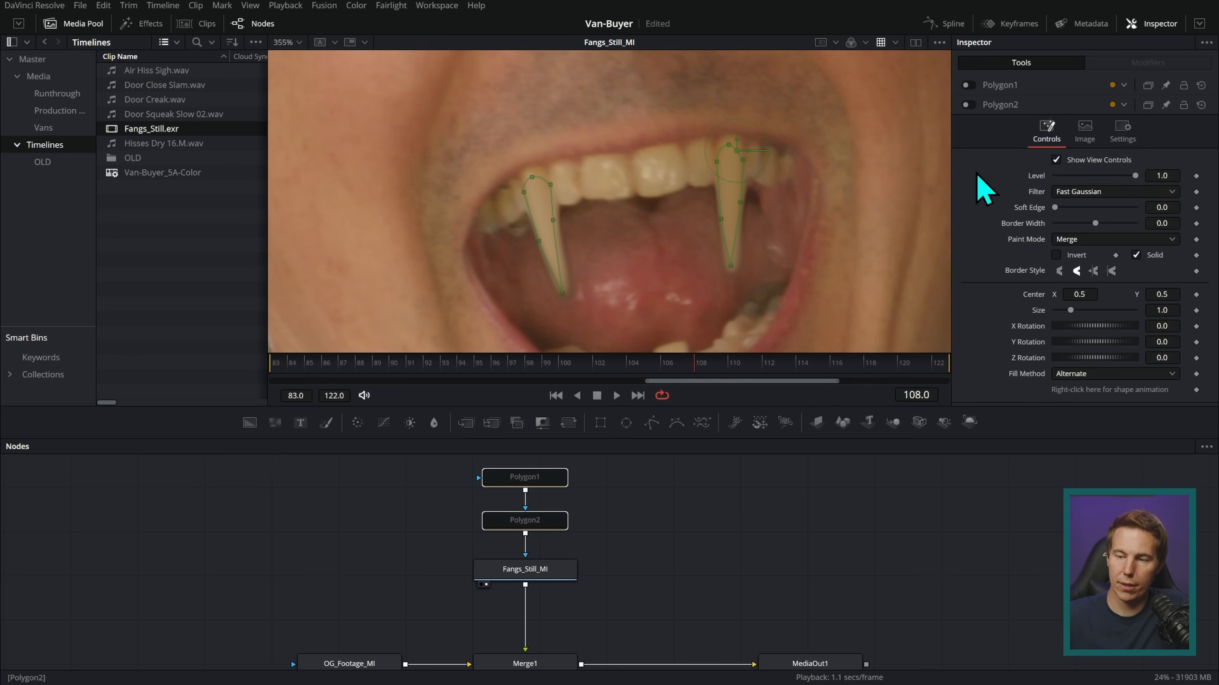
left_click(968, 104)
left_click(968, 84)
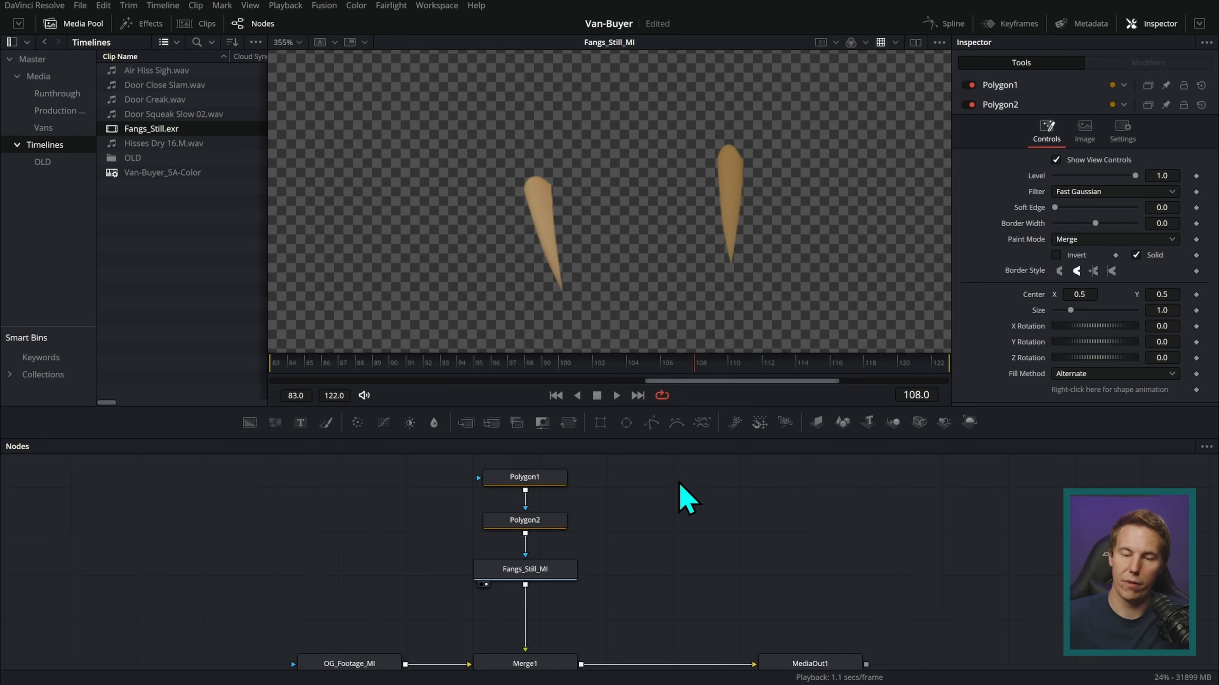
scroll(557, 570, "down", 2)
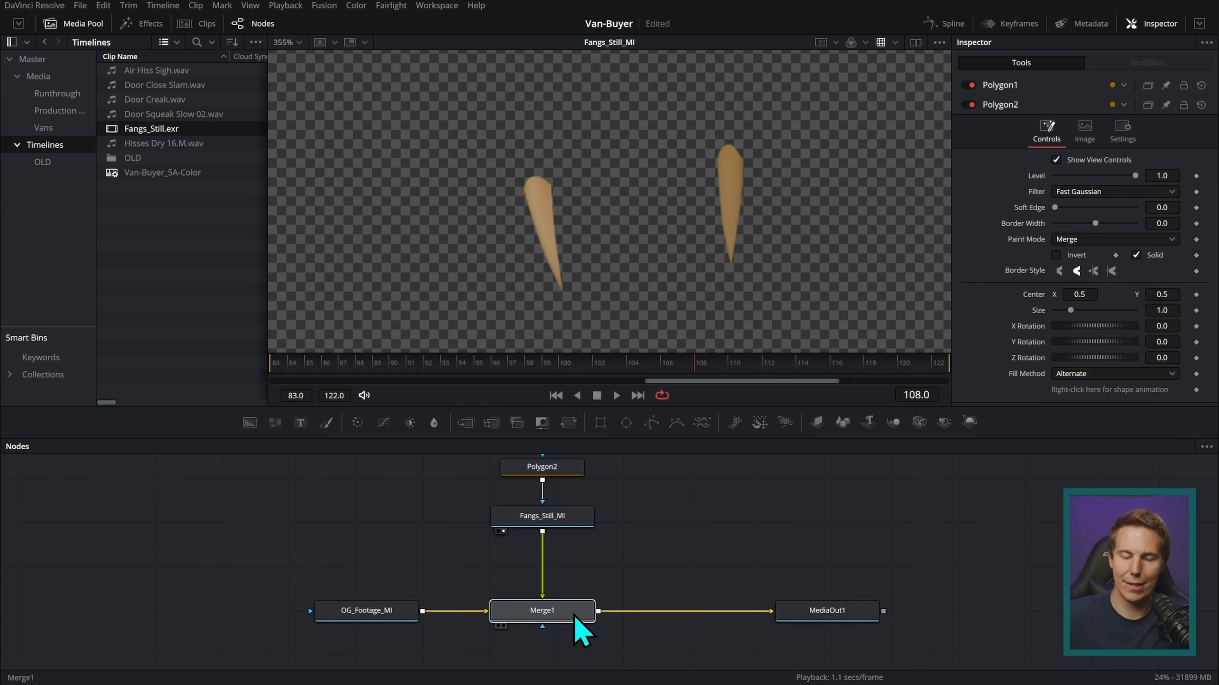
left_click_drag(576, 614, 808, 180)
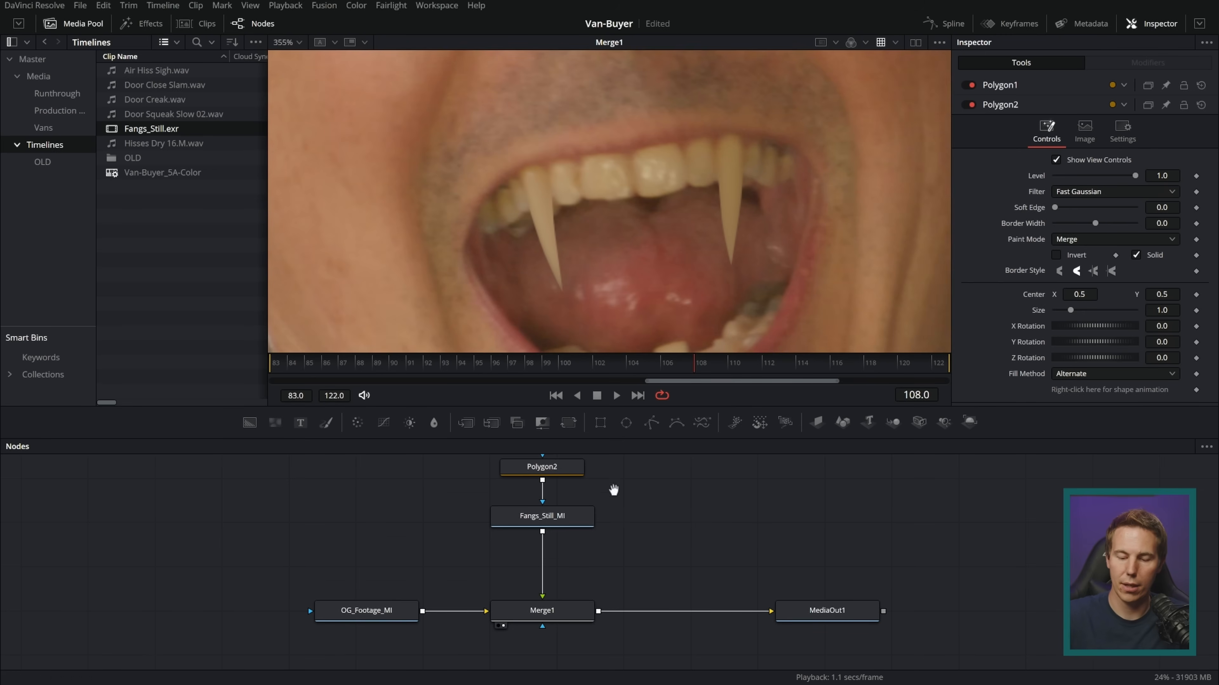
Soften the fang mask edges, setting Soft Edge to 0.0008 on Polygon1 and 0.0009 on Polygon2, and inspect the blend up close
scroll(574, 542, "up", 2)
left_click(575, 545)
left_click_drag(1162, 187, 1163, 187)
left_click(572, 499)
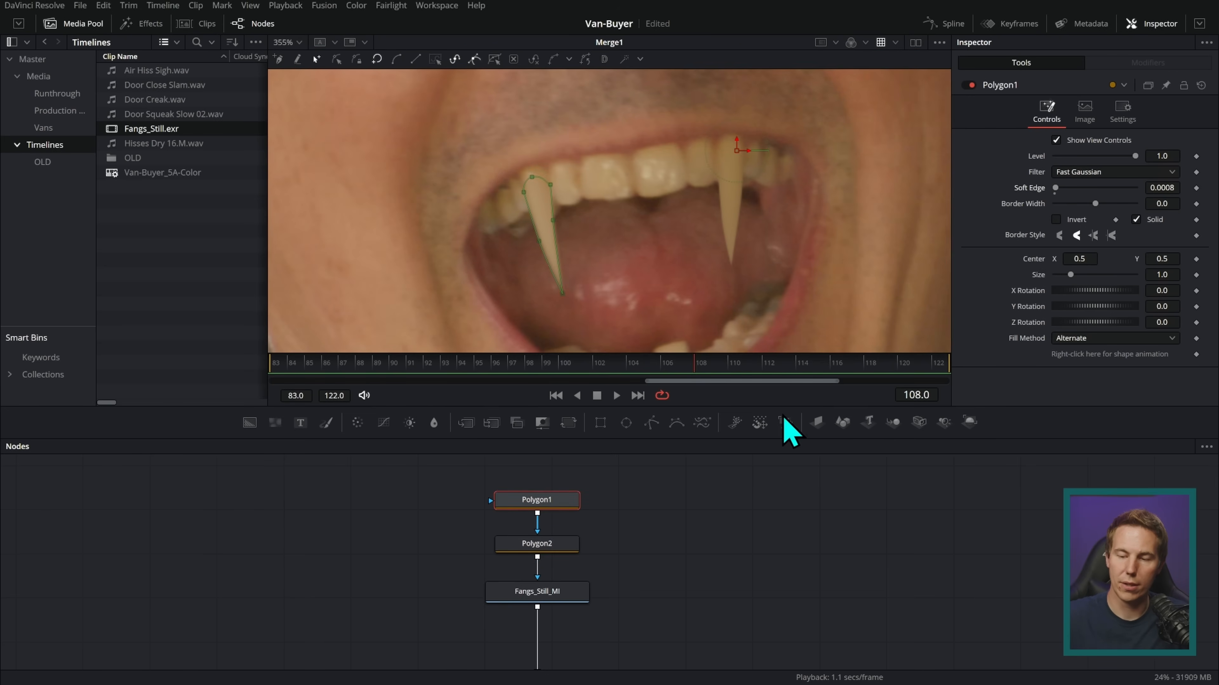
left_click(736, 504)
left_click(571, 546)
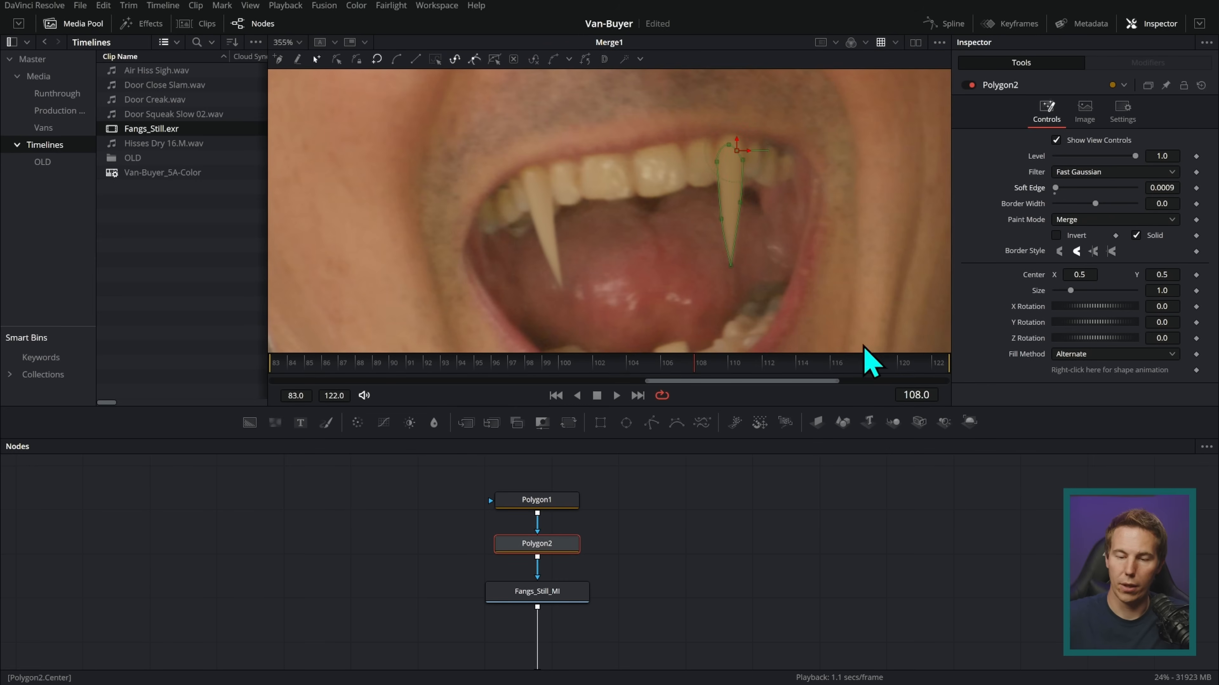
left_click(714, 504)
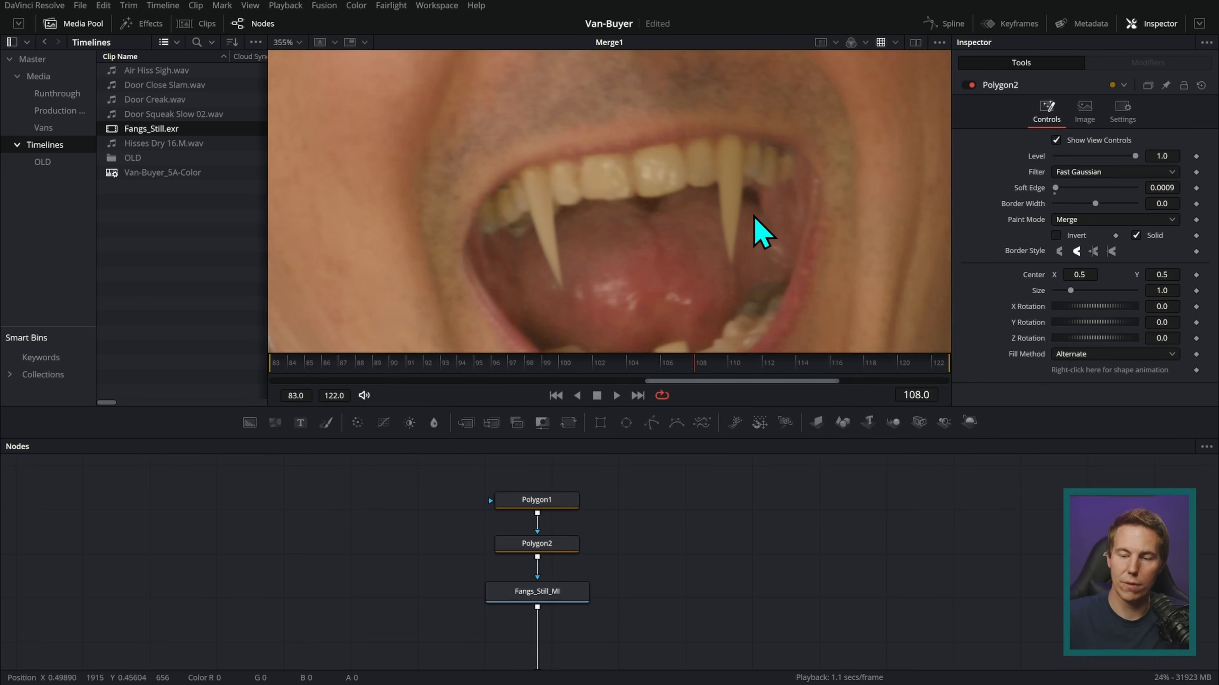
scroll(757, 240, "up", 3)
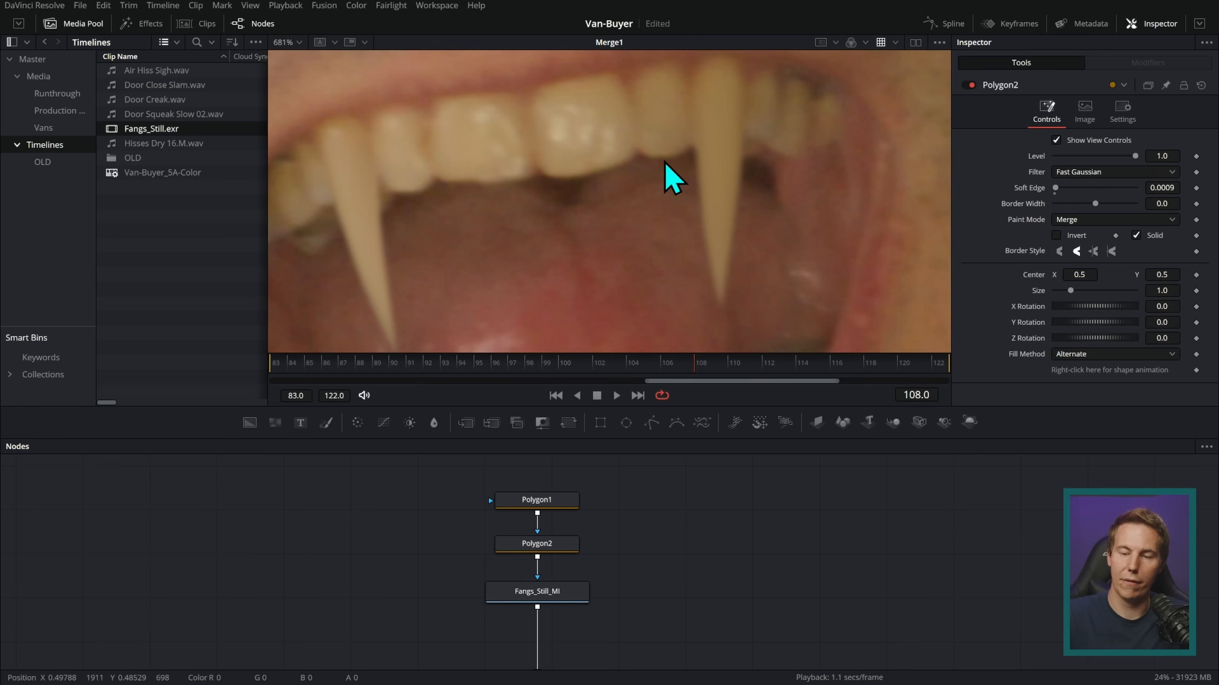
Reduce Polygon2's Soft Edge to 0.00062 and inspect the fang blend both close up and on the whole face
left_click(569, 547)
key("ctrl+shift+a")
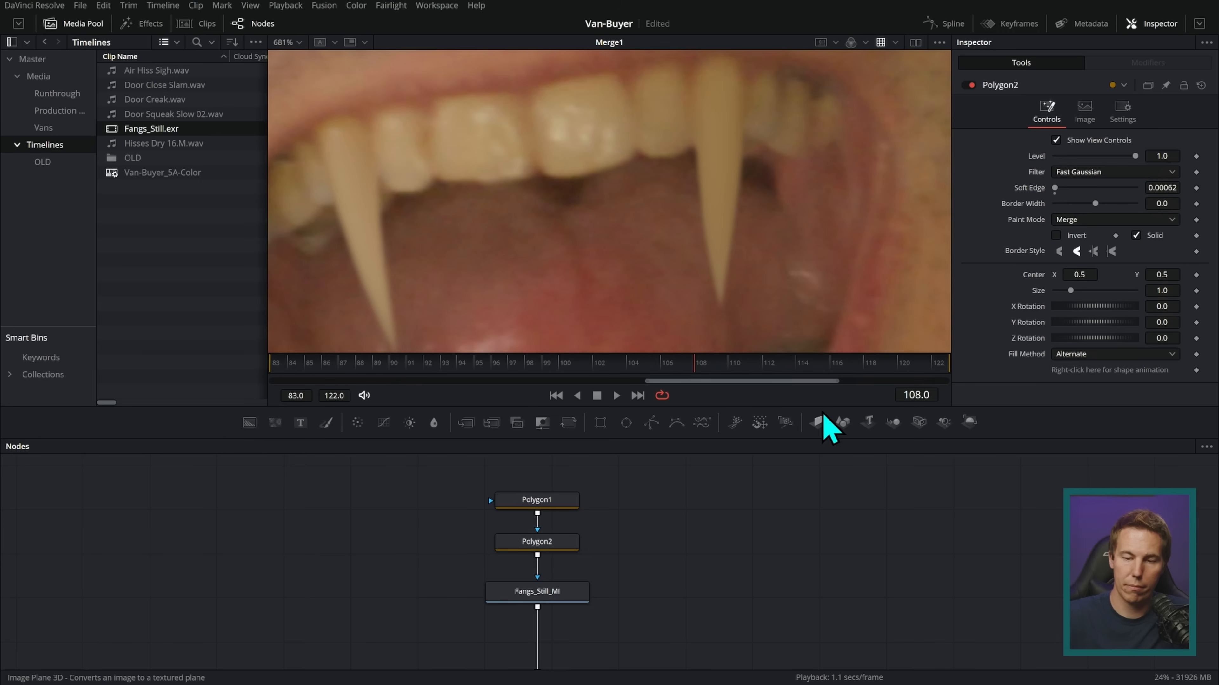
scroll(816, 253, "down", 5)
scroll(801, 268, "down", 3)
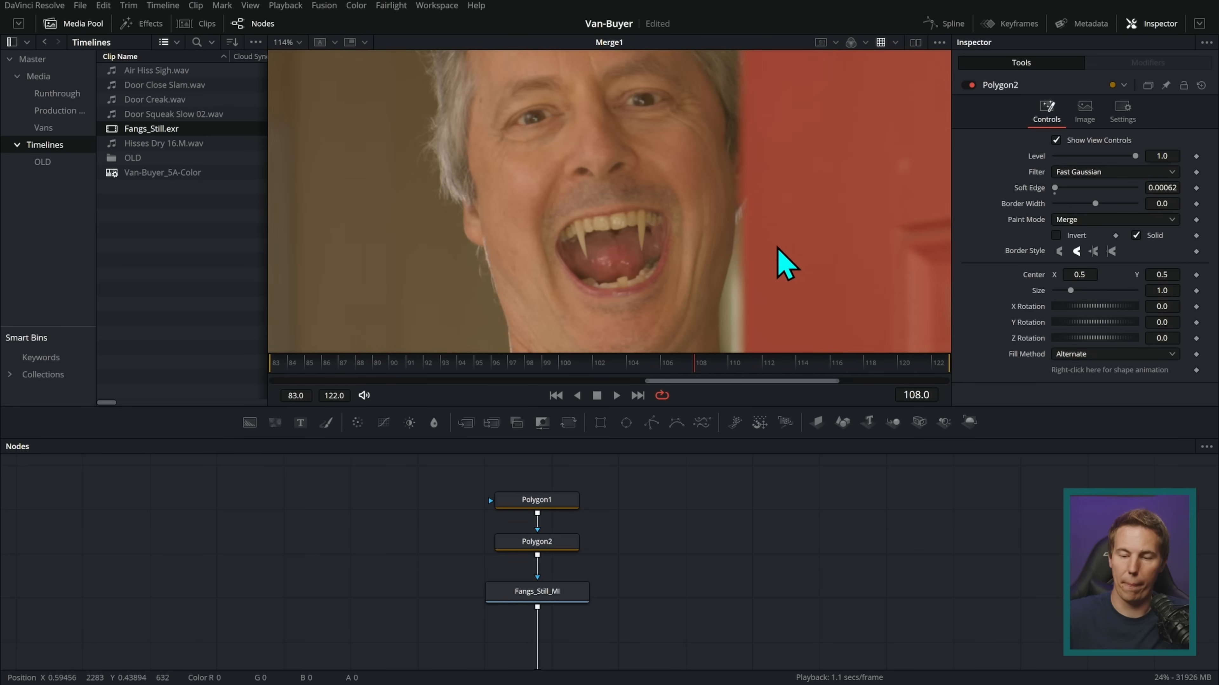
scroll(789, 266, "up", 6)
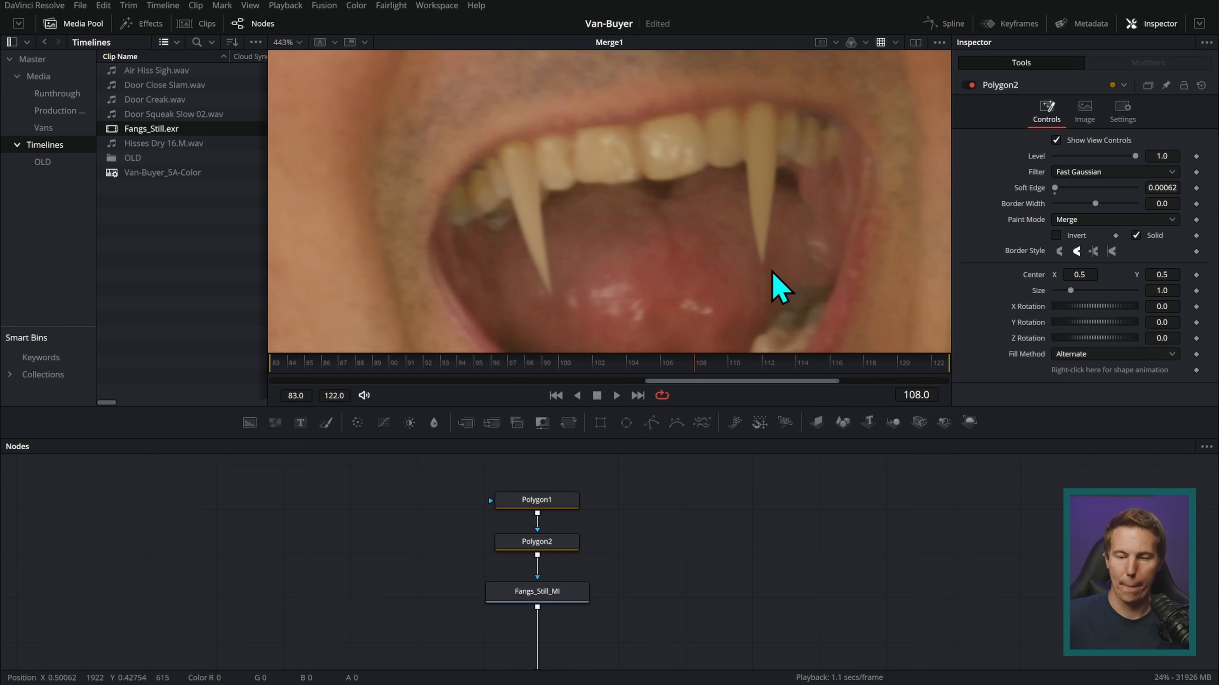
scroll(780, 288, "down", 4)
left_click(709, 362)
left_click_drag(729, 366, 703, 376)
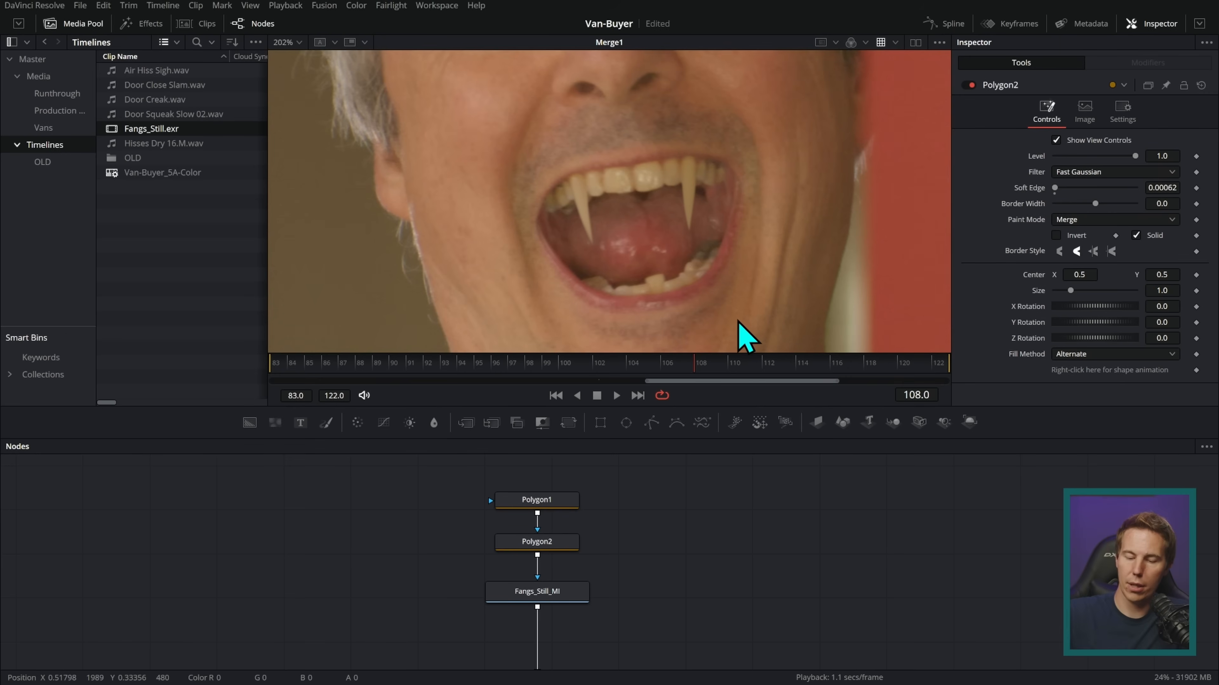
Move OG_Footage_MI farther away from Merge1 to make room between them, and view the original footage in the viewer
scroll(710, 538, "down", 3)
scroll(686, 531, "left", 3)
left_click_drag(568, 608, 390, 609)
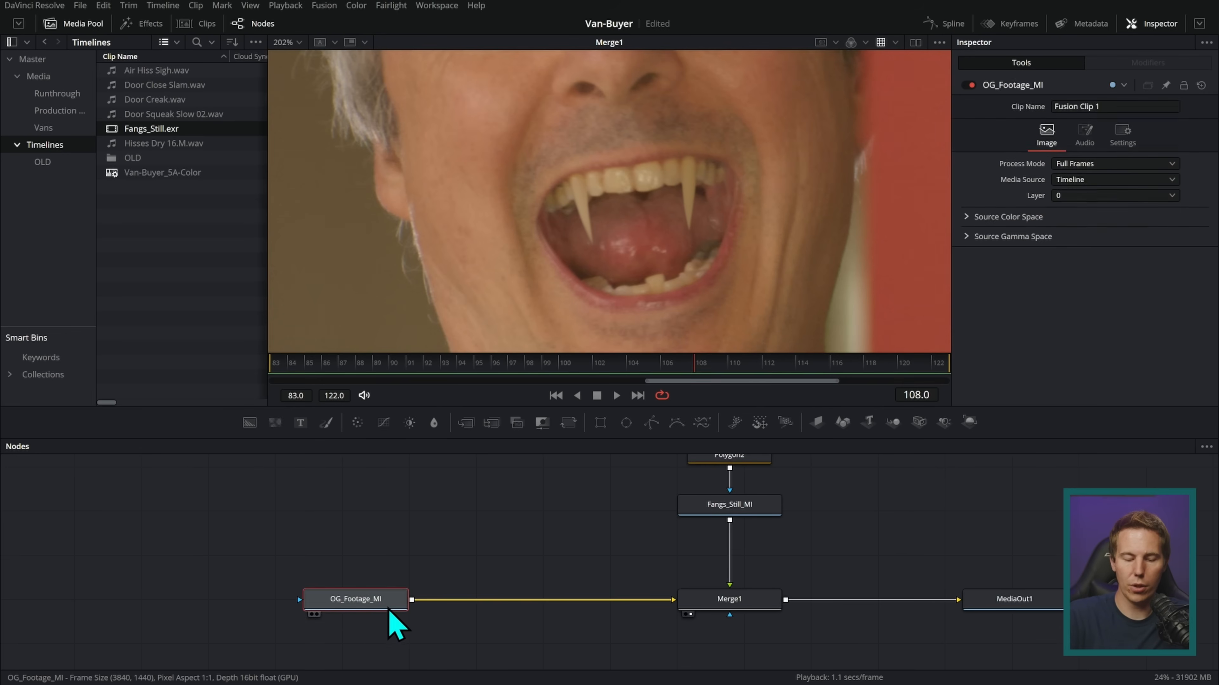
key("1")
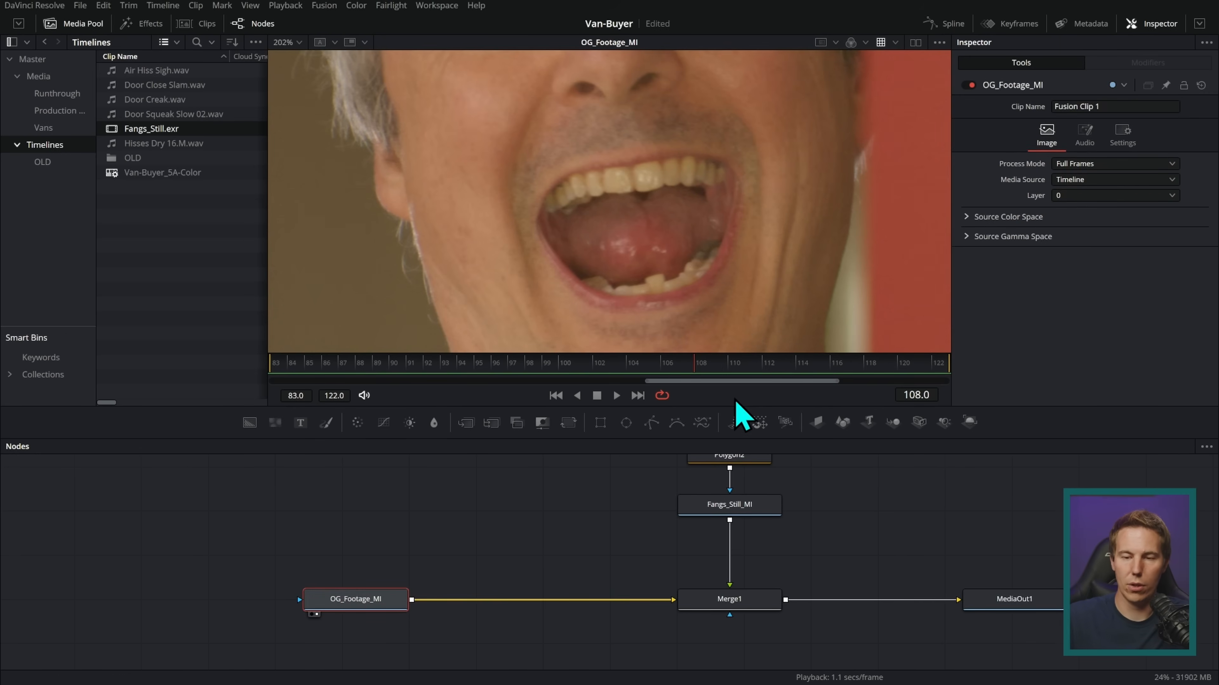
Insert a Planar Tracker node between OG_Footage_MI and Merge1 and view its output
scroll(553, 533, "left", 3)
key("shift+space")
type("paint")
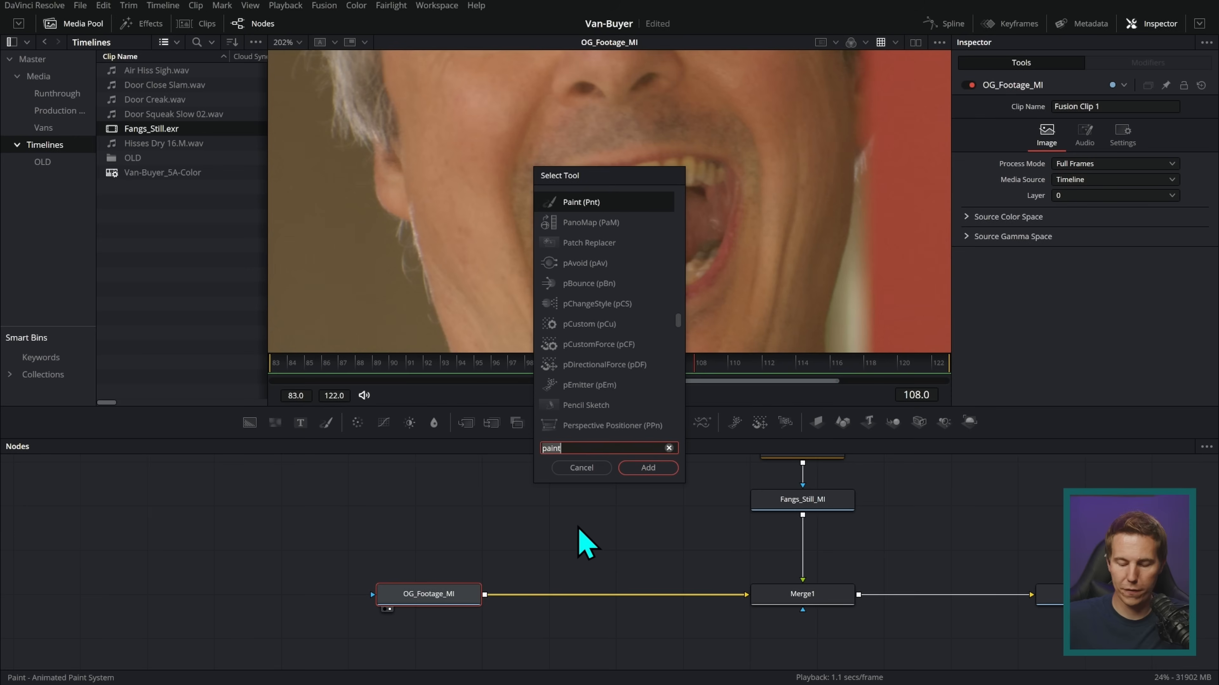
key("BackSpace")
key("BackSpace")
key("BackSpace")
key("BackSpace")
type("lan")
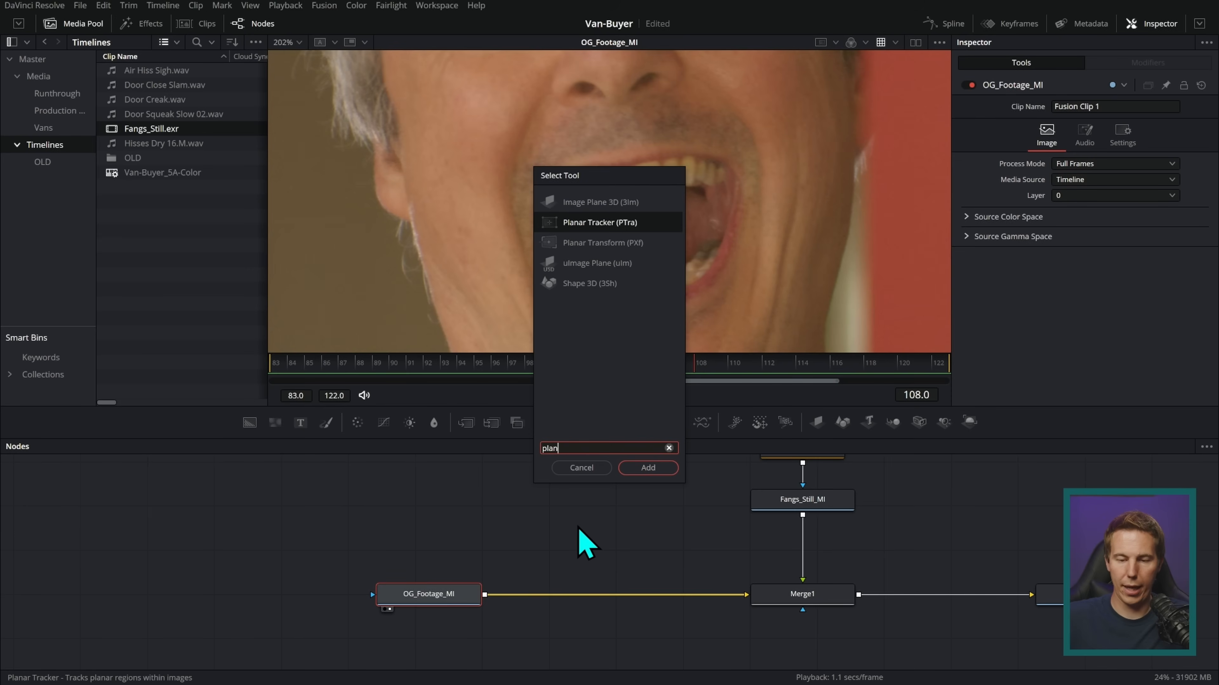
key("Return")
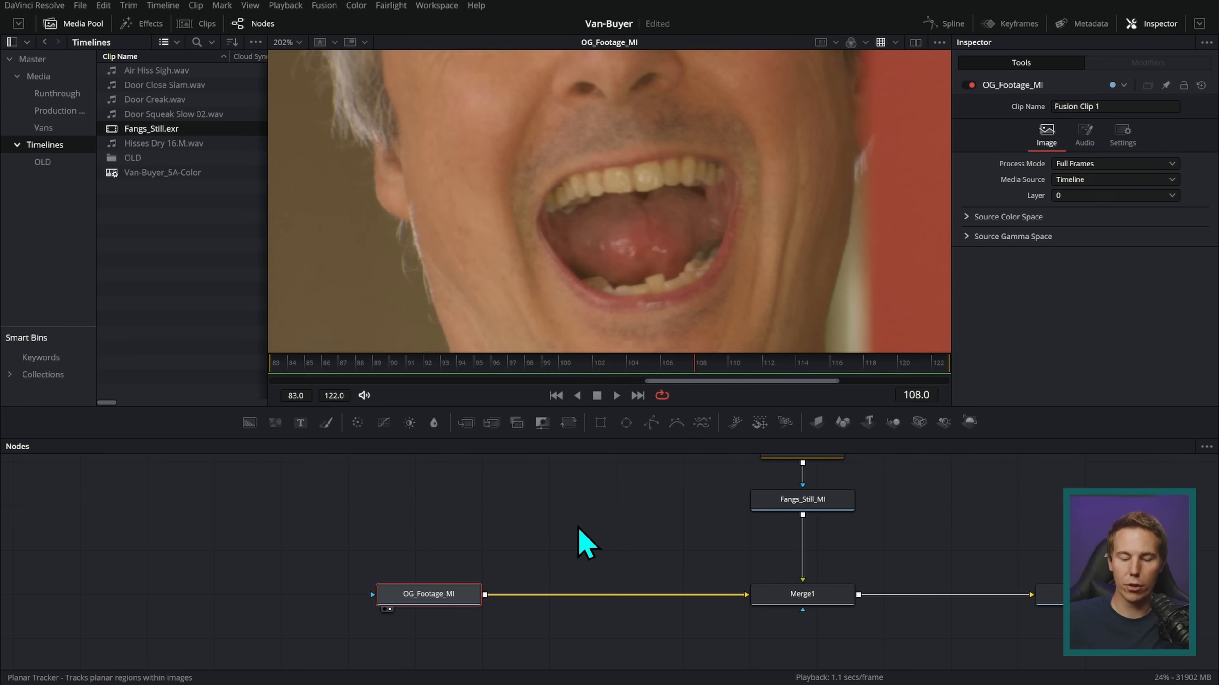
key("1")
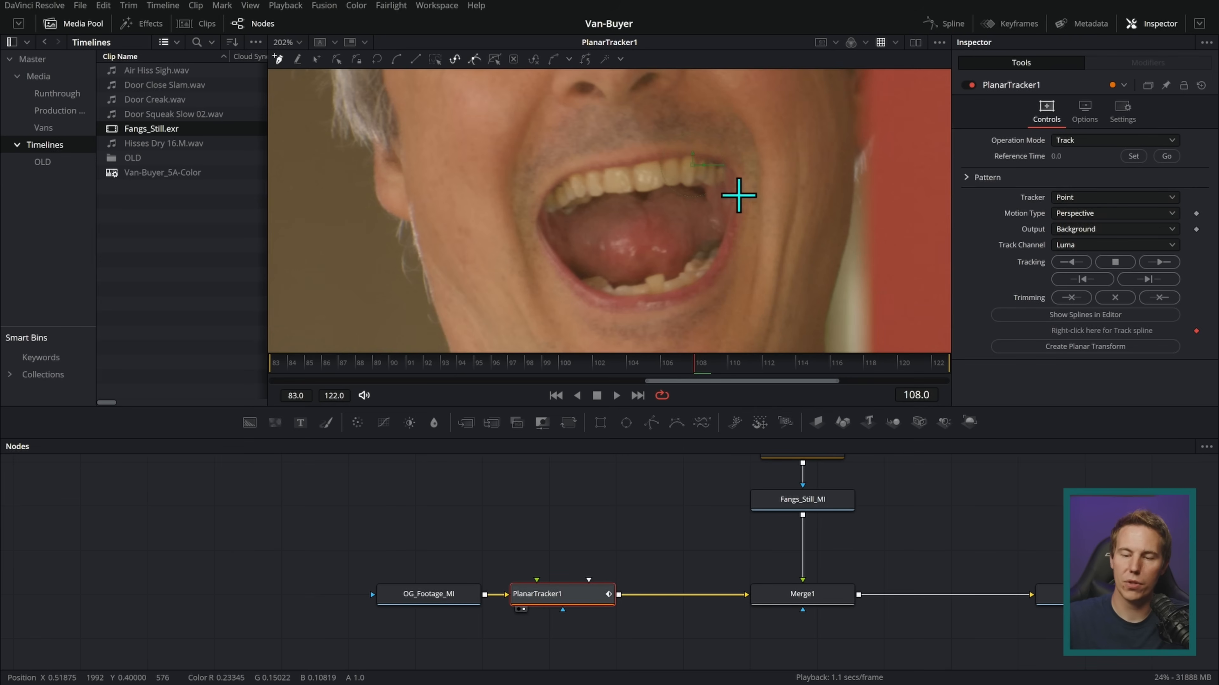
Draw a closed tracking outline around the man's upper front teeth at frame 108
left_click(703, 153)
left_click(697, 192)
left_click(638, 198)
left_click(584, 205)
left_click(567, 211)
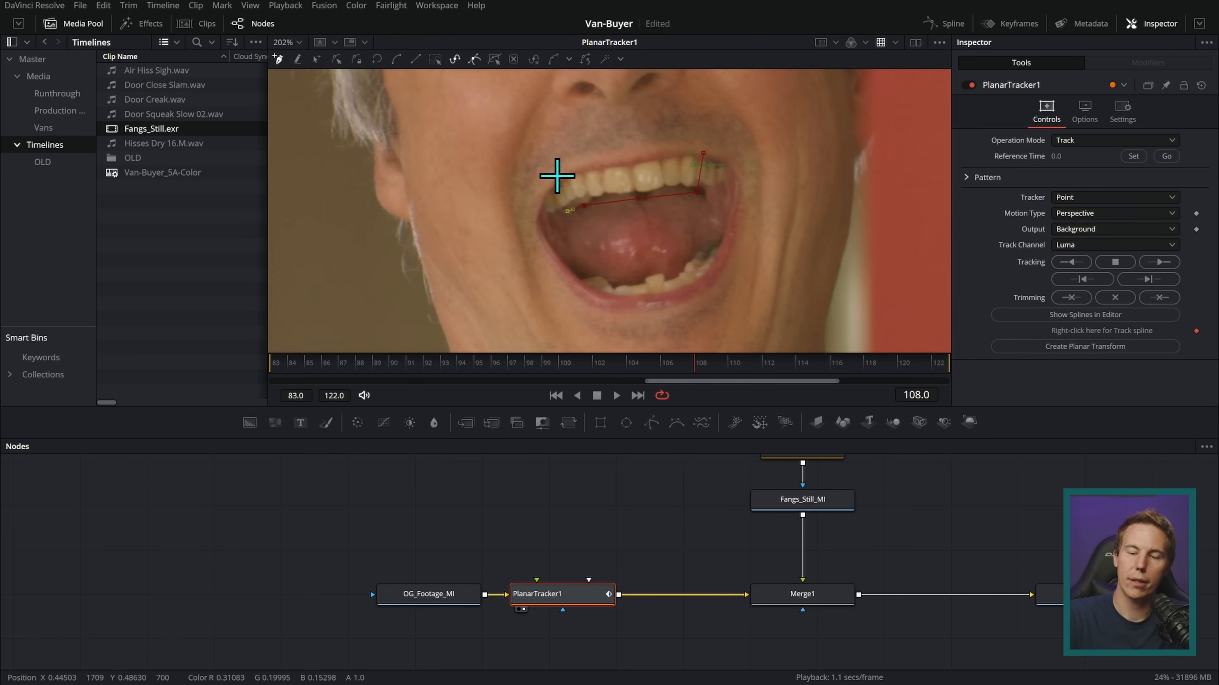
left_click(608, 163)
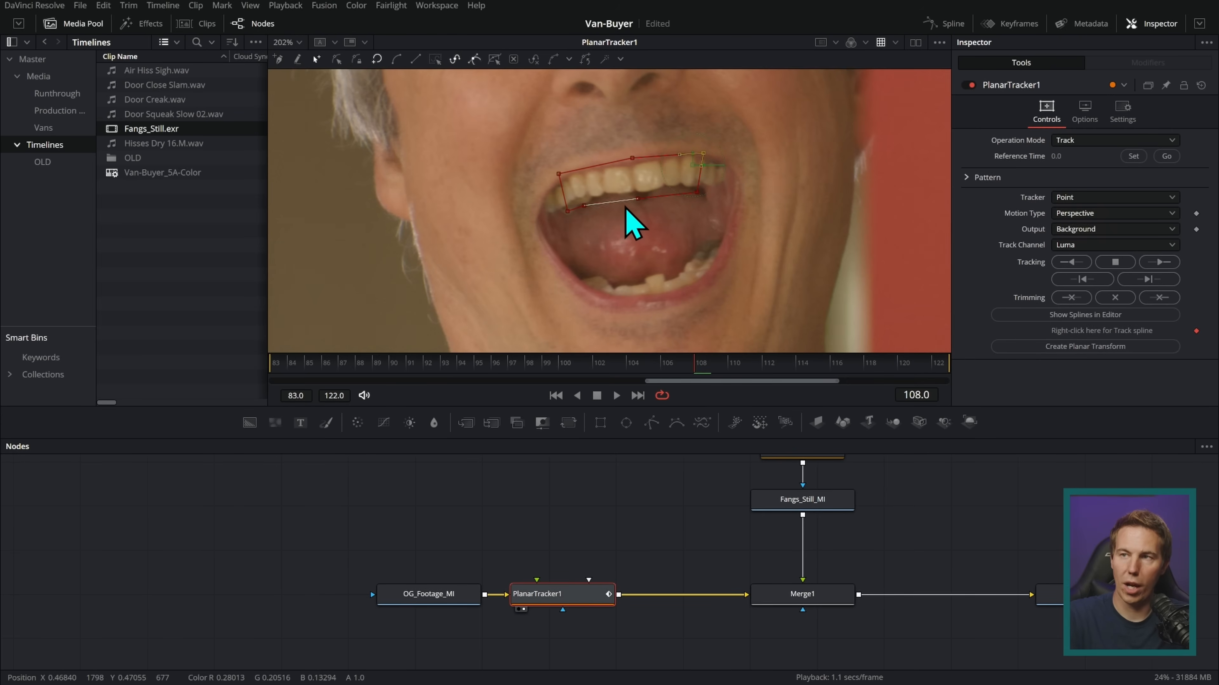
Lower the viewer gain briefly to check the tracking outline against the teeth, and restore the normal view
left_click_drag(686, 222, 676, 226)
scroll(691, 231, "up", 3)
left_click(939, 42)
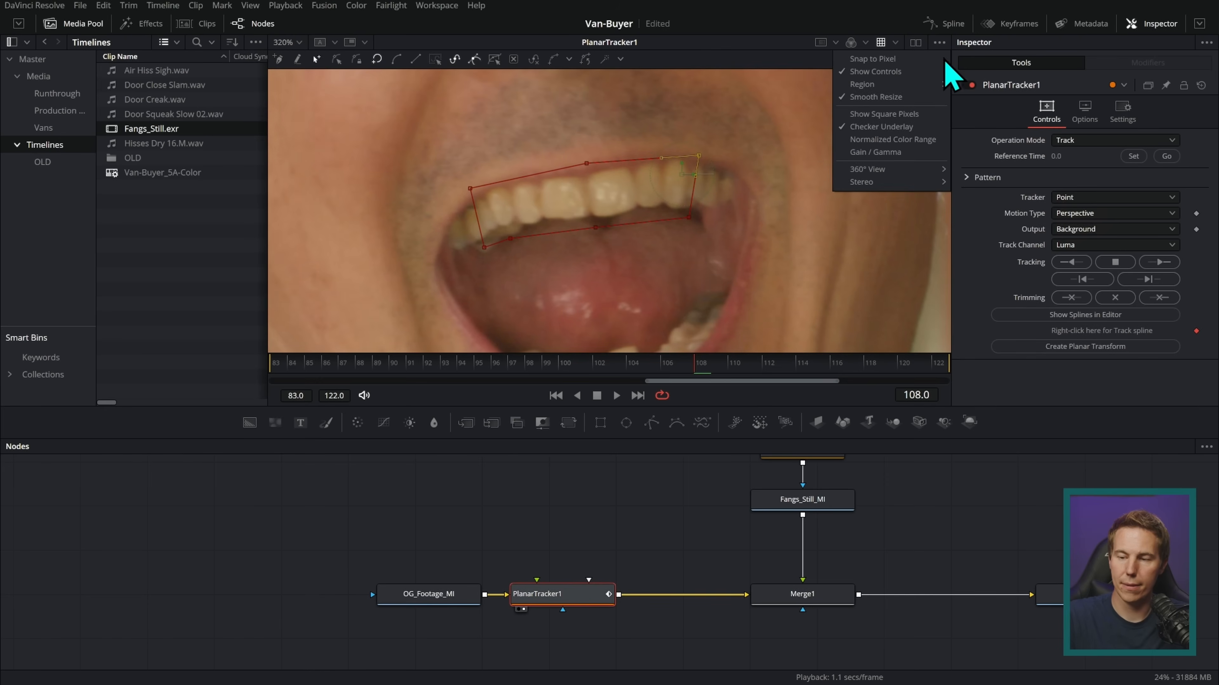
left_click(923, 154)
left_click_drag(882, 309, 871, 311)
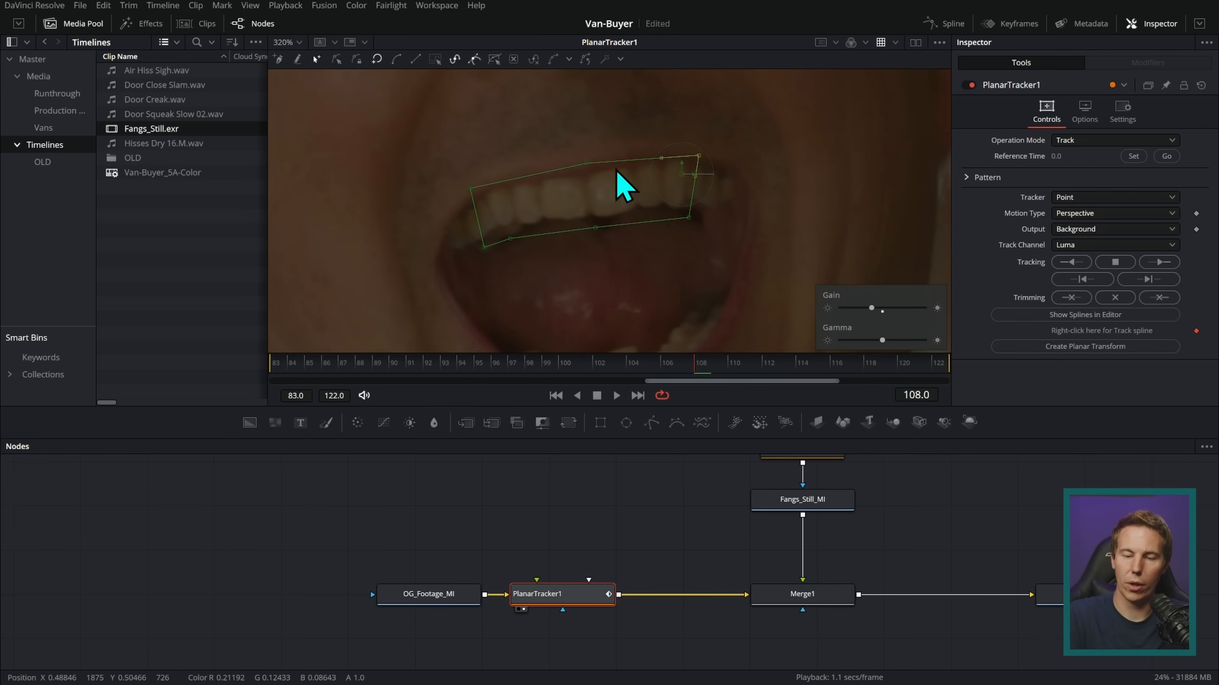
left_click(882, 312)
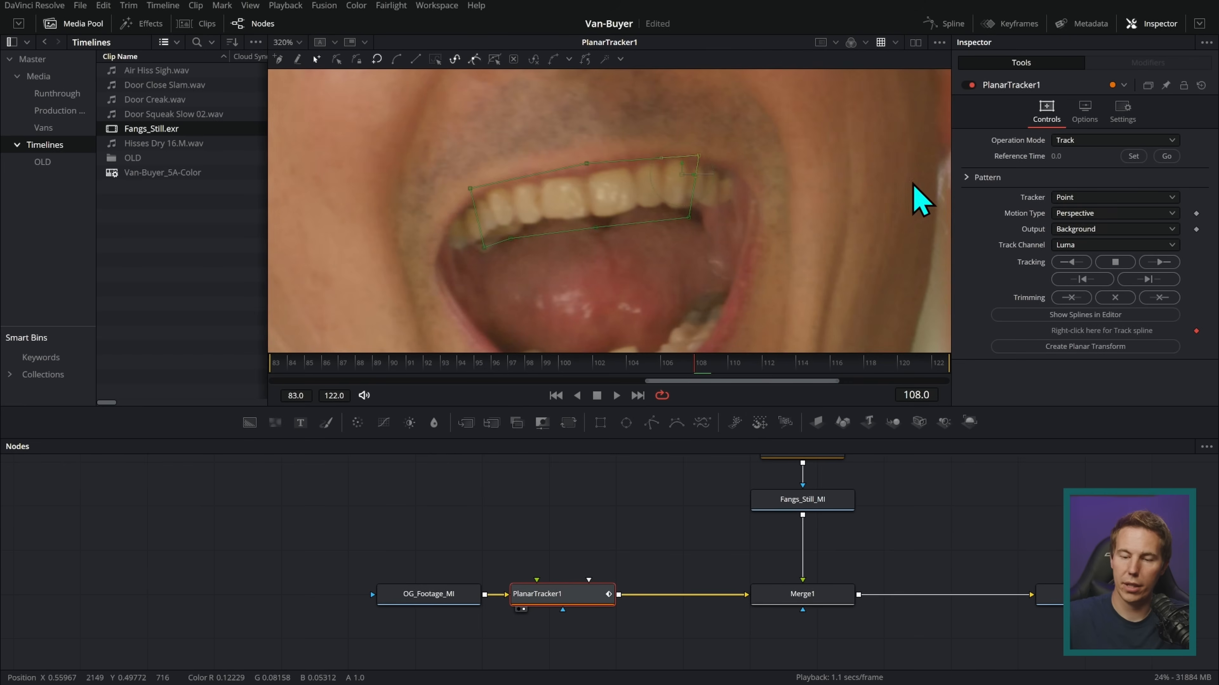
scroll(841, 263, "down", 3)
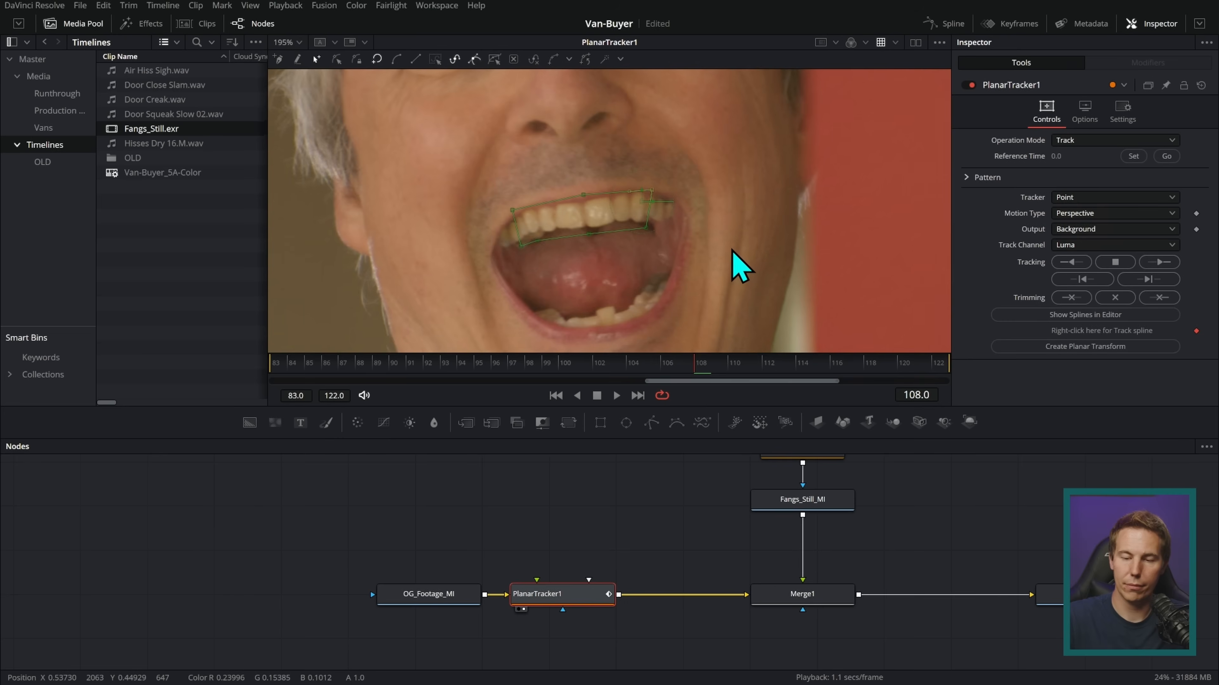
Set PlanarTracker1's reference time to frame 108 and its motion type to Translation, Rotation
scroll(734, 267, "up", 2)
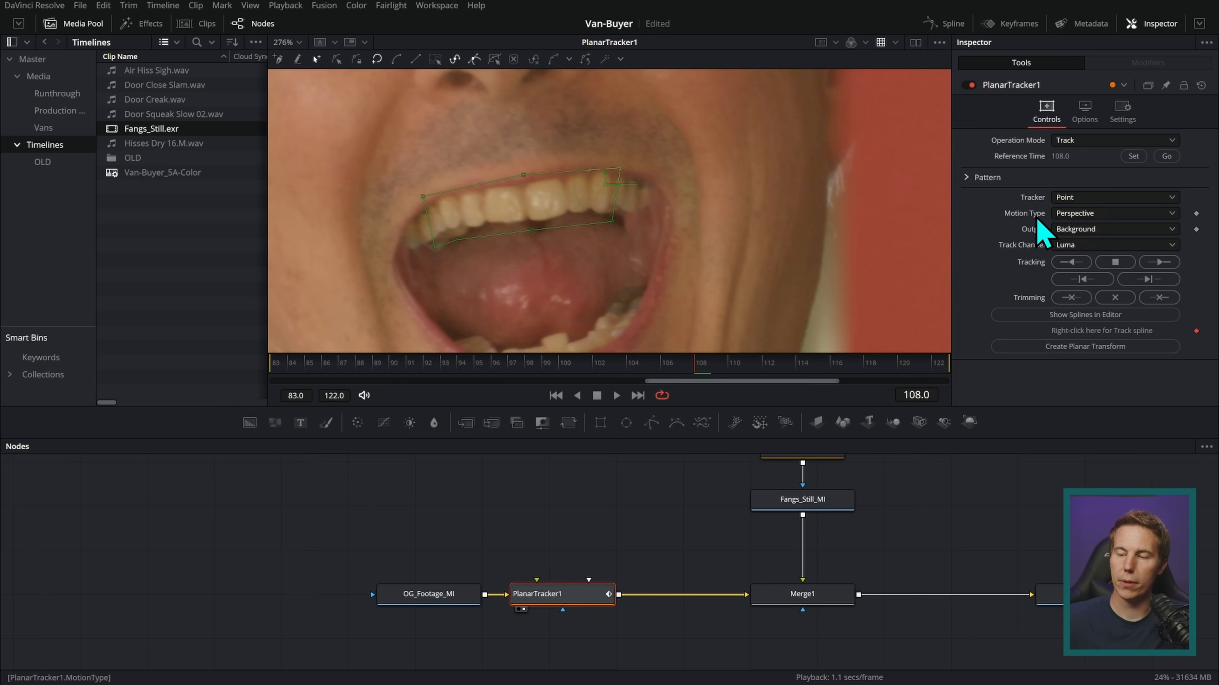
left_click(1100, 213)
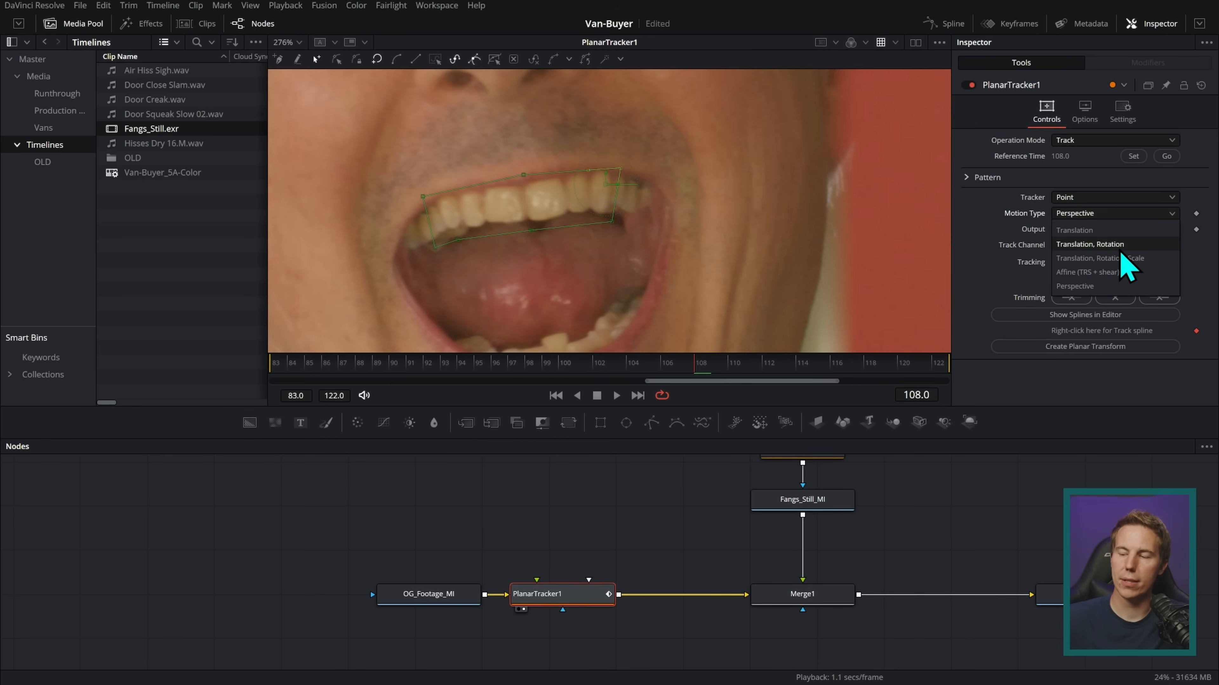
left_click(1131, 246)
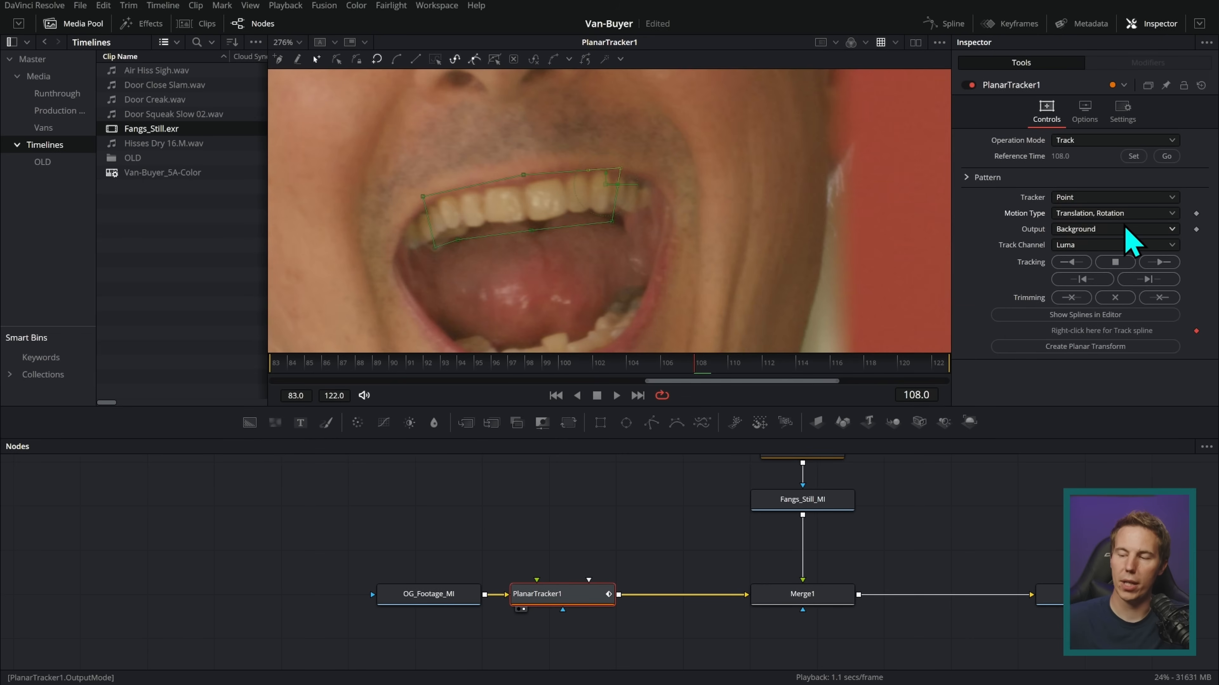
left_click(1112, 216)
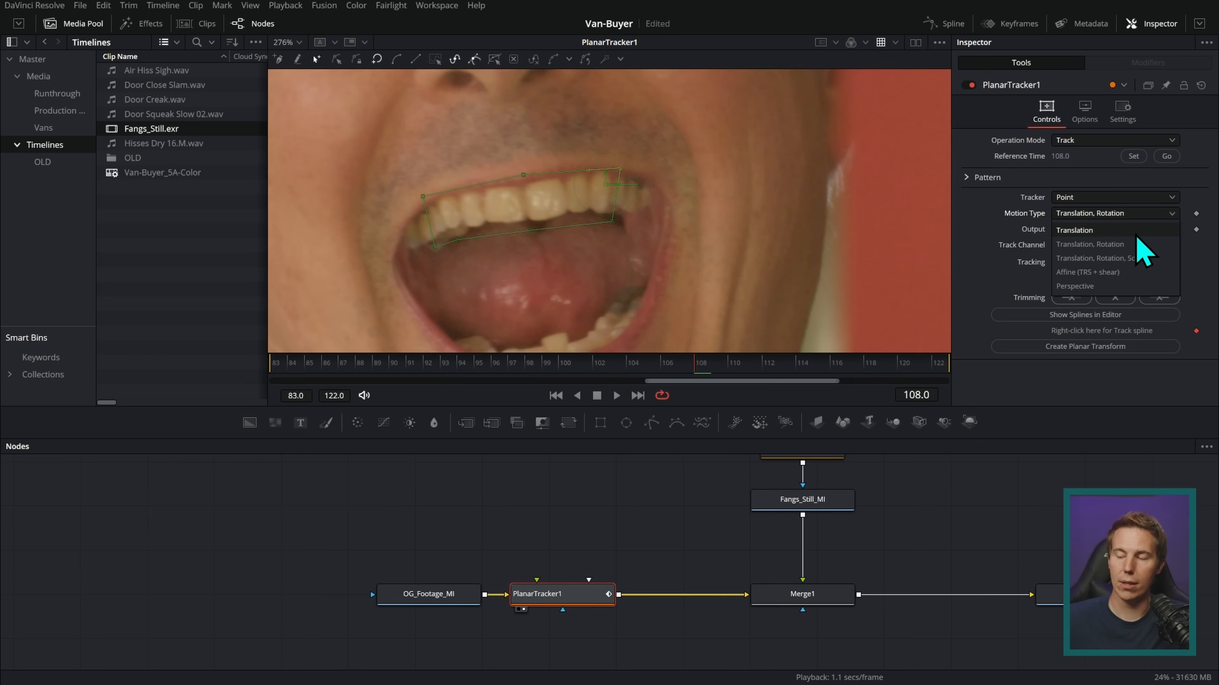
left_click(1091, 246)
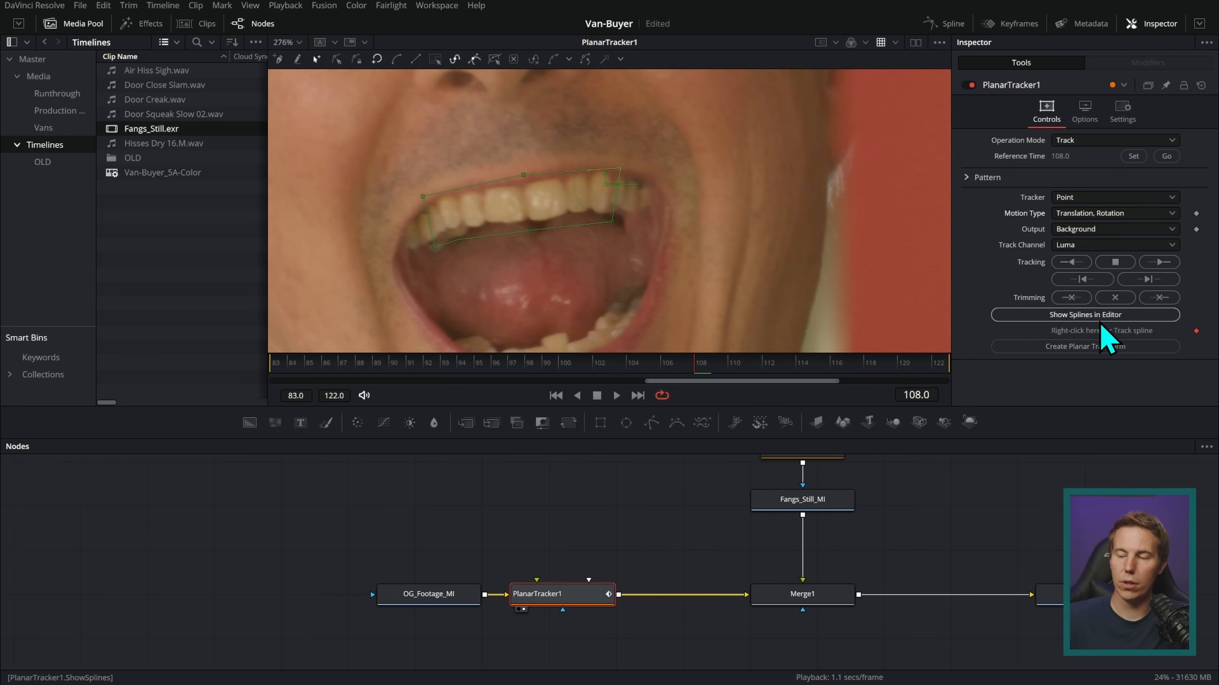
Track the teeth forward and backward from frame 108, and scrub through the clip to check the track
scroll(802, 285, "down", 3)
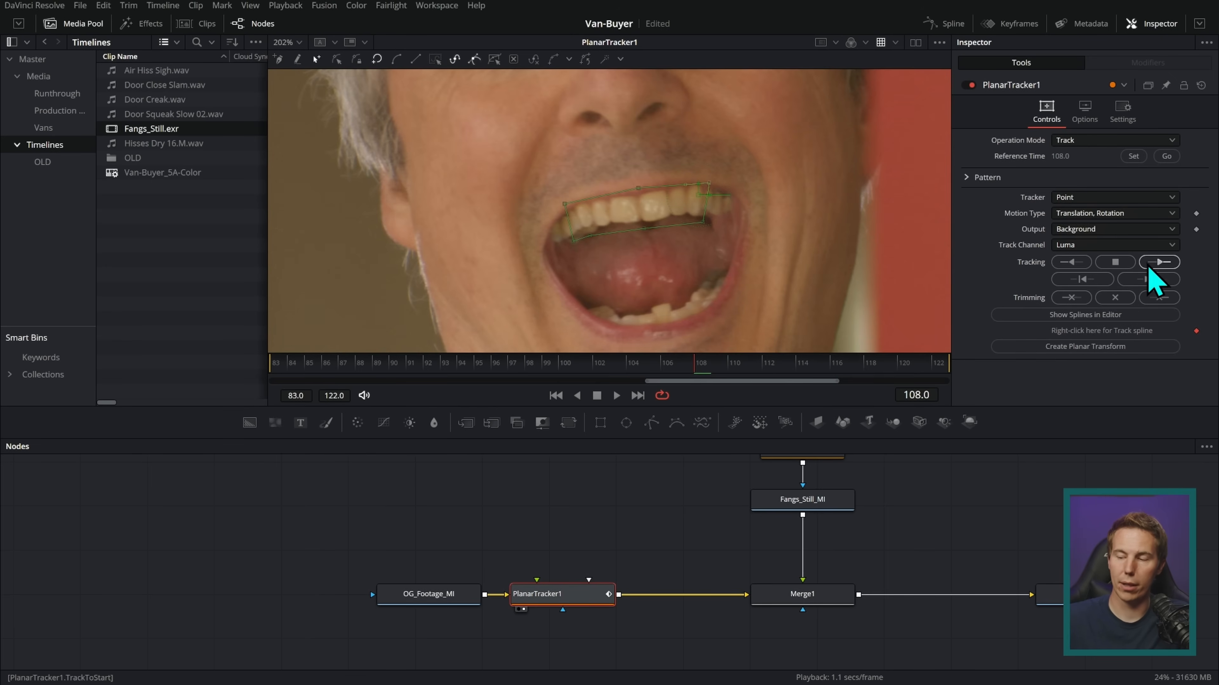
left_click(1156, 265)
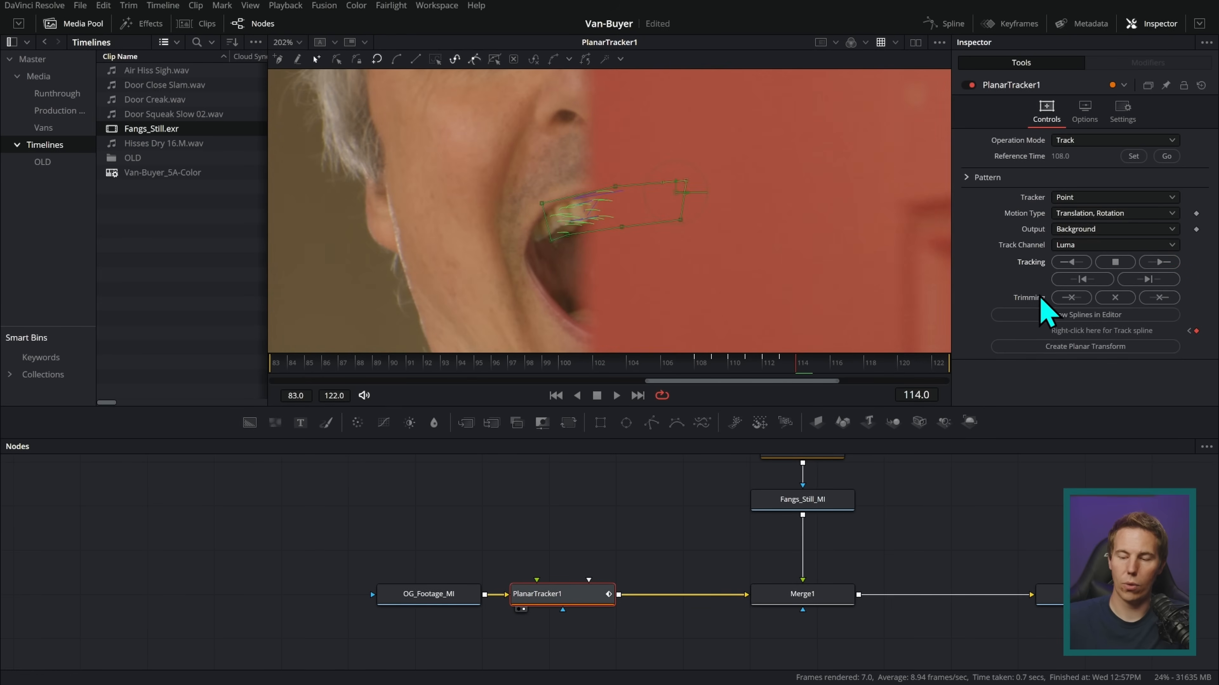
left_click_drag(798, 370, 700, 374)
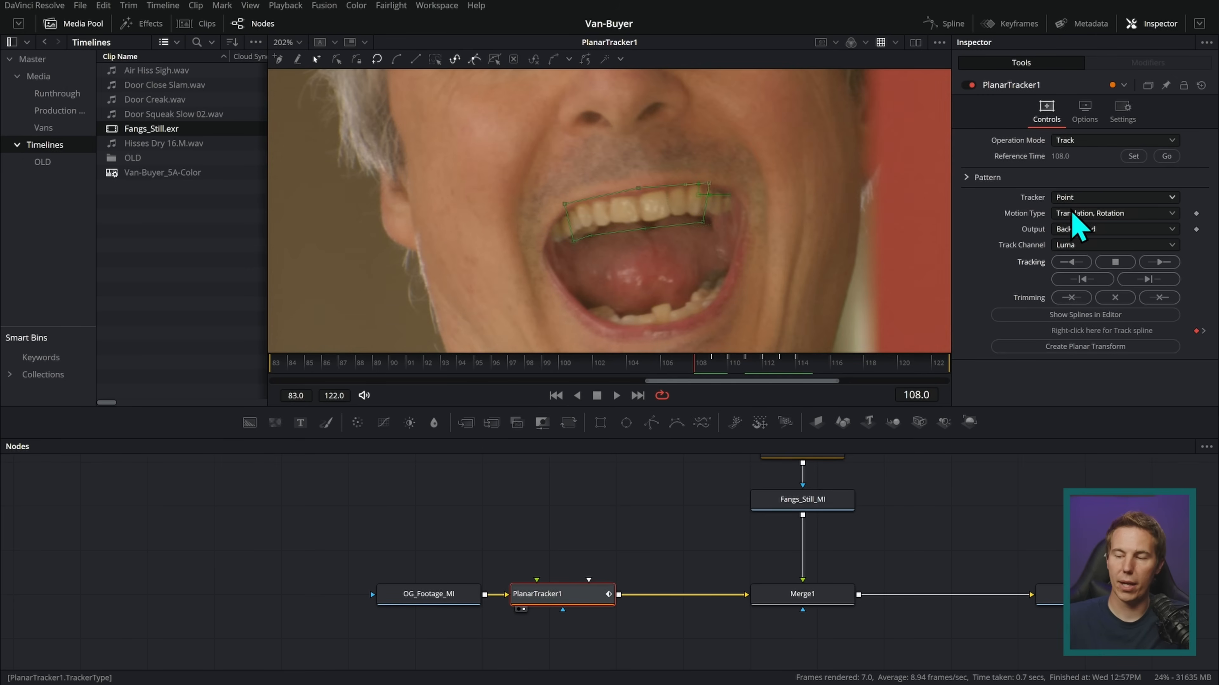
left_click(1078, 268)
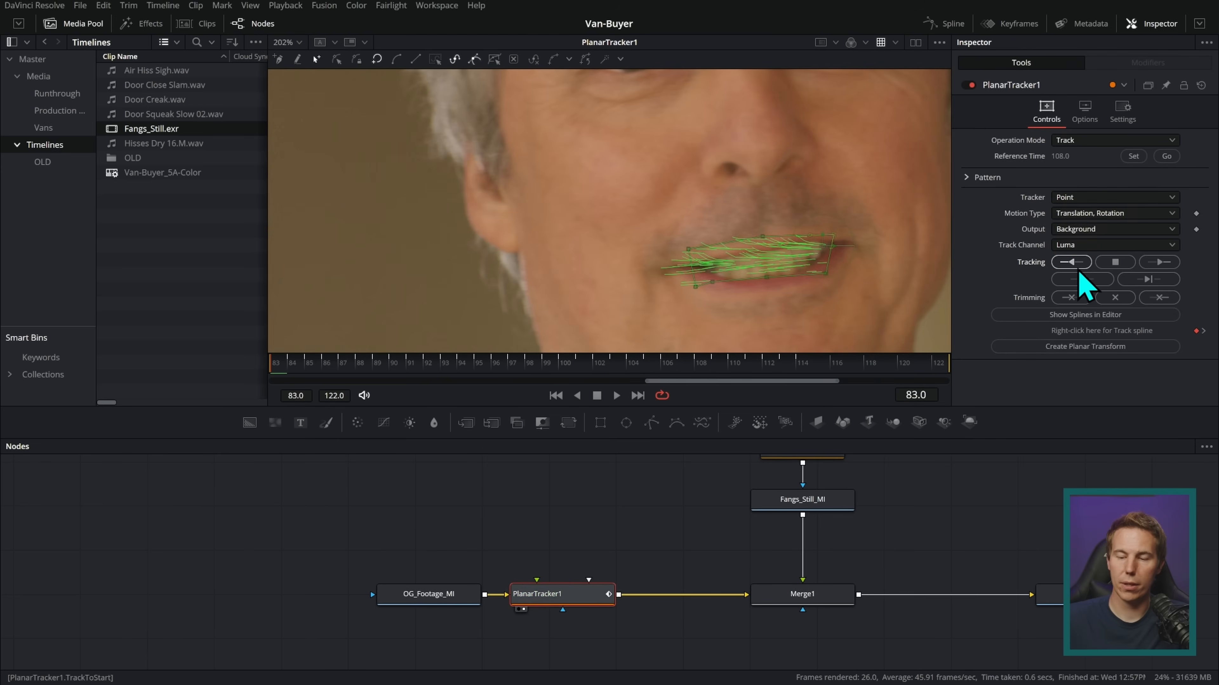
left_click_drag(300, 373, 828, 391)
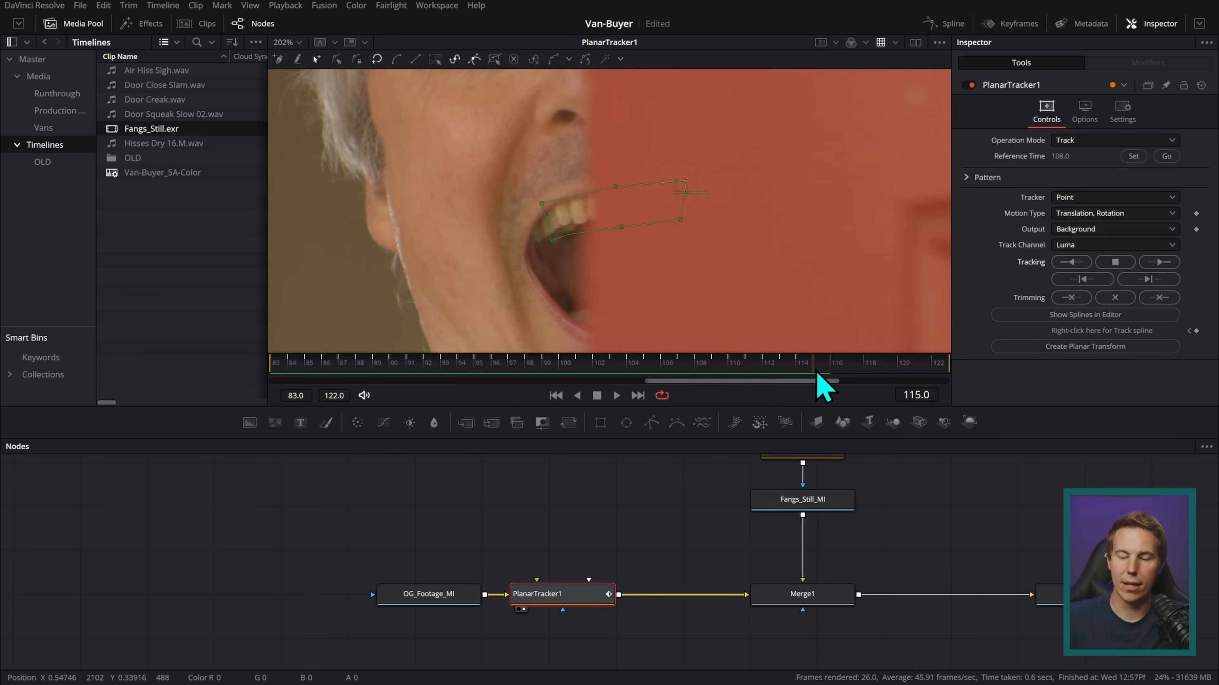
key("Right")
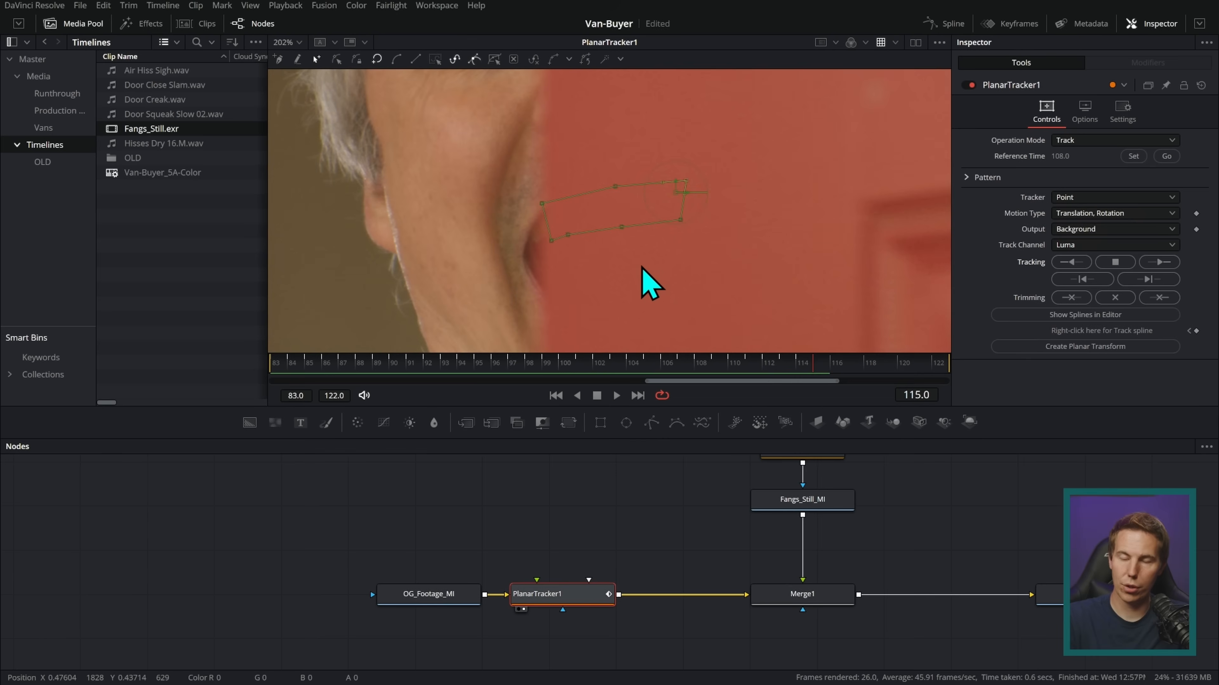
left_click(801, 373)
left_click_drag(799, 373, 610, 372)
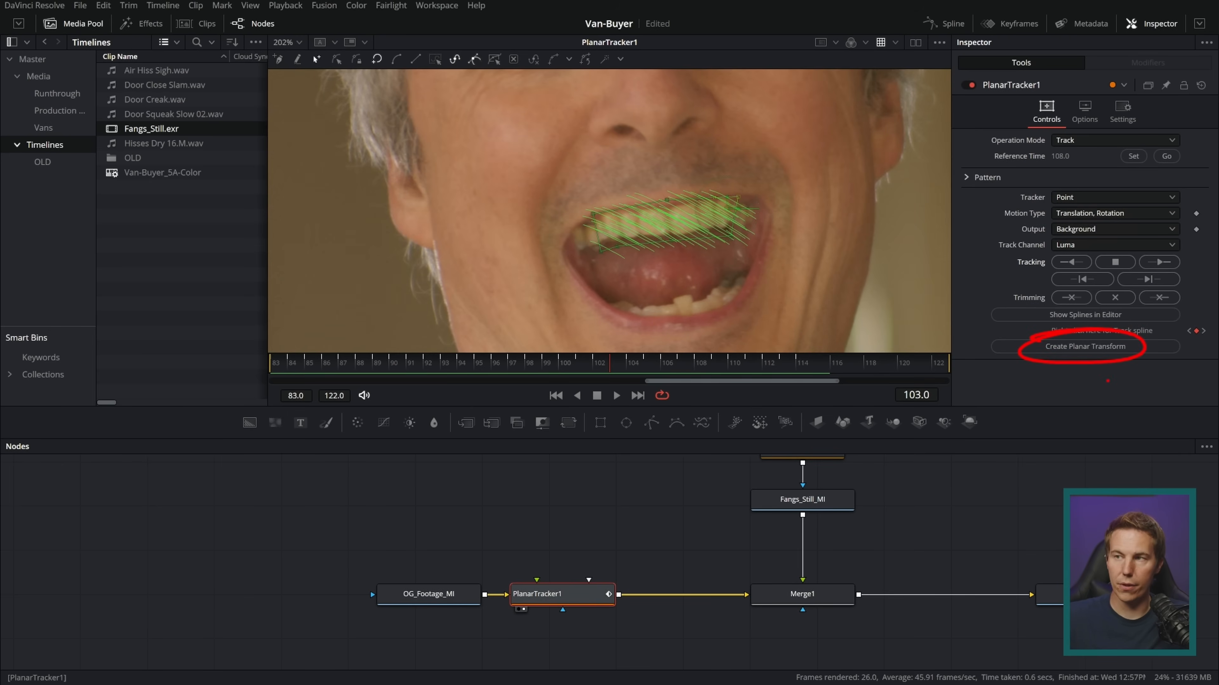
Create a Planar Transform node from PlanarTracker1, place it near Merge1 and Fangs_Still_MI, and load it in the viewer
left_click(1085, 351)
scroll(952, 502, "down", 5)
left_click_drag(940, 495, 423, 527)
scroll(717, 568, "down", 2)
scroll(862, 526, "up", 4)
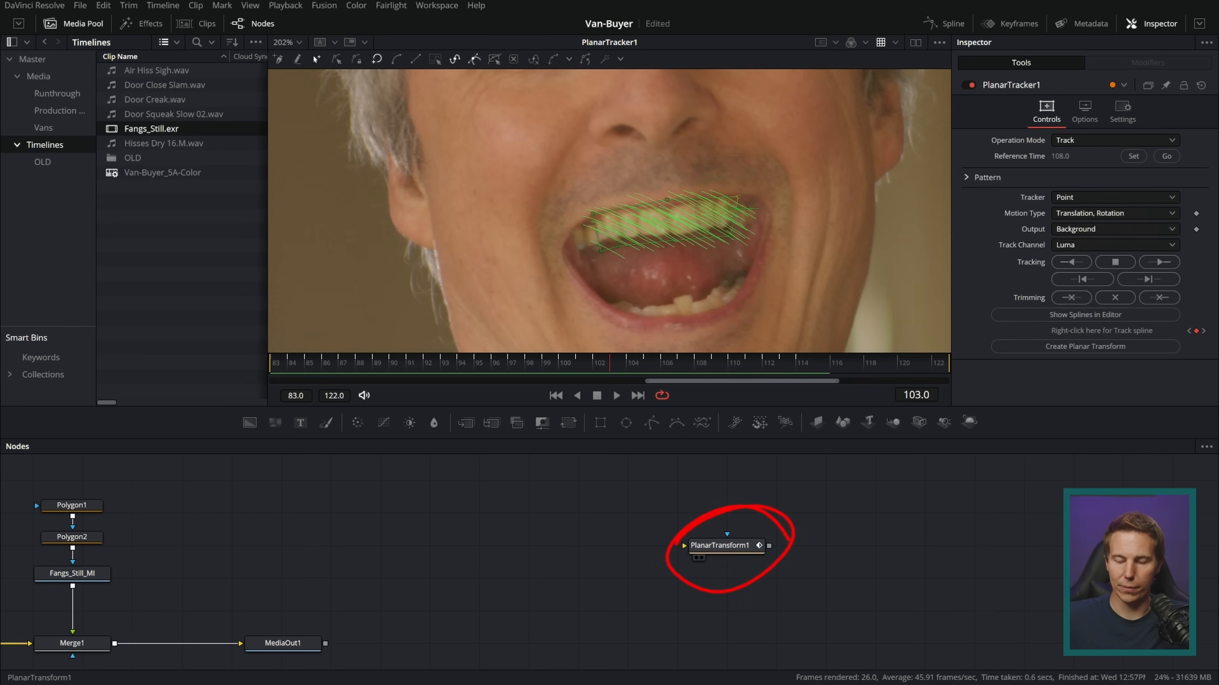
left_click_drag(699, 551, 331, 534)
left_click_drag(455, 539, 863, 527)
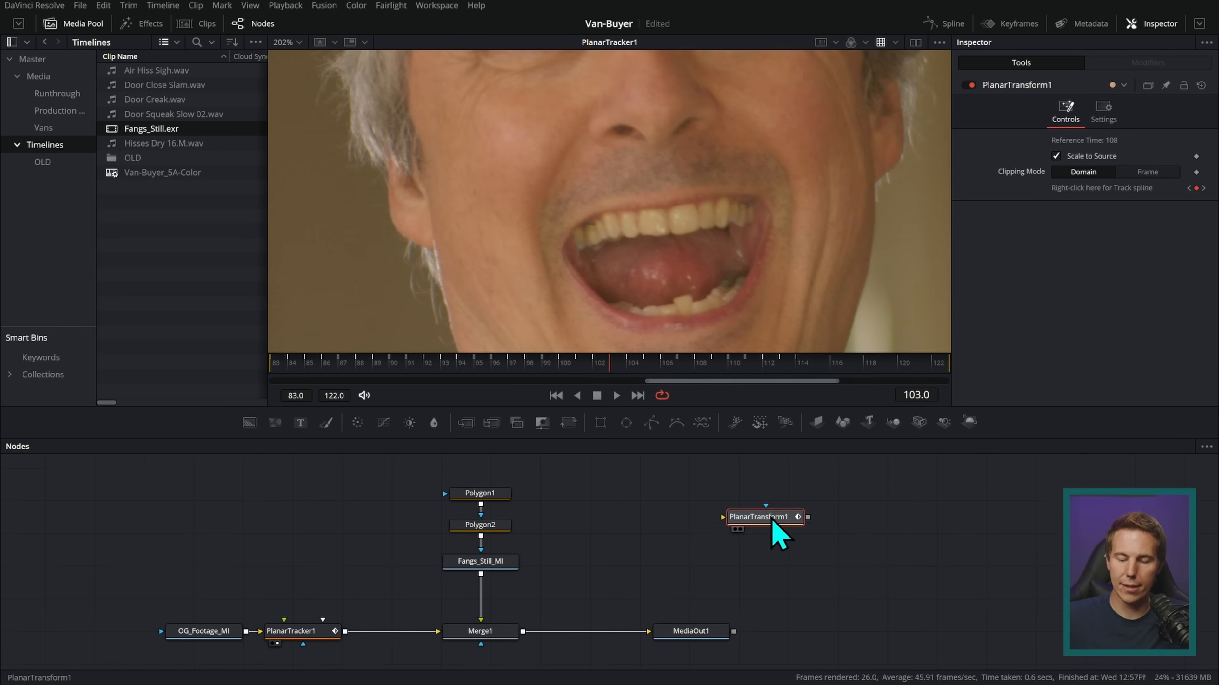
left_click_drag(777, 520, 649, 553)
key("1")
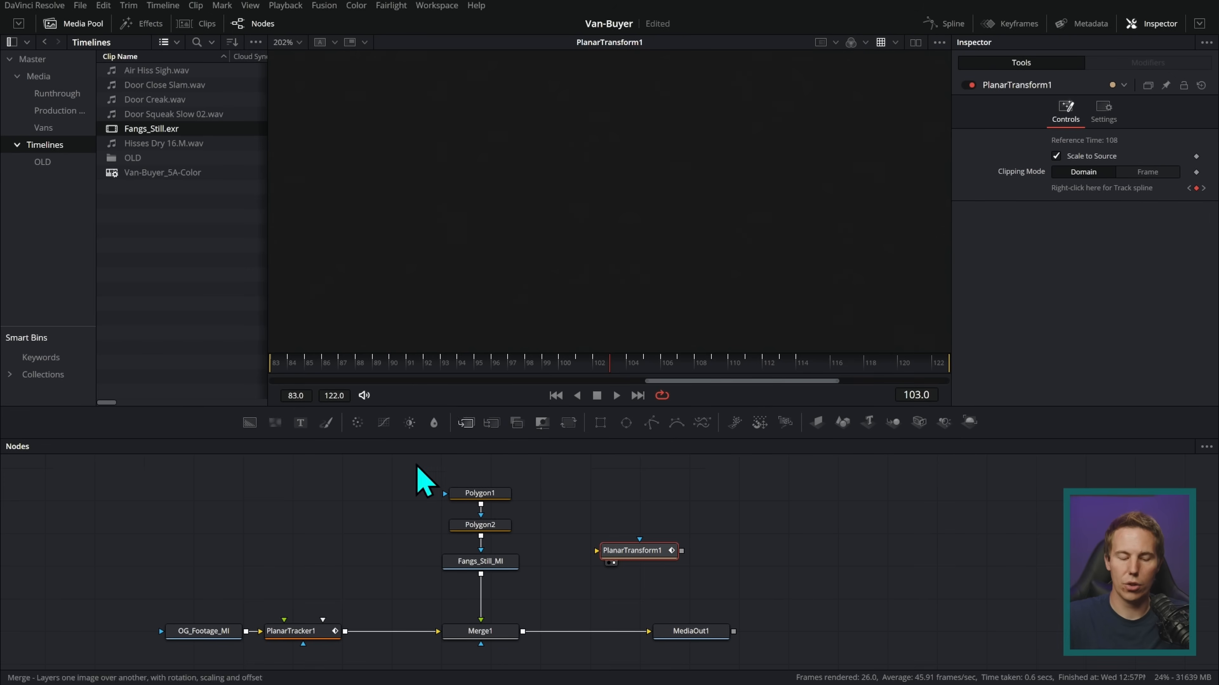
Make room between PlanarTracker1 and Merge1 in the node graph, and load OG_Footage_MI in the viewer
left_click_drag(550, 595, 475, 601)
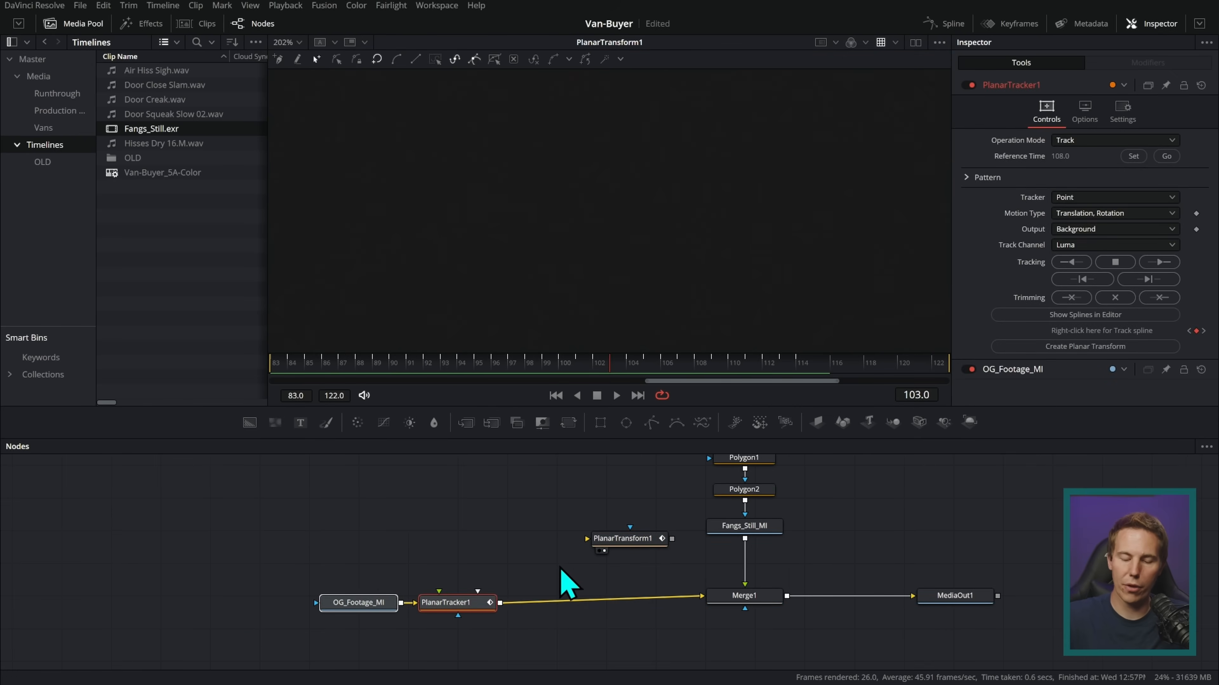
left_click(527, 547)
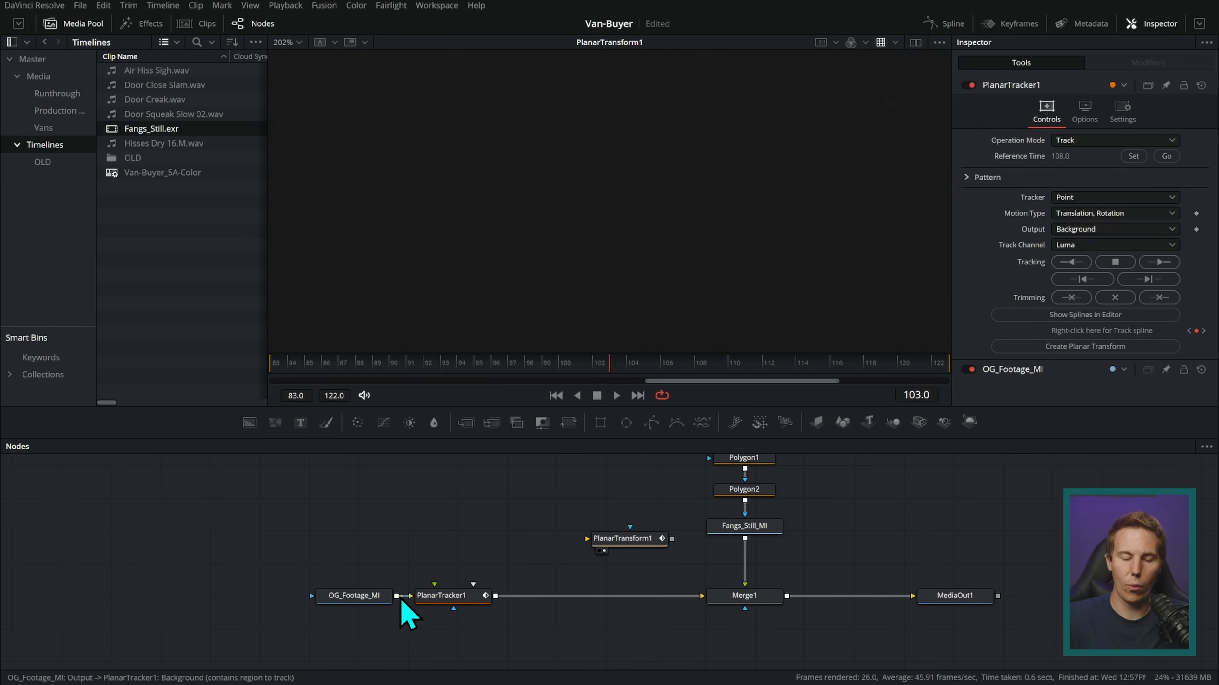
key("1")
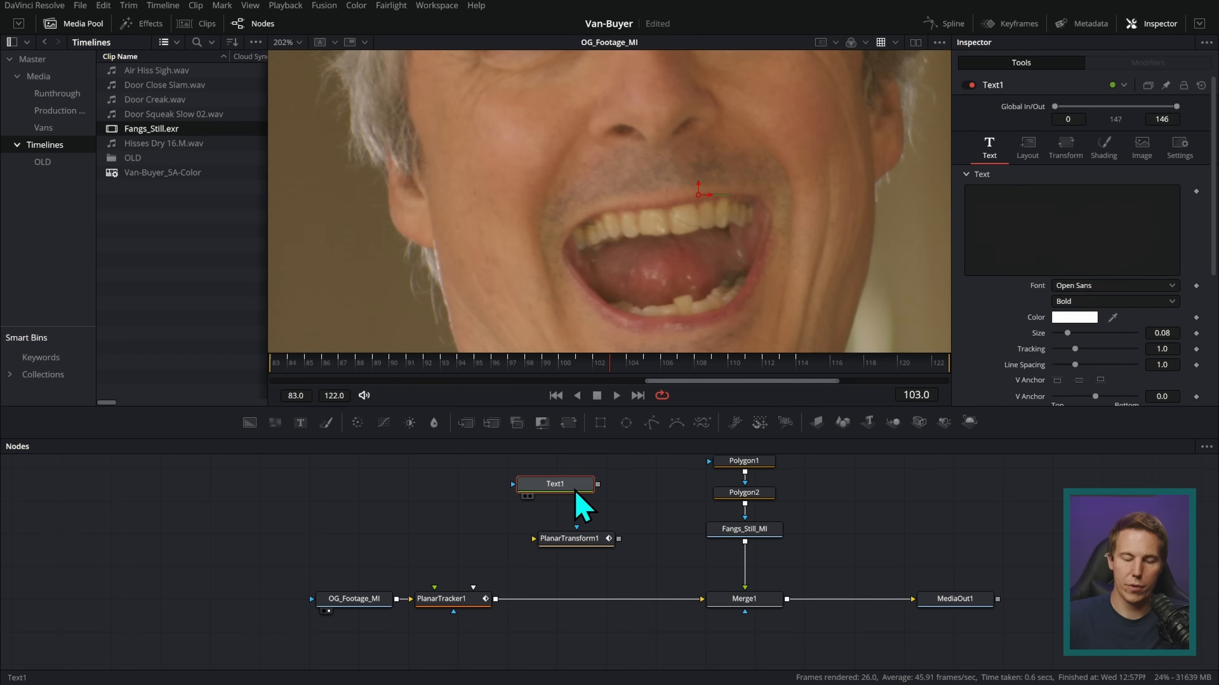
Merge test text reading "text" over PlanarTracker1 through PlanarTransform1, scrub to check its motion, and delete Text1
left_click_drag(598, 487, 496, 599)
left_click(1043, 244)
type("asa")
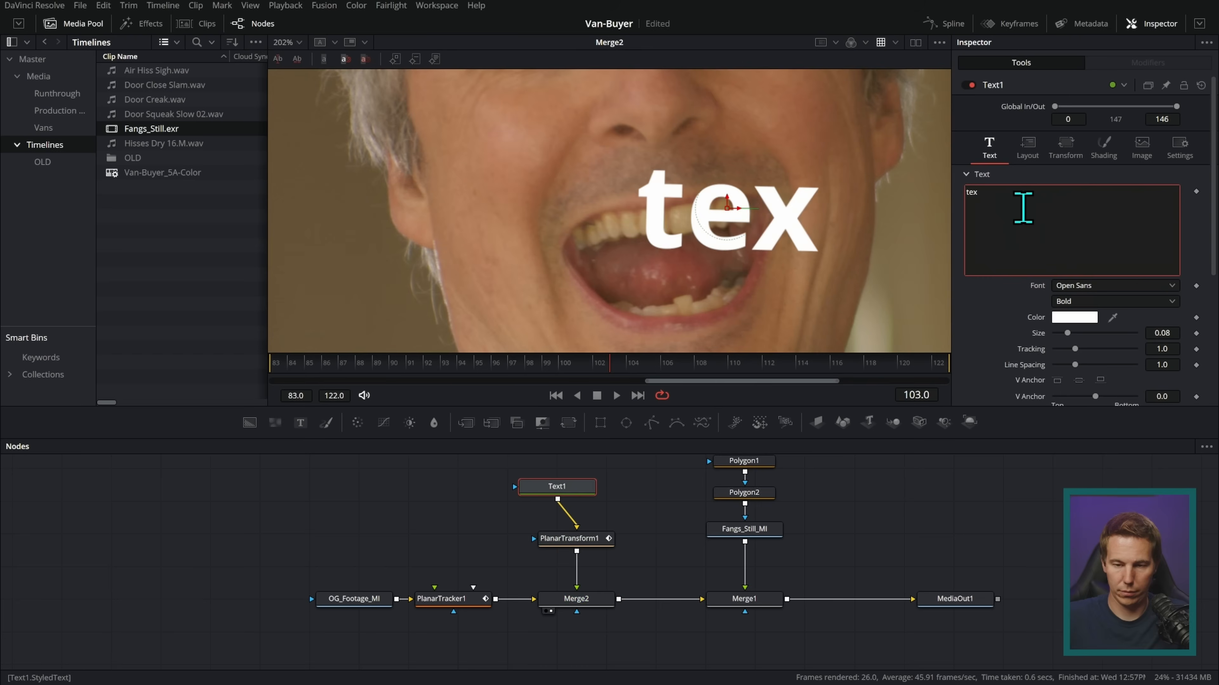
type("text")
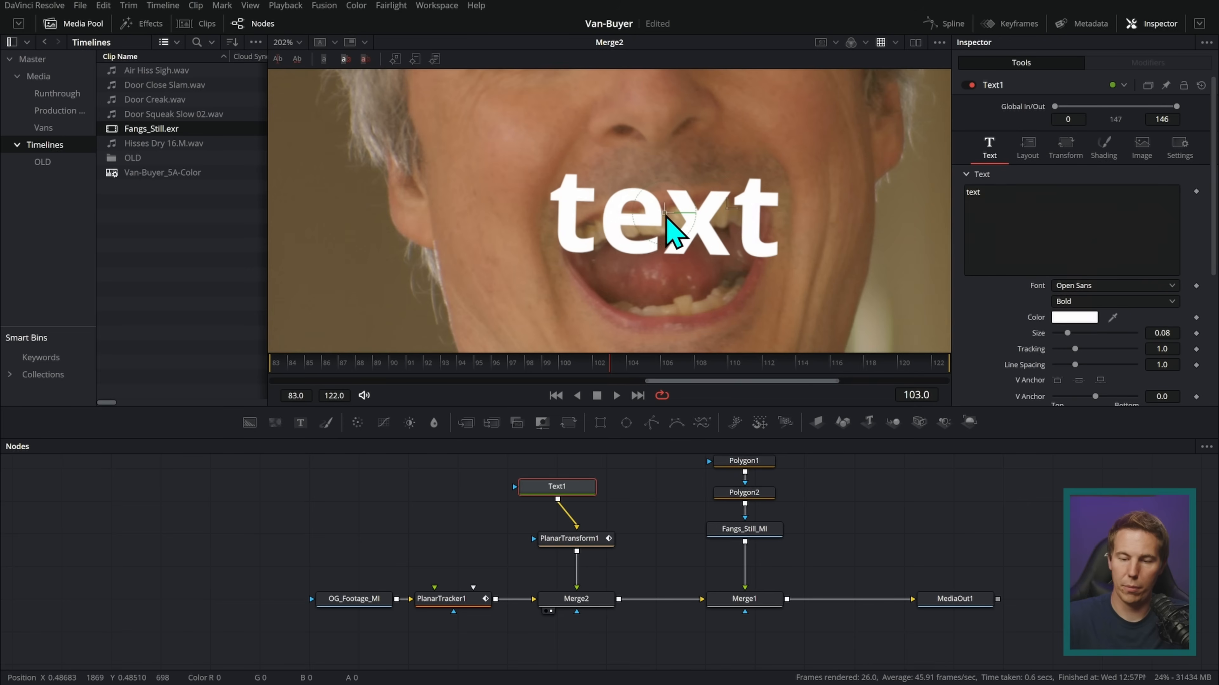
left_click_drag(633, 372, 660, 373)
key("Delete")
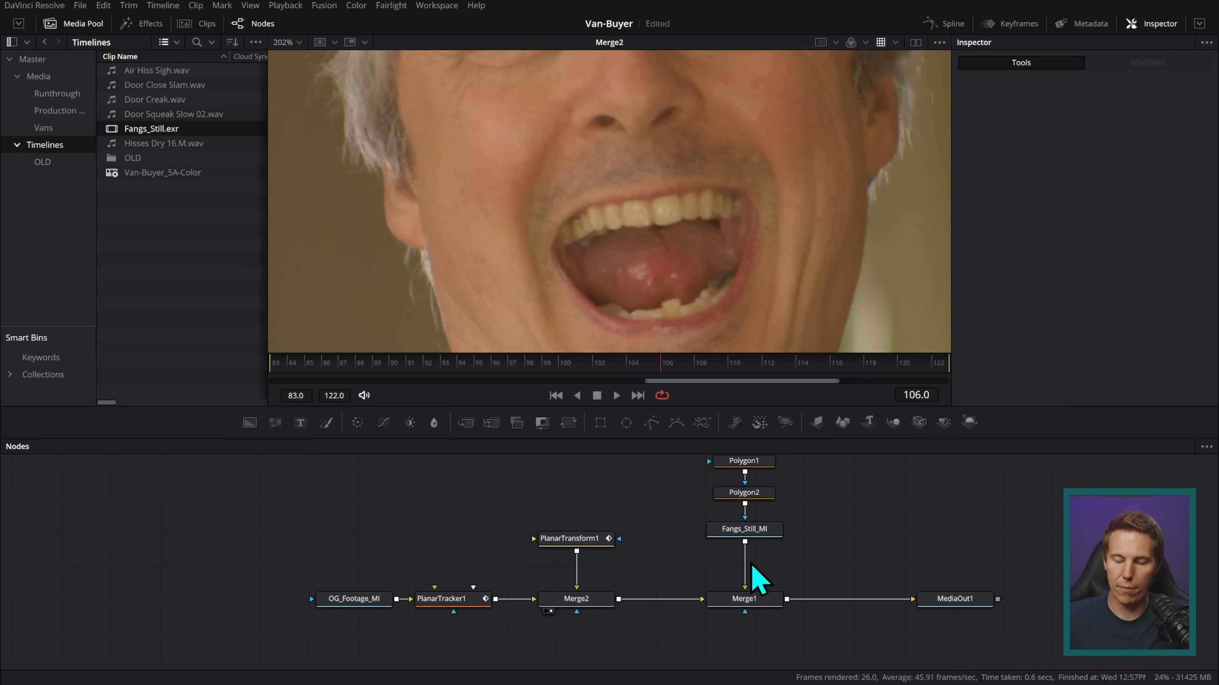
Detach Fangs_Still_MI and its polygon masks from Merge1, go to frame 108, and connect them into PlanarTransform1
left_click_drag(817, 523, 830, 545)
left_click_drag(843, 465, 762, 559)
left_click_drag(759, 548, 560, 500)
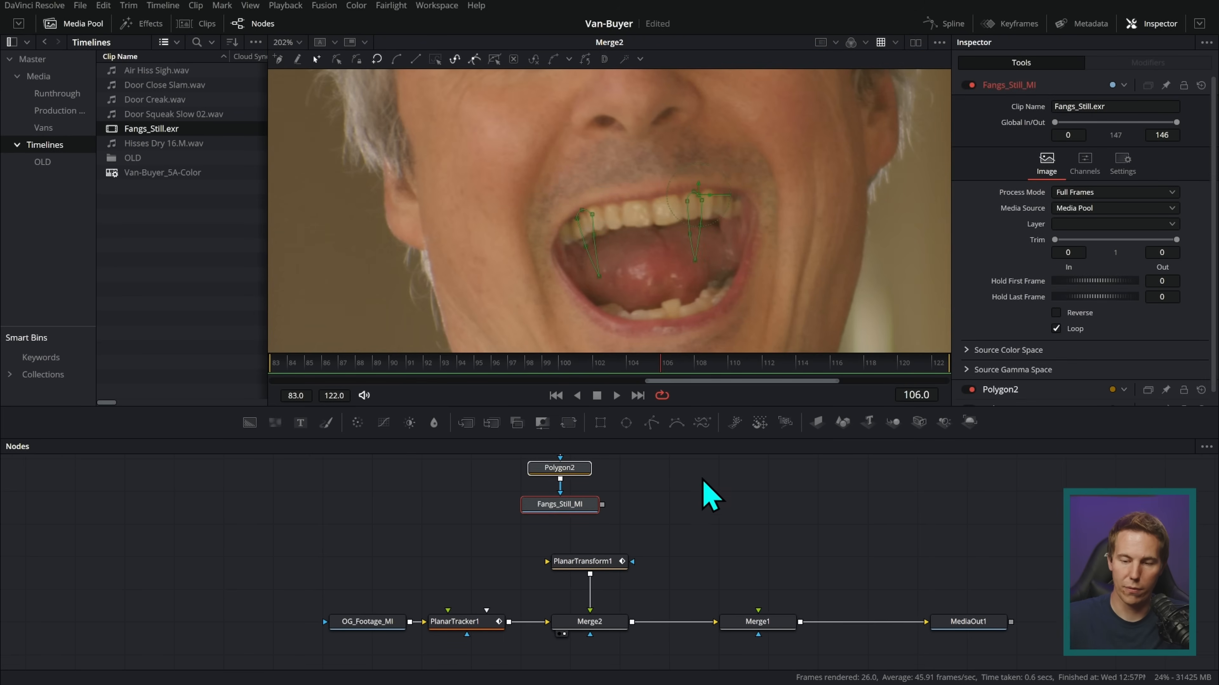
left_click(694, 366)
left_click_drag(602, 505, 600, 555)
scroll(648, 494, "up", 2)
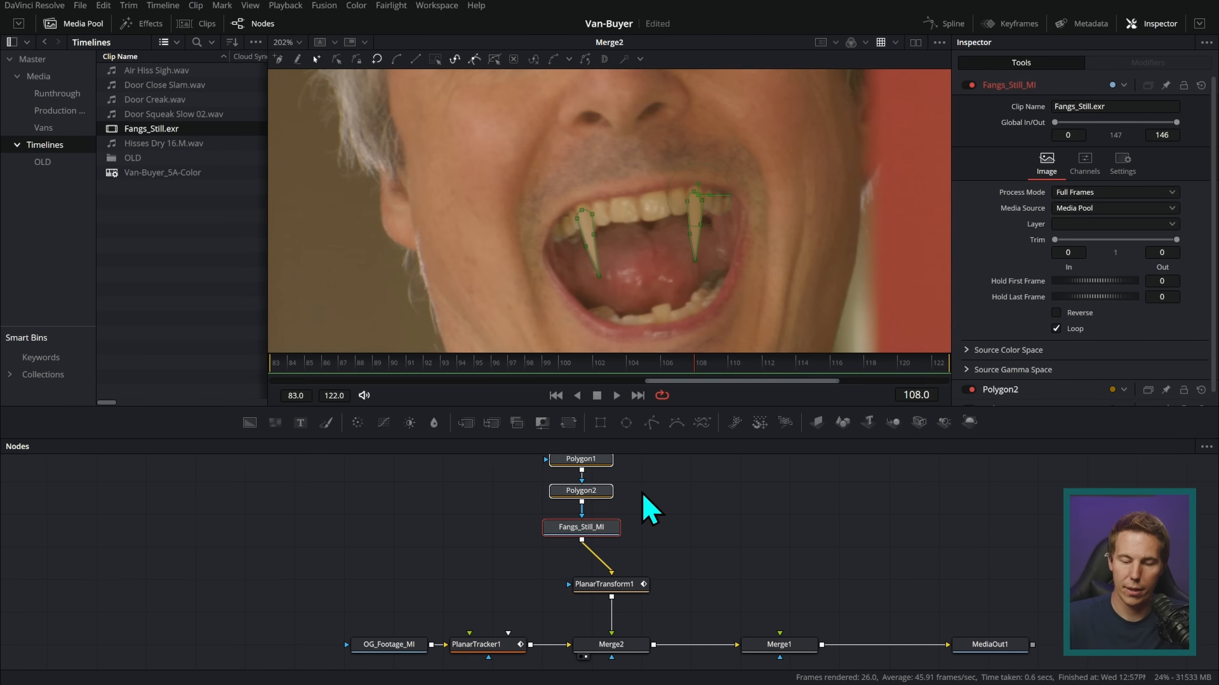
Line up the fang nodes above PlanarTransform1 and remove the unused Merge1 so Merge2 feeds MediaOut1 directly
left_click(657, 519)
left_click_drag(662, 506, 643, 551)
left_click(676, 519)
left_click_drag(806, 560, 826, 570)
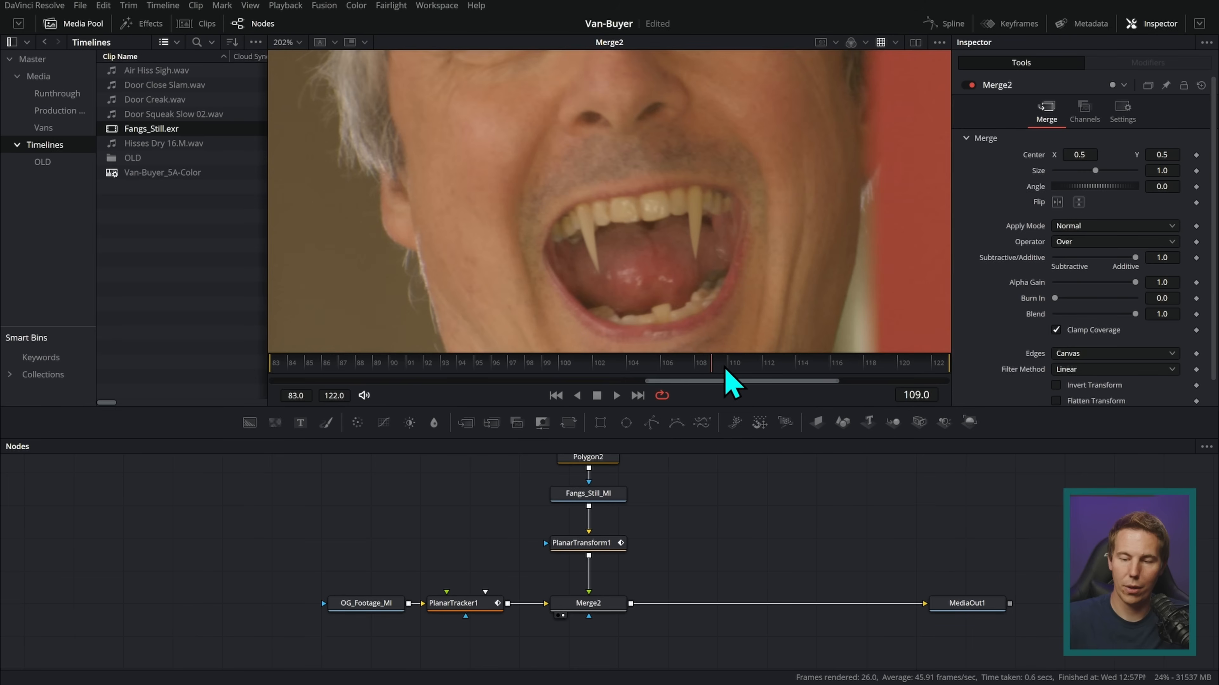
Scrub and play the clip to check how the tracked fangs follow the man's teeth
left_click_drag(726, 371, 316, 376)
left_click_drag(421, 384, 275, 367)
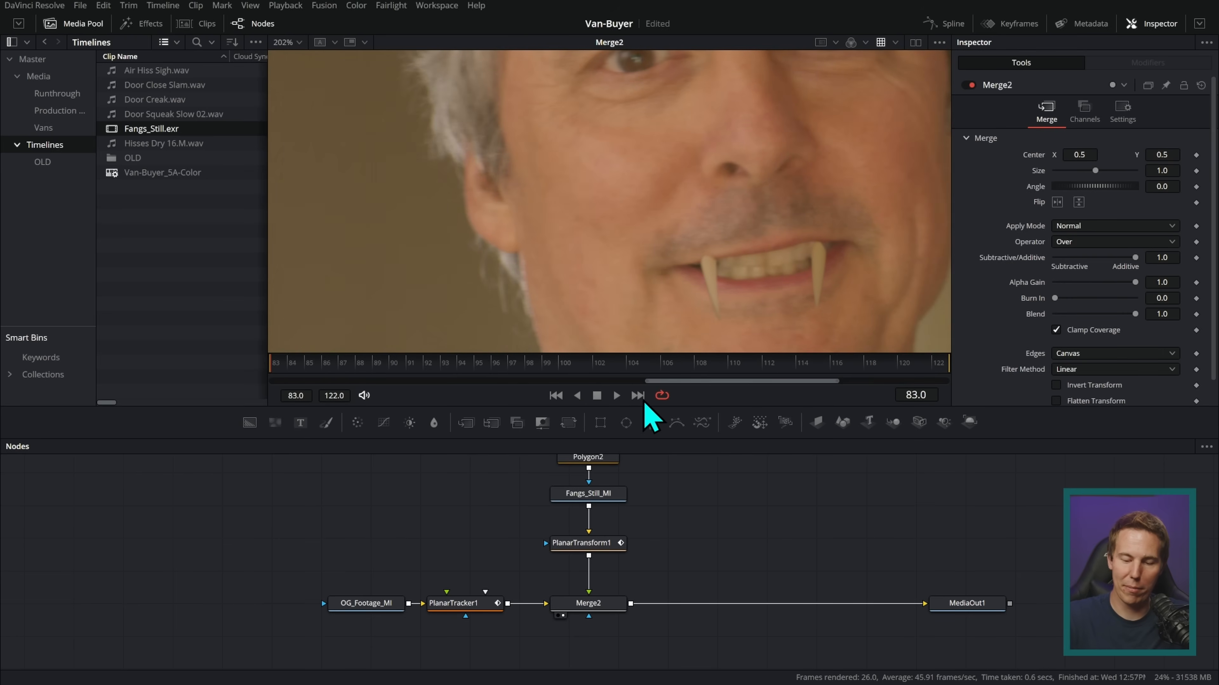
left_click(617, 395)
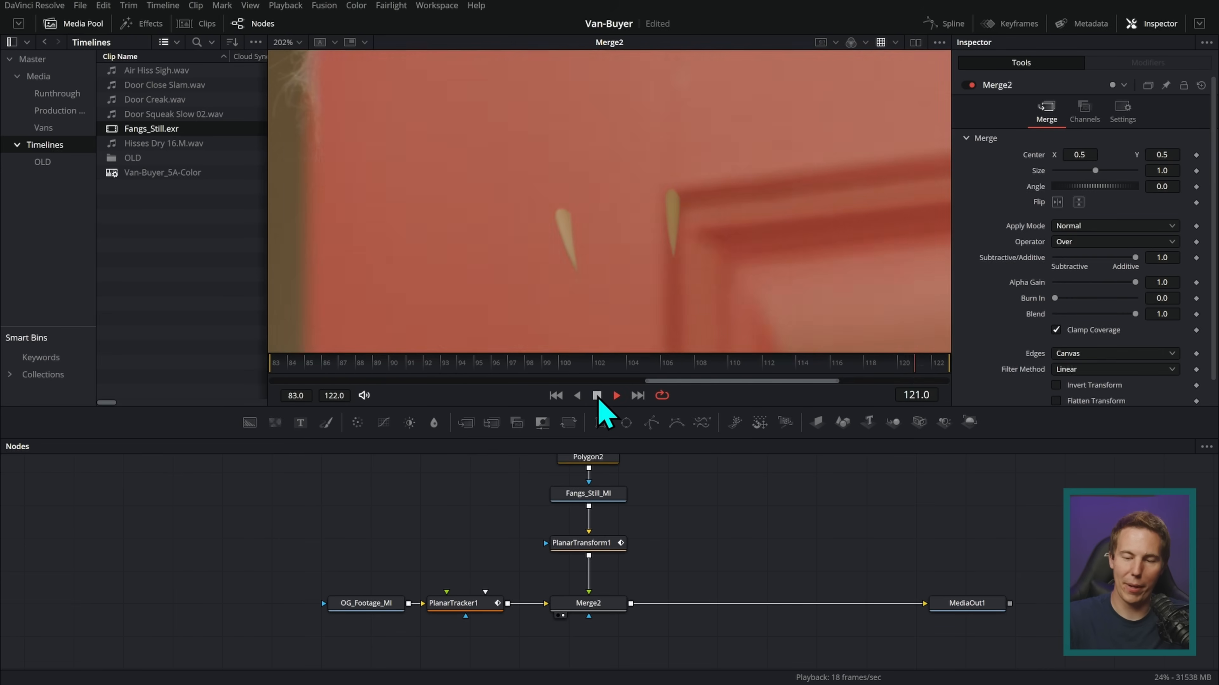
mouse_move(722, 386)
left_mouse_down()
mouse_move(751, 384)
mouse_move(709, 377)
left_mouse_up()
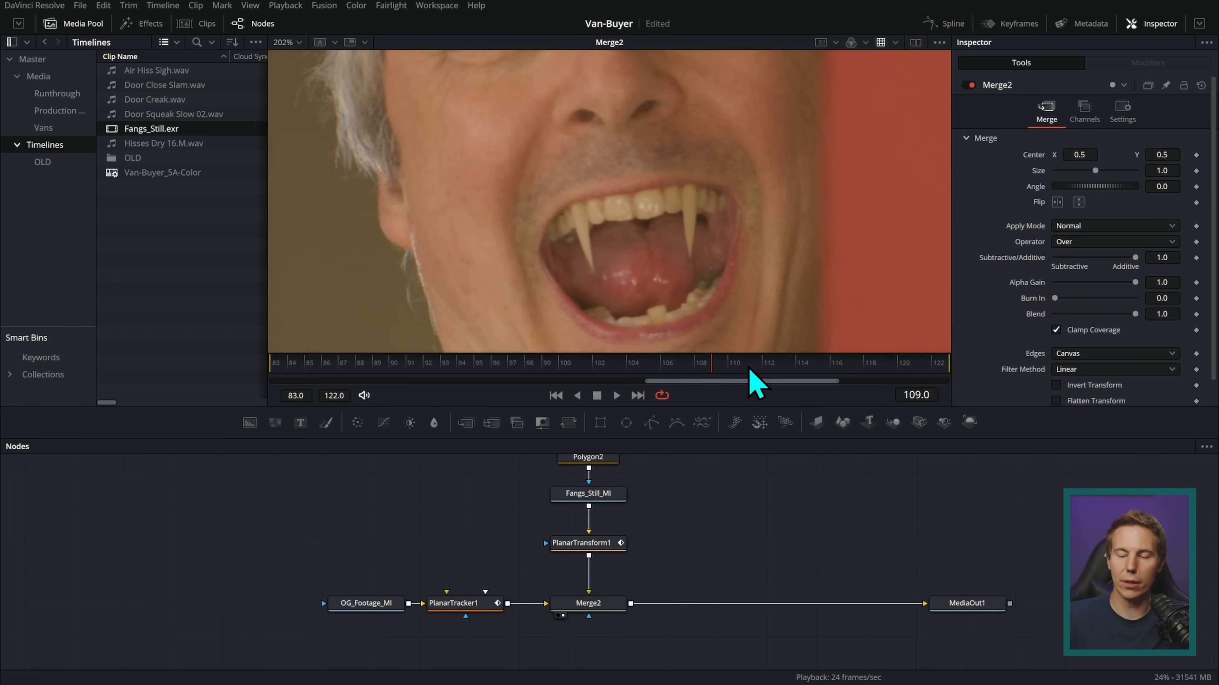
left_click_drag(712, 369, 666, 378)
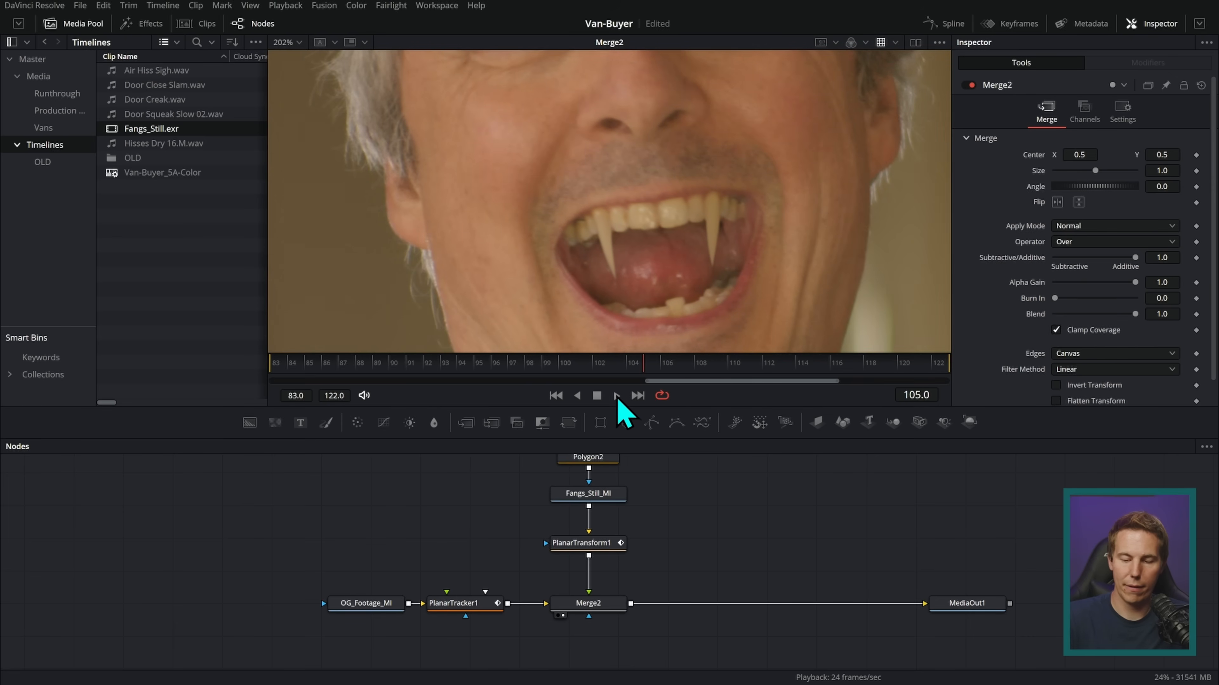
left_click(616, 400)
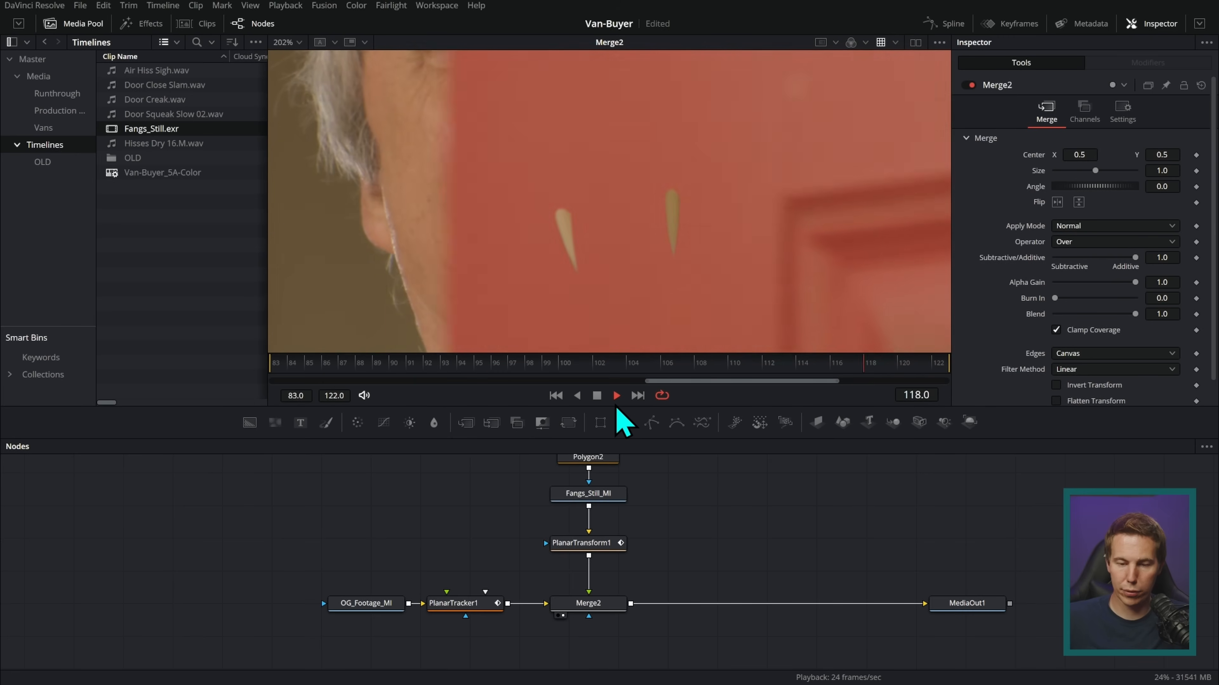
left_click(597, 396)
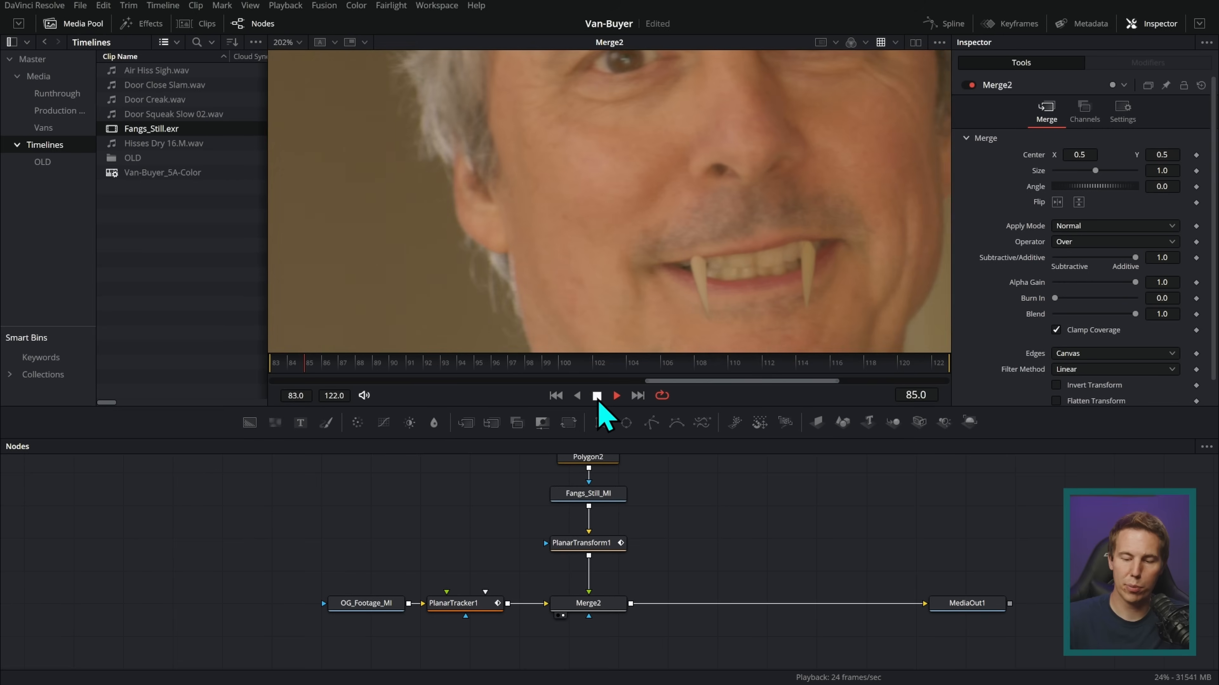
Set the render range to frames 90 through 116 and fit the visible timeline to that range
left_click_drag(323, 366, 443, 392)
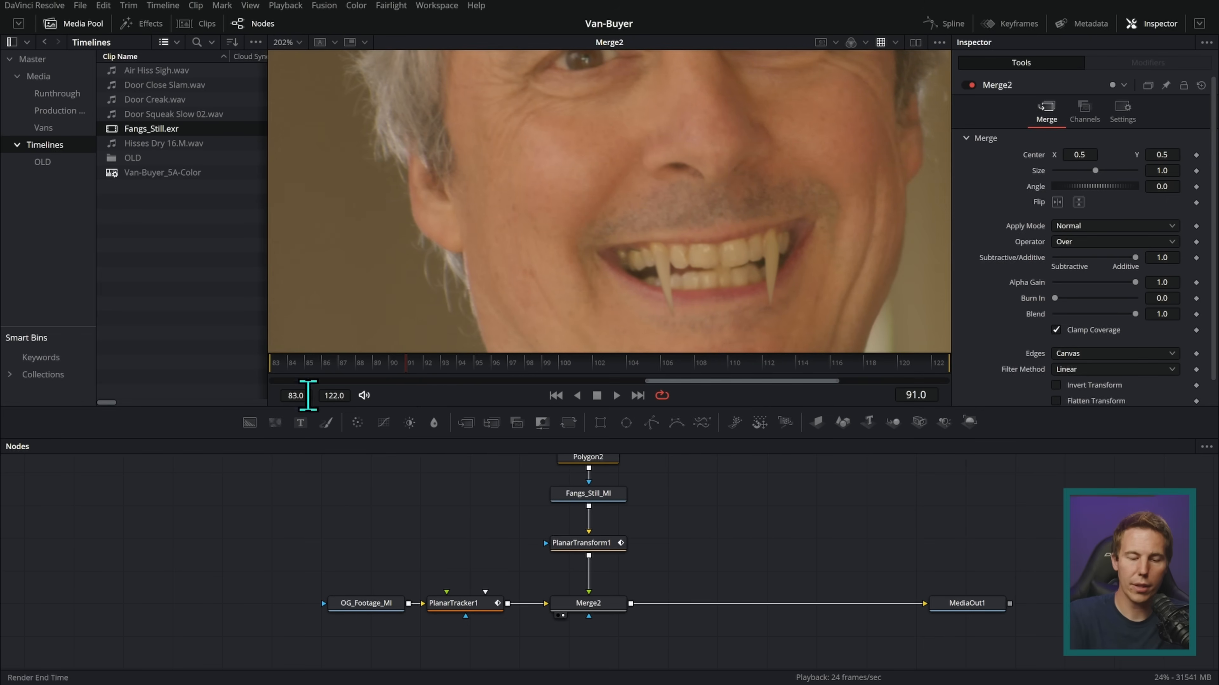
left_click_drag(293, 395, 316, 395)
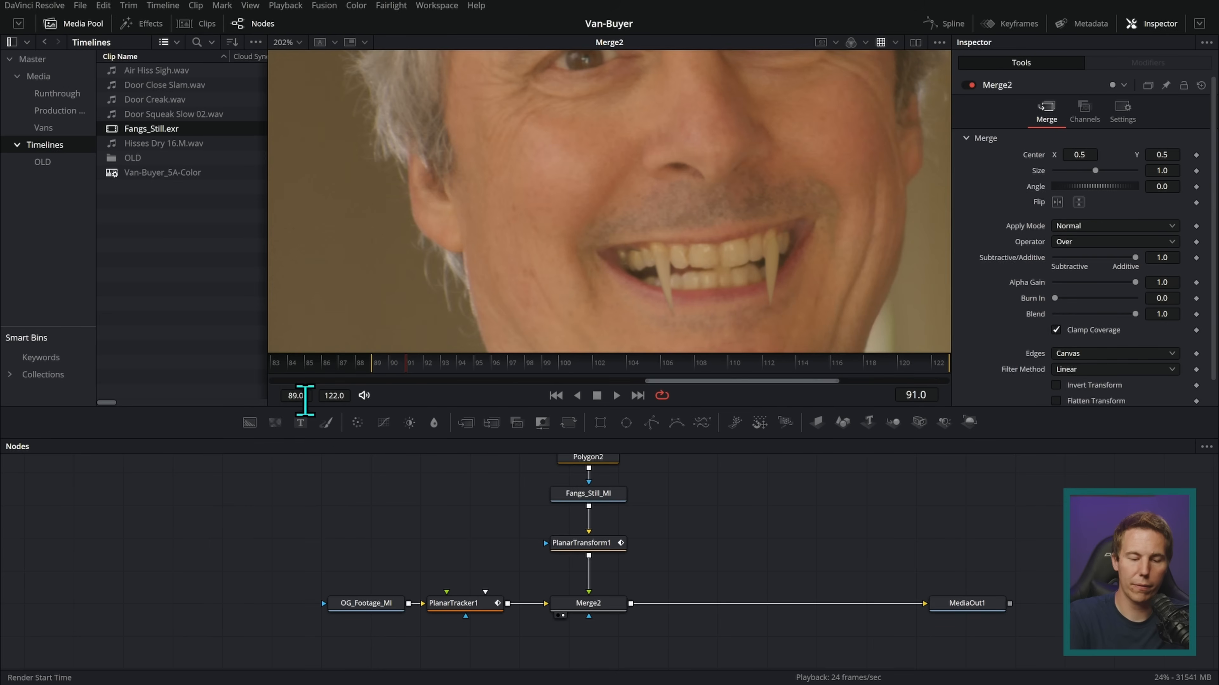
type("90")
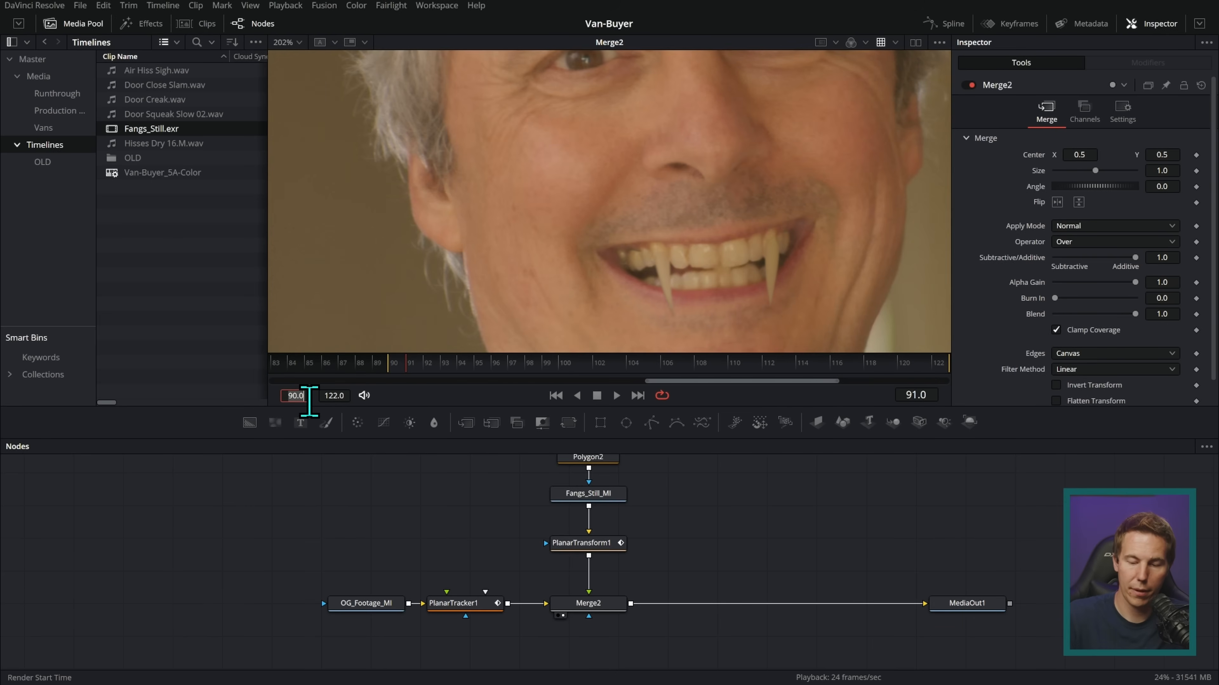
left_click_drag(646, 381, 677, 389)
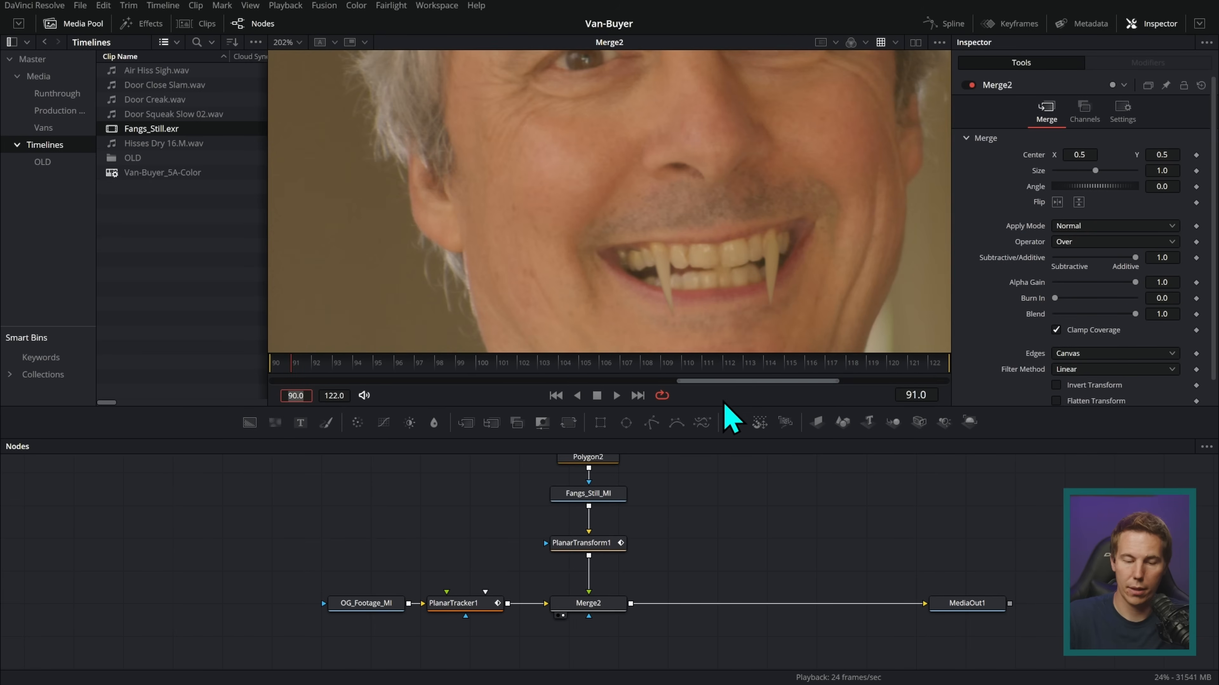
left_click_drag(504, 373, 809, 367)
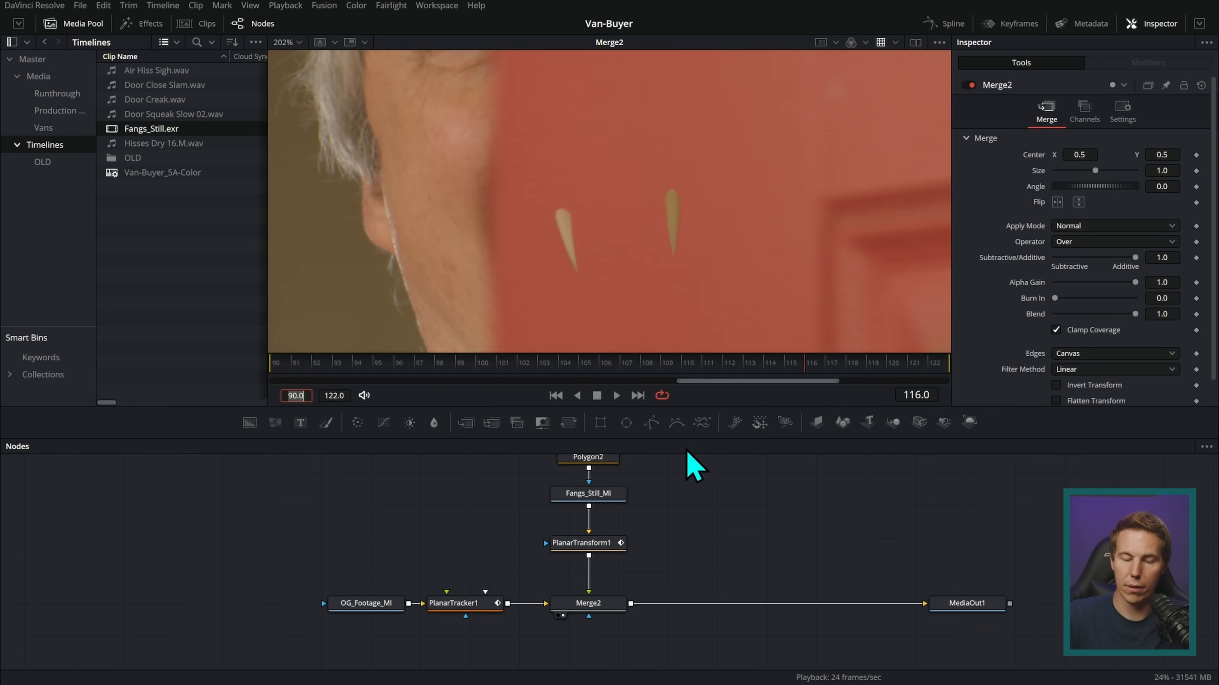
left_click(337, 396)
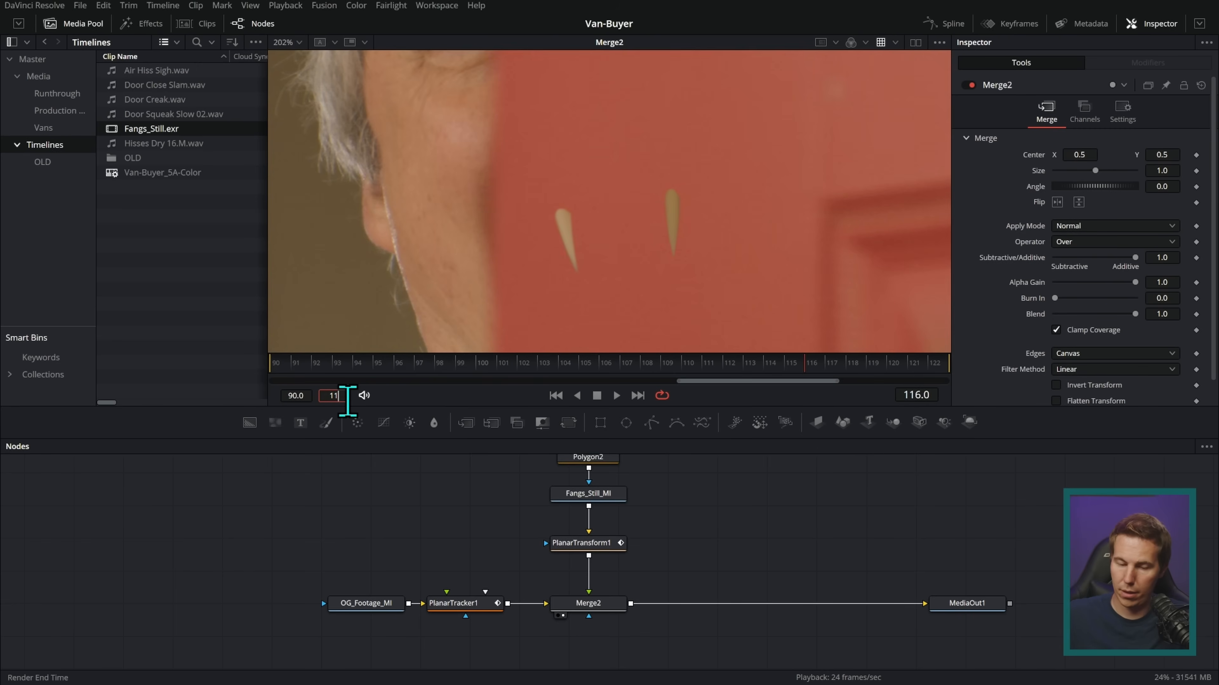
key("Return")
left_click_drag(838, 382, 809, 388)
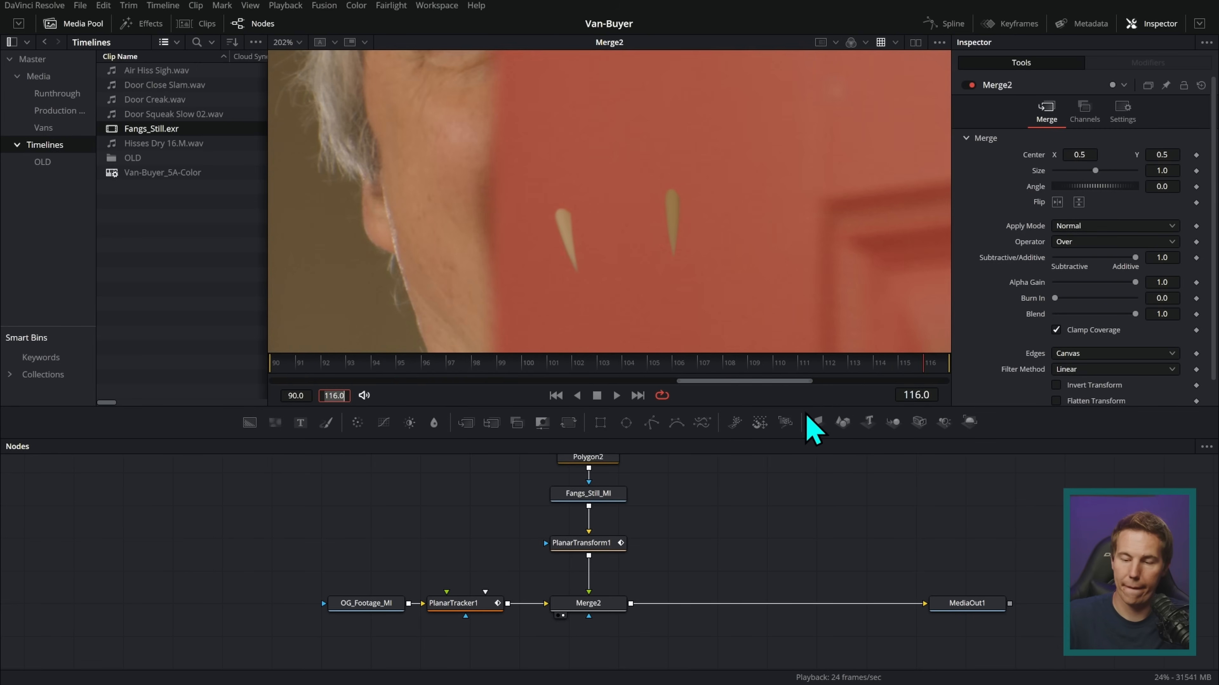
Examine the mouth up close across the render range for drift between the fangs and the teeth
left_click_drag(926, 365, 372, 362)
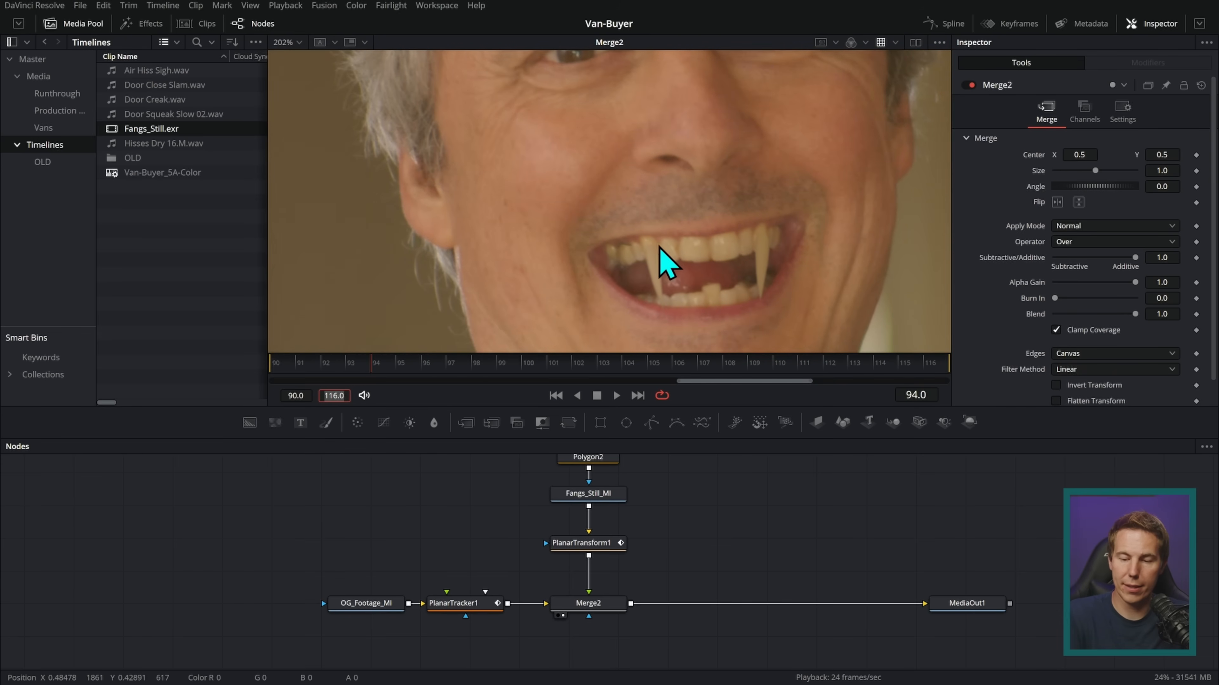
scroll(768, 286, "up", 5)
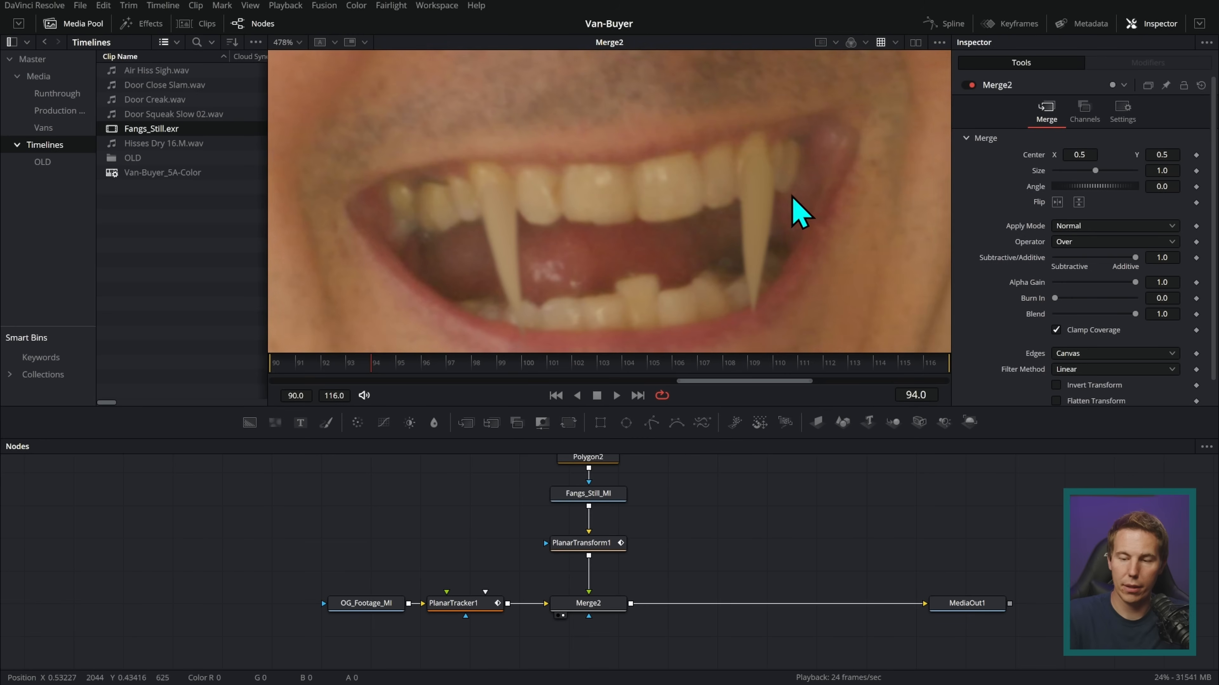
left_click_drag(514, 351, 719, 355)
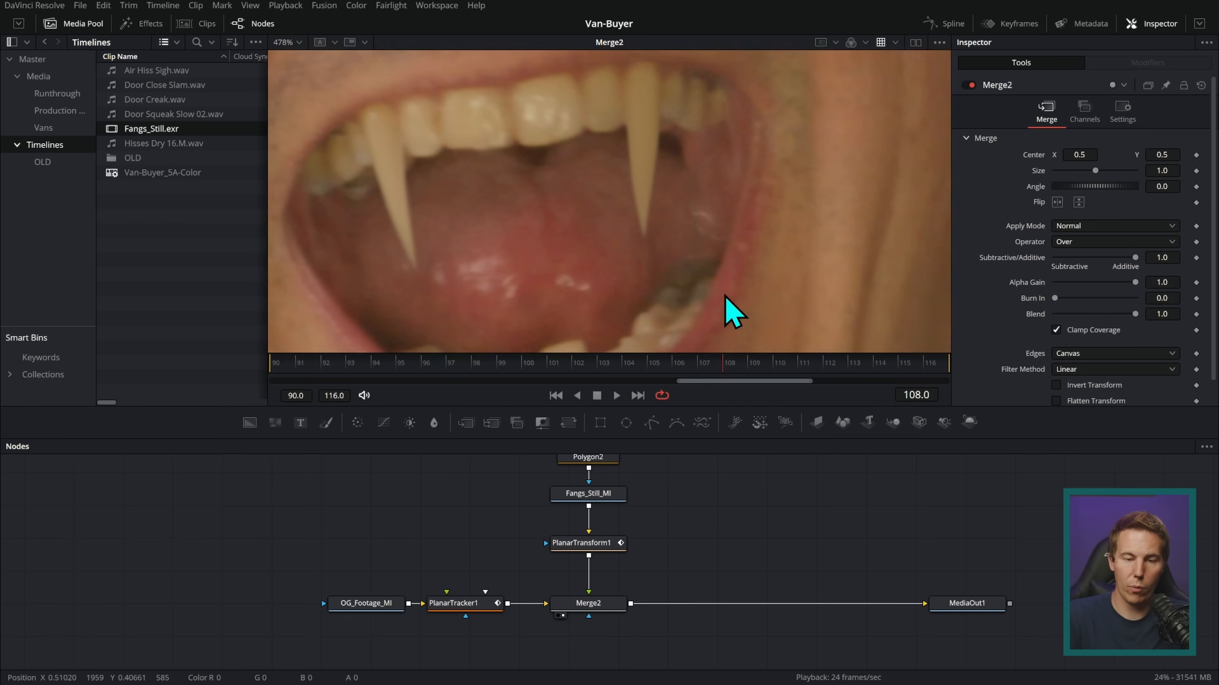
left_click_drag(734, 368, 836, 371)
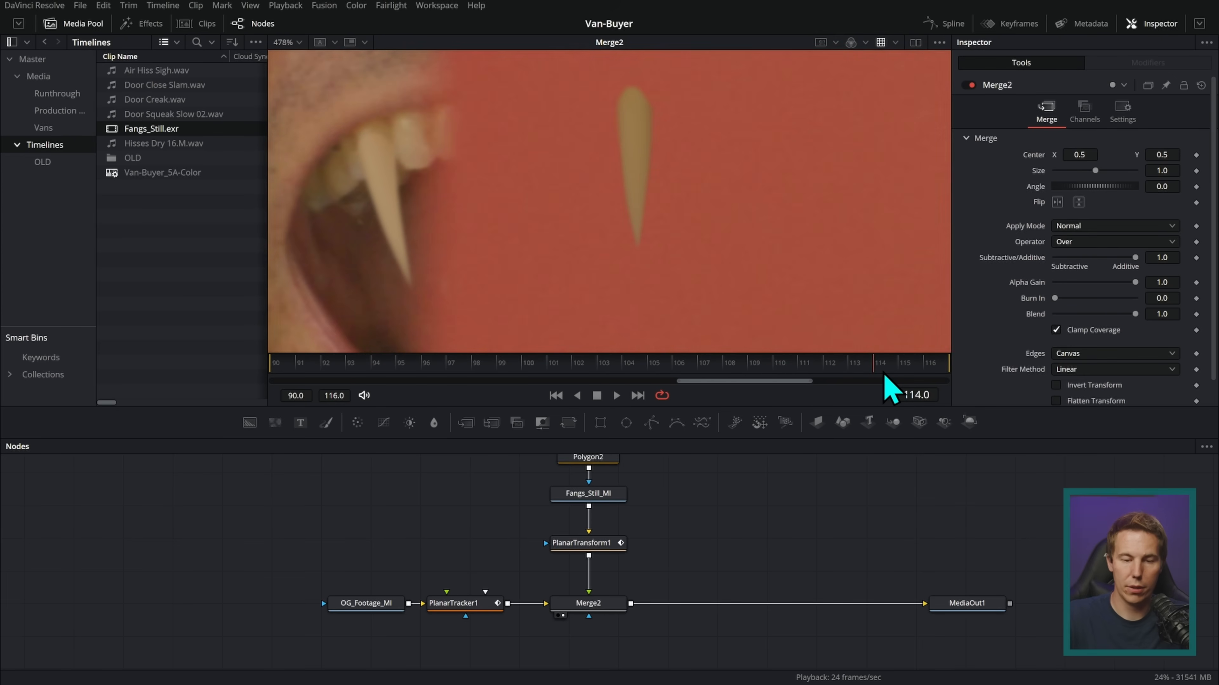
left_click_drag(898, 377, 838, 383)
Add a Transform node between PlanarTransform1 and Merge2
left_click_drag(675, 494, 680, 566)
left_click_drag(662, 473, 671, 532)
left_click_drag(693, 566, 694, 531)
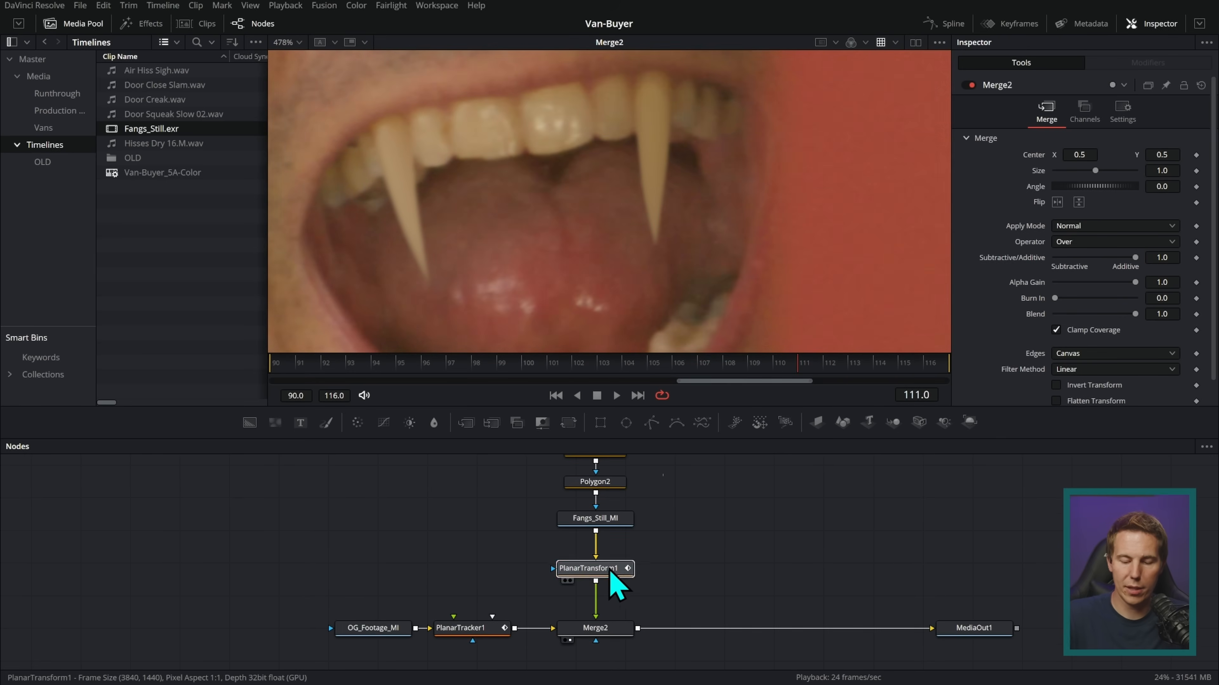
left_click(614, 568)
key("shift+space")
type("planxf")
key("Return")
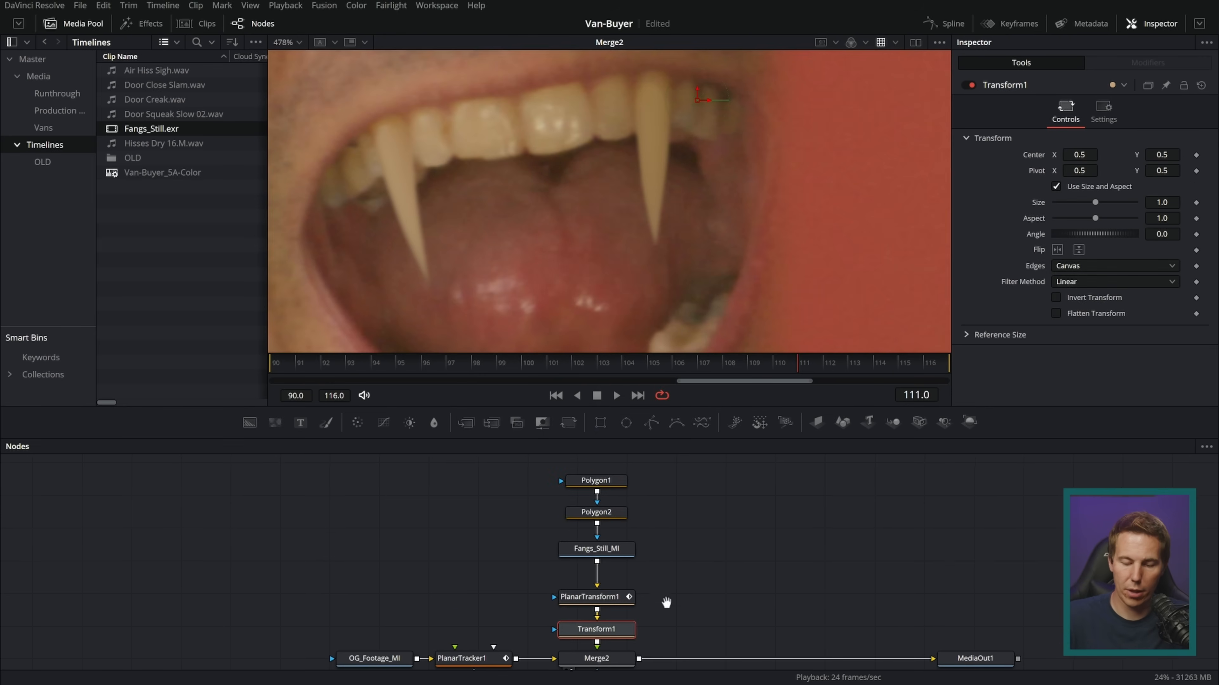
left_click_drag(686, 475, 615, 645)
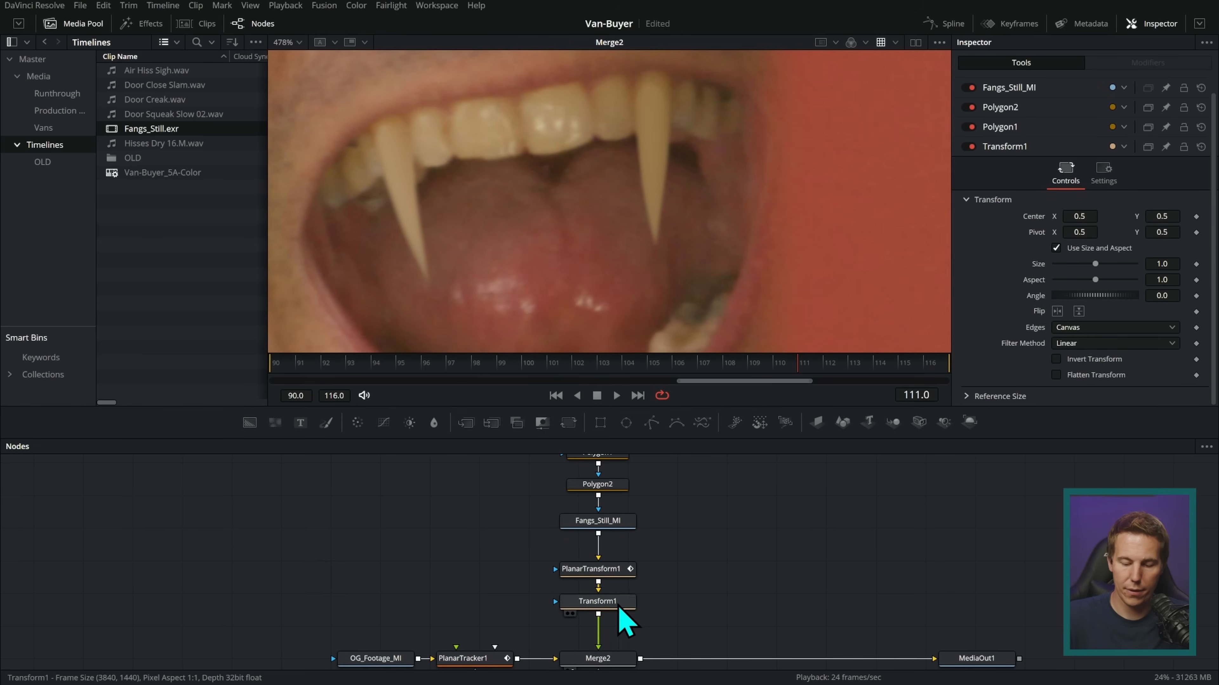
Rename the Transform1 node as Tracking_Fixes
left_click(632, 604)
key("F2")
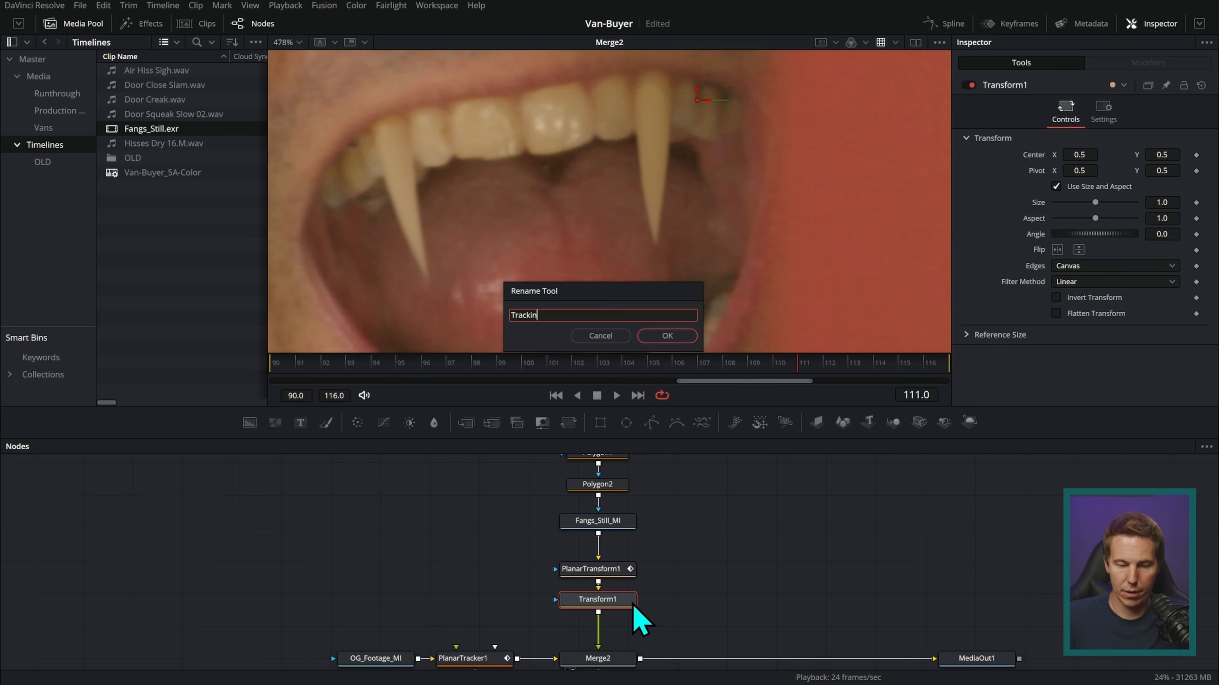
type("Tracking_Fixes")
key("Return")
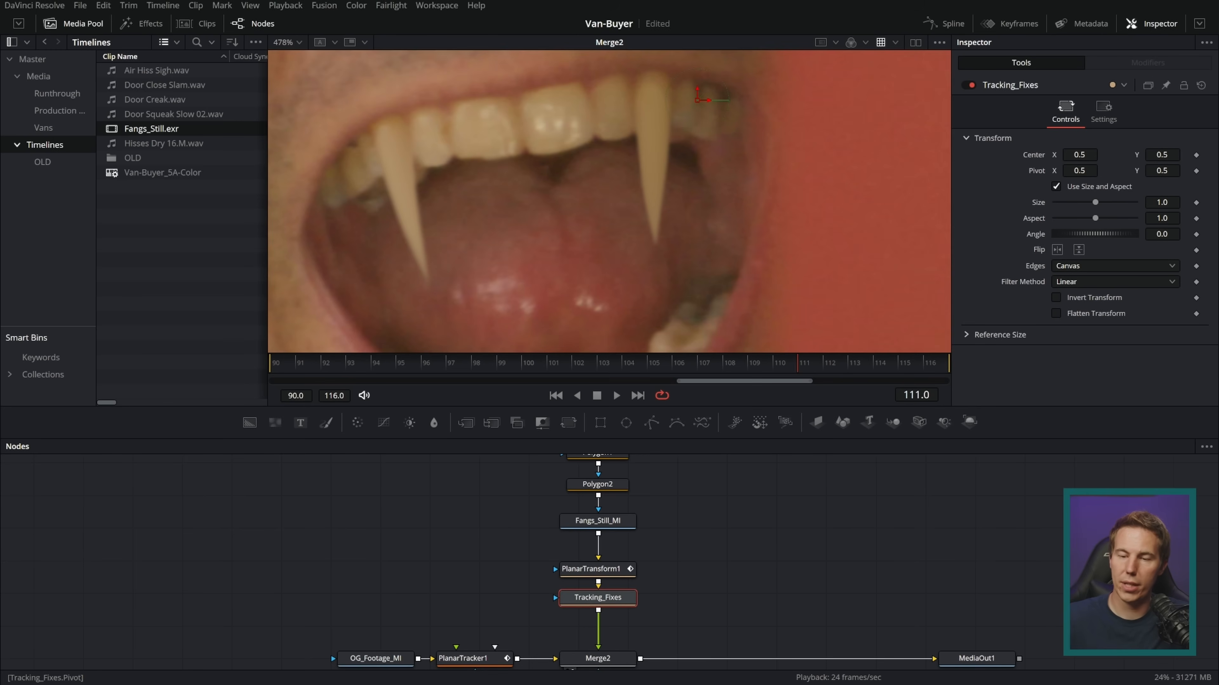
Show the viewer's gain and gamma controls, darken the image briefly to see the pivot handle being moved, and restore both defaults
left_click_drag(699, 186, 576, 161)
left_click(939, 41)
left_click(924, 178)
left_click_drag(878, 336, 864, 335)
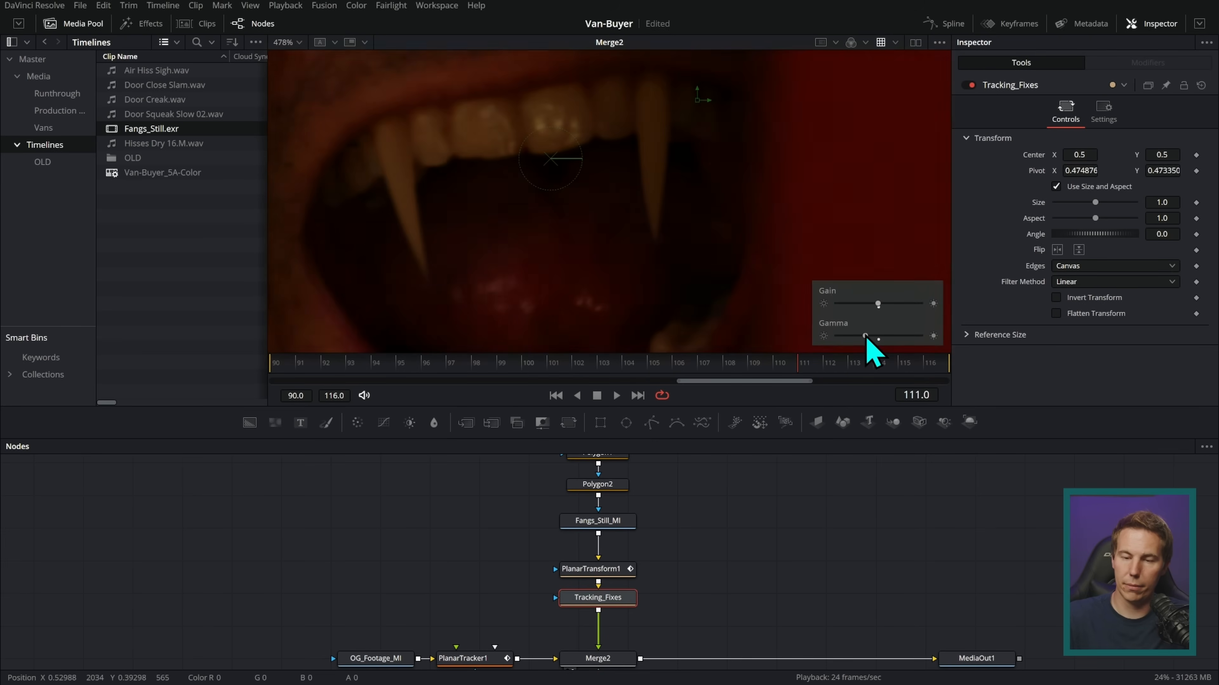
left_click_drag(551, 164, 624, 195)
left_click_drag(878, 304, 844, 303)
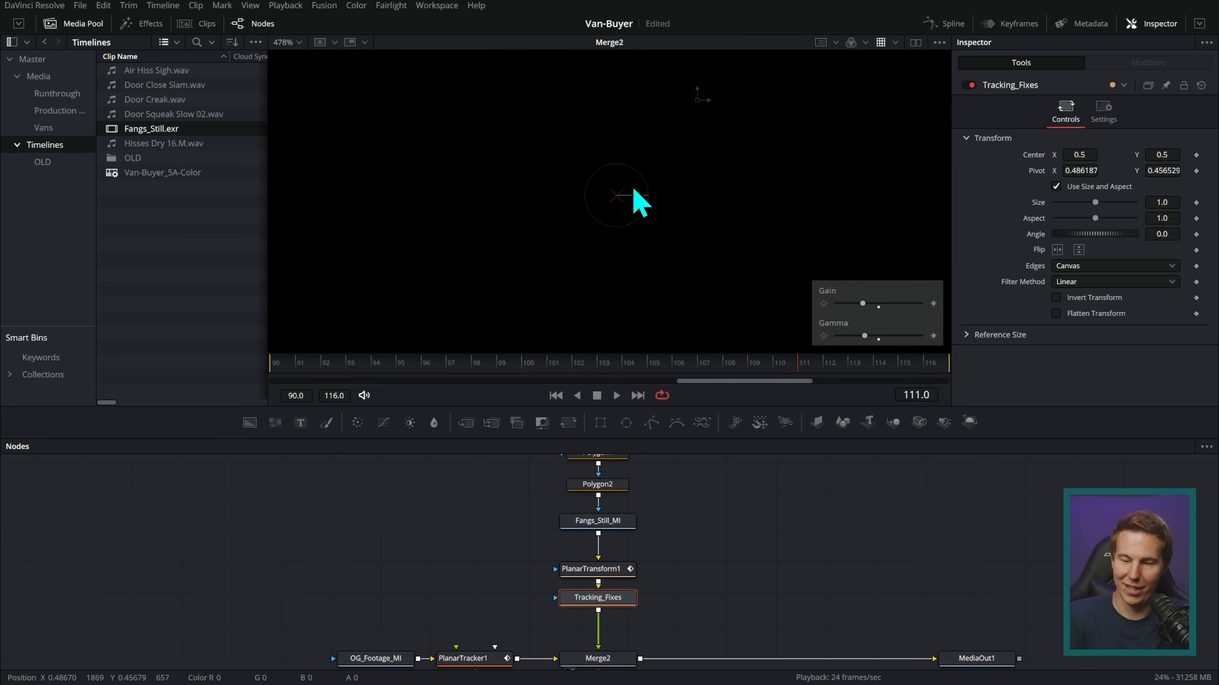
left_click(878, 307)
left_click(879, 339)
Place the Tracking_Fixes pivot on the upper front teeth at about X 0.469, Y 0.490, then test the angle and reset it
left_click_drag(617, 195, 520, 126)
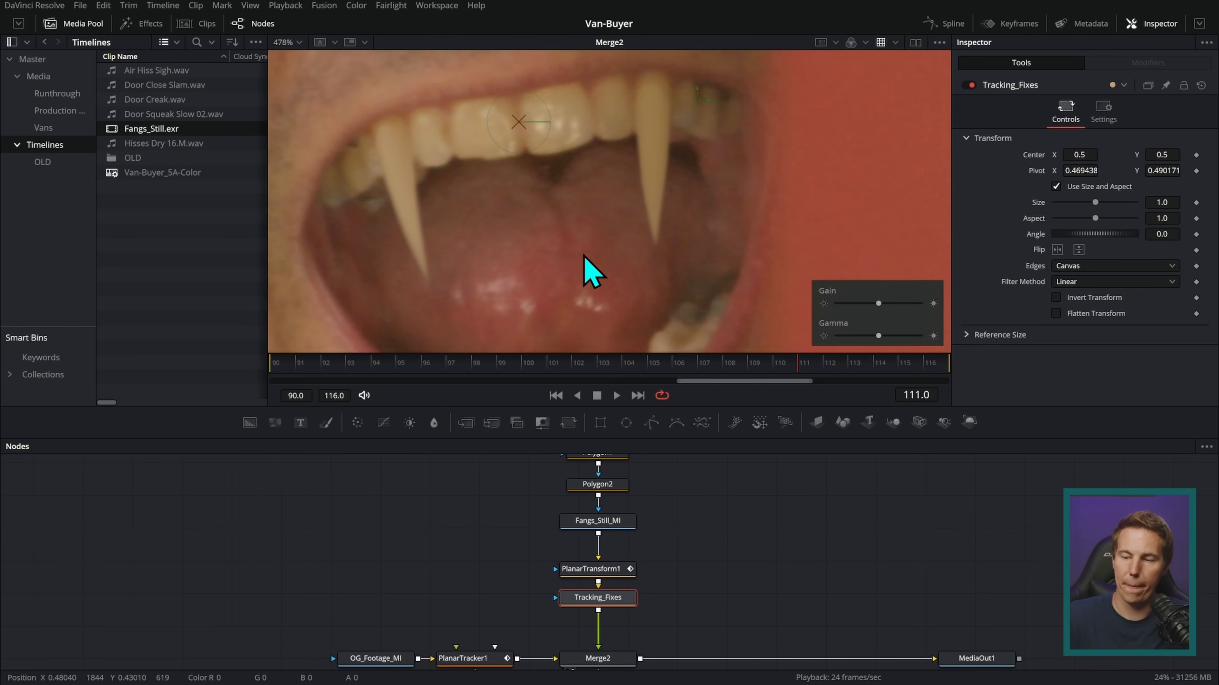
mouse_move(1120, 236)
left_mouse_down()
mouse_move(1120, 254)
mouse_move(1115, 240)
left_mouse_up()
double_click(1037, 233)
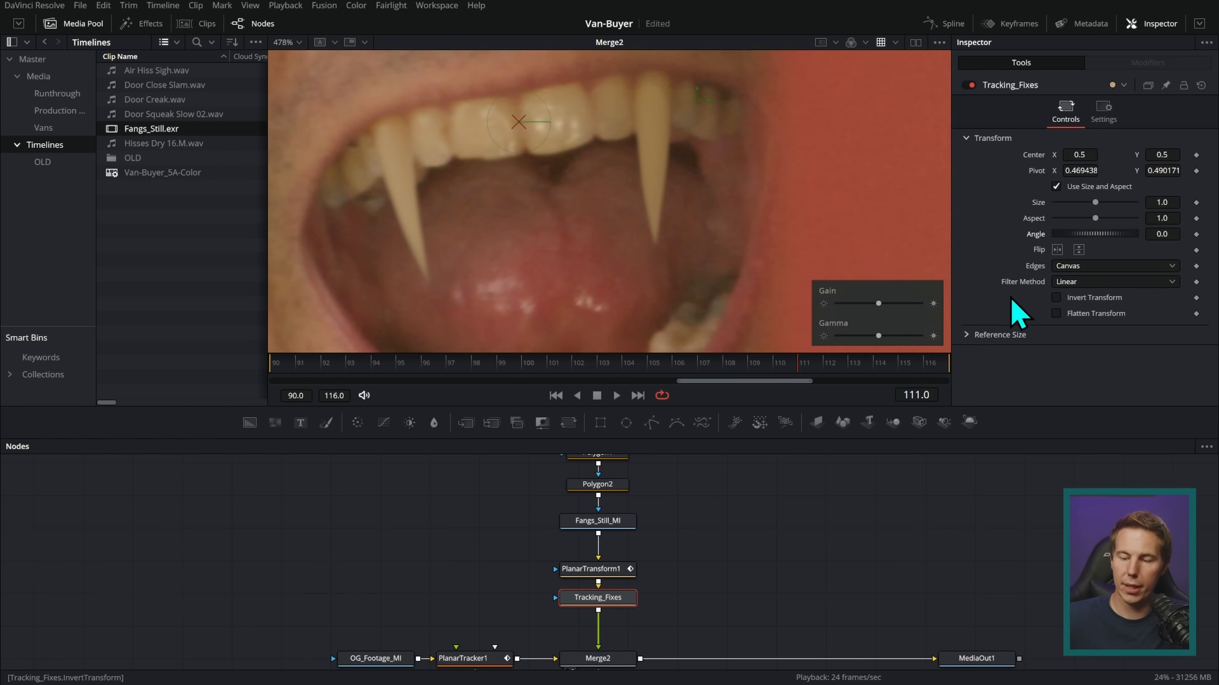
Keyframe the Tracking_Fixes Center at frame 108, then at frame 97 set it to X 0.4995, Y 0.5039
left_click_drag(786, 360, 732, 366)
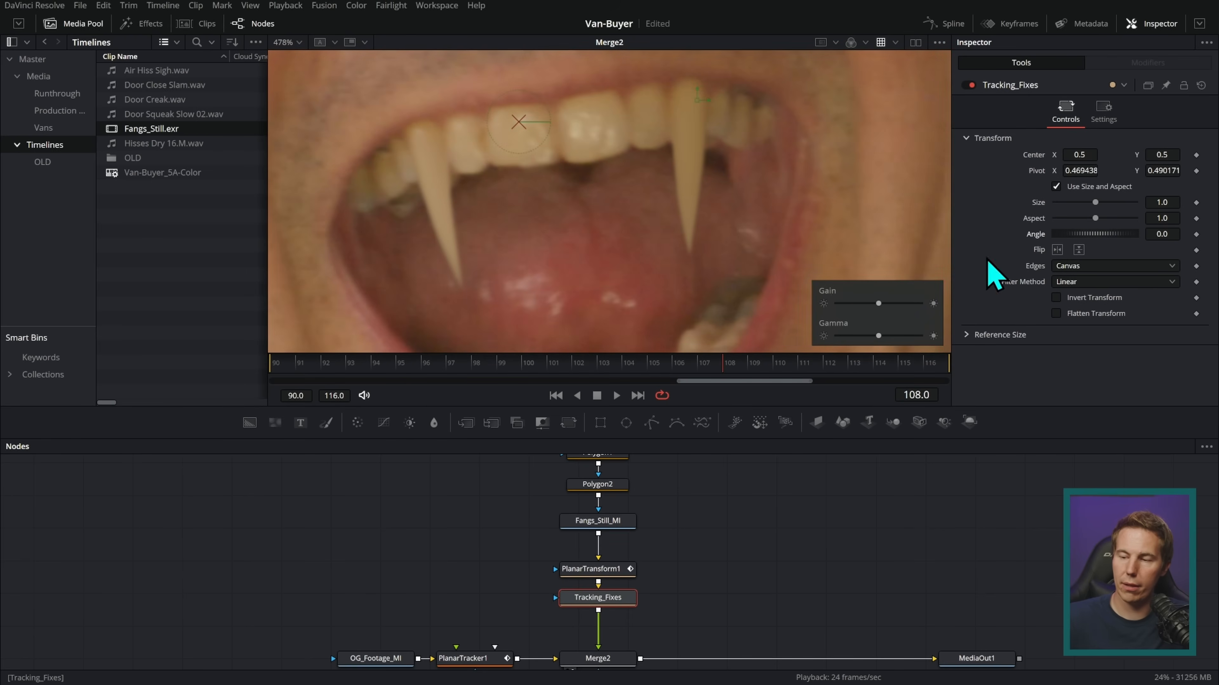
left_click(1196, 156)
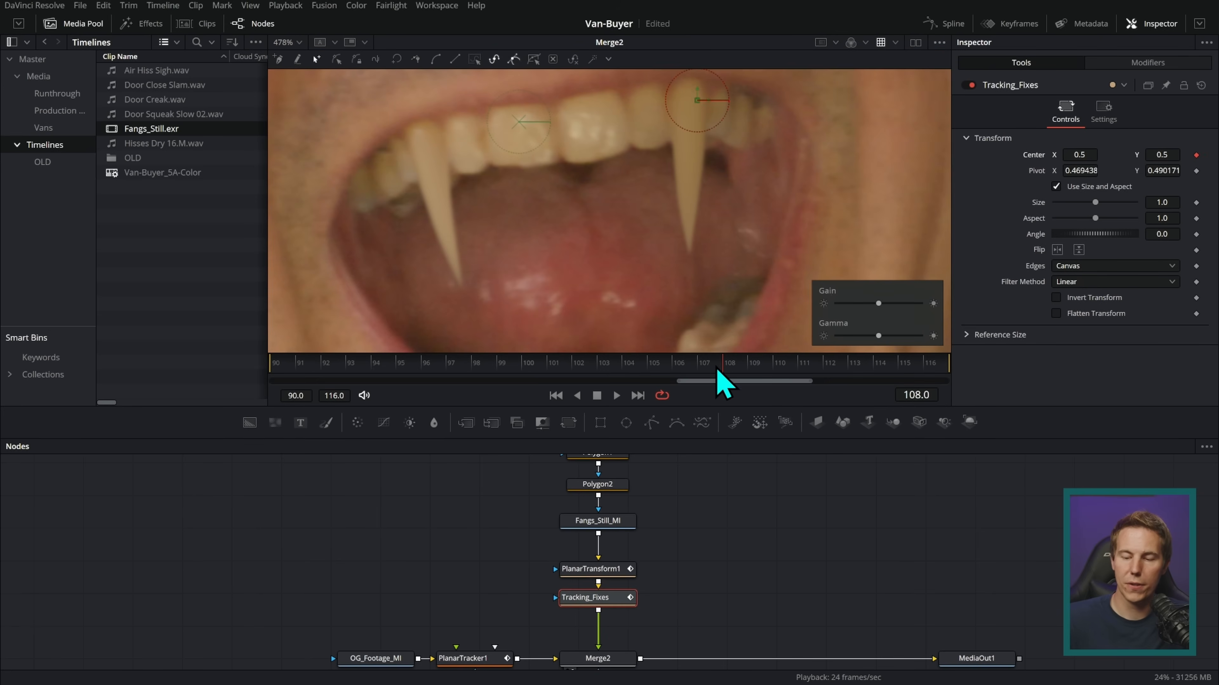
left_click_drag(718, 369, 465, 373)
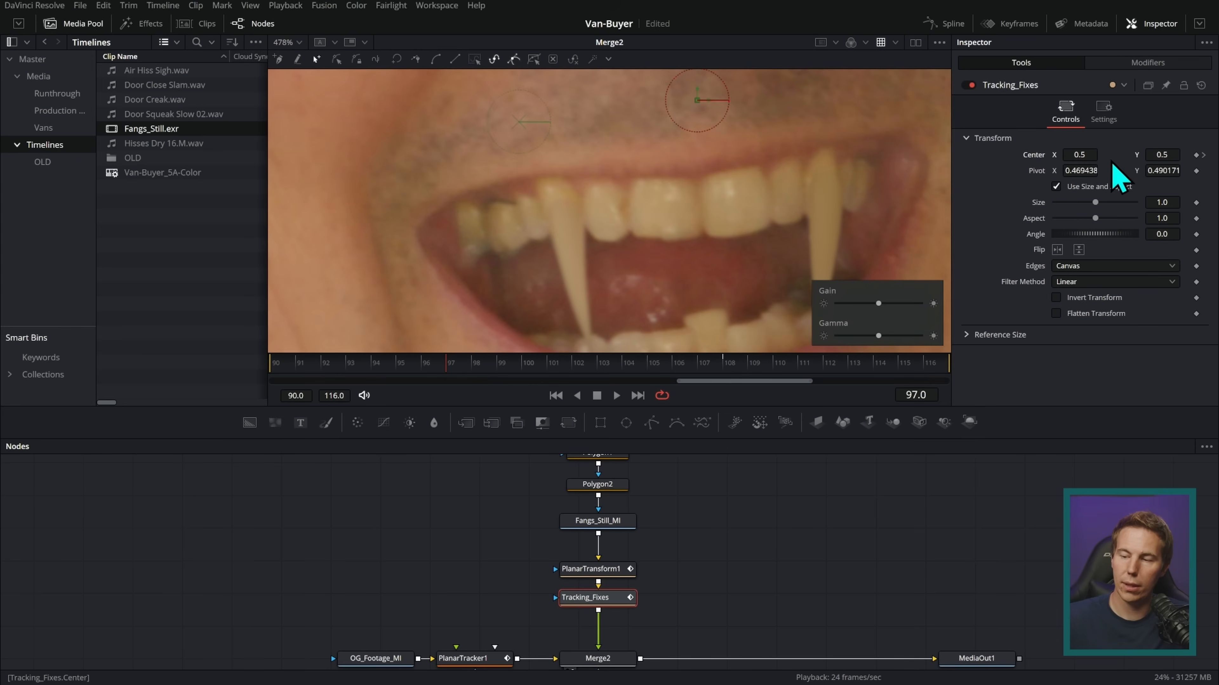
left_click_drag(1083, 155, 1084, 155)
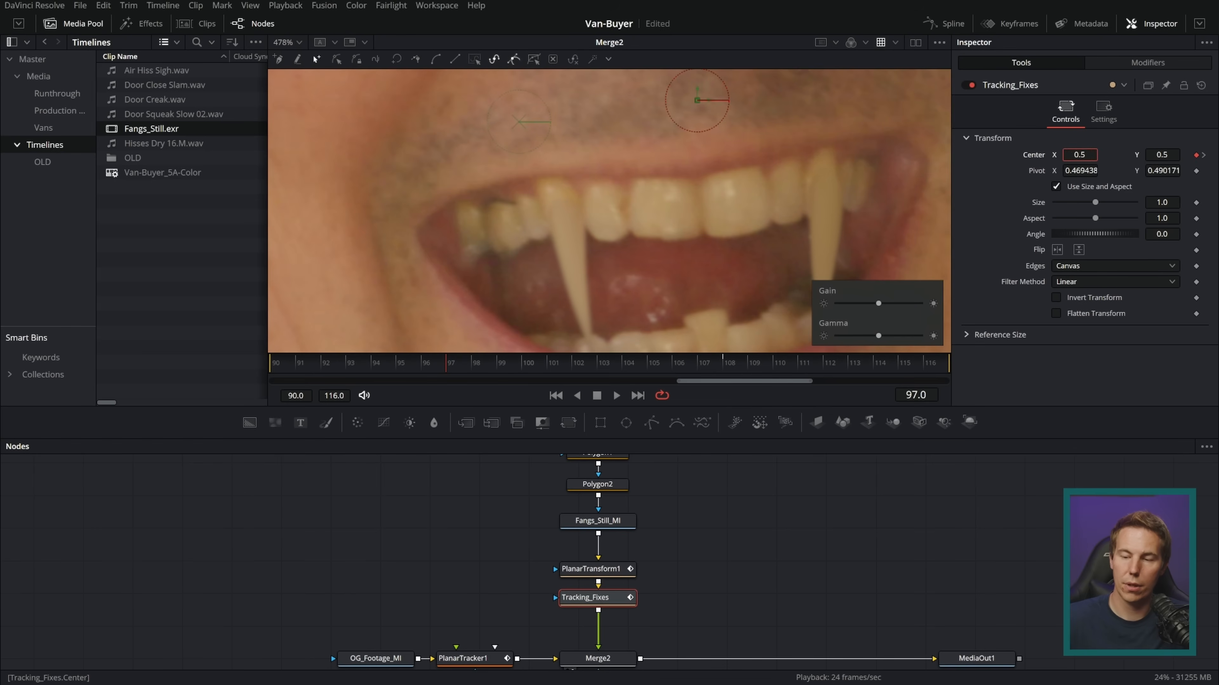
left_click_drag(1164, 155, 1168, 155)
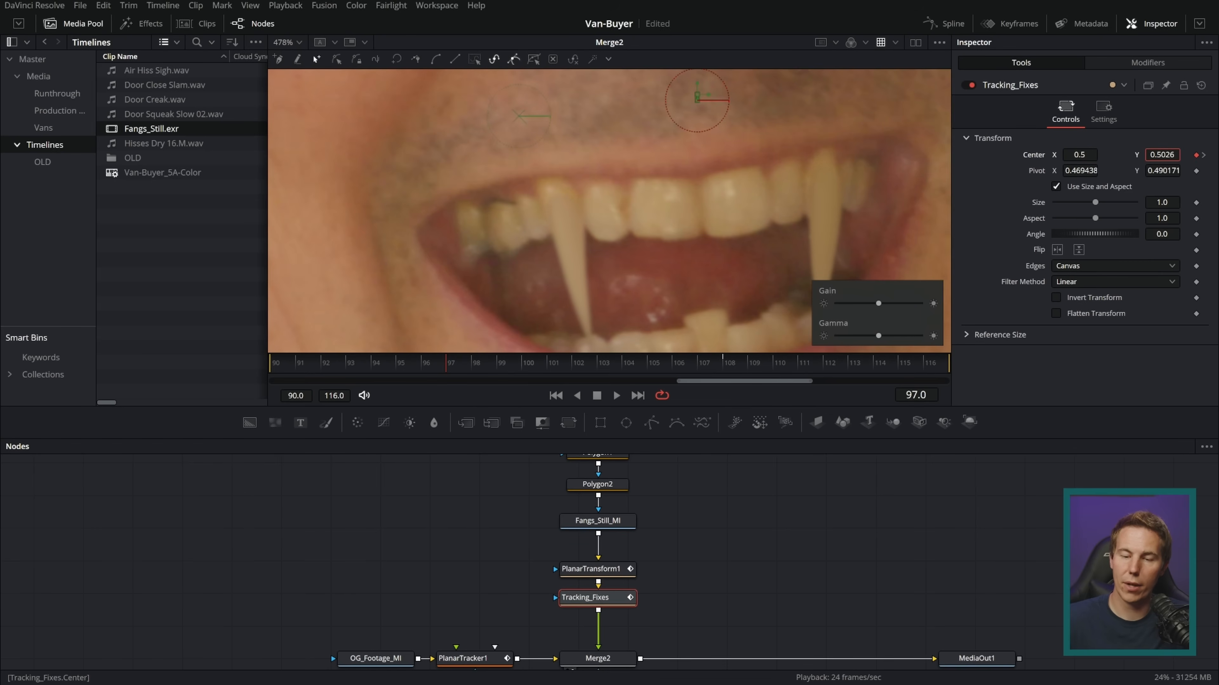
left_click_drag(1082, 155, 1077, 155)
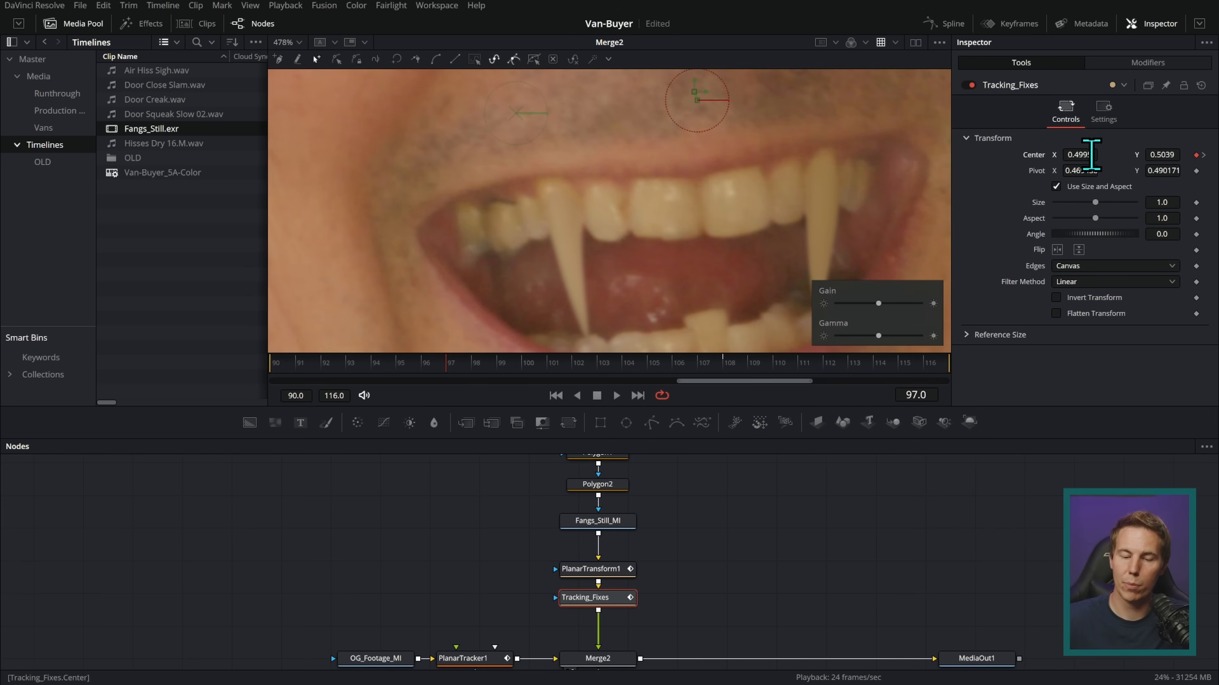
Play and scrub through frames 90 to 109 to check how well the corrected fangs stay on the teeth
left_click_drag(453, 372, 492, 379)
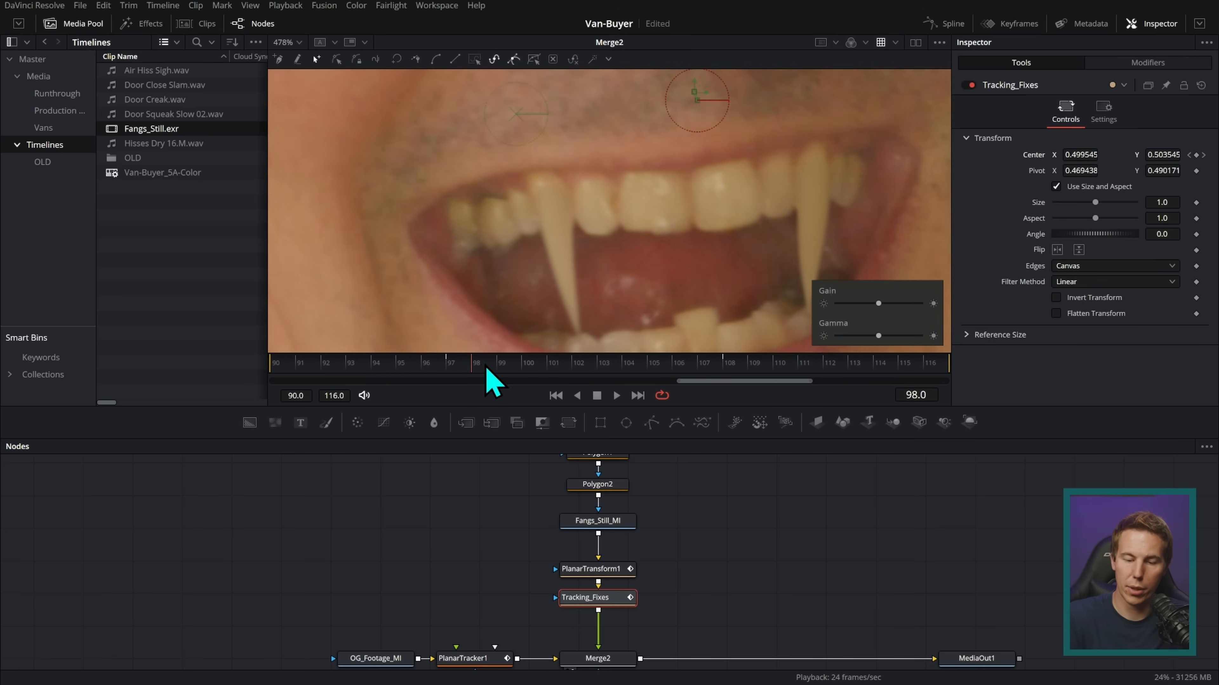
left_click_drag(352, 376, 317, 371)
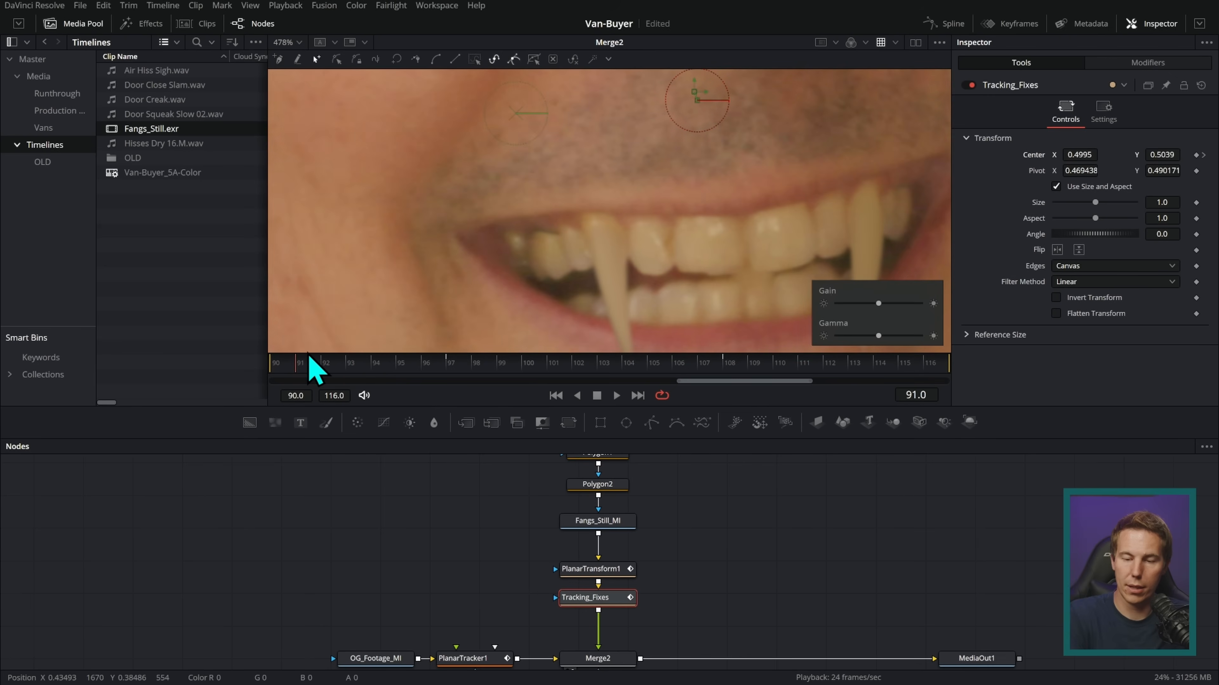
left_click_drag(600, 366, 291, 380)
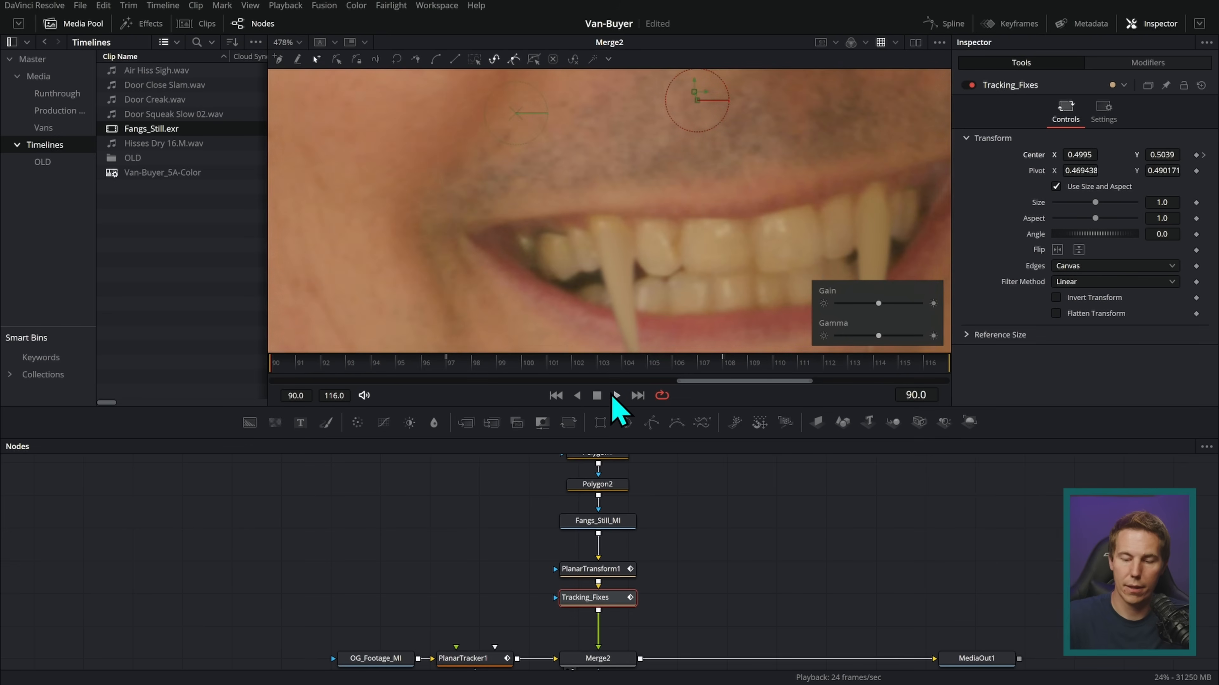
left_click(616, 395)
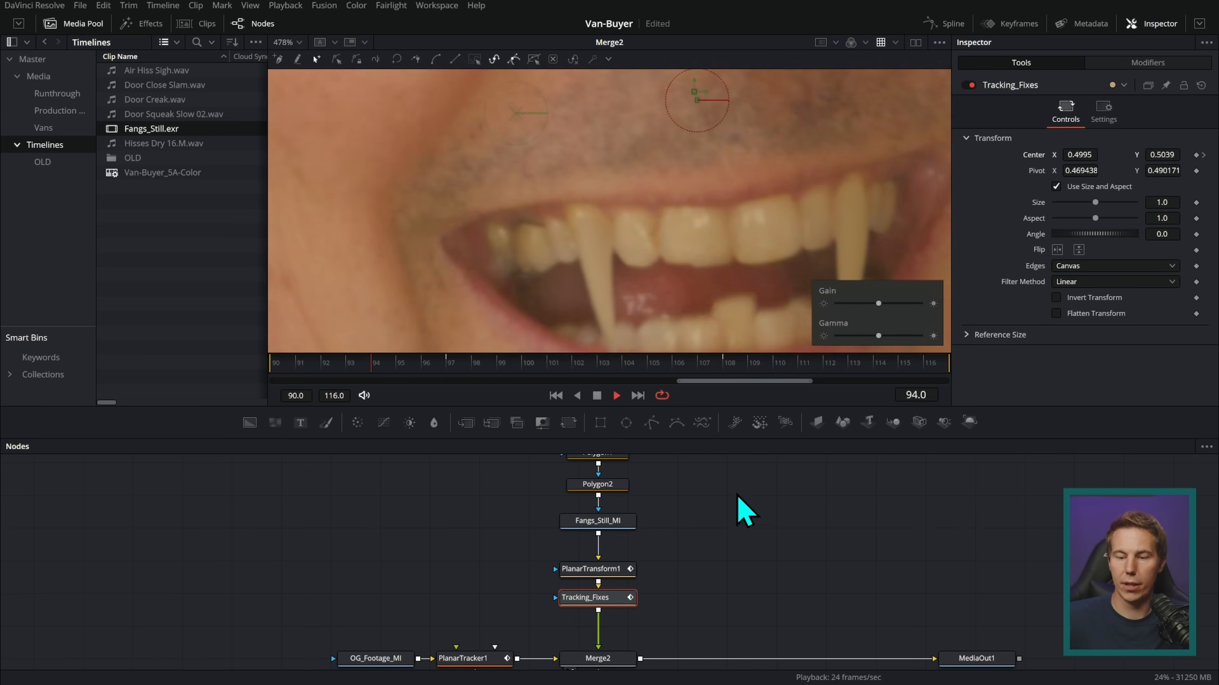
left_click(616, 397)
left_click_drag(552, 367, 729, 384)
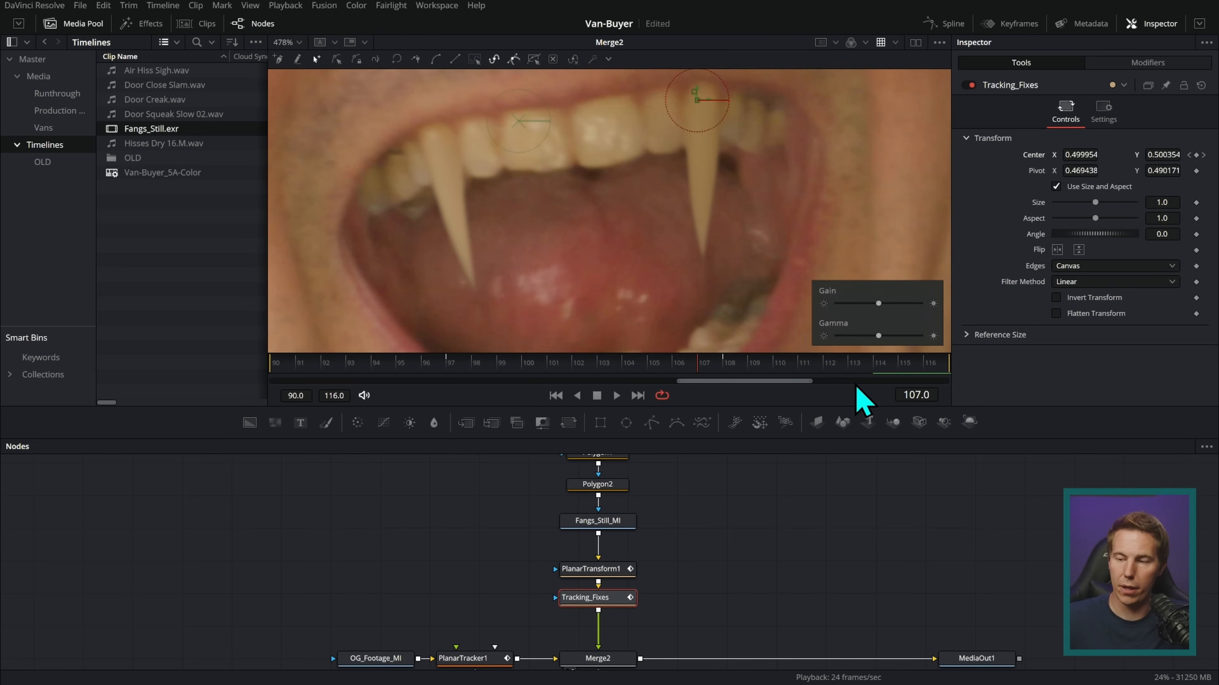
left_click(859, 463)
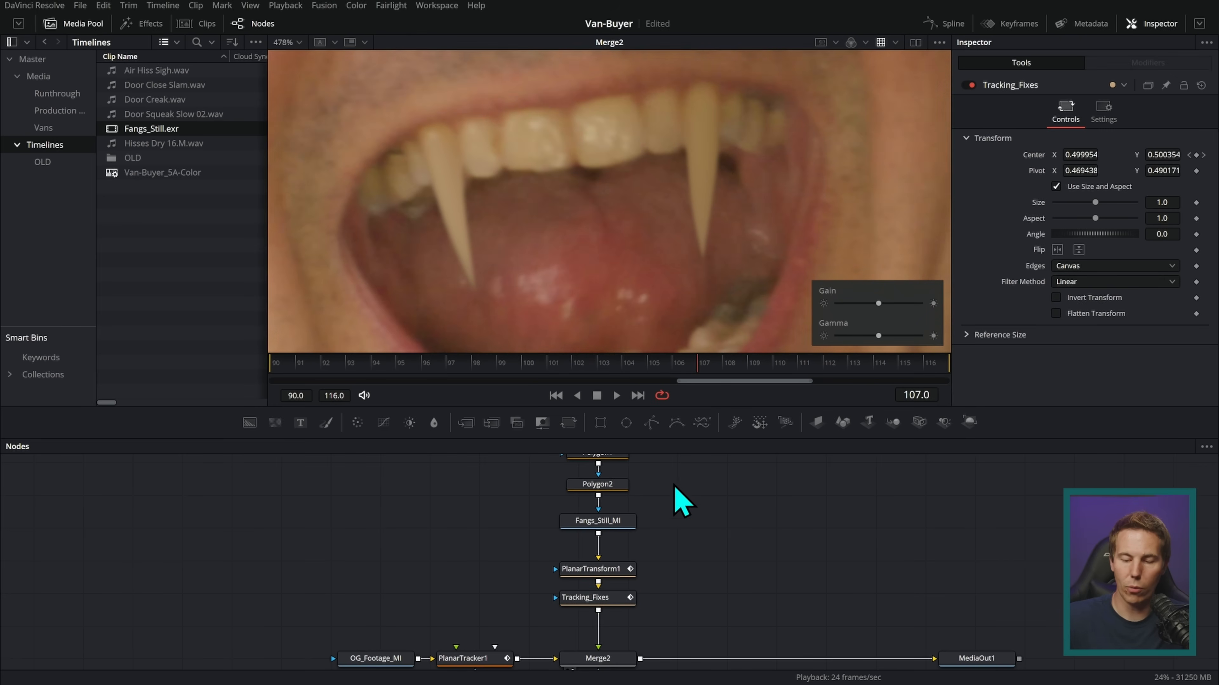
left_click_drag(708, 365, 765, 379)
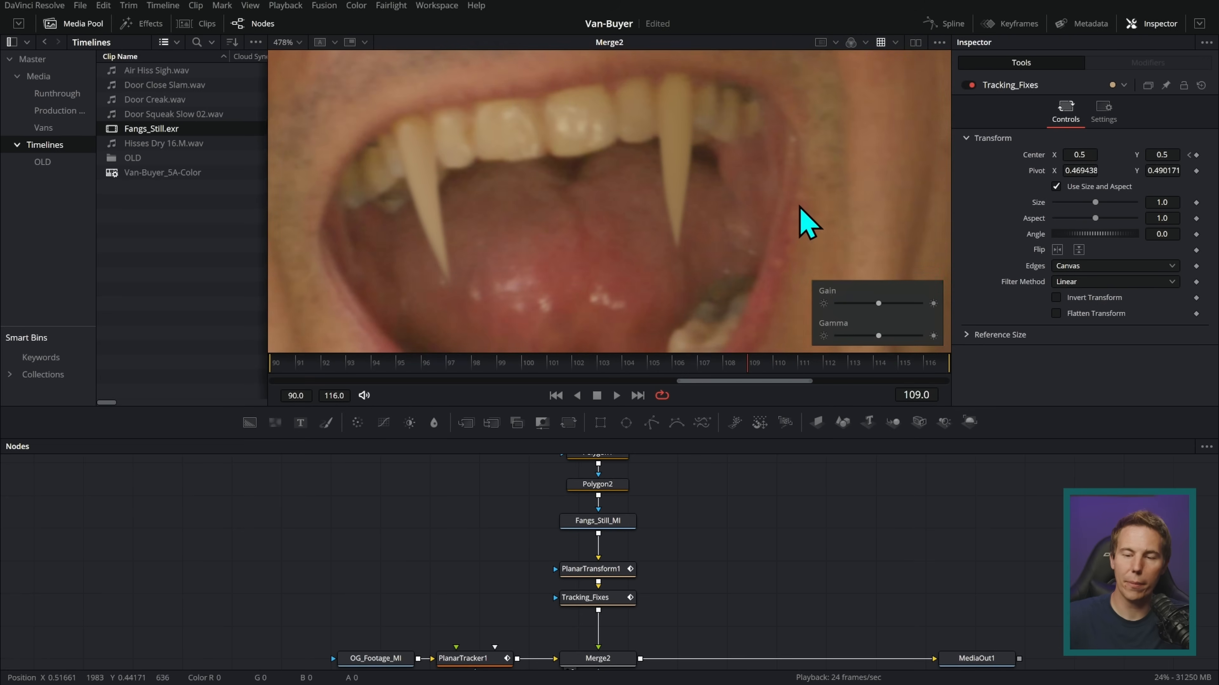
left_click_drag(777, 220, 732, 223)
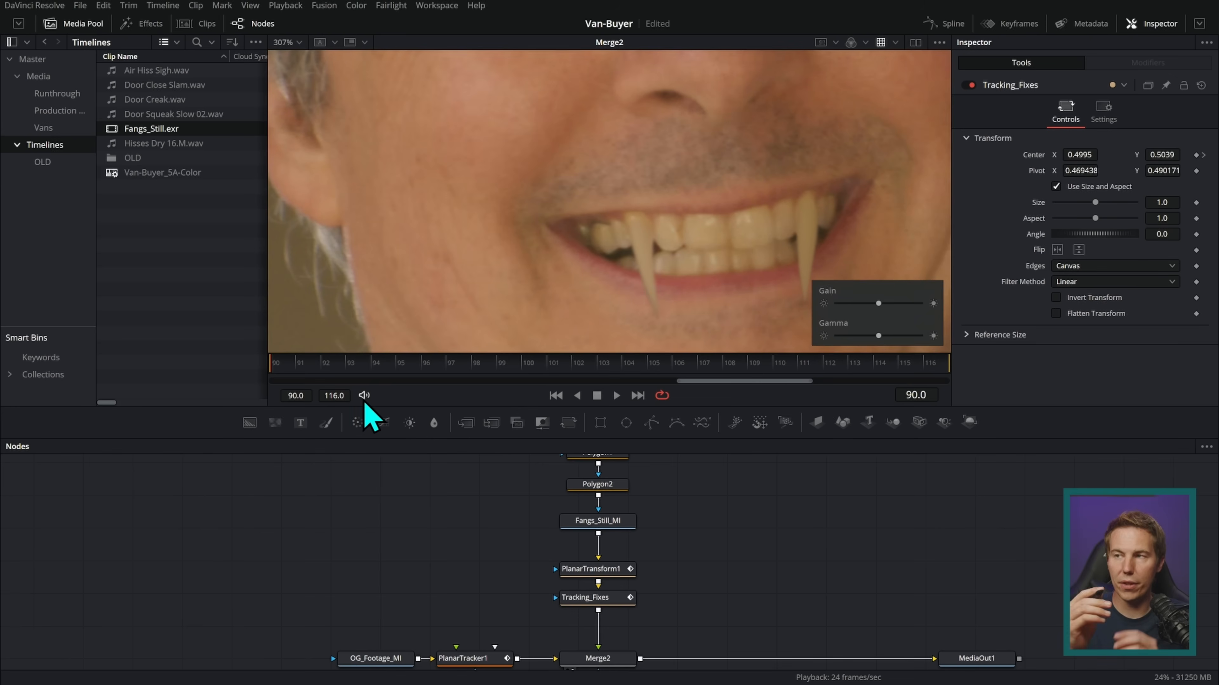
mouse_move(291, 371)
left_mouse_down()
mouse_move(388, 374)
mouse_move(313, 371)
left_mouse_up()
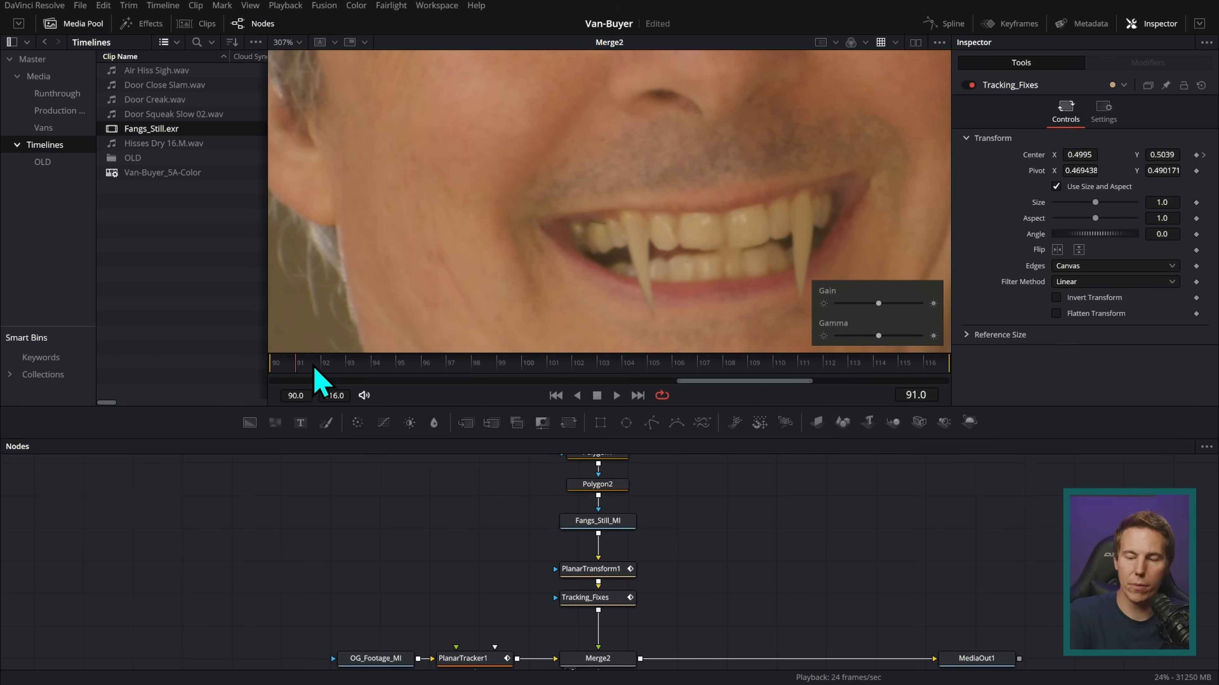
left_click(321, 368)
left_click_drag(388, 371, 679, 375)
View the combined fang mask from Polygon1 and Polygon2, then the masked fangs at Fangs_Still_MI
left_click_drag(700, 499, 687, 534)
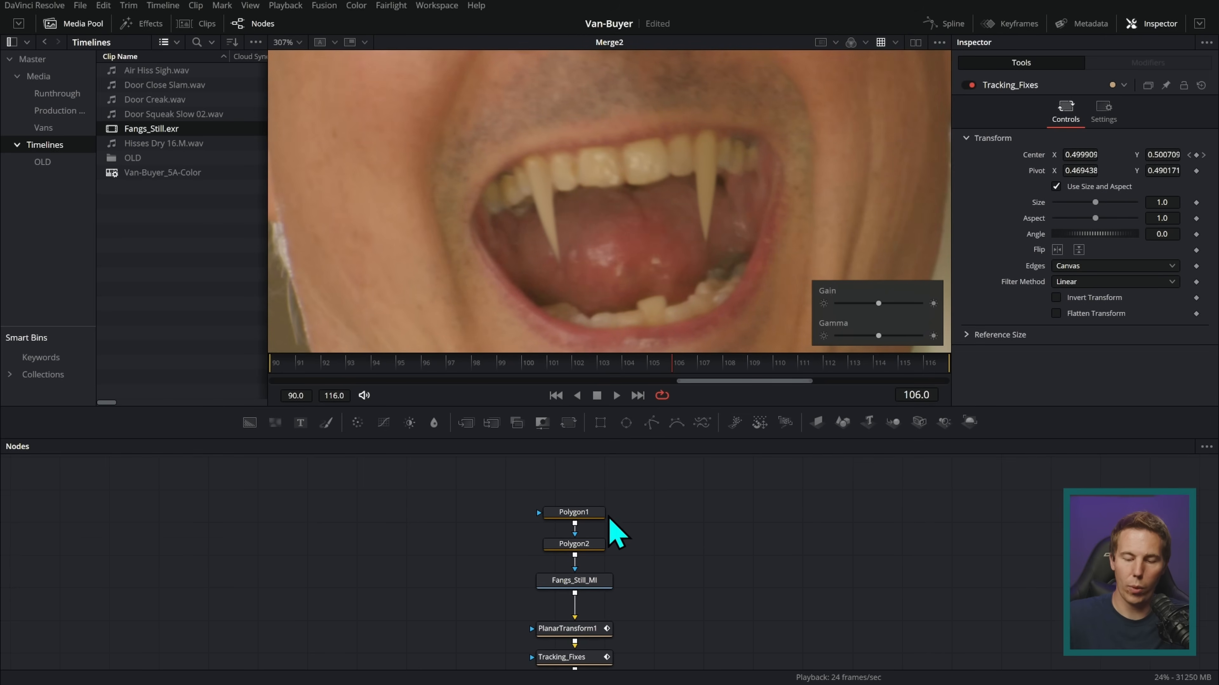
left_click_drag(628, 480, 595, 552)
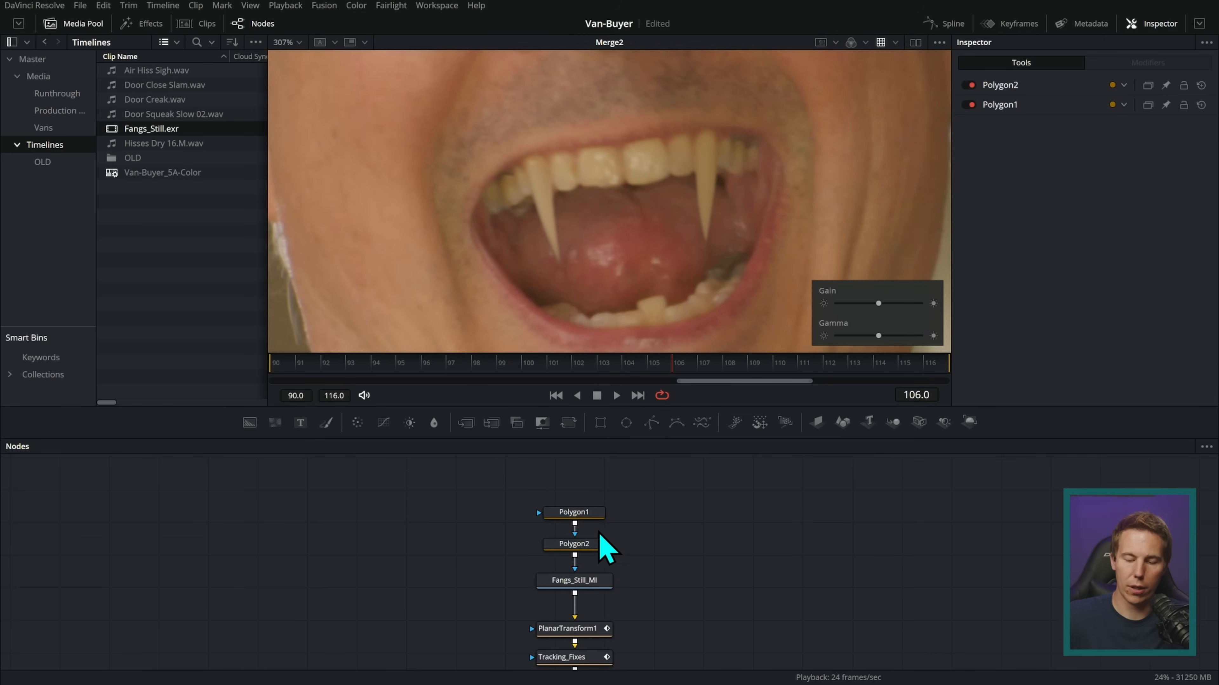
key("1")
key("1")
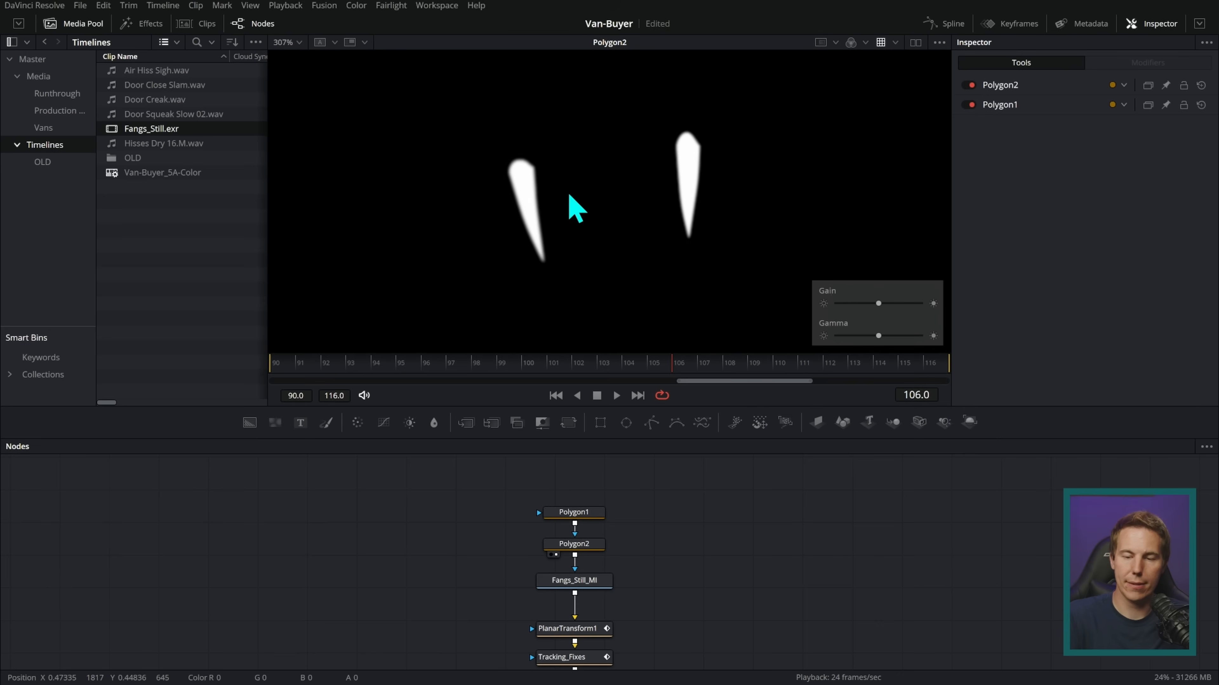
key("1")
Move Polygon1 and Polygon2 upward and insert a Polygon3 mask between Polygon2 and Fangs_Still_MI
left_click_drag(629, 485, 591, 556)
left_click_drag(594, 540, 595, 495)
left_click(617, 528)
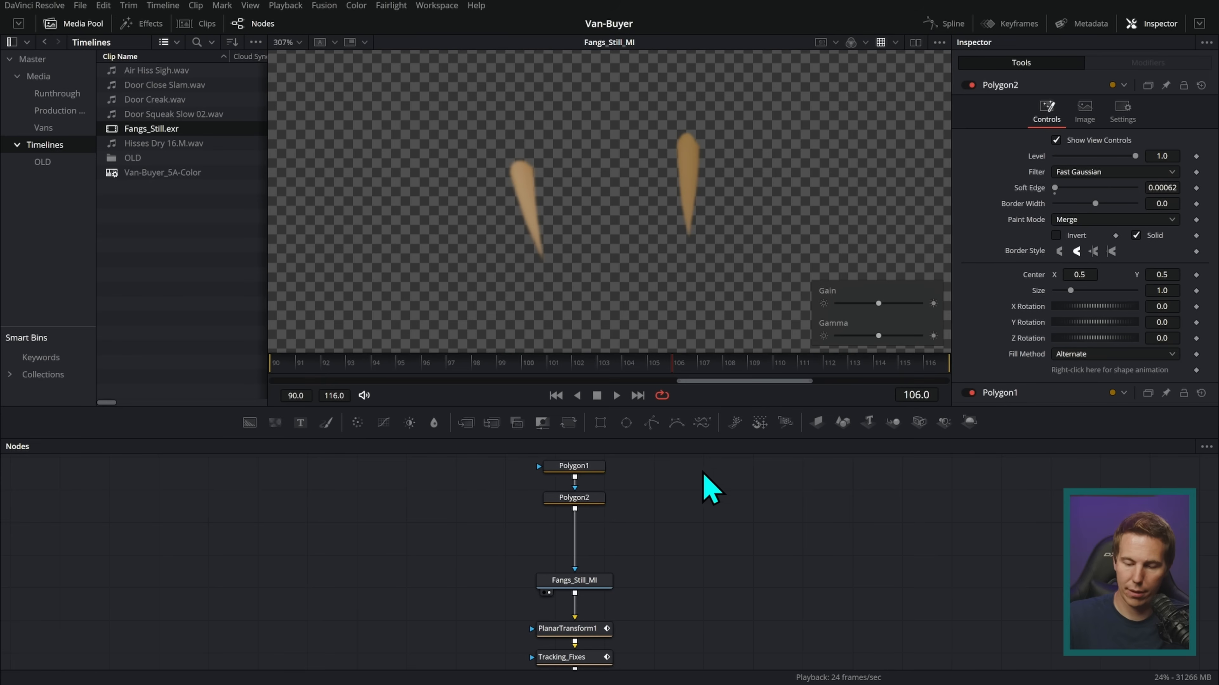
left_click_drag(653, 425, 544, 464)
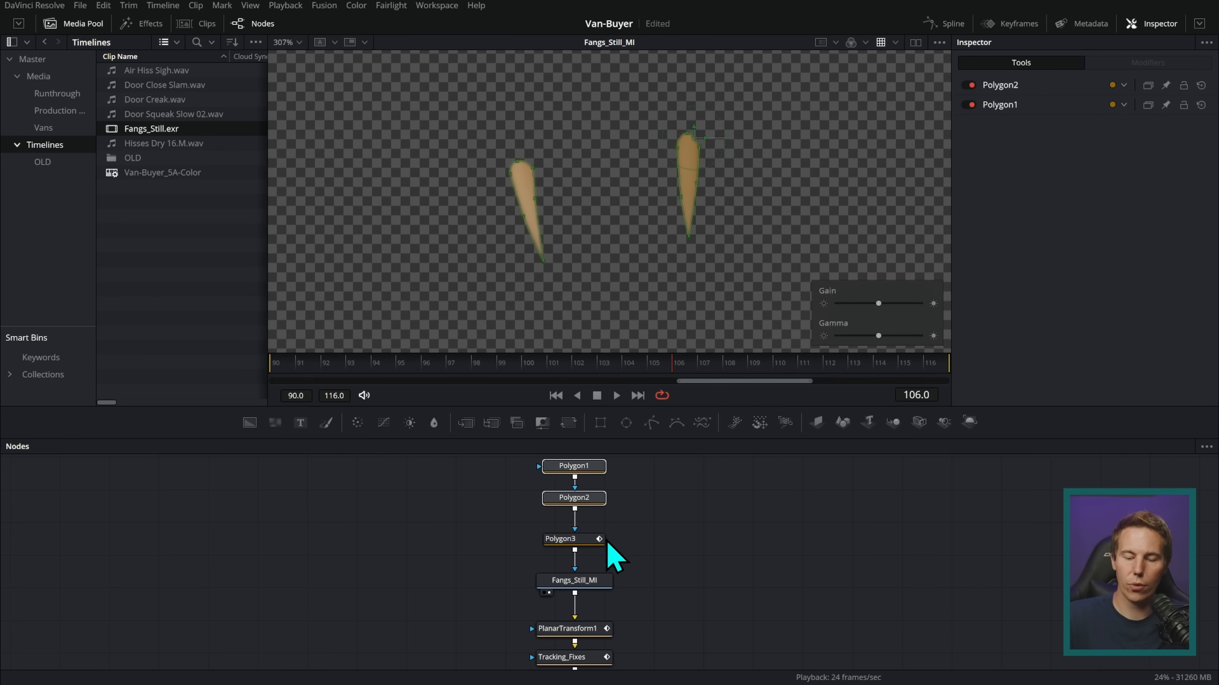
left_click_drag(582, 544, 599, 532)
scroll(623, 526, "up", 1)
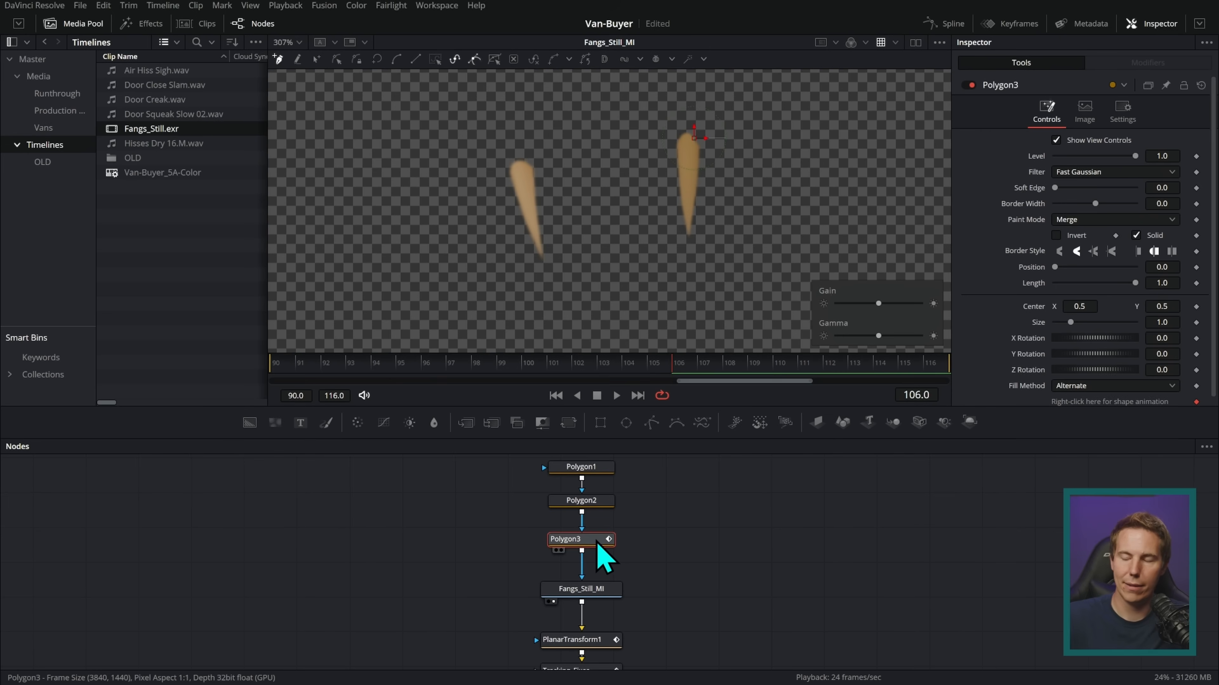
Draw a small four-sided test shape between and below the fangs with Polygon3, then delete it
left_click(600, 278)
left_click(595, 236)
left_click(632, 227)
left_click(650, 272)
left_click(601, 278)
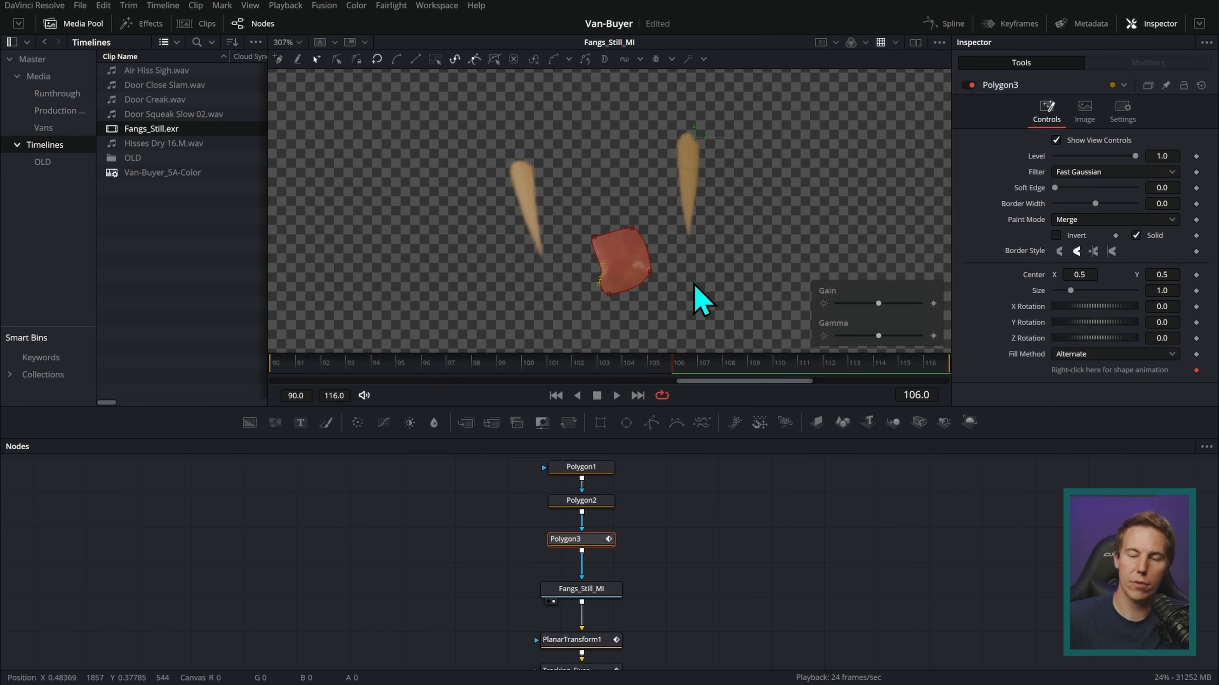
key("ctrl+a")
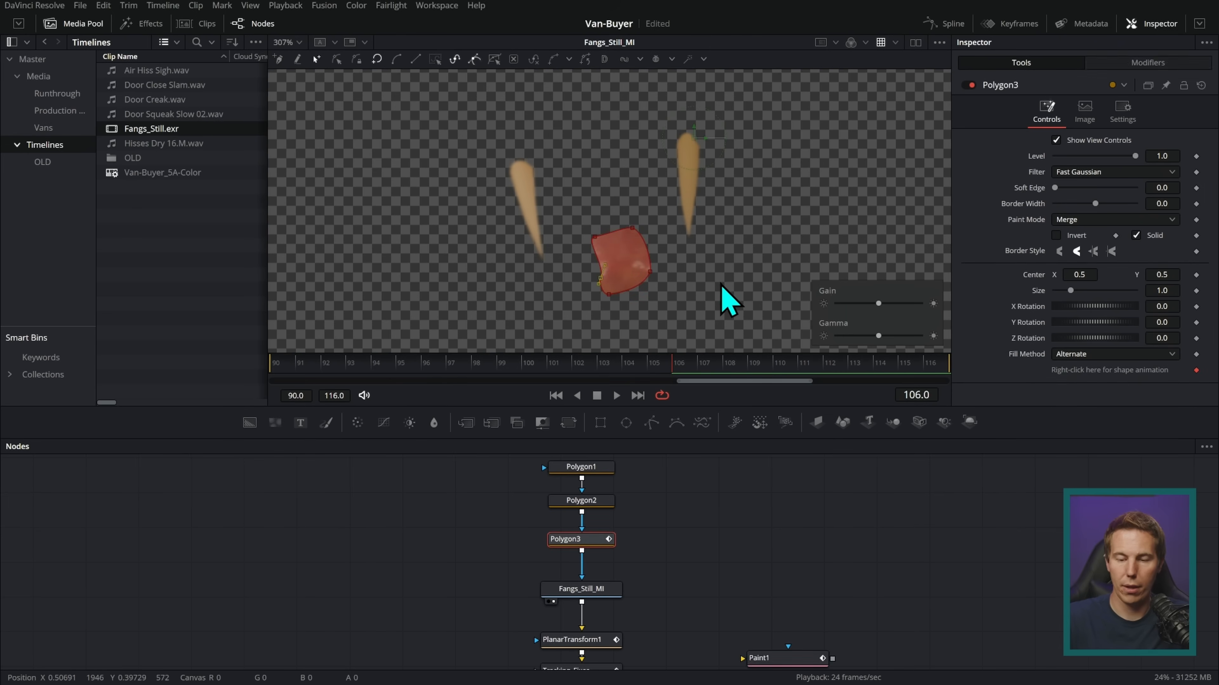
key("Delete")
Draw a slanted band across the lower part of both fangs with Polygon3 and set its Paint Mode to Subtract
left_click(727, 170)
left_click(732, 237)
left_click(561, 274)
left_click(476, 293)
left_click(459, 236)
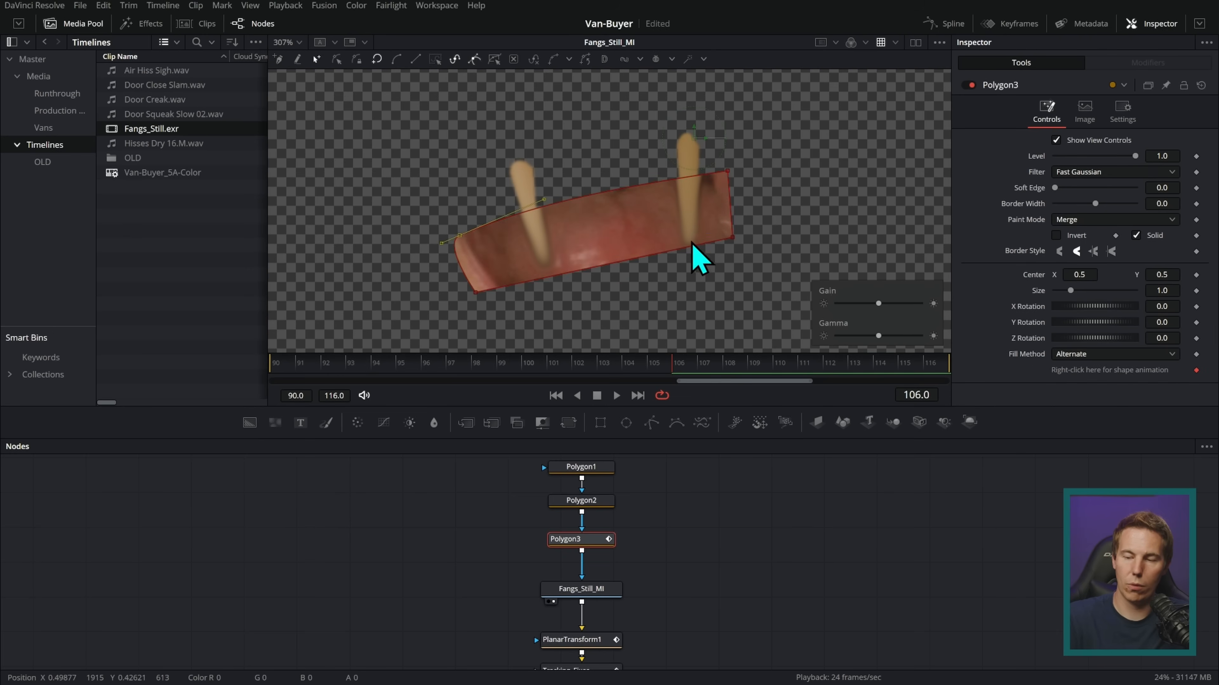
left_click(1089, 221)
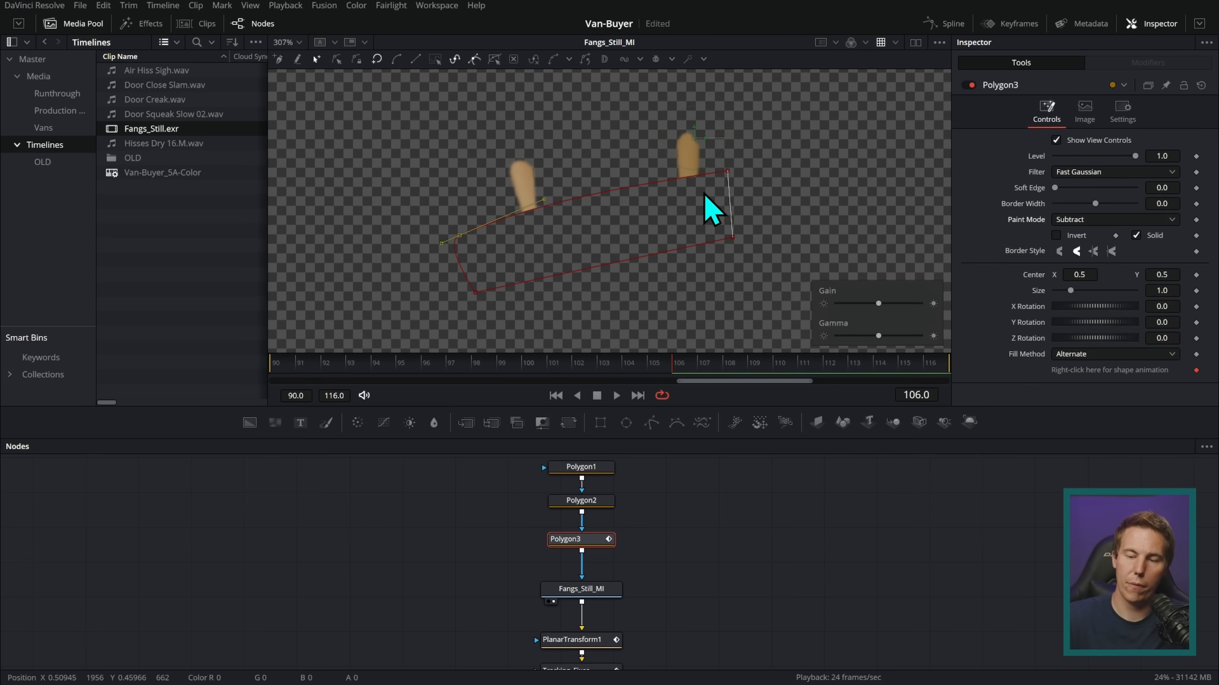
Test reshaping the band's corners beside one fang, undo the last move, and remove the band from Polygon3
mouse_move(732, 236)
left_mouse_down()
mouse_move(728, 250)
mouse_move(724, 233)
left_mouse_up()
left_click_drag(727, 171, 719, 151)
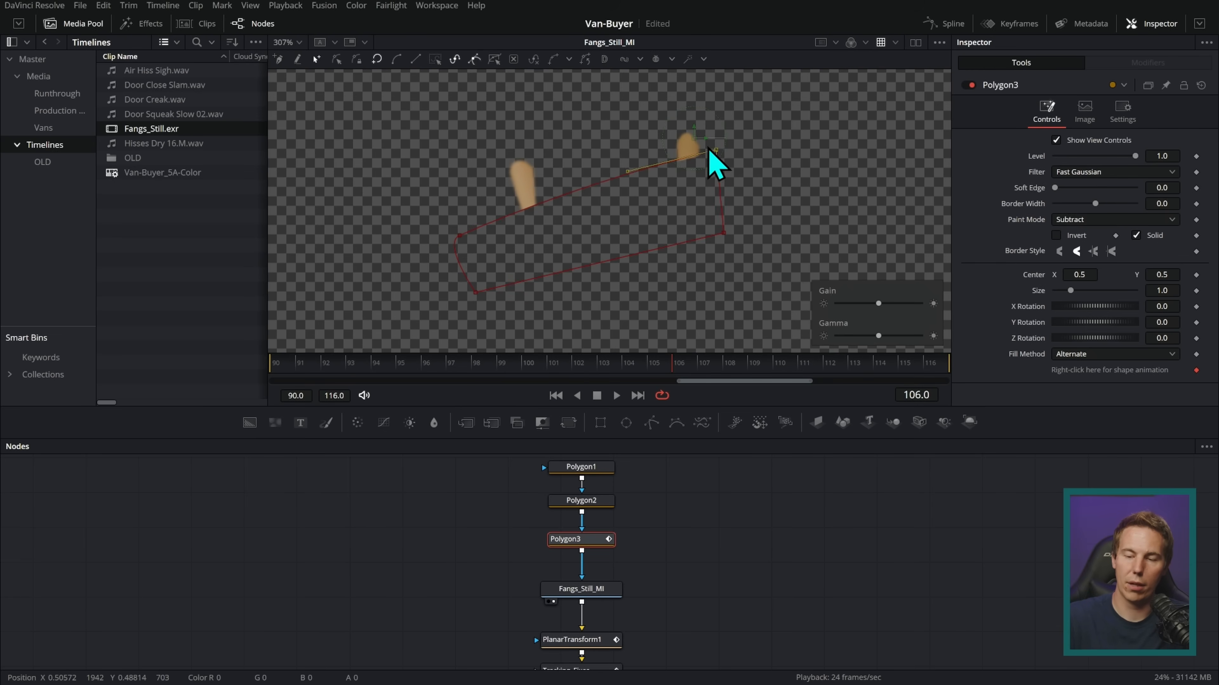
key("ctrl+z")
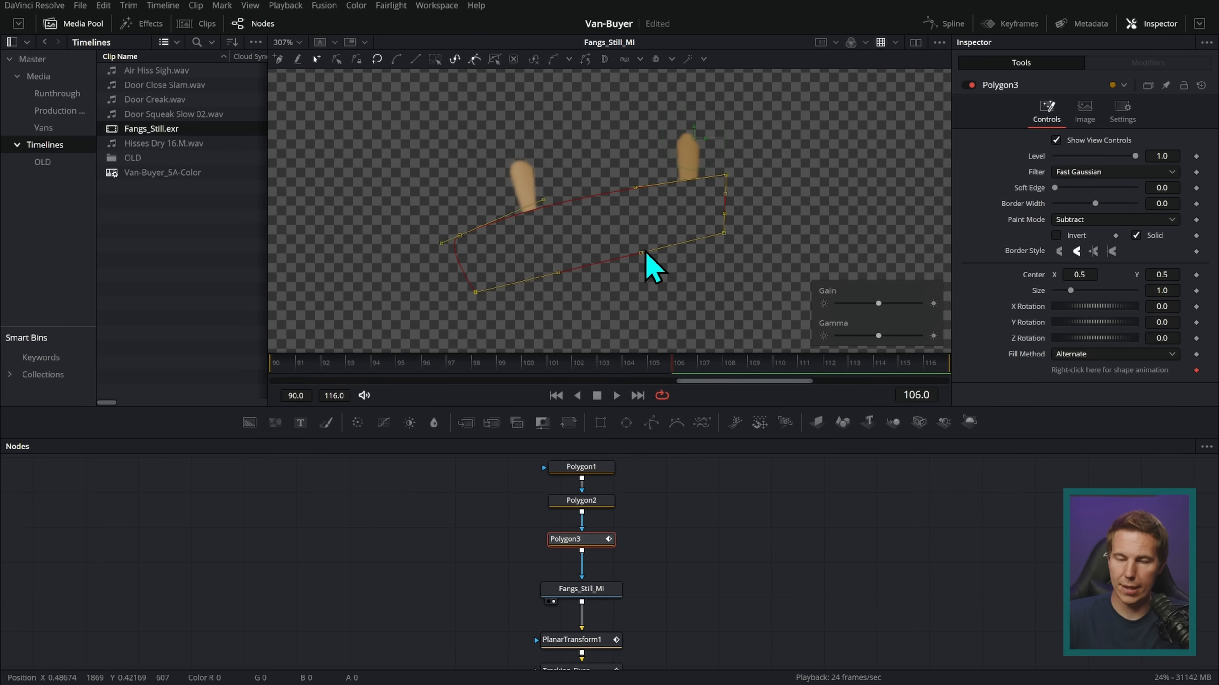
key("ctrl+z")
Draw a closed Polygon3 outline spanning the mouth below the gums, with a narrow V-shaped notch around each fang
left_click(483, 158)
left_click(547, 270)
left_click(544, 155)
left_click(671, 131)
left_click(679, 211)
left_click(683, 251)
left_click(712, 124)
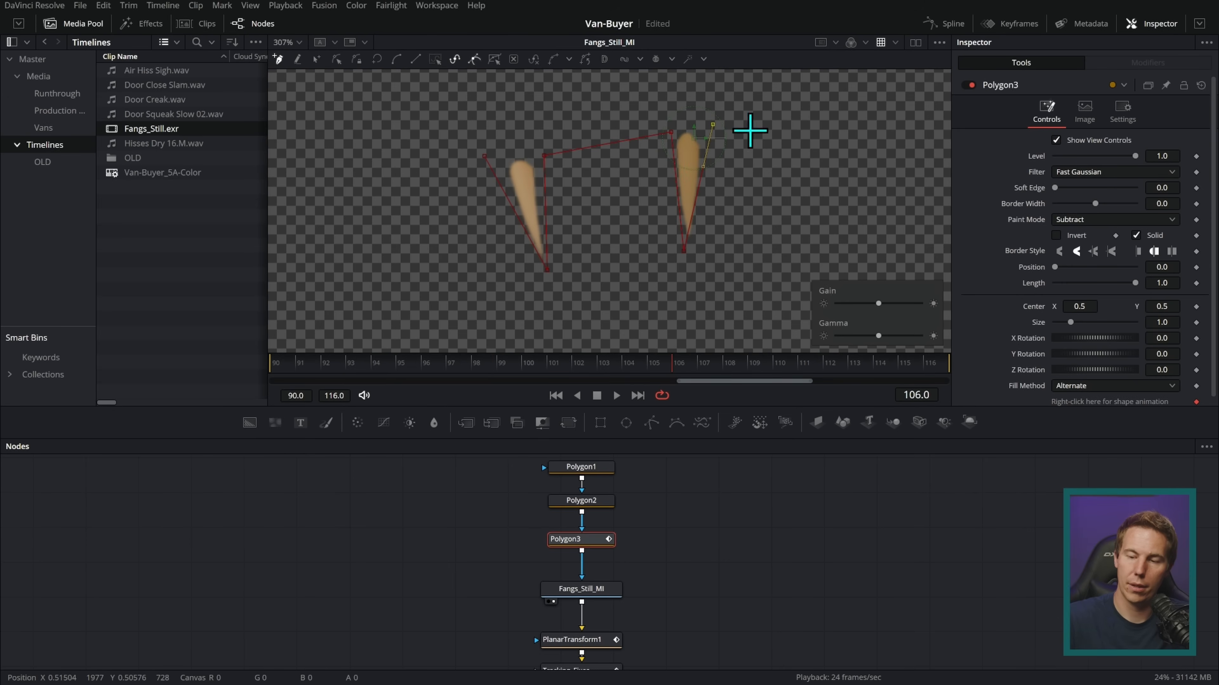
scroll(764, 236, "down", 3)
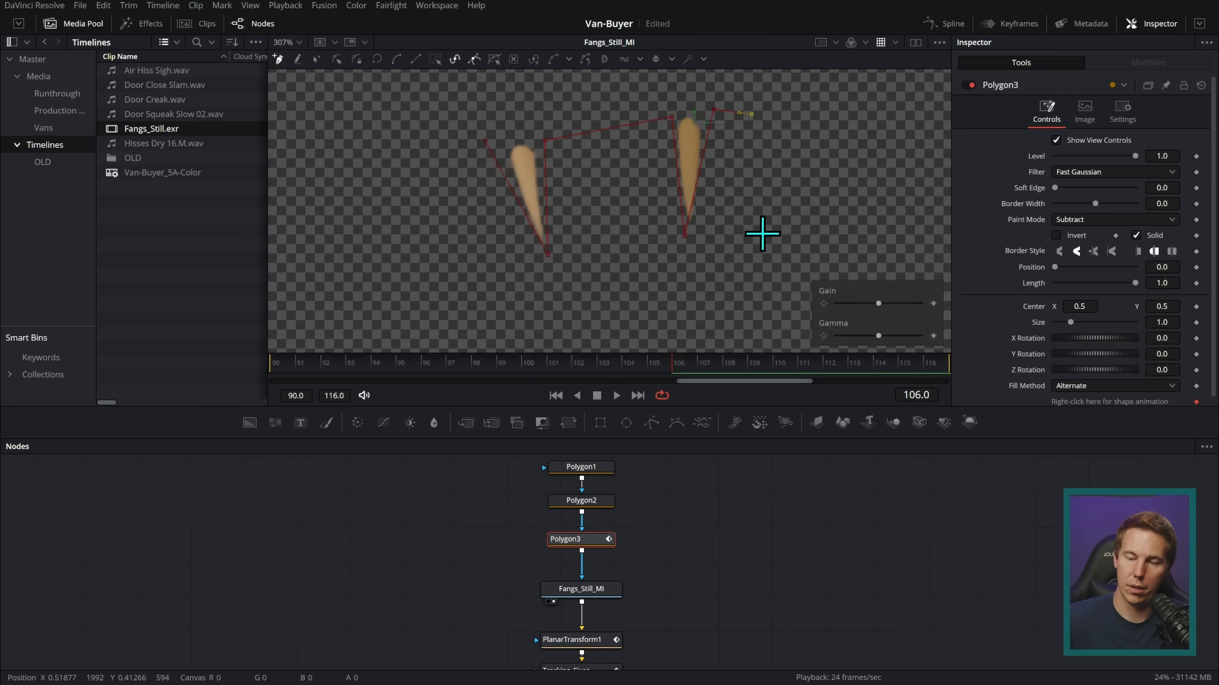
left_click(773, 322)
left_click(556, 335)
left_click(447, 342)
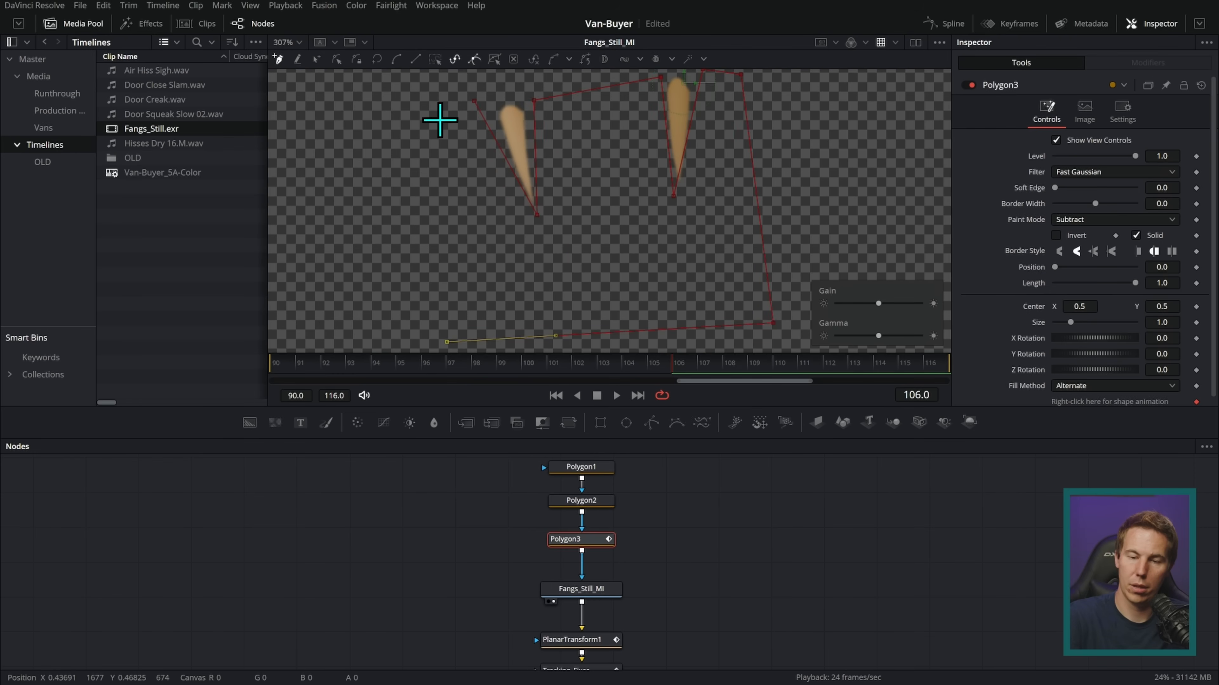
left_click(474, 101)
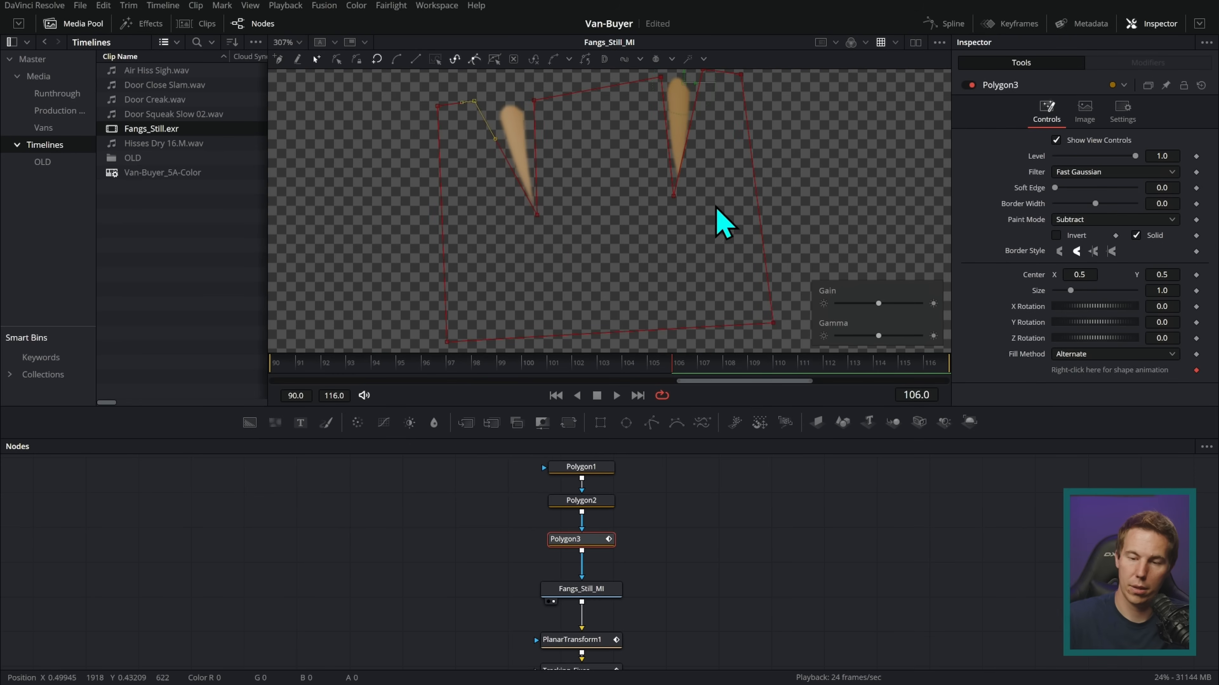
On frame 91, move the entire Polygon3 outline upward until its notches sit above both fangs, hiding them in the closed mouth
scroll(749, 259, "down", 2)
mouse_move(721, 321)
left_mouse_down()
mouse_move(719, 280)
mouse_move(723, 335)
mouse_move(715, 263)
mouse_move(722, 346)
mouse_move(724, 328)
left_mouse_up()
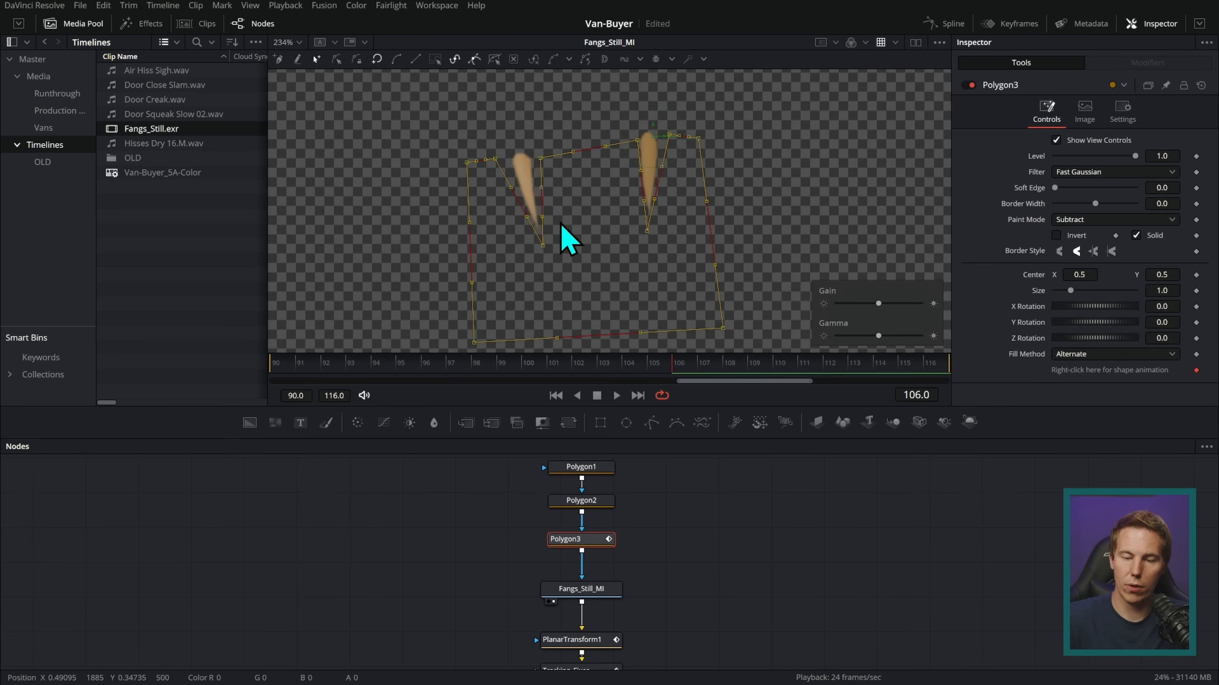
left_click(660, 230)
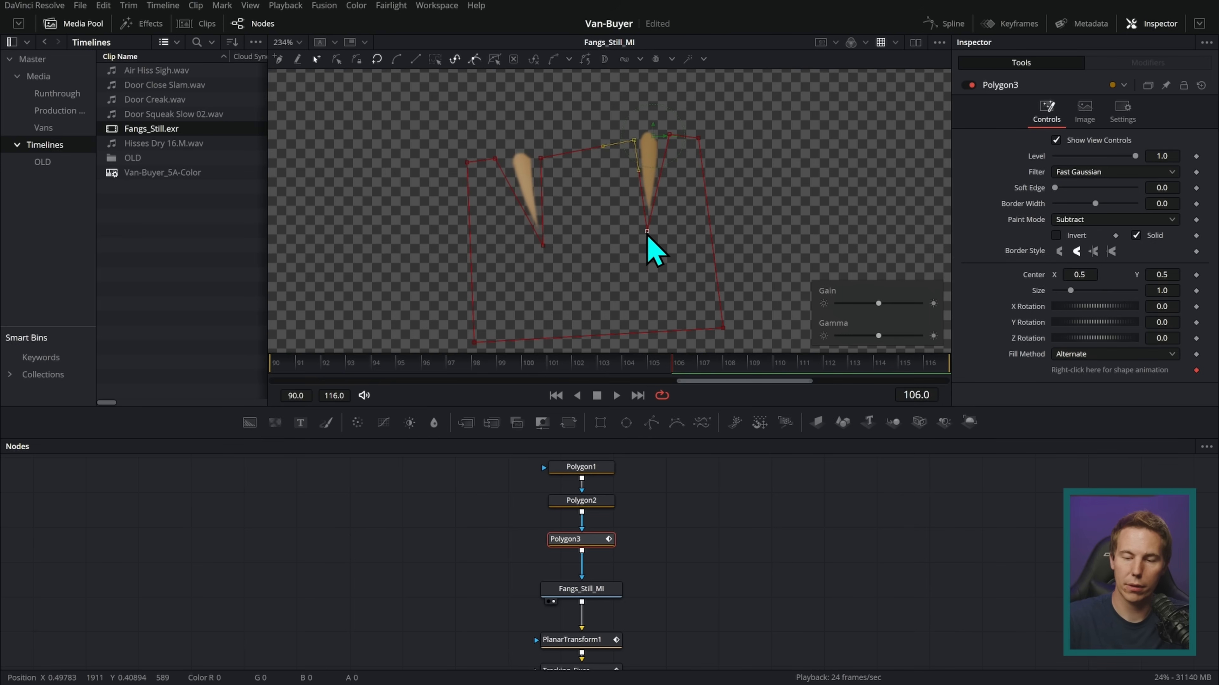
left_click_drag(672, 374, 495, 371)
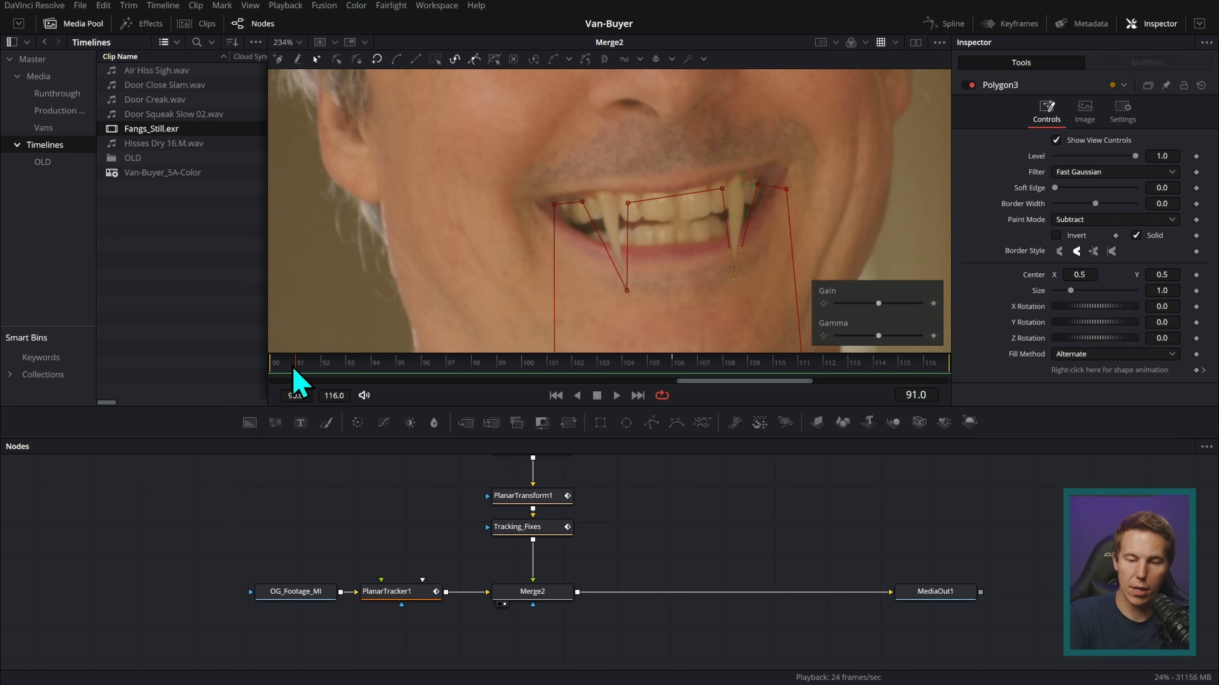
left_click_drag(838, 128, 503, 336)
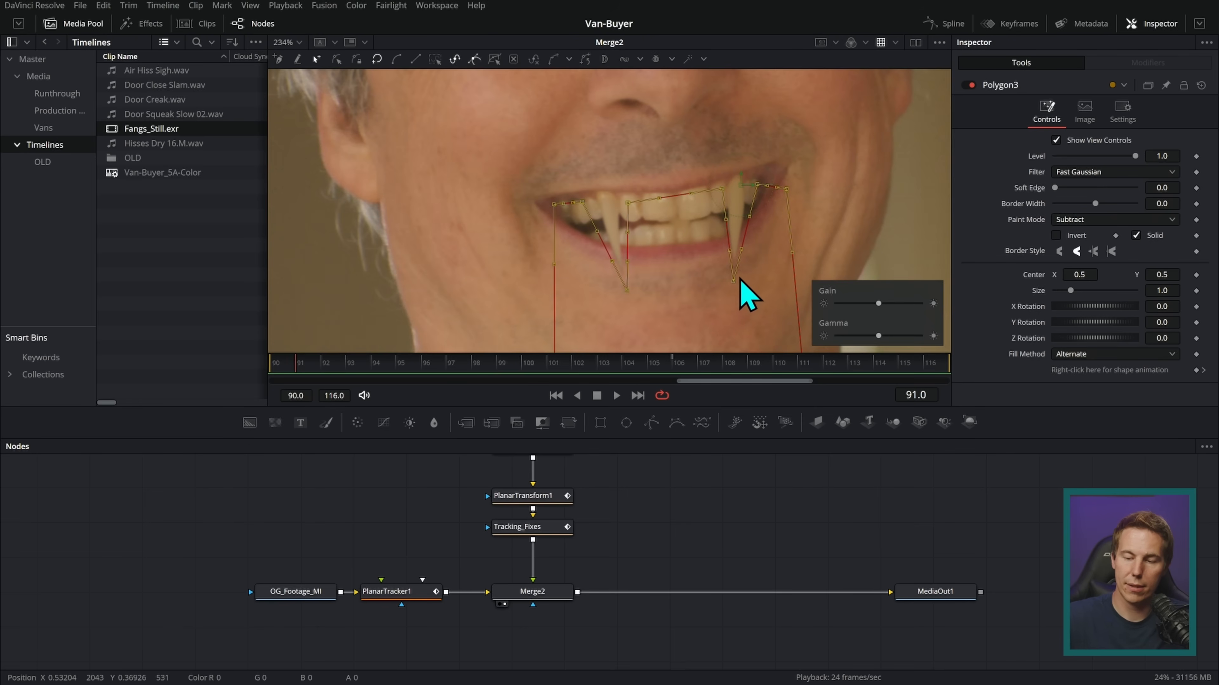
left_click_drag(733, 282, 727, 202)
left_click(727, 259)
Reshape the two Polygon3 notches on frame 91, shifting their points to fit around the canine teeth
left_click_drag(765, 88, 700, 239)
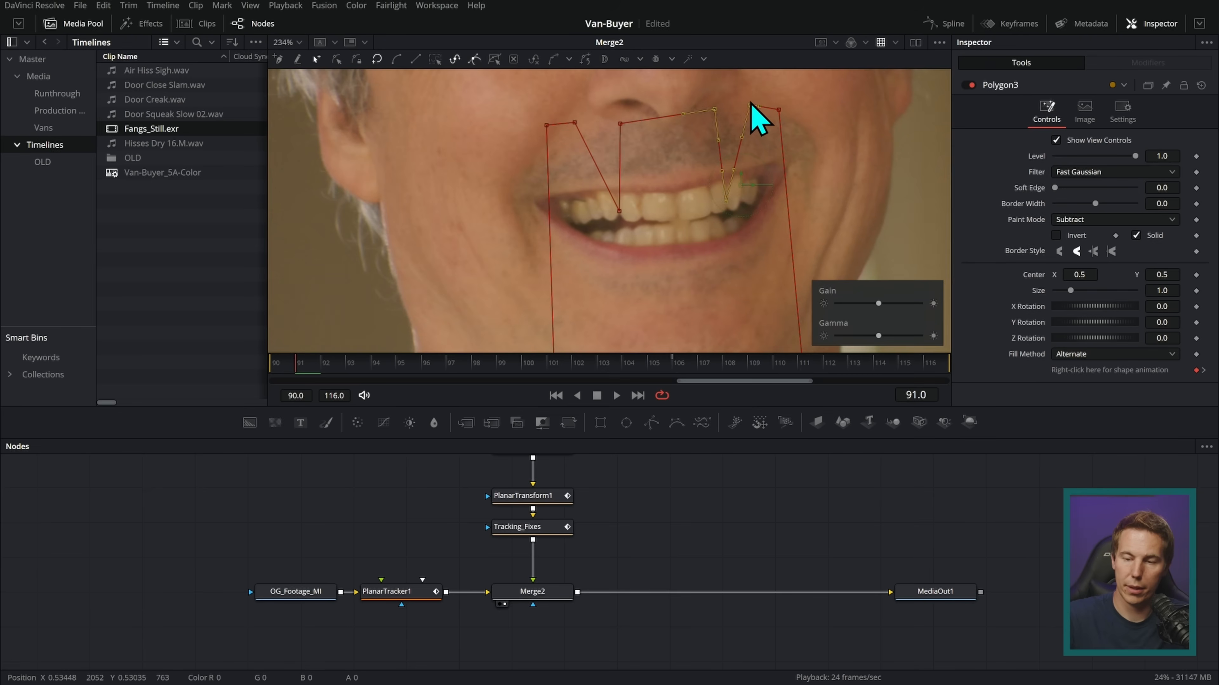
left_click_drag(645, 100, 610, 219)
left_click(660, 300)
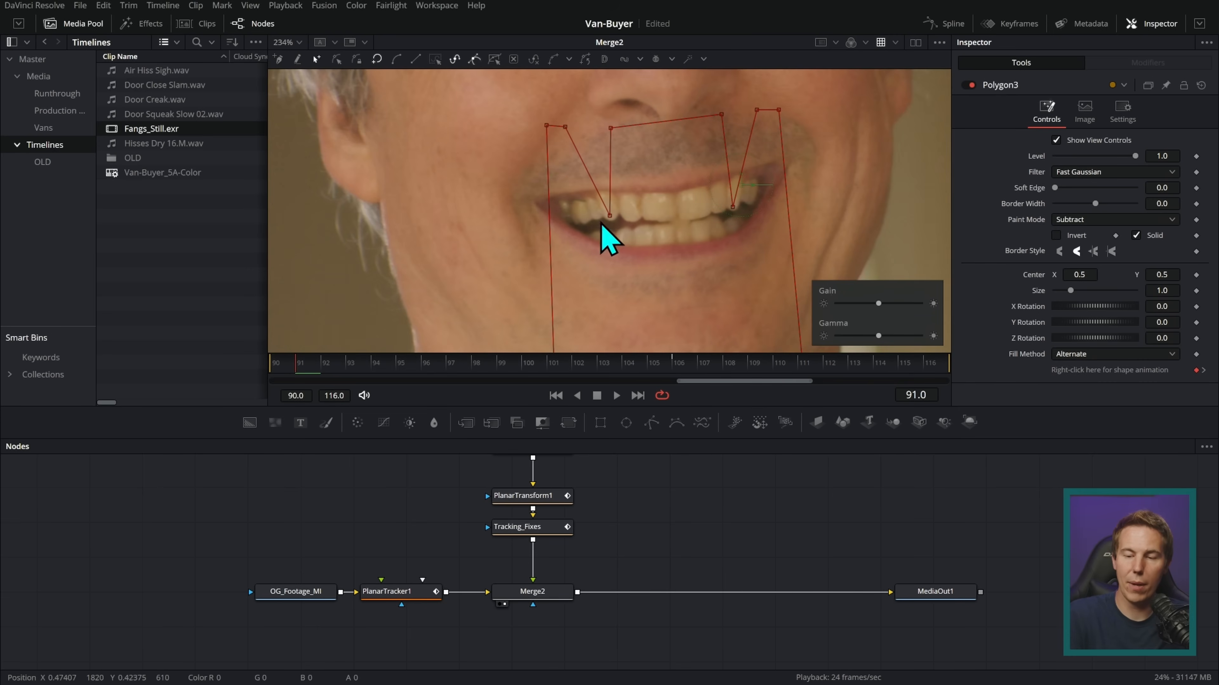
Set Polygon3's Soft Edge to 0.00098, checking the fang edges at frames 99 and 96
left_click_drag(320, 372, 611, 394)
left_click(629, 523)
left_click_drag(434, 377, 520, 392)
left_click_drag(633, 509, 633, 610)
left_click(545, 496)
left_click_drag(1159, 188, 1161, 188)
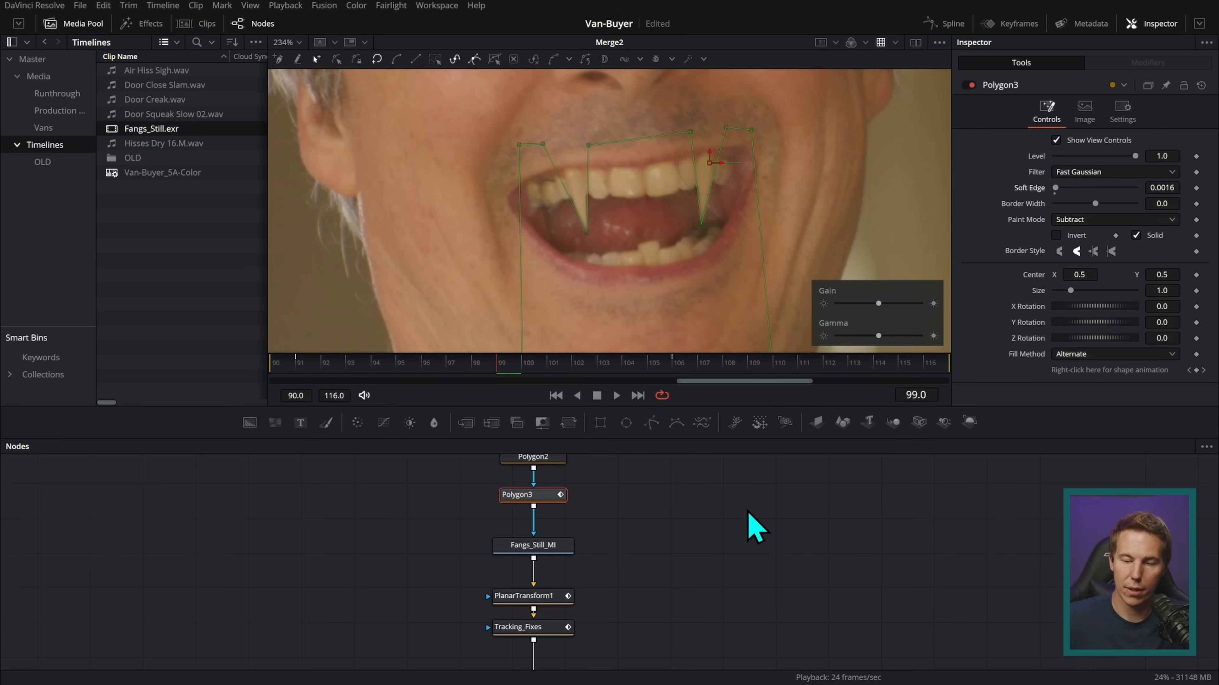
left_click(752, 504)
left_click_drag(500, 366, 422, 367)
scroll(606, 262, "up", 3)
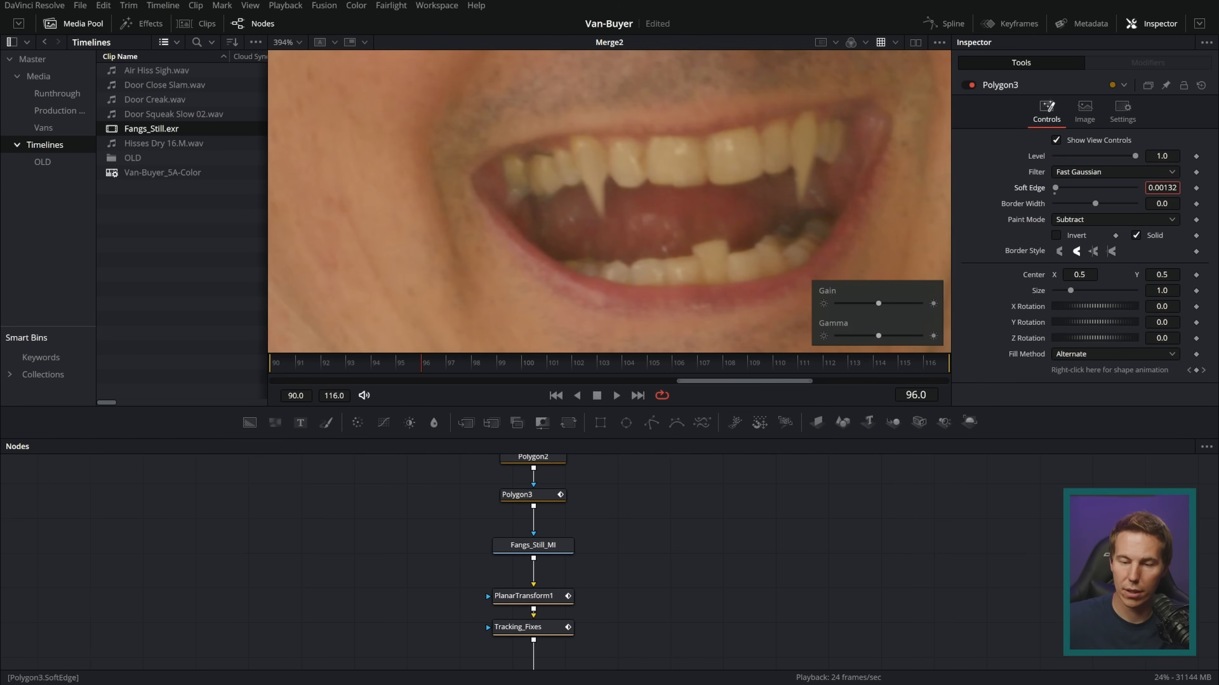
left_click_drag(1162, 188, 1161, 188)
Play back the shot from the start, then compare how the fangs match the teeth at frames 111 and 108
left_click_drag(428, 366, 280, 388)
left_click(616, 395)
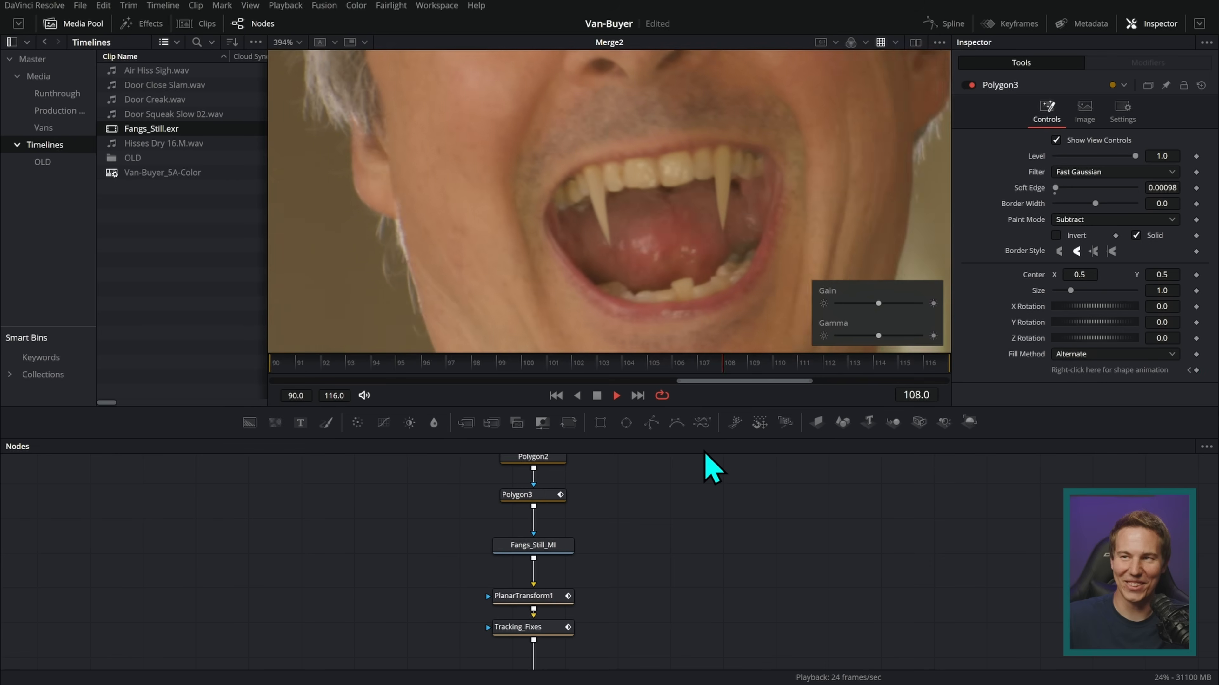
left_click(597, 396)
left_click_drag(552, 384, 803, 378)
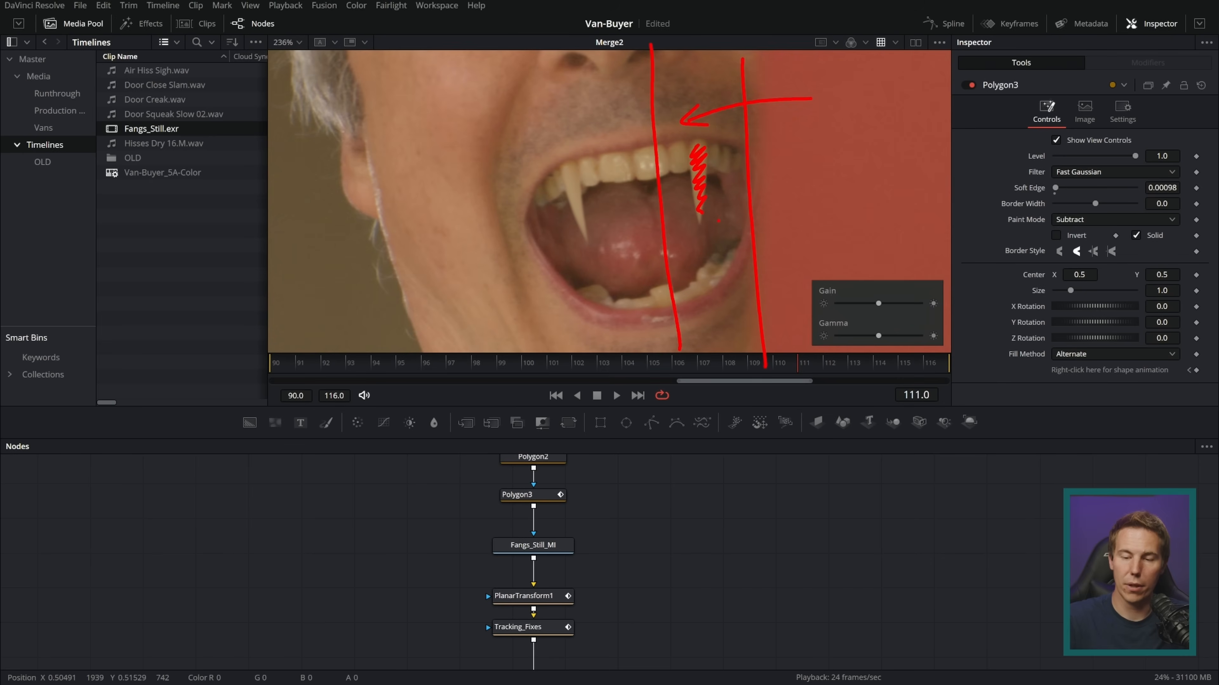
key("Escape")
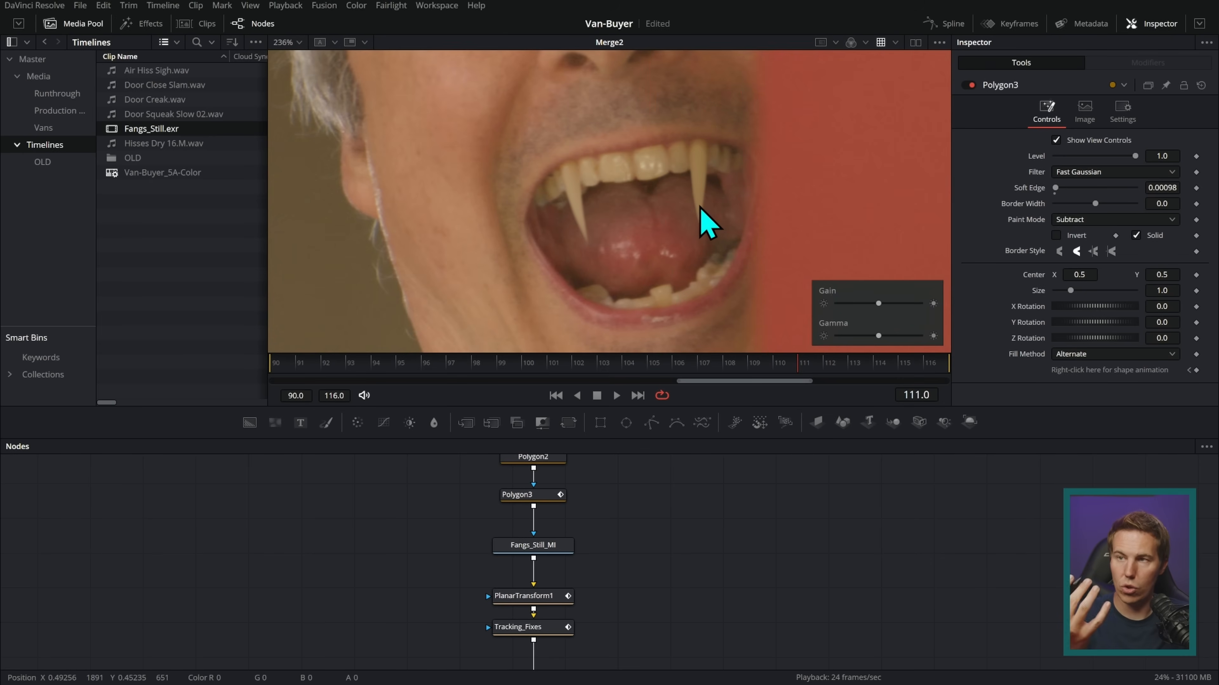
left_click_drag(826, 370, 725, 377)
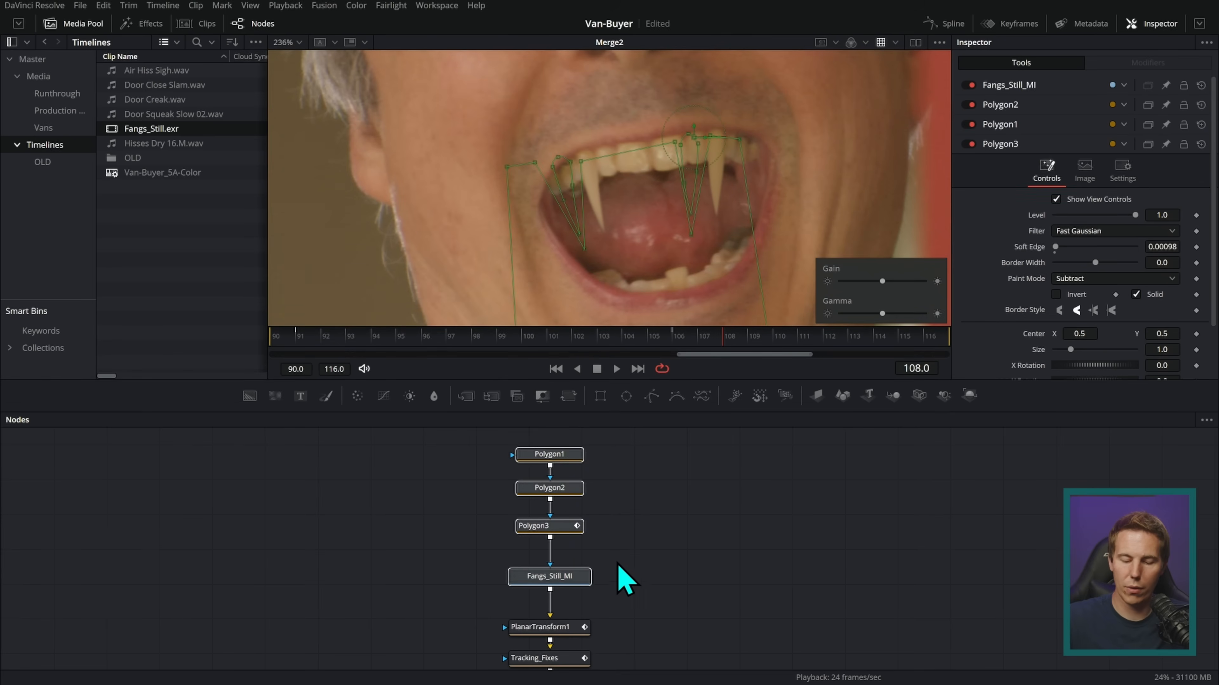
Move the fang still and its masks up, insert a Brightness/Contrast node before PlanarTransform1, and attach an Ellipse mask to it
left_click_drag(576, 581, 634, 485)
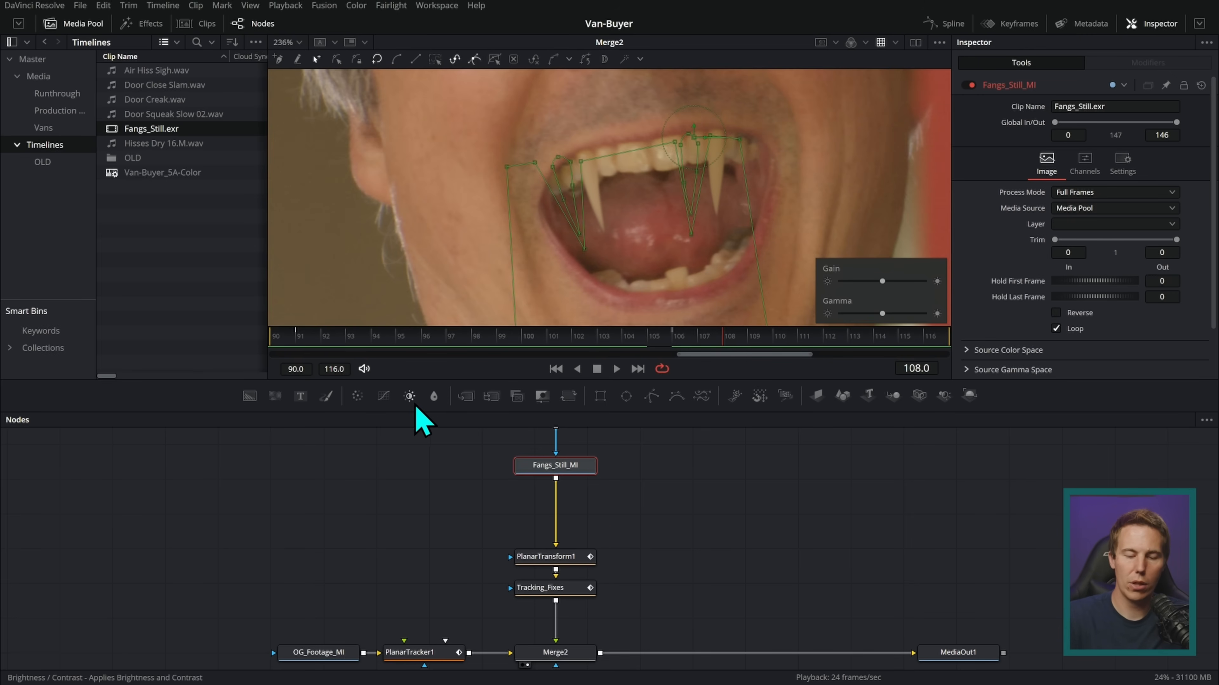
left_click_drag(409, 396, 574, 515)
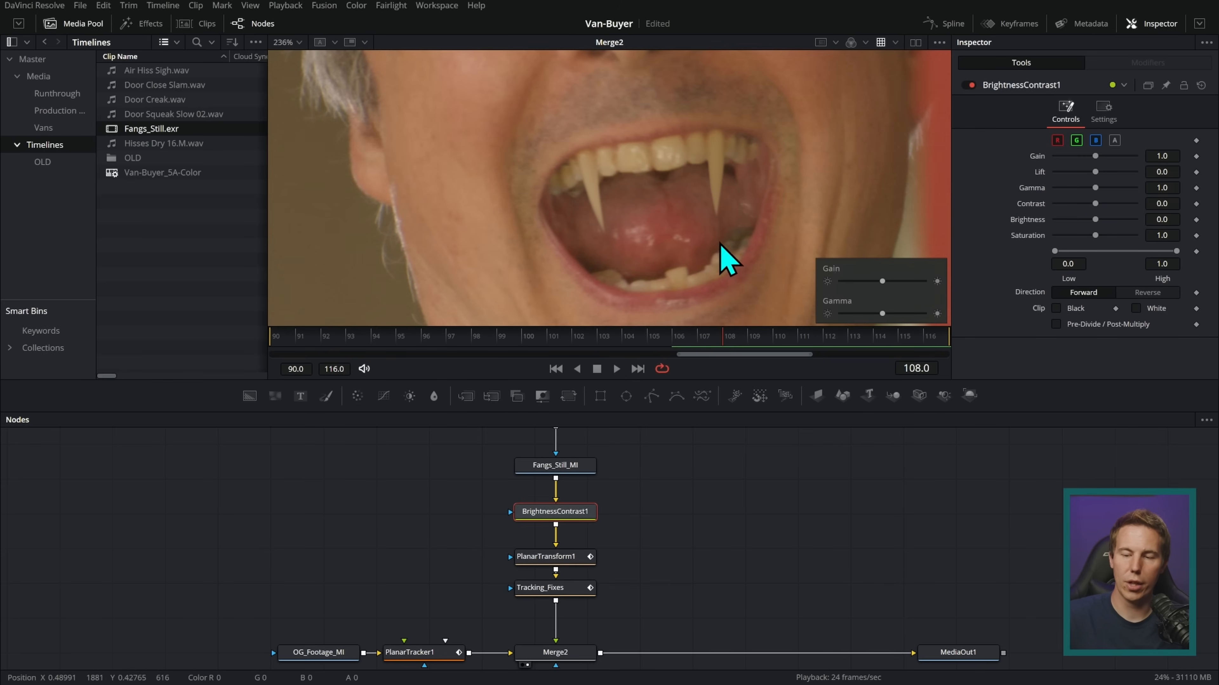
left_click_drag(626, 398, 462, 507)
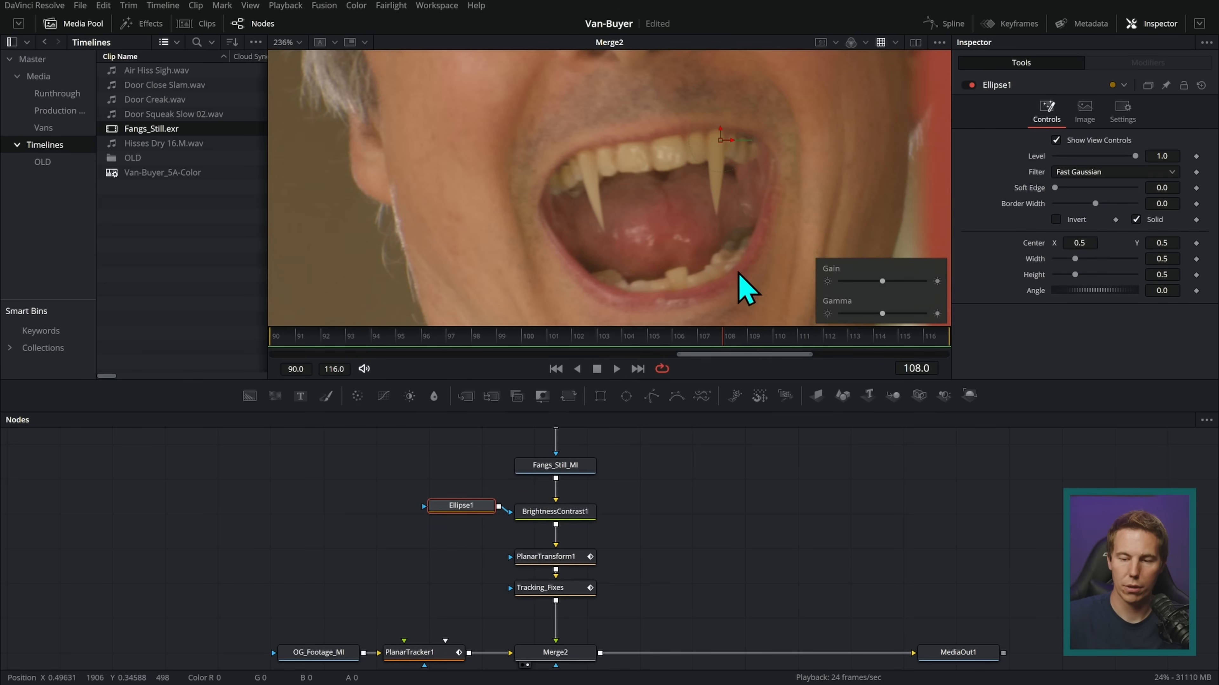
Shrink Ellipse1 to about 0.07 wide and 0.09 high and place its center near X 0.512, Y 0.473 around the right-hand fang
scroll(759, 216, "down", 5)
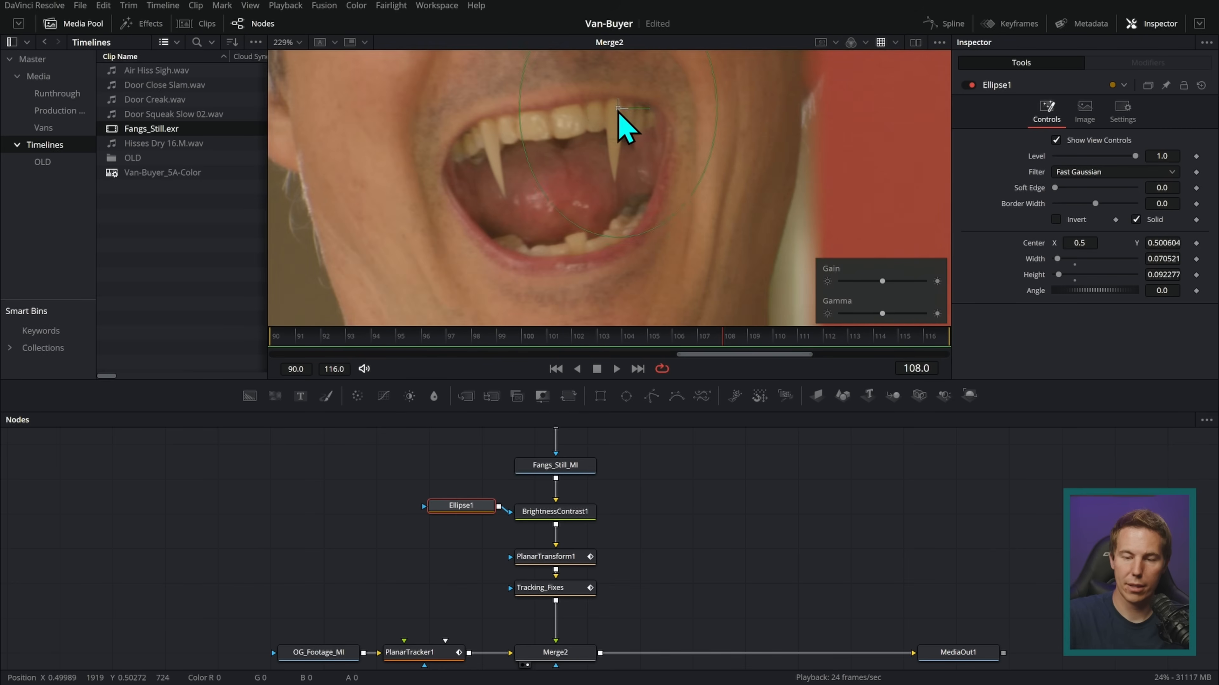
left_click_drag(618, 111, 649, 139)
left_click_drag(688, 186, 705, 241)
left_click_drag(761, 342, 725, 350)
scroll(739, 277, "up", 3)
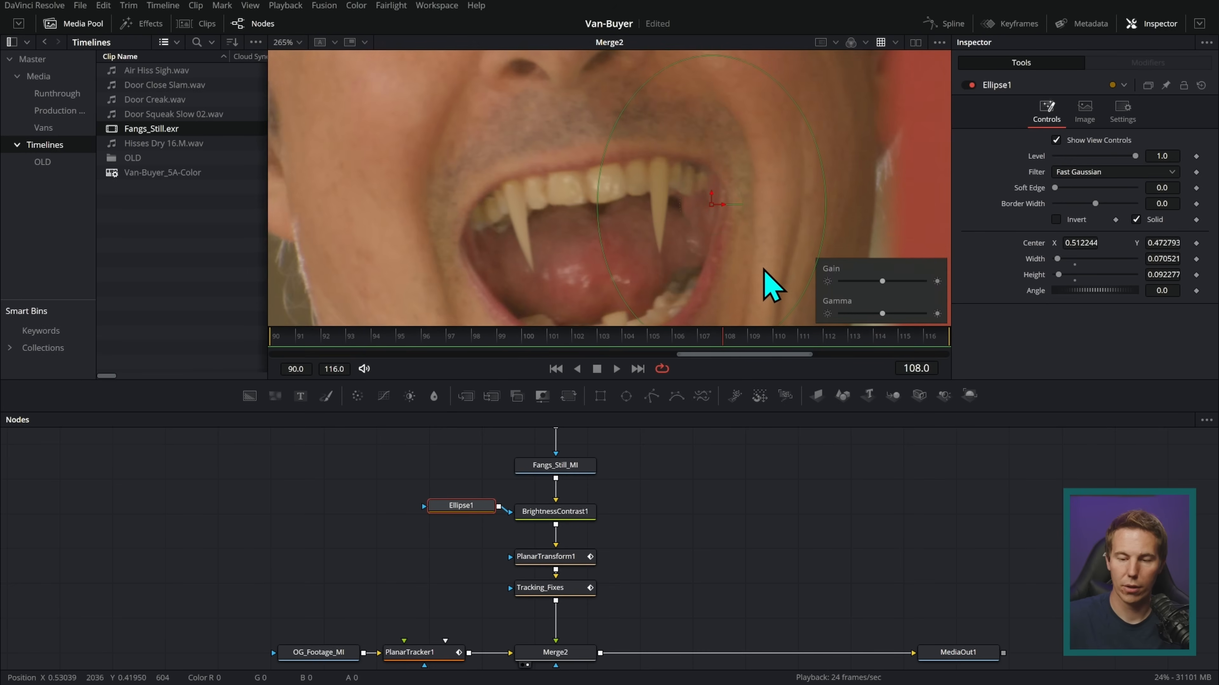
Test lowering BrightnessContrast1's Gain with Pre-Divide / Post-Multiply on and off, then reset Gain
left_click(597, 534)
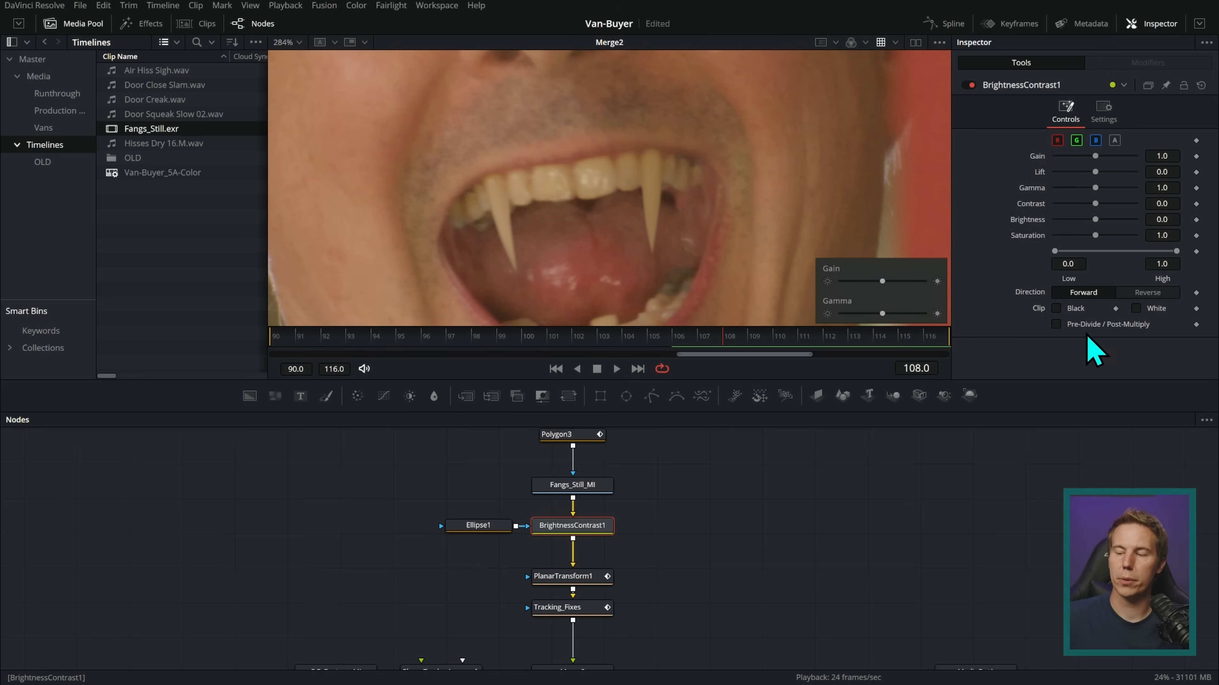
left_click(1056, 325)
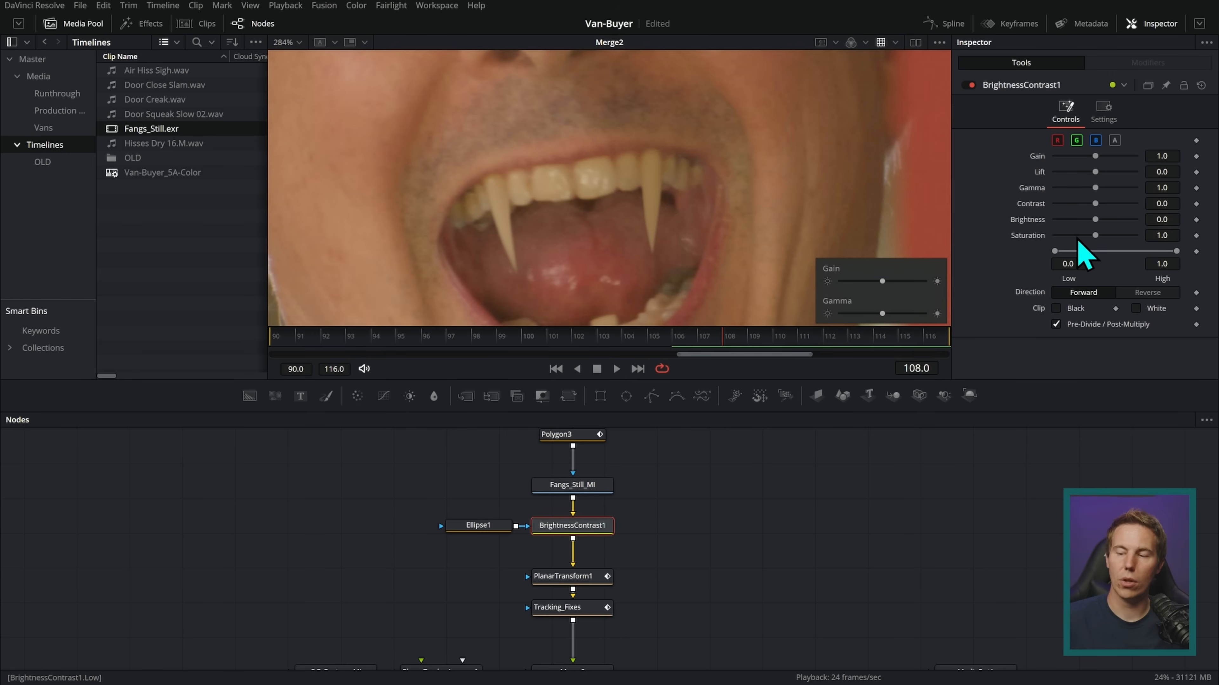
left_click_drag(1095, 157, 1071, 170)
left_click(1056, 325)
double_click(1041, 158)
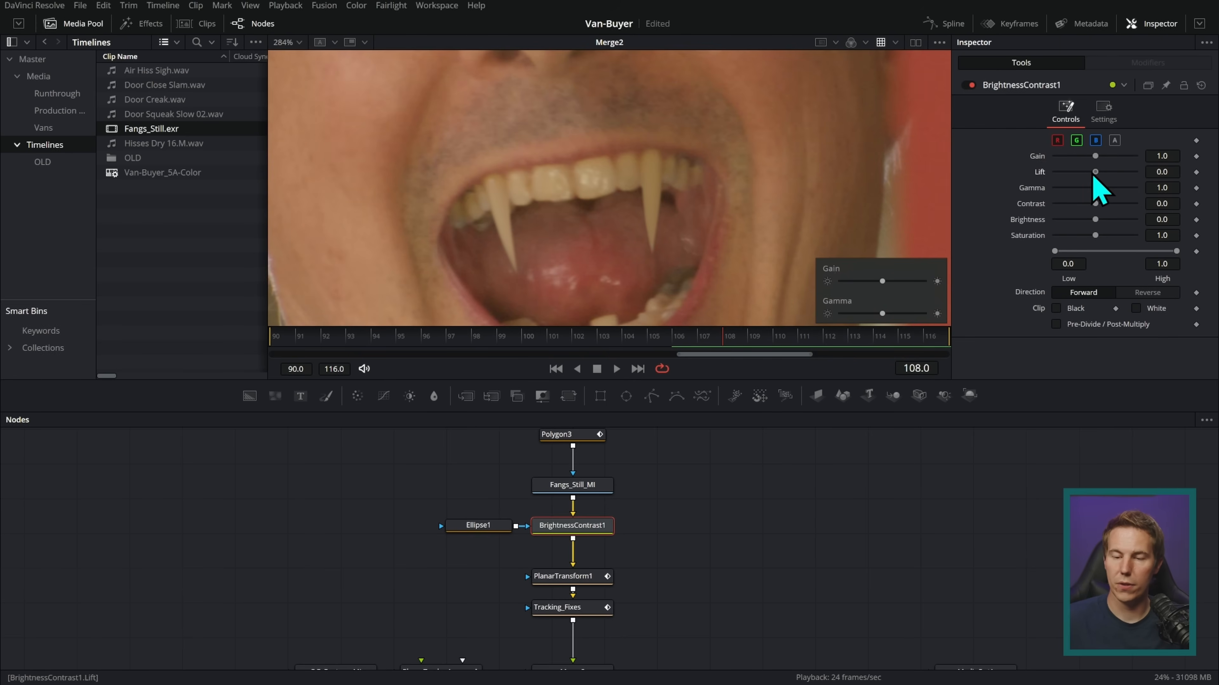
Test BrightnessContrast1's Lift at -0.31 and -0.16, enable Pre-Divide / Post-Multiply, and reset Lift
left_click_drag(1093, 175, 1081, 177)
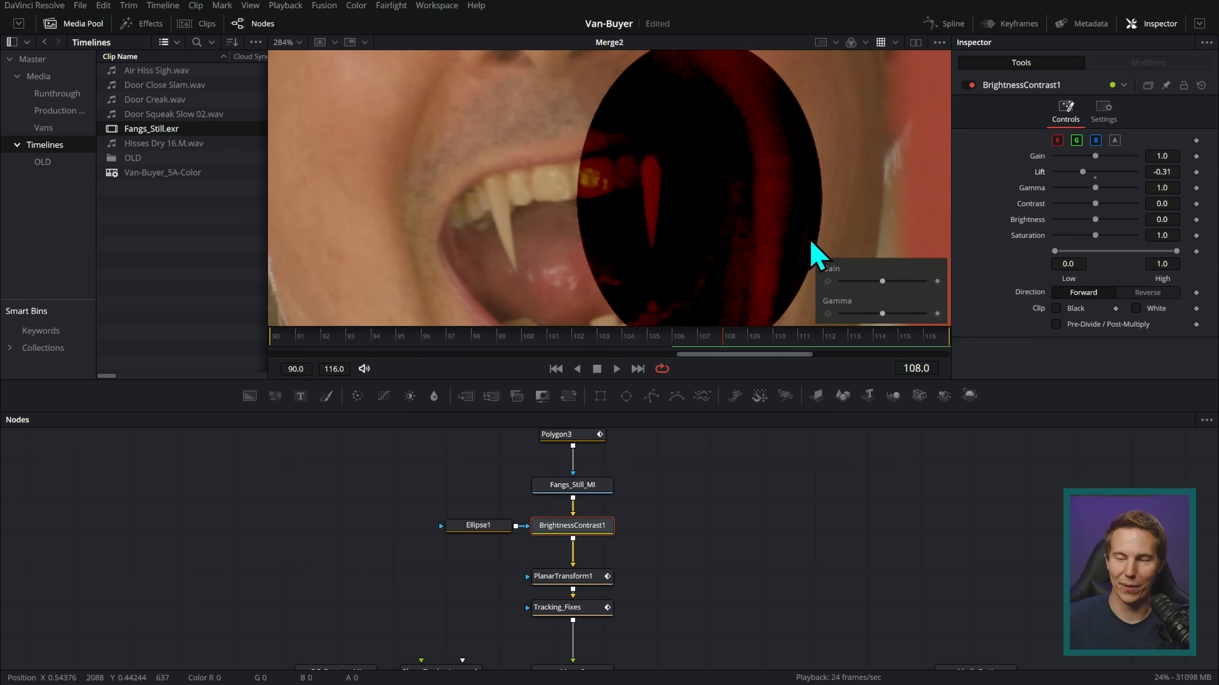
left_click_drag(1088, 172, 1089, 173)
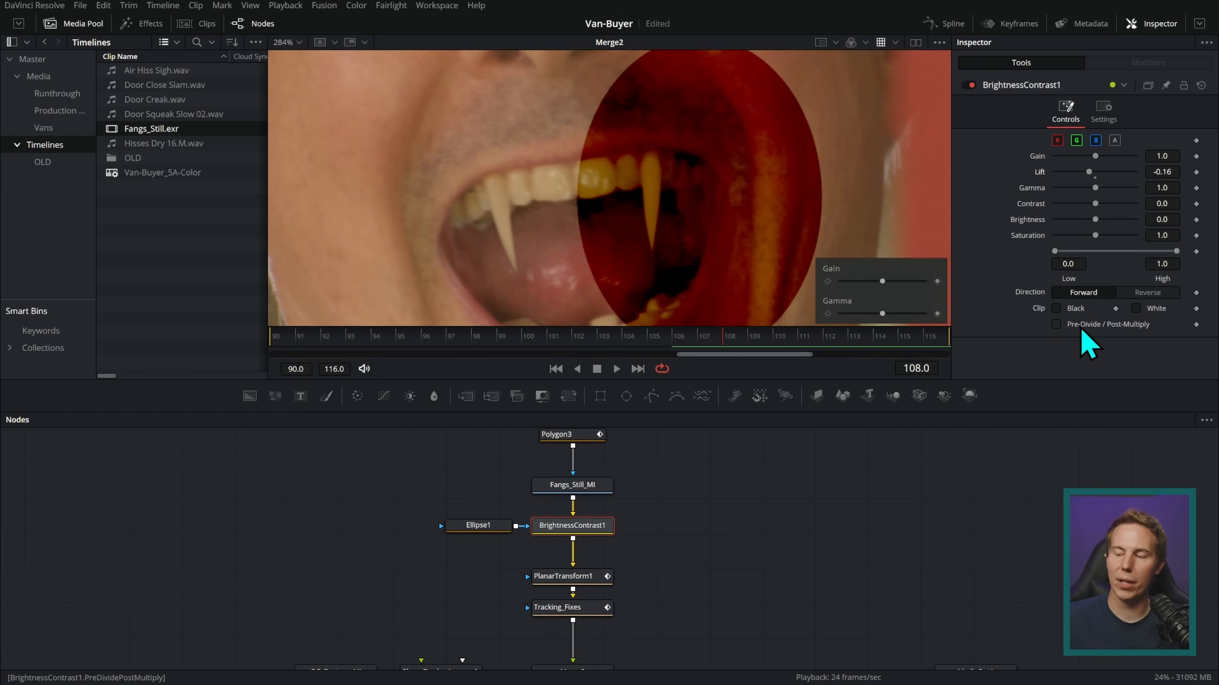
left_click(1057, 325)
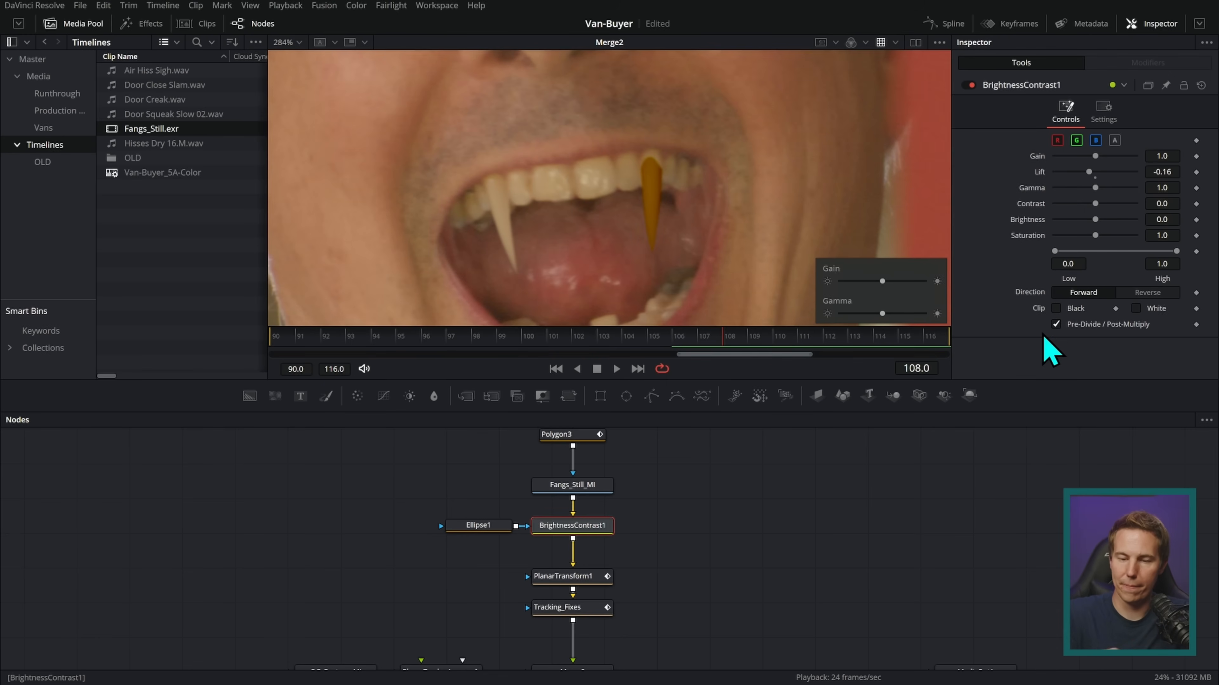
double_click(1039, 172)
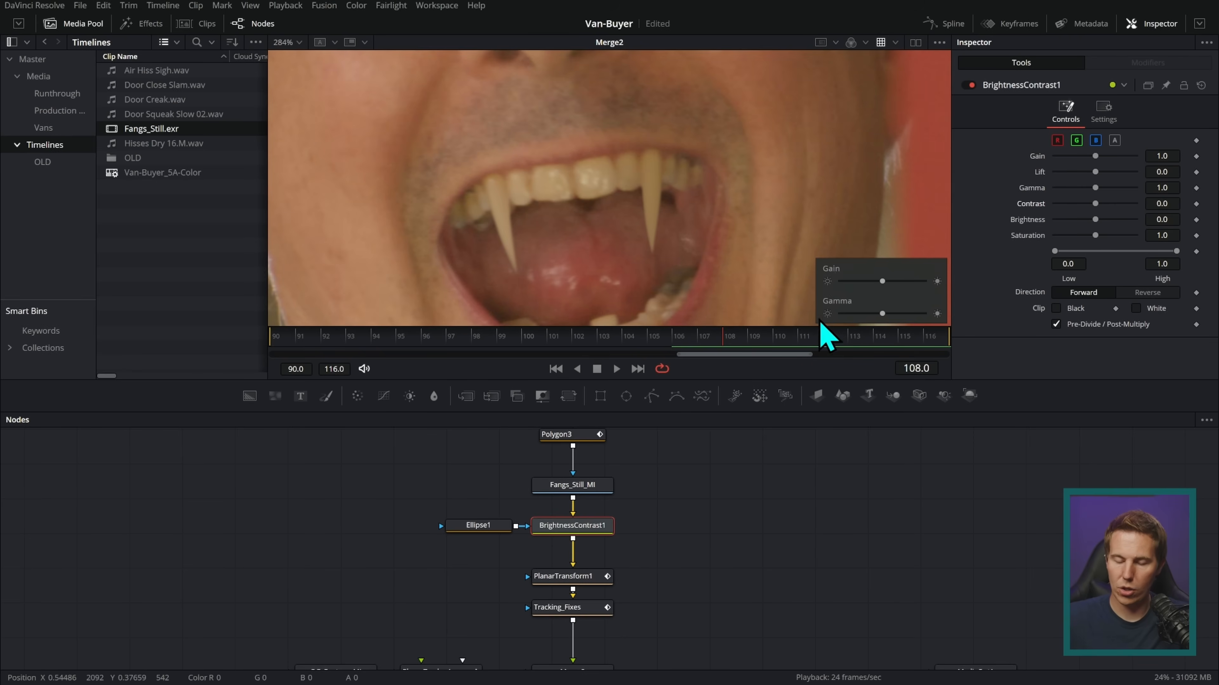
On frame 111, set BrightnessContrast1's Gamma to 0.91, Saturation to 0.809 and Gain to 0.987
left_click_drag(741, 341, 815, 336)
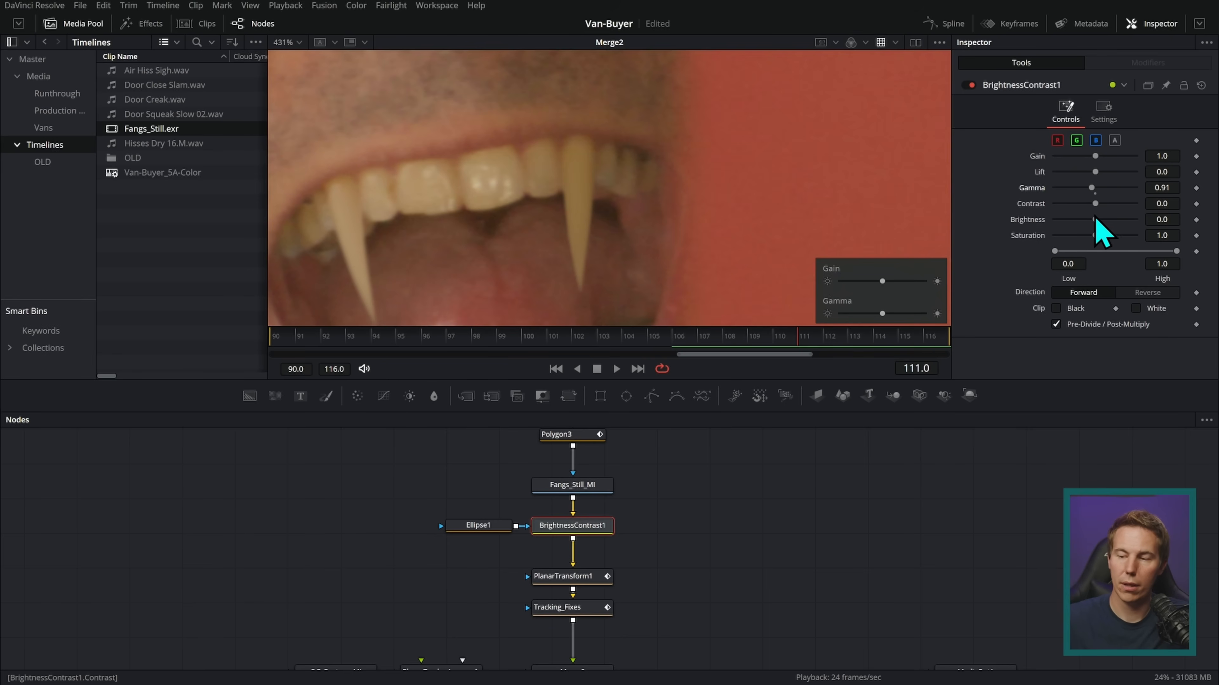
left_click_drag(1164, 235, 1152, 235)
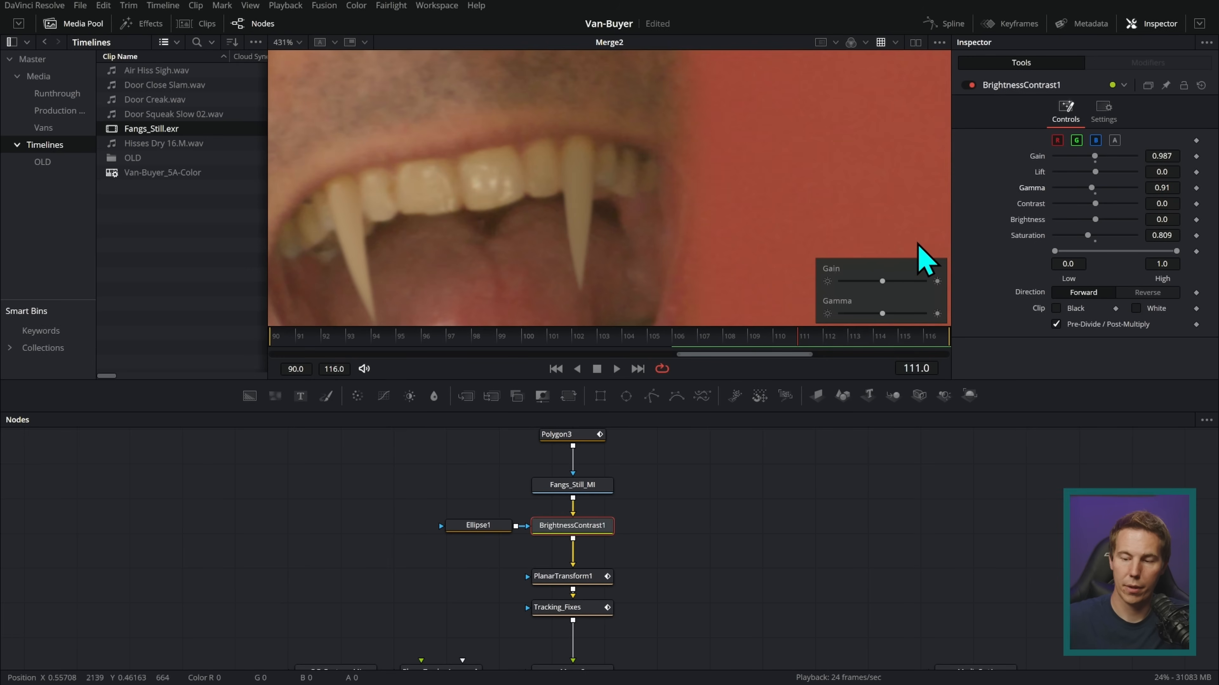
Examine the fang's color match by raising and lowering the viewer's Gain and Gamma, then turn the viewer's Gain / Gamma controls off
left_click_drag(882, 313, 879, 284)
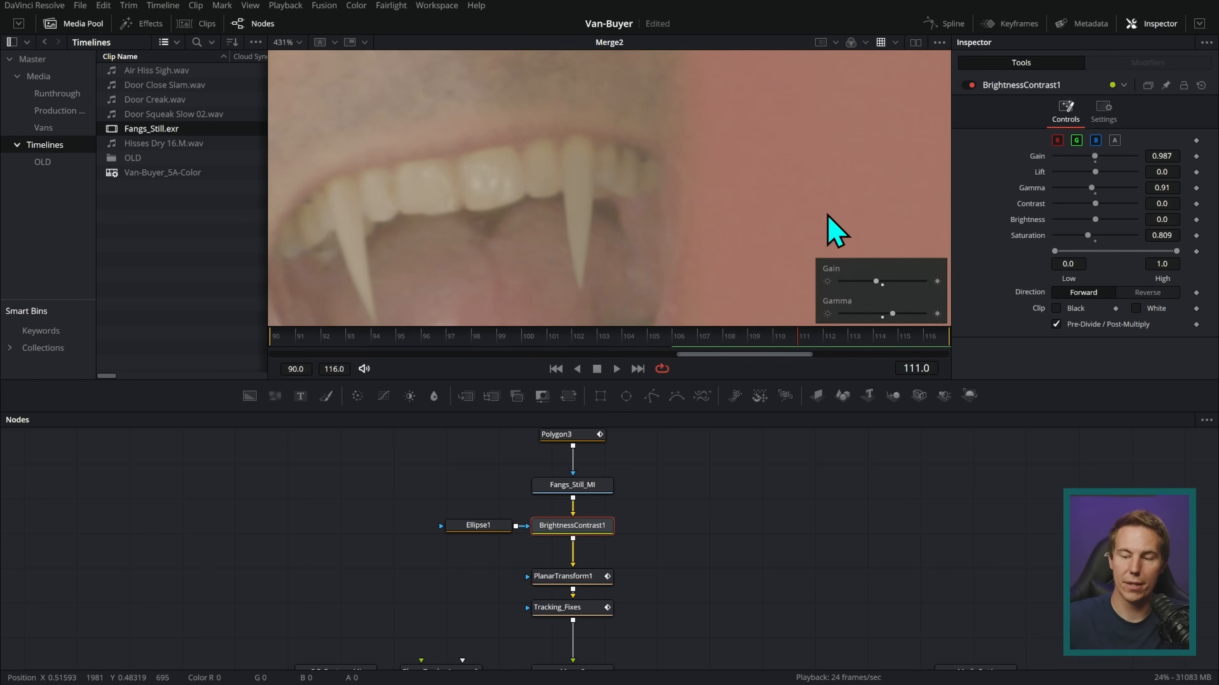
mouse_move(892, 313)
left_mouse_down()
mouse_move(878, 315)
mouse_move(887, 328)
mouse_move(886, 293)
left_mouse_up()
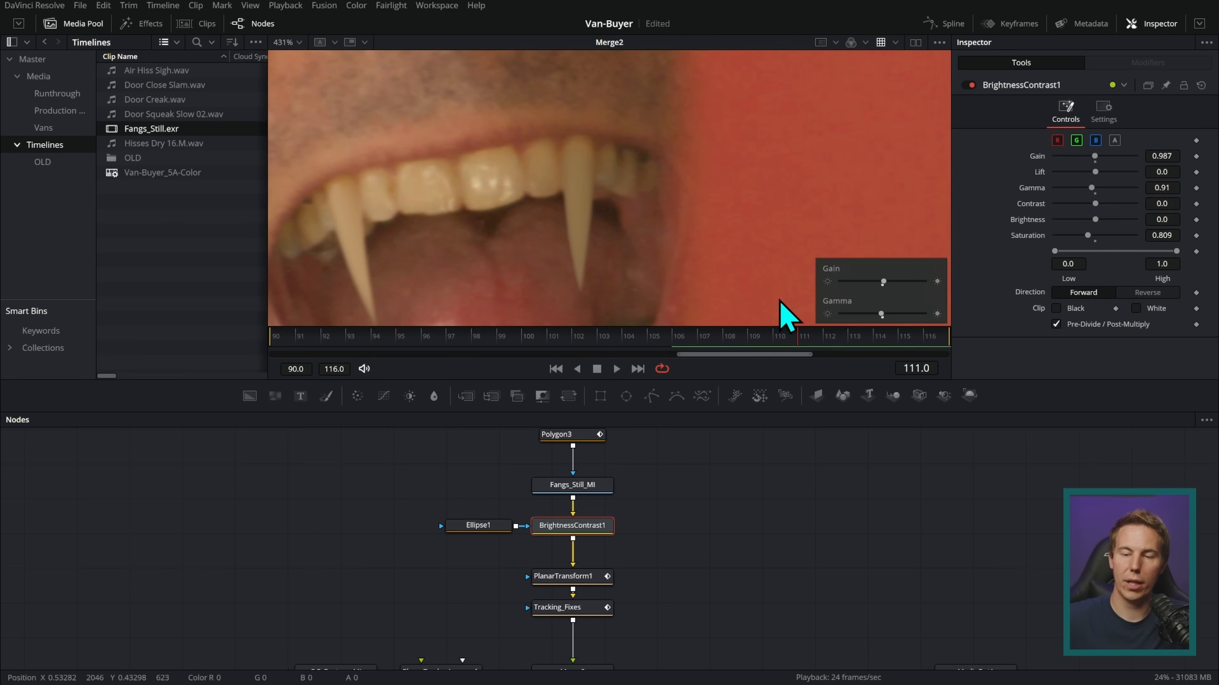
left_click_drag(883, 312, 880, 320)
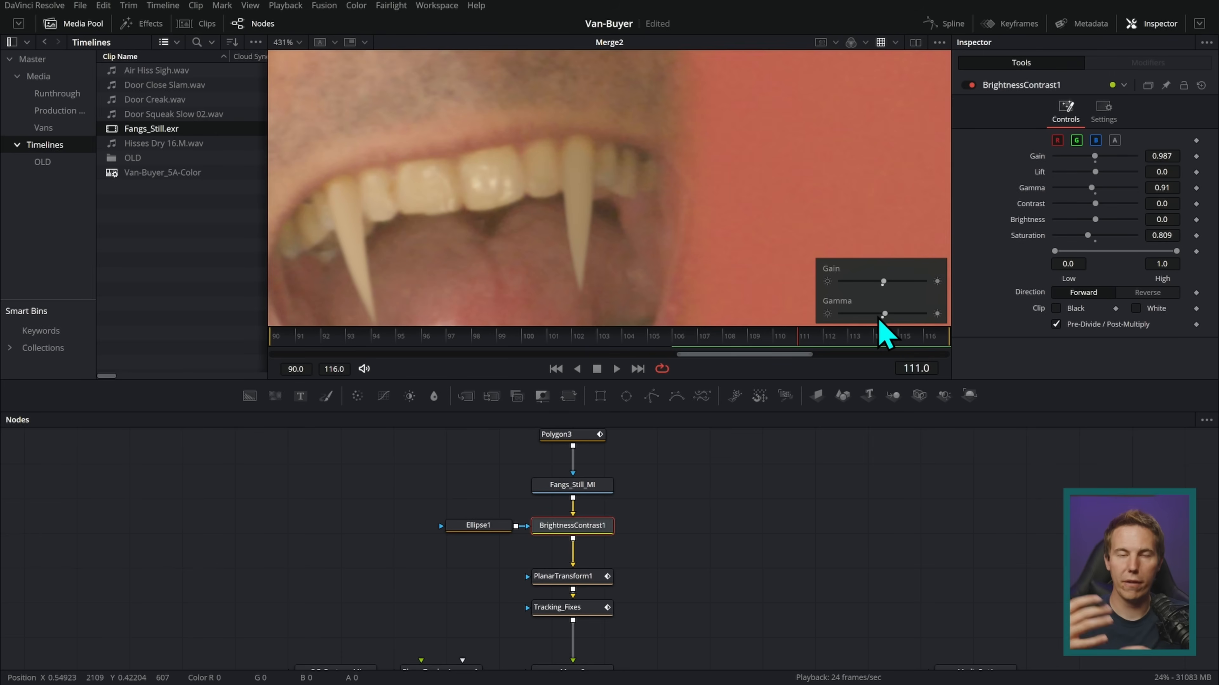
left_click_drag(887, 315, 882, 284)
left_click(939, 42)
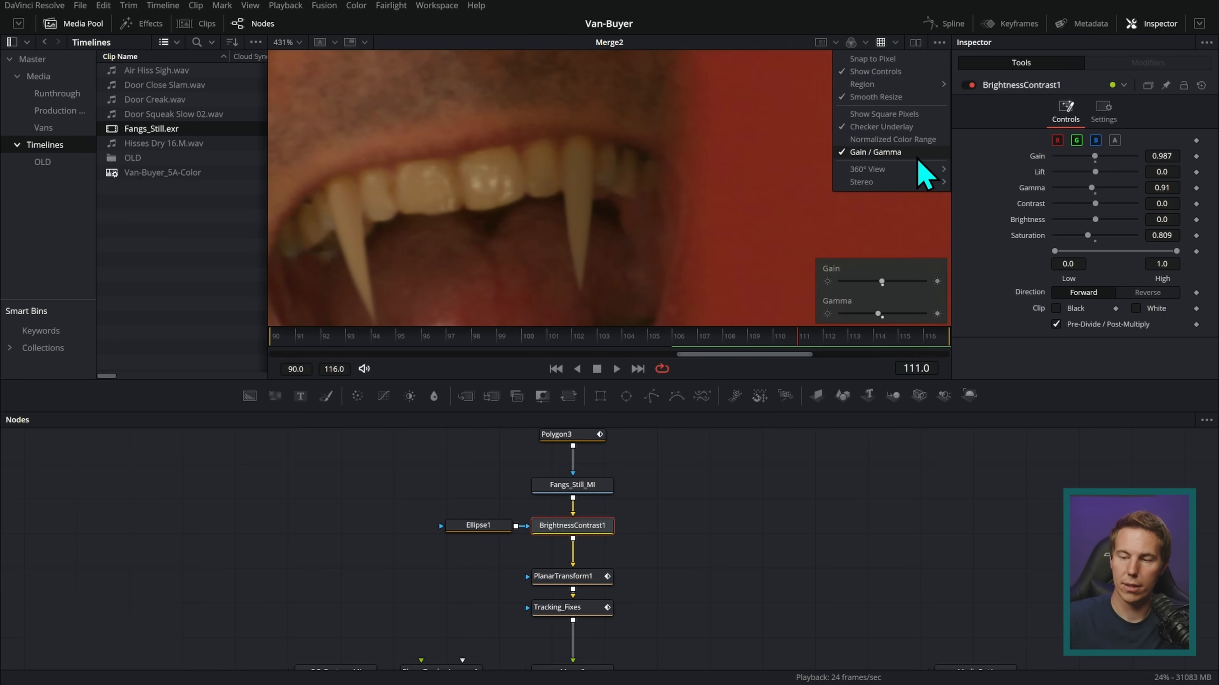
left_click(917, 155)
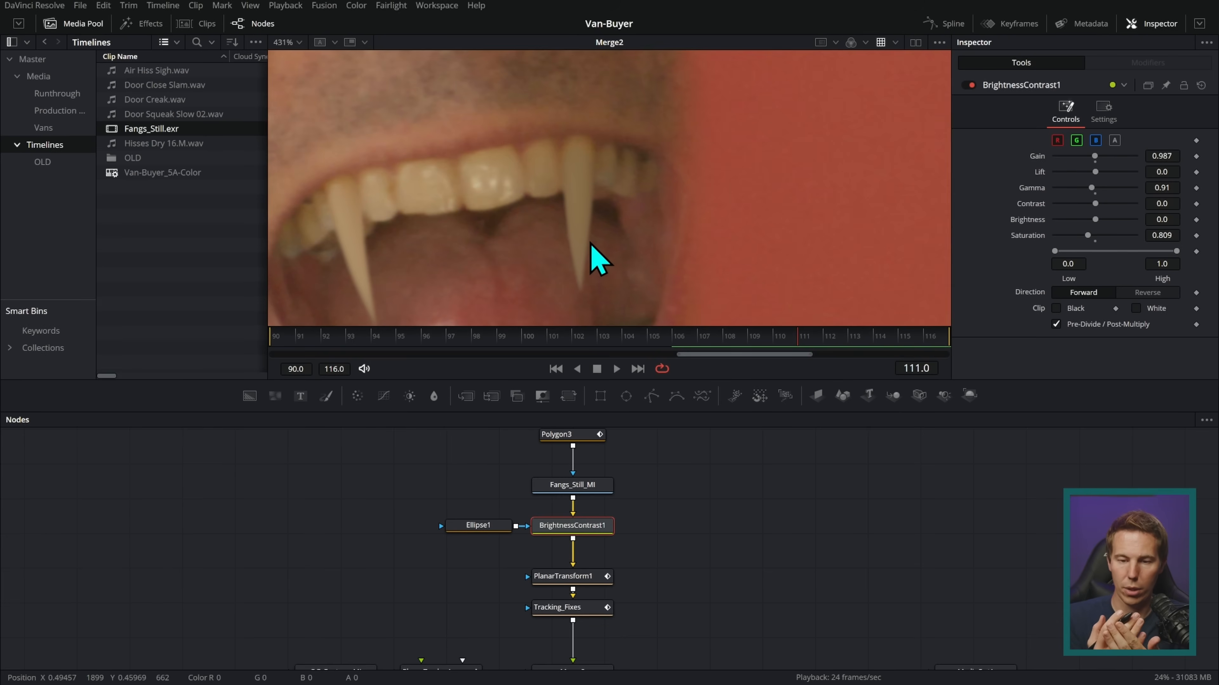
Compare the correction at frames 103 and 111, then keyframe BrightnessContrast1's Blend at 1.0 on frame 111
left_click_drag(789, 338, 648, 341)
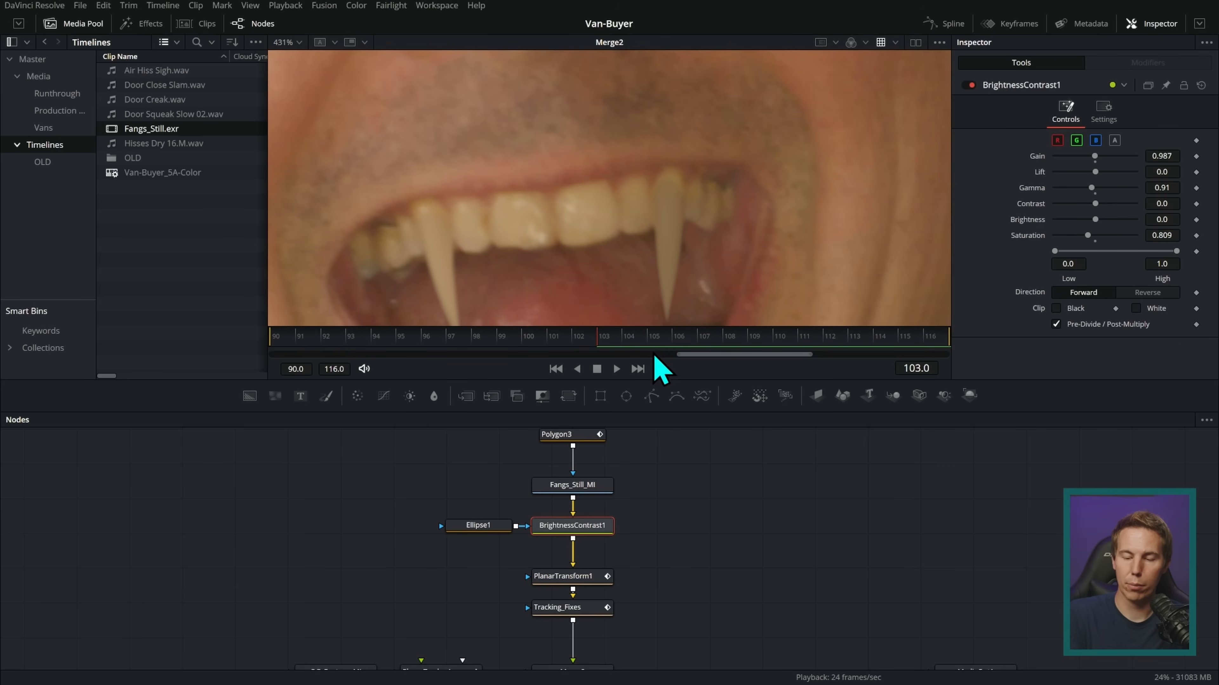
left_click_drag(655, 342, 809, 340)
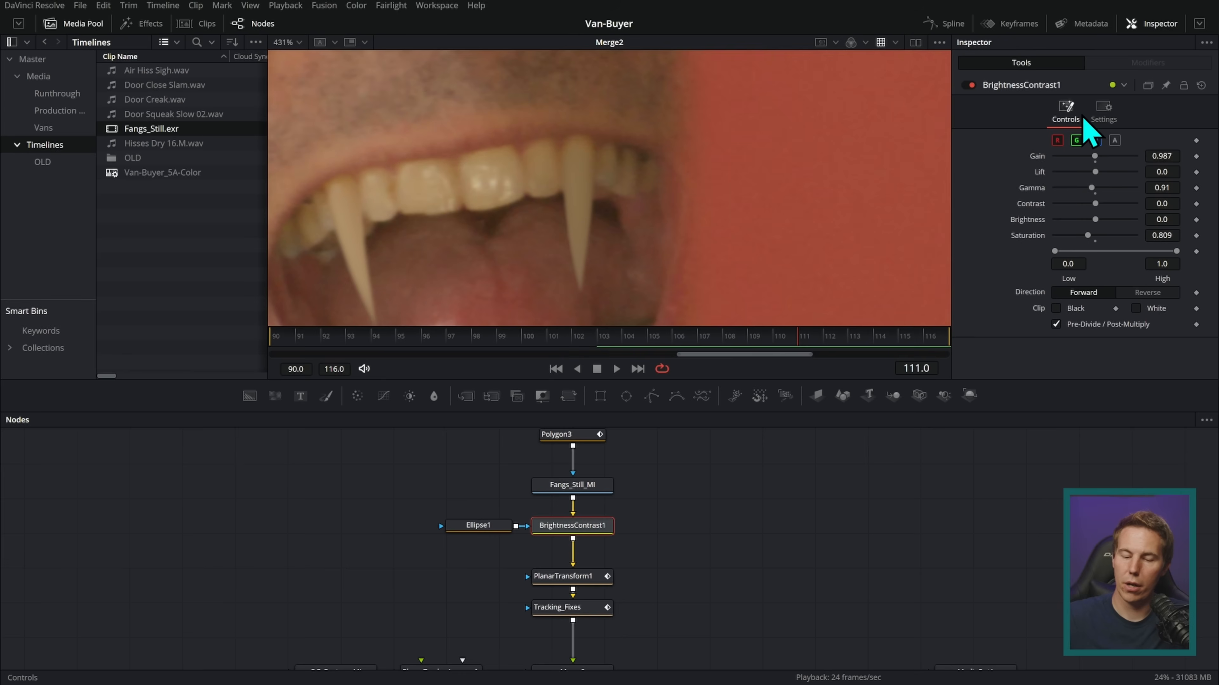
left_click(1104, 115)
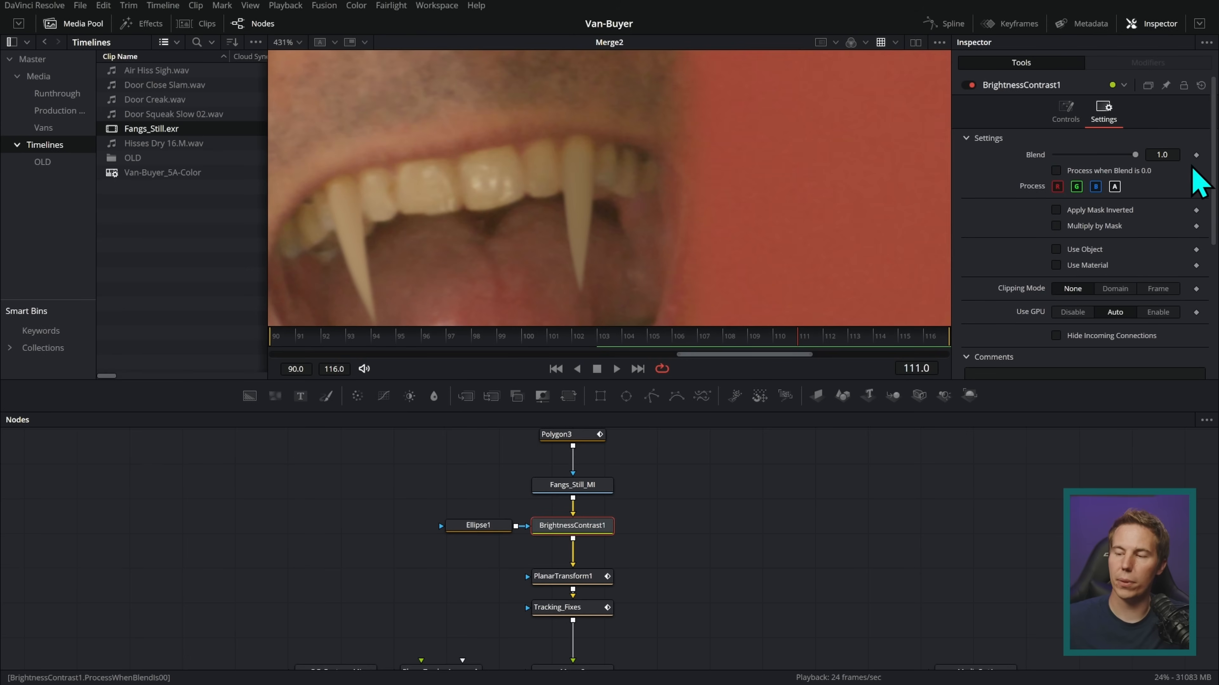
left_click(1197, 155)
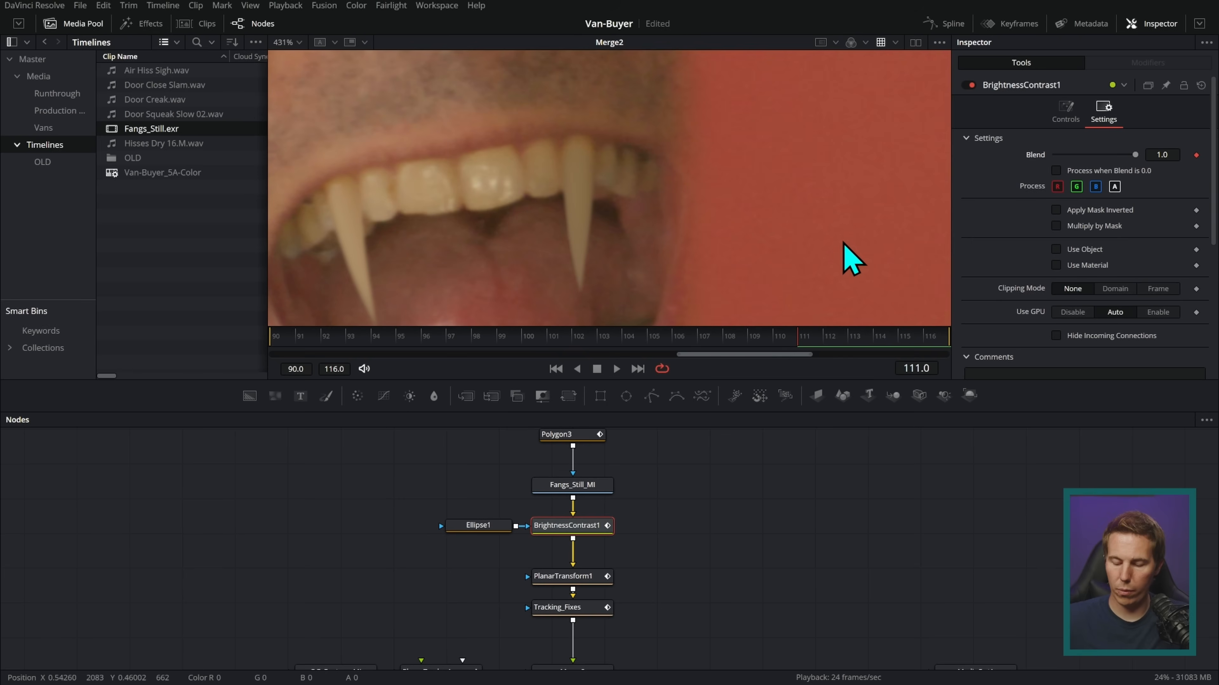
Keyframe the Blend of BrightnessContrast1 to 0.0 at frame 109
key("Left")
key("Left")
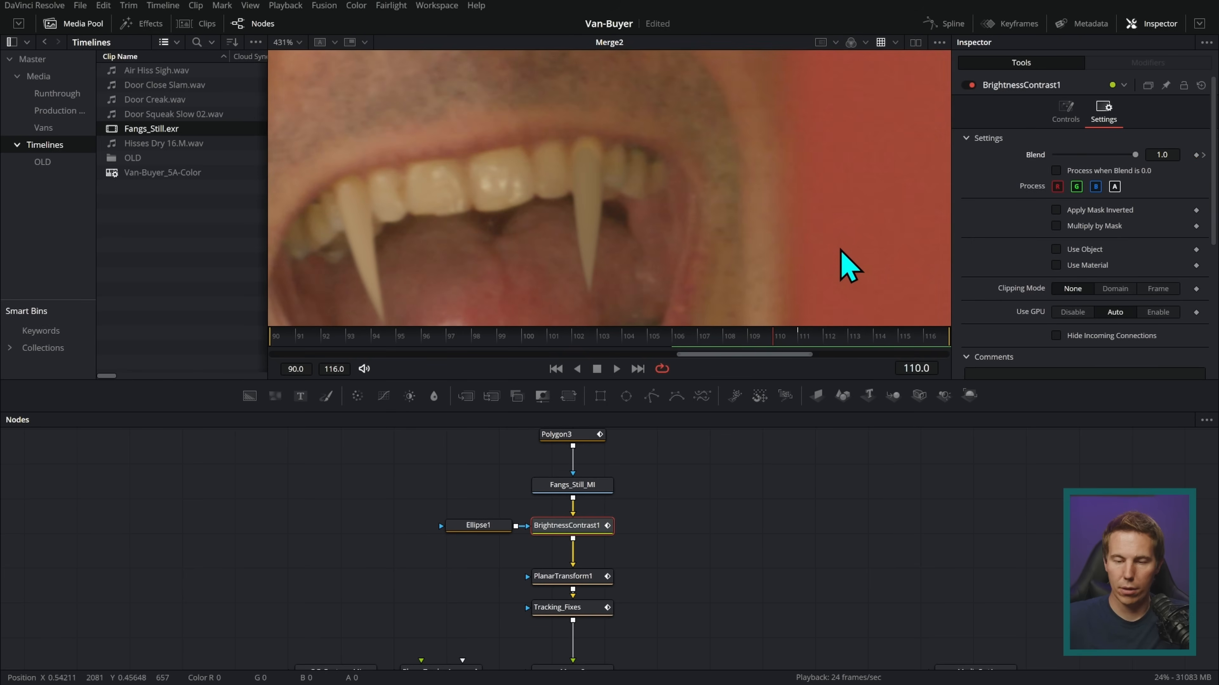
key("Right")
key("Right")
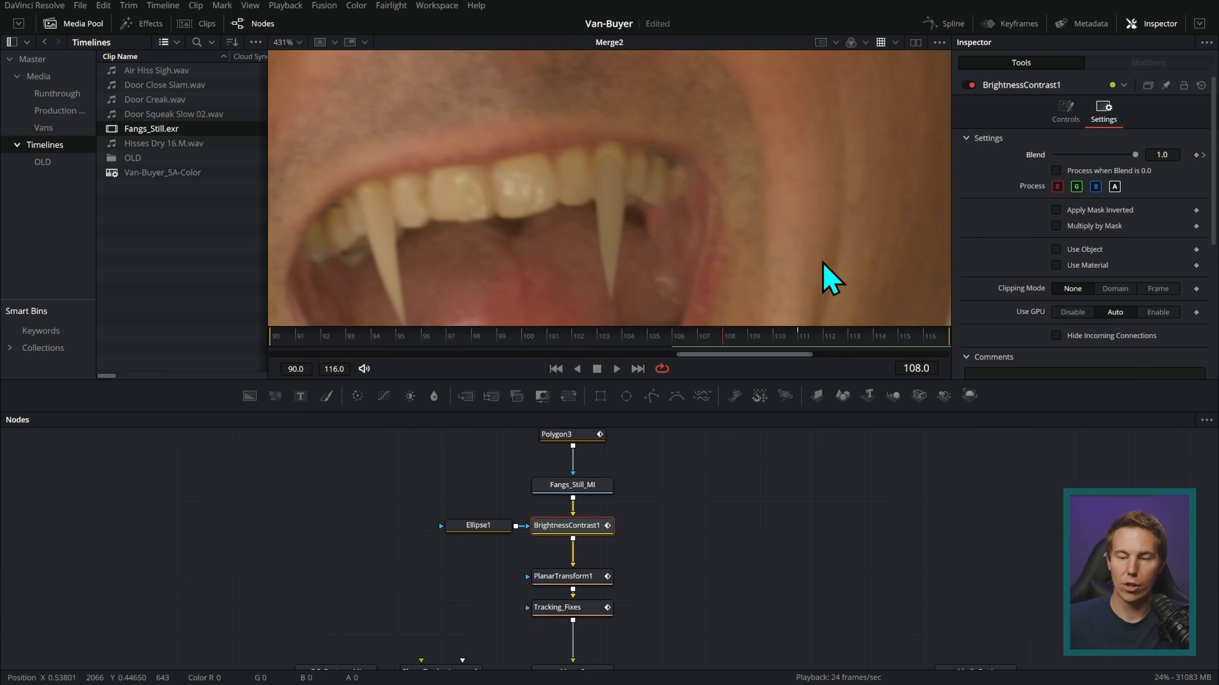
key("Right")
key("Left")
key("Left")
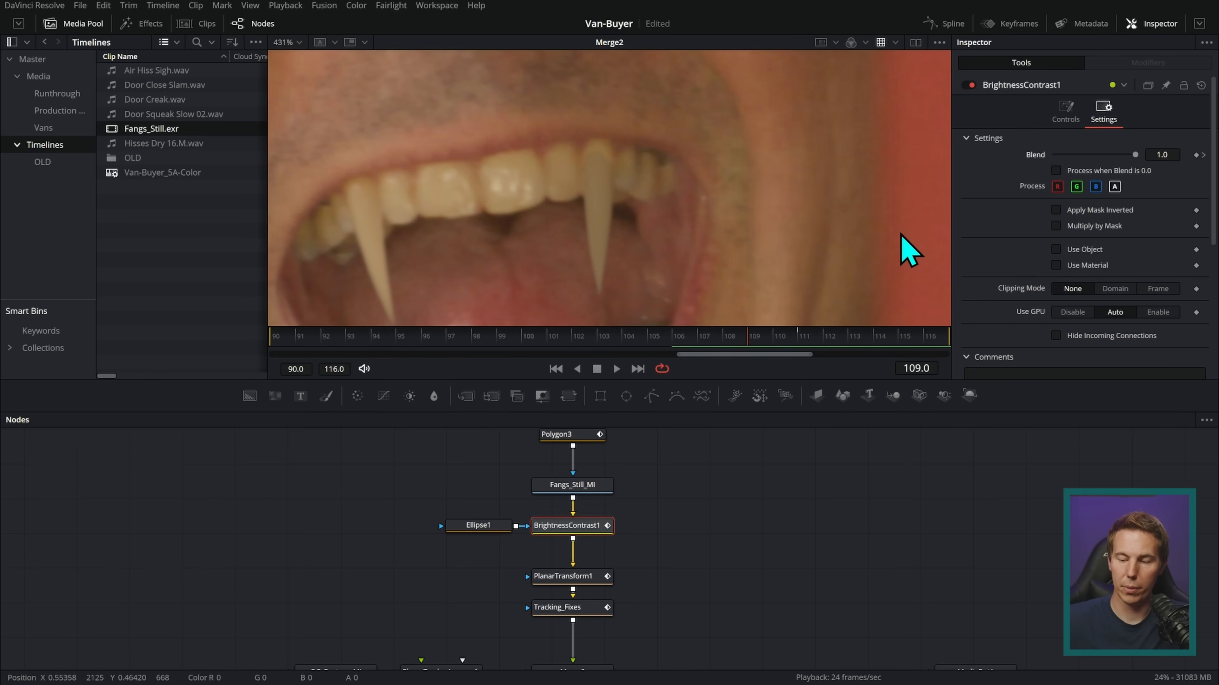
left_click_drag(1134, 155, 926, 212)
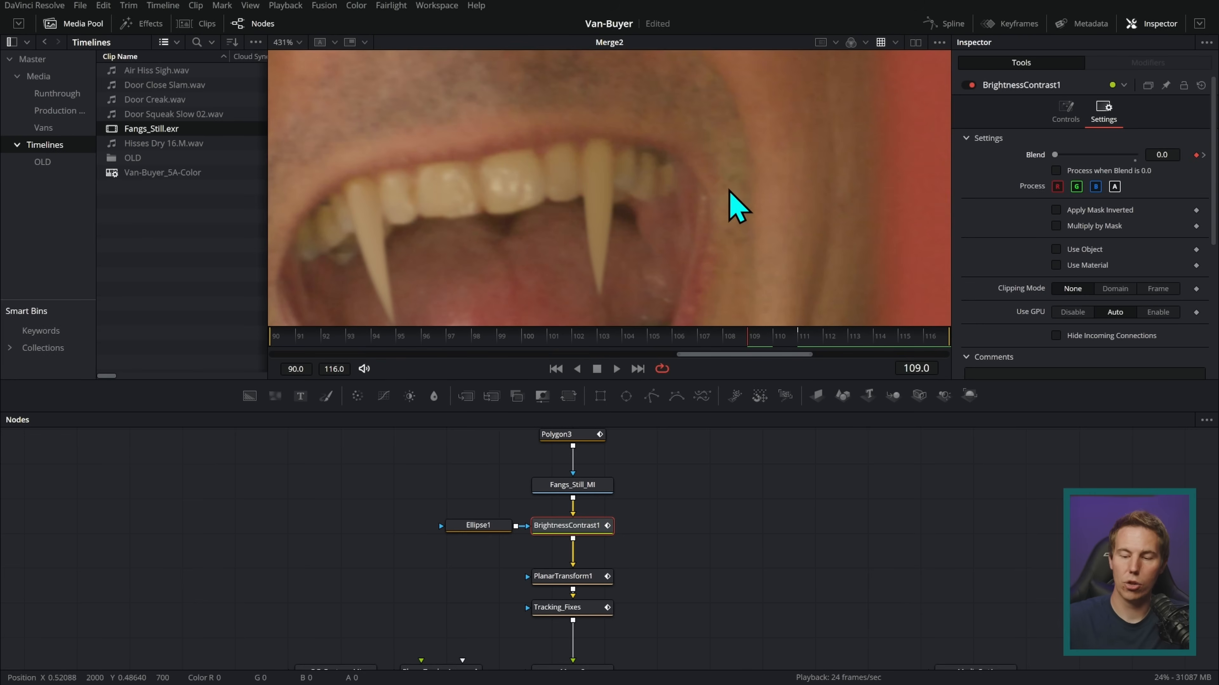
Step back and forth through the frames around 109 to 112 to examine how the fang brightness fades in near the door edge
left_click(798, 344)
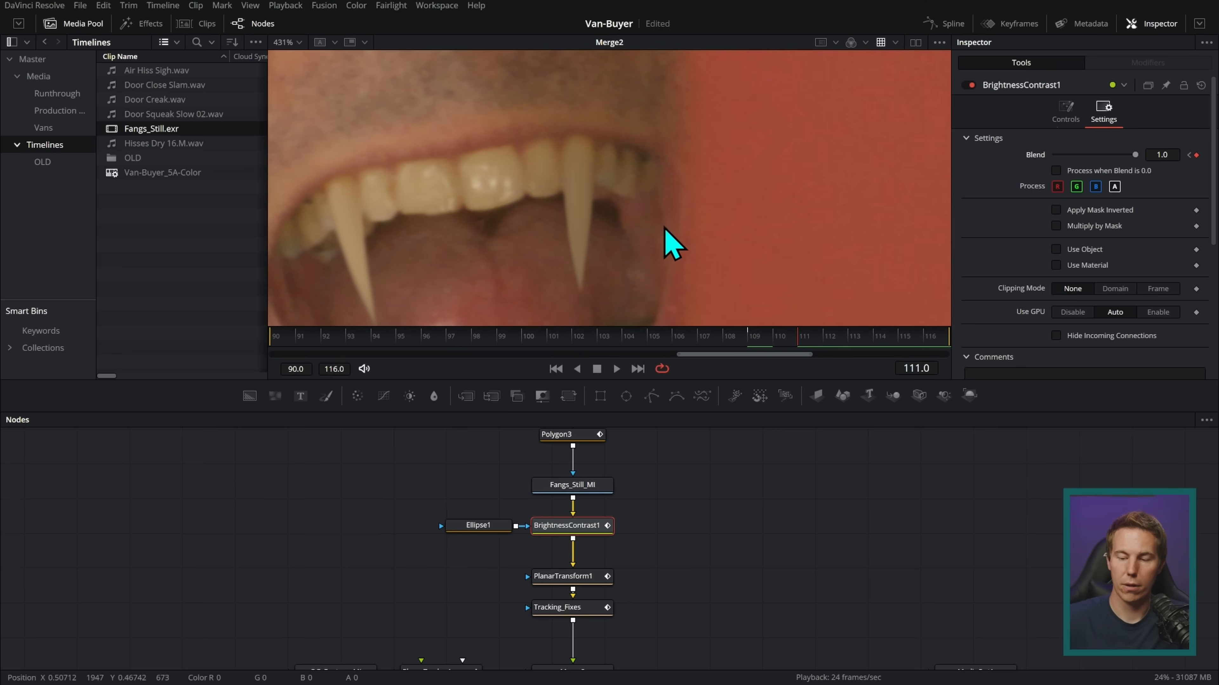
left_click_drag(795, 341, 774, 341)
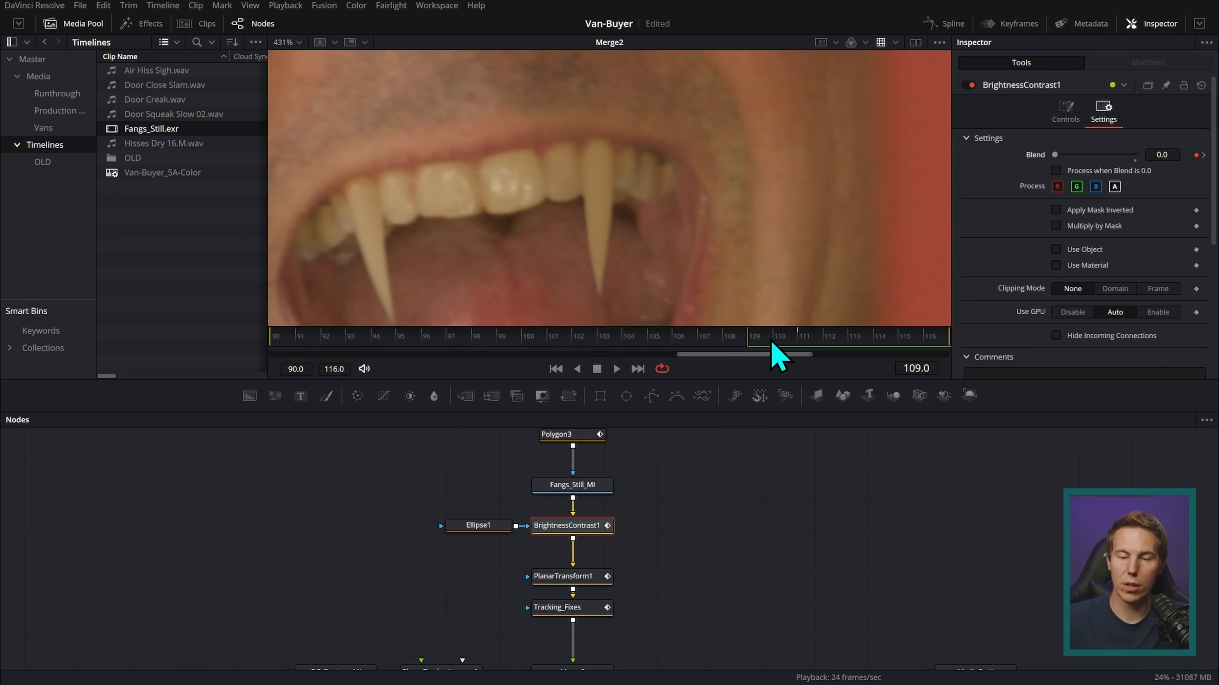
left_click(792, 342)
key("Left")
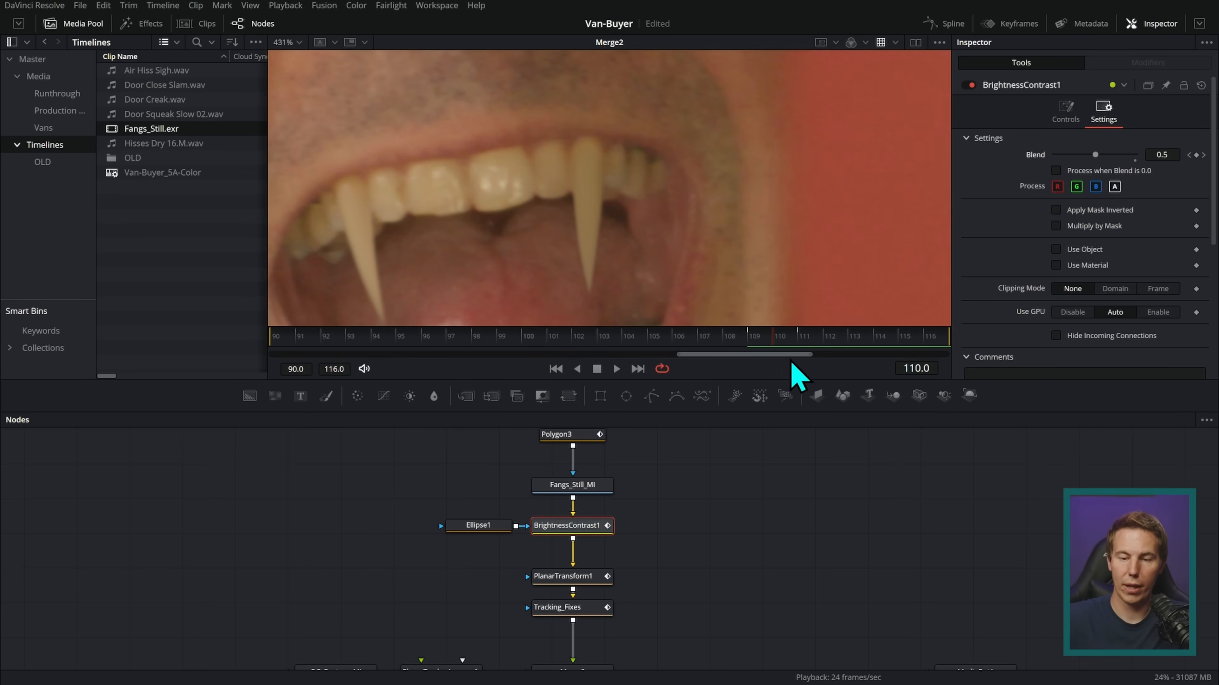
key("Left")
key("Left")
key("Right")
key("Right")
key("Left")
key("Right")
key("Left")
key("Right")
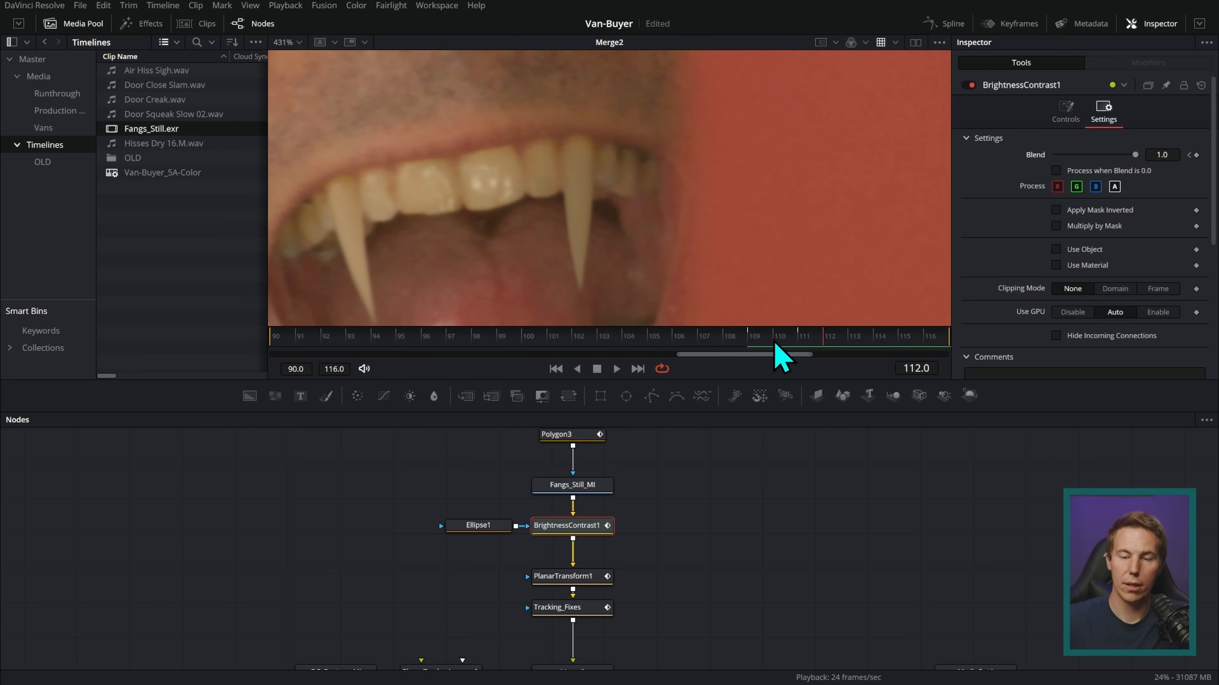
key("Right")
key("Right")
key("Left")
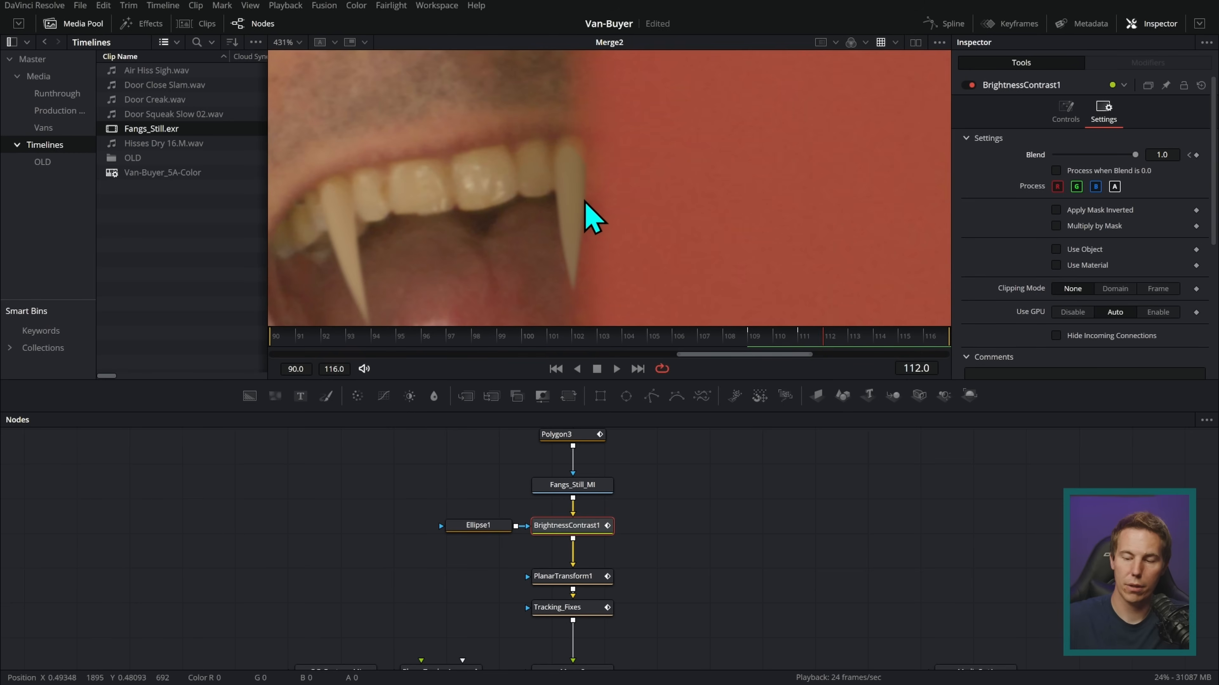
Replace the BrightnessContrast1 Blend keyframe at frame 111 with a 1.0 keyframe at frame 112, and show the node's colour controls
key("Left")
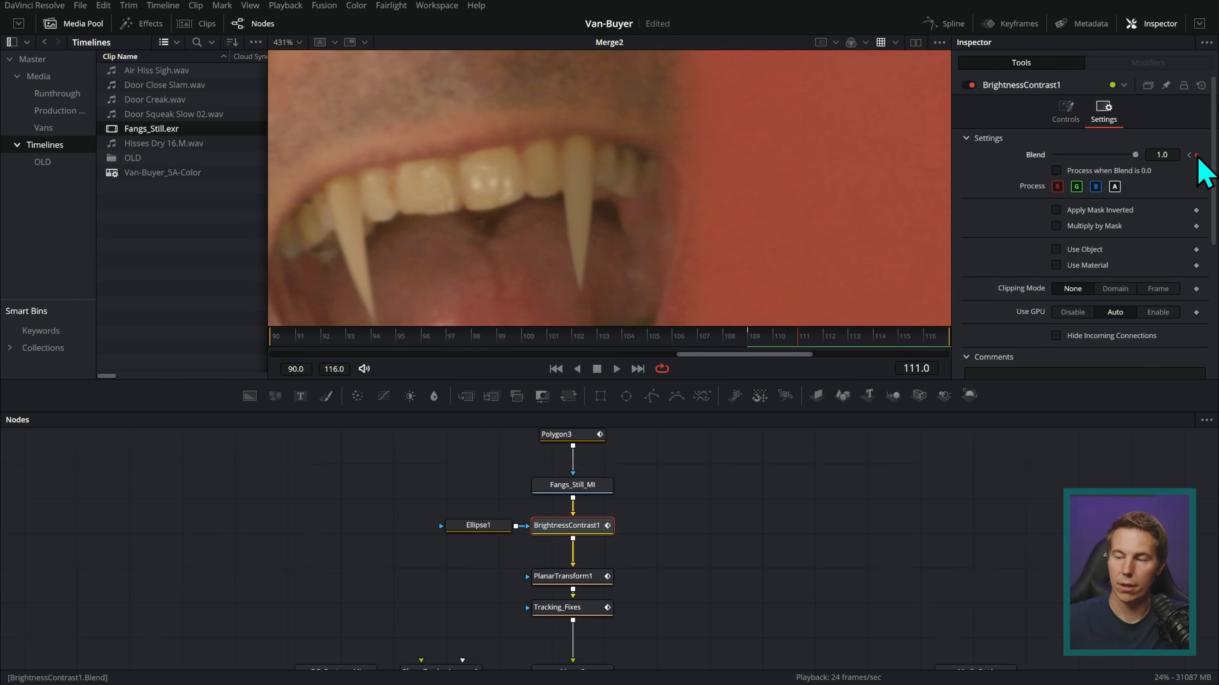
key("Right")
mouse_move(1133, 155)
left_mouse_down()
mouse_move(1056, 156)
mouse_move(1148, 153)
left_mouse_up()
left_click(1065, 115)
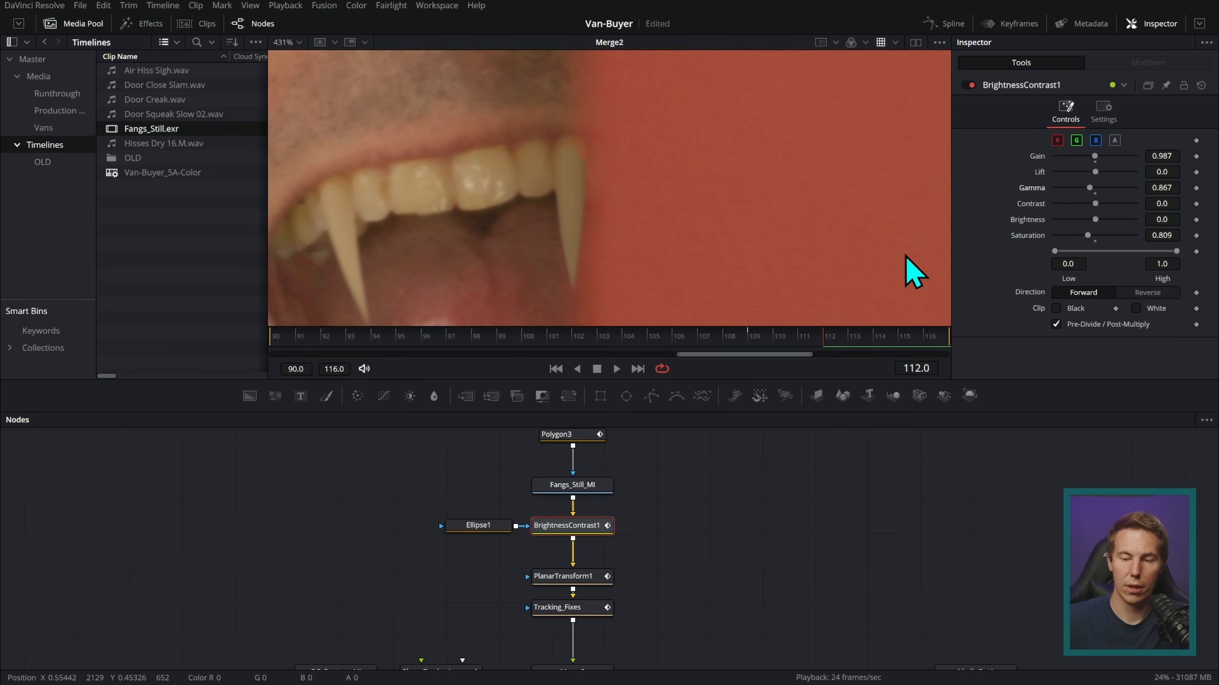
Check the adjusted brightness fade on the fangs frame by frame up to frame 112, where the door edge reaches the fang
key("Left")
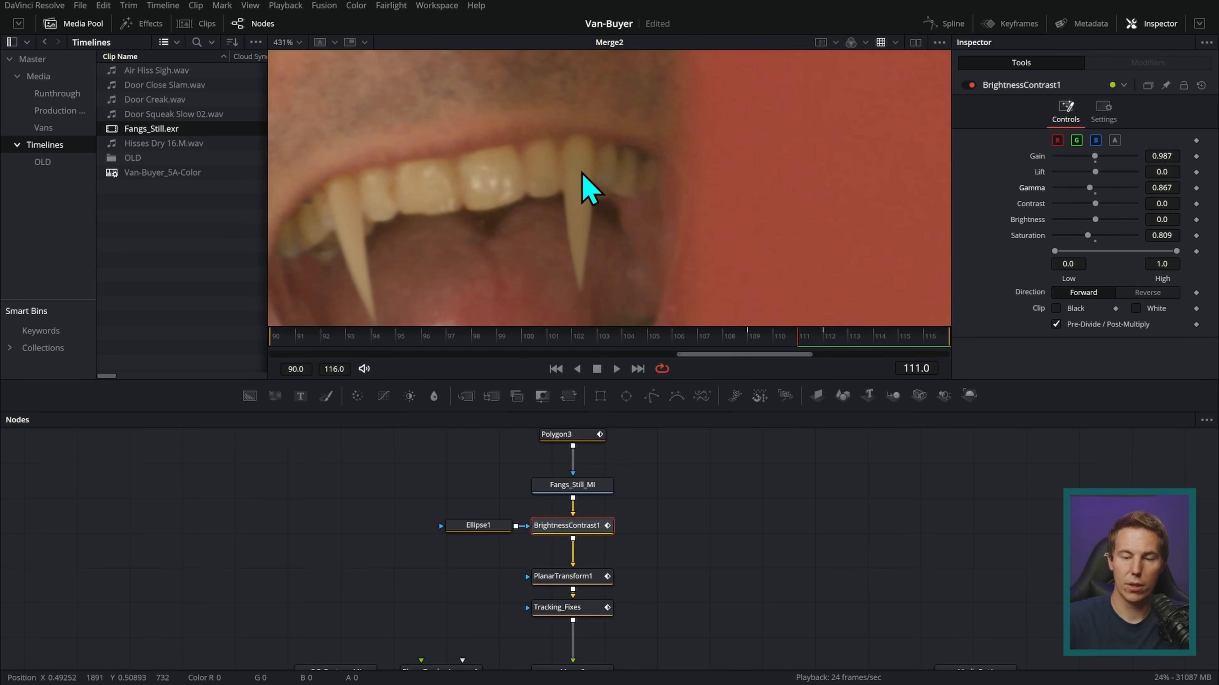
key("Left")
key("Left")
key("Left")
key("Right")
key("Right")
key("Right")
key("Right")
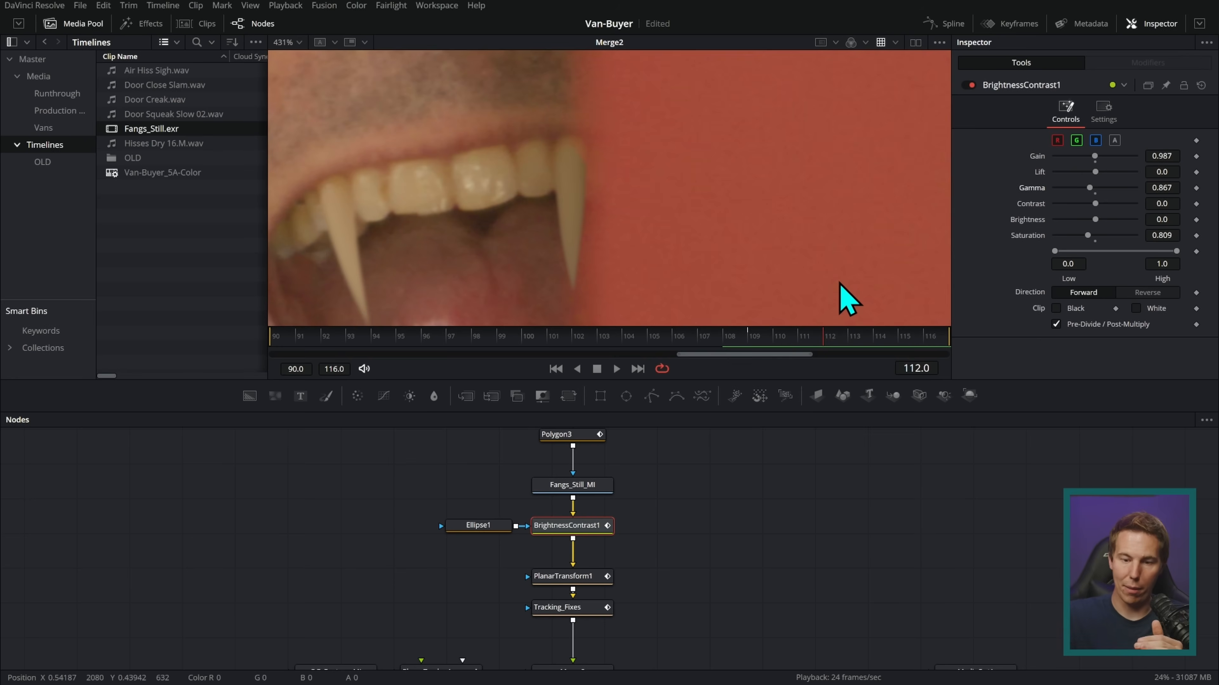
key("Left")
key("Left")
key("Left")
key("Left")
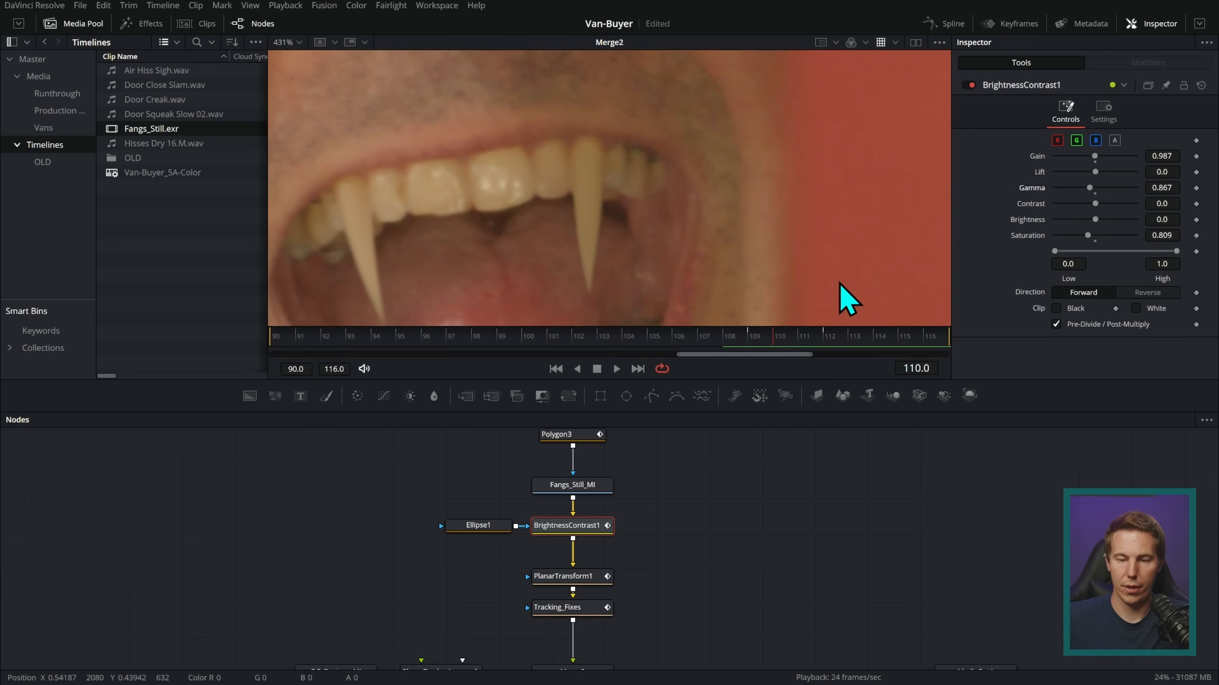
key("Right")
key("Right")
key("Right")
key("Right")
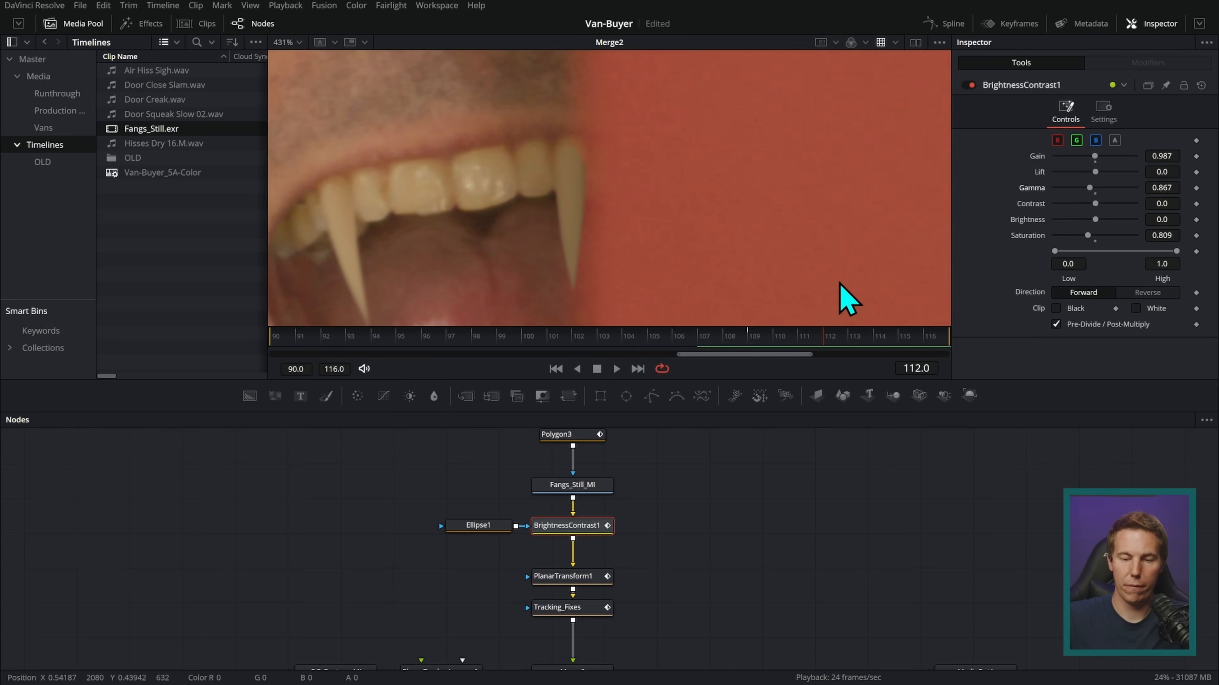
key("Left")
key("Right")
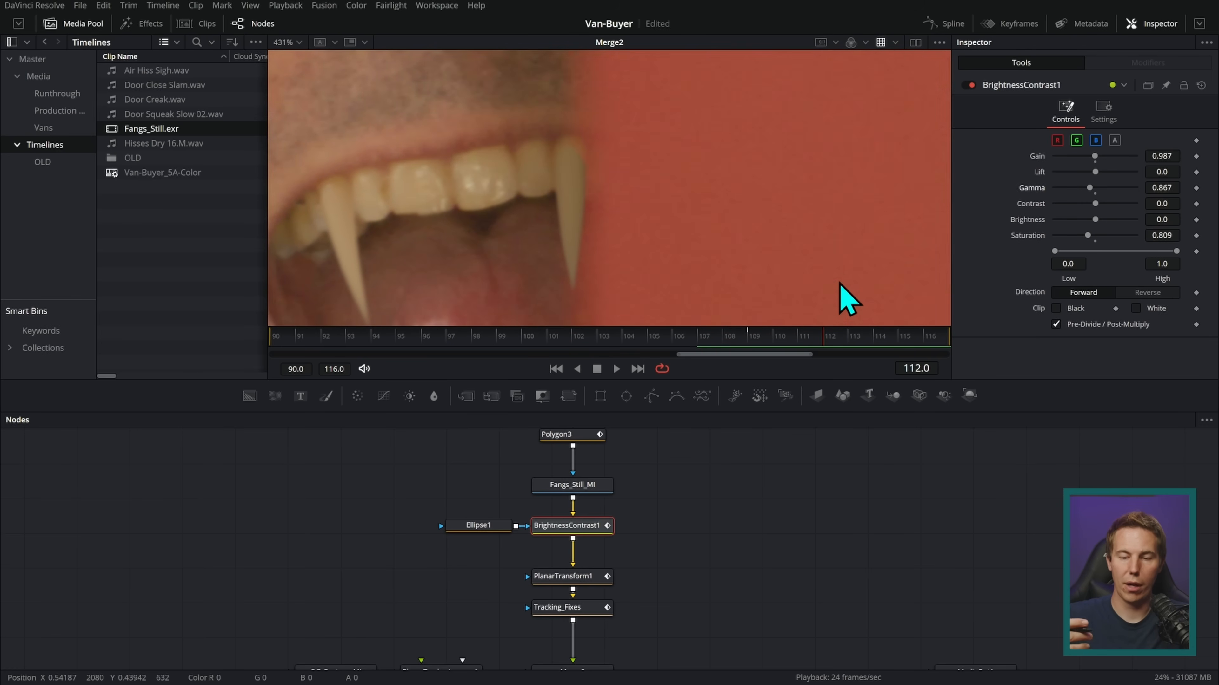
key("Left")
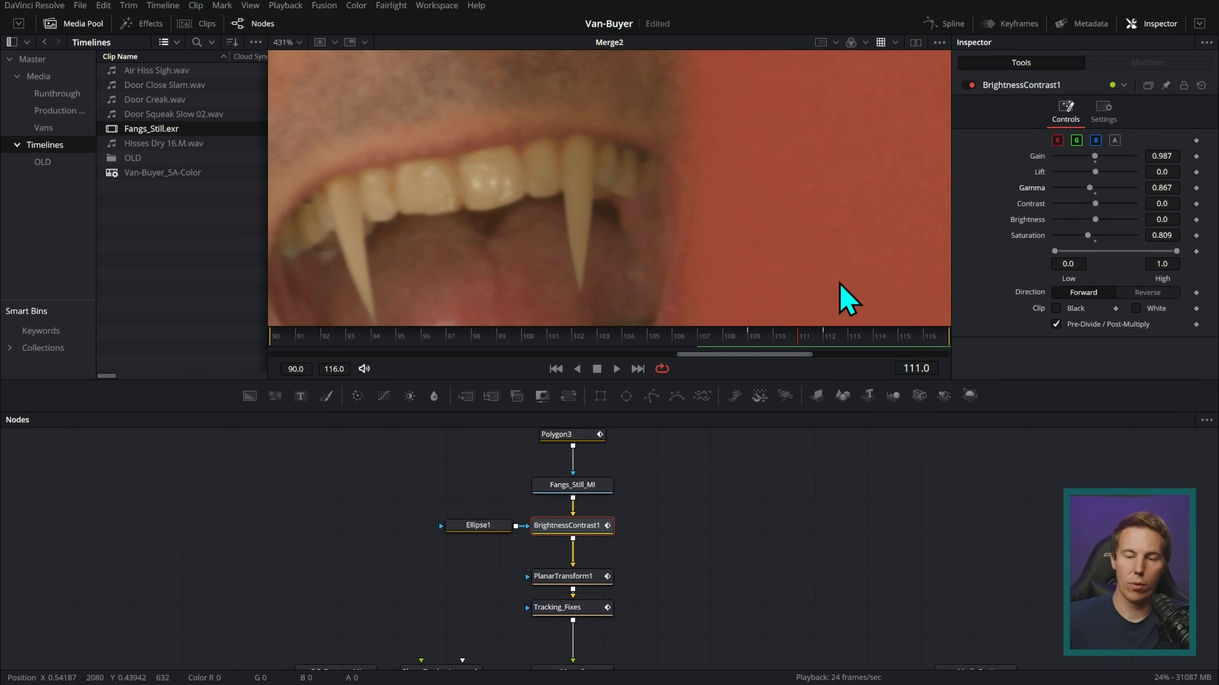
key("Right")
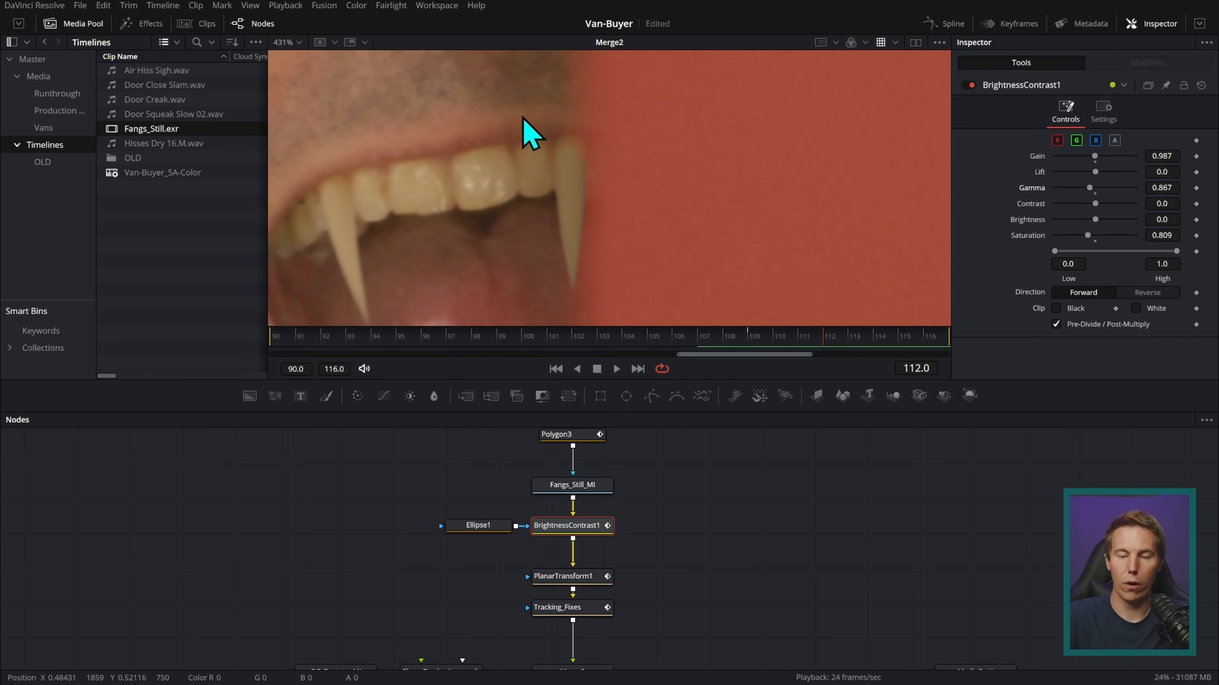
Add a Rectangle mask node below Merge2 and connect it to Merge2's effect mask input
scroll(696, 202, "down", 3)
left_click_drag(775, 211, 722, 207)
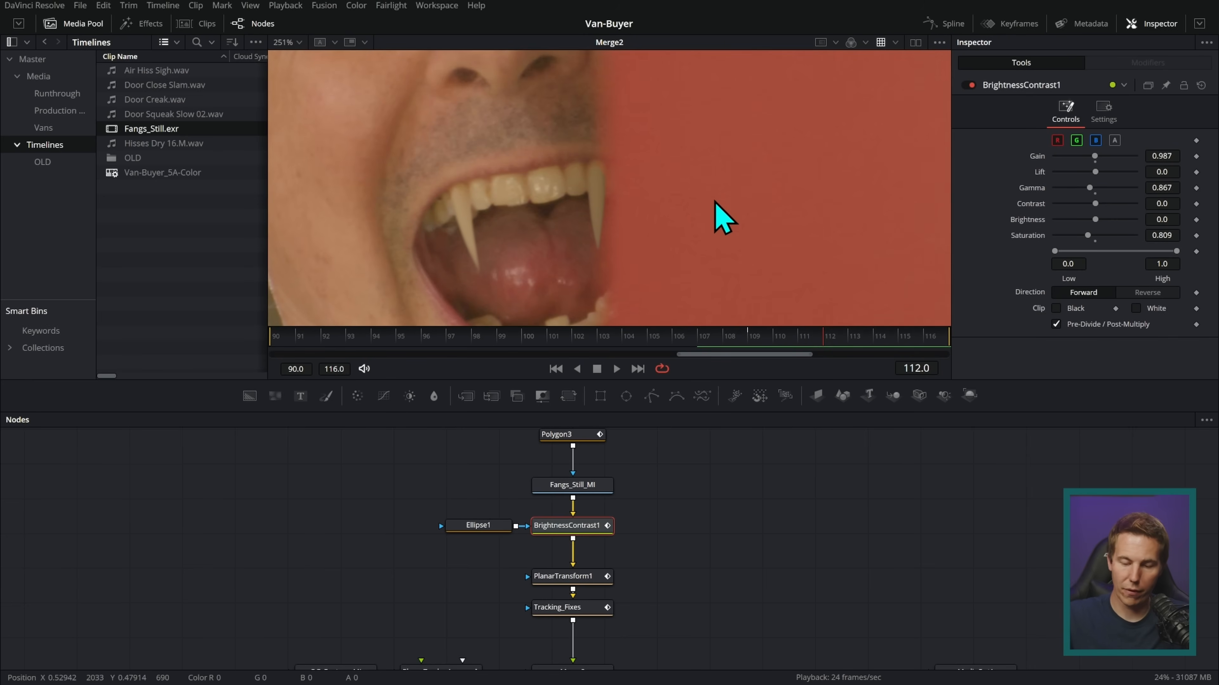
left_click_drag(778, 380, 780, 370)
left_click_drag(785, 506, 730, 453)
scroll(727, 490, "down", 1)
left_click_drag(734, 506, 765, 448)
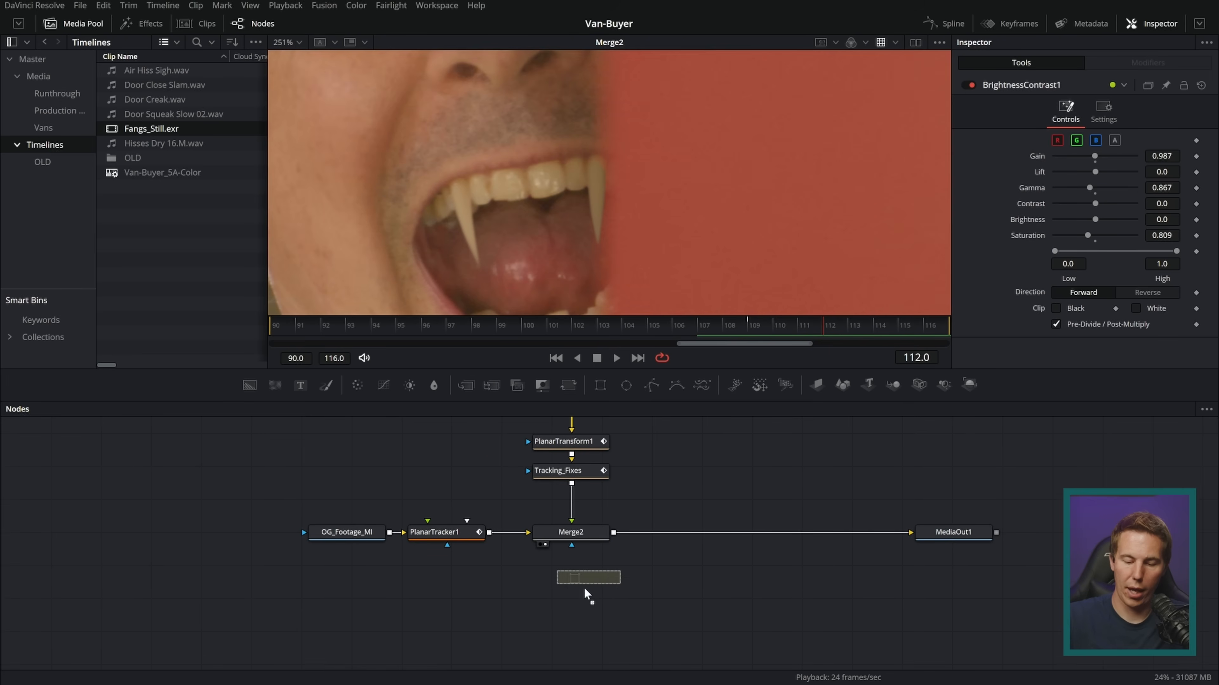
left_click_drag(584, 589, 574, 619)
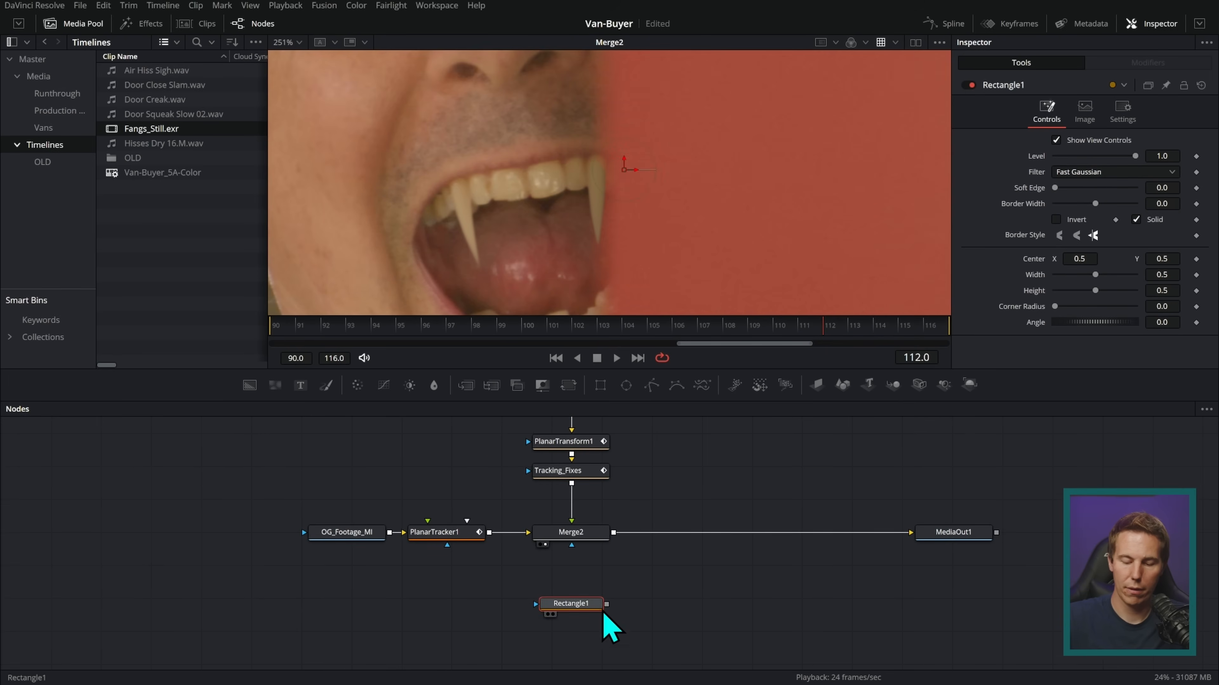
left_click_drag(607, 604, 602, 538)
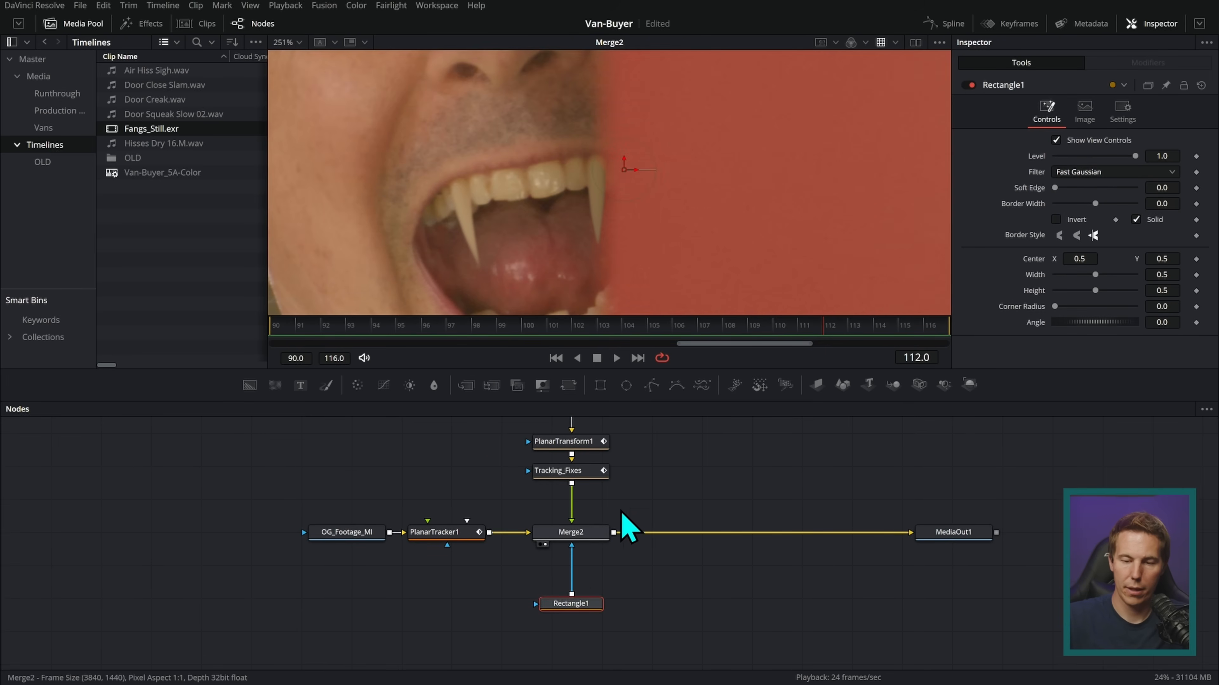
Fit the rectangle mask over the red door from the face edge, with height about 1.22, width about 0.186 and centre X about 0.588
key("ctrl+f")
scroll(767, 250, "down", 3)
left_click_drag(721, 286, 721, 384)
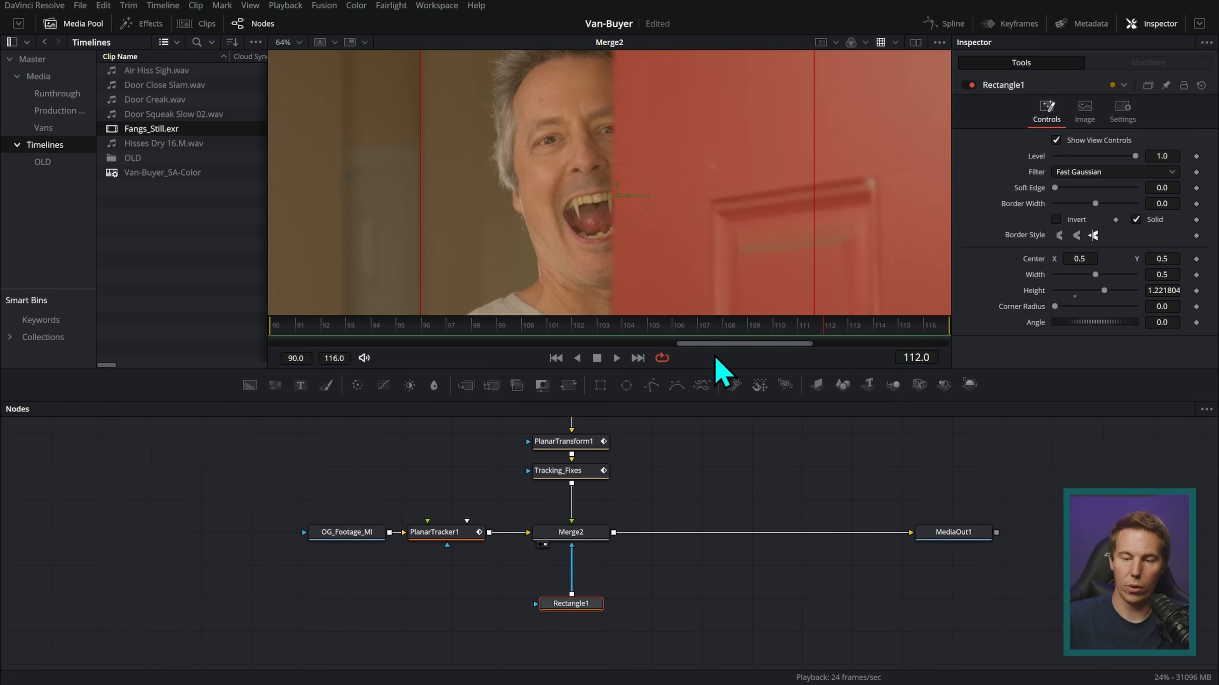
left_click_drag(816, 234, 698, 255)
left_click_drag(626, 194, 697, 198)
Disconnect the rectangle mask from Merge2 and reconnect it to compare the fangs at the door edge
scroll(740, 180, "up", 2)
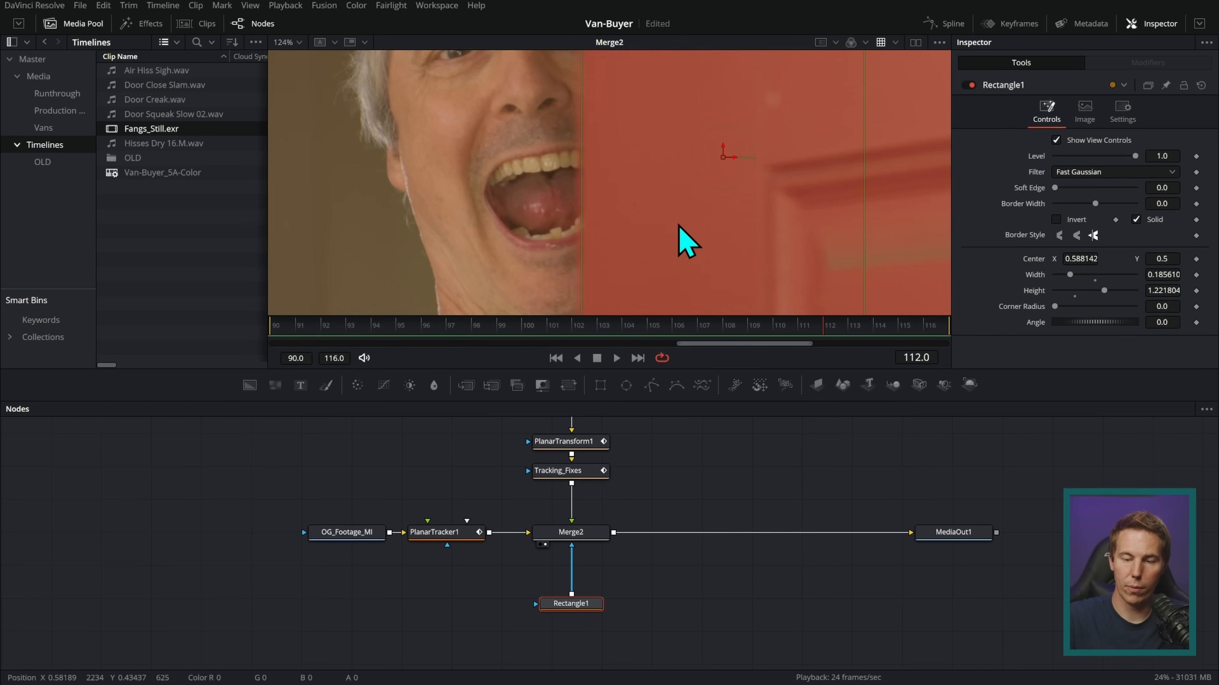
scroll(693, 240, "up", 2)
scroll(702, 245, "up", 1)
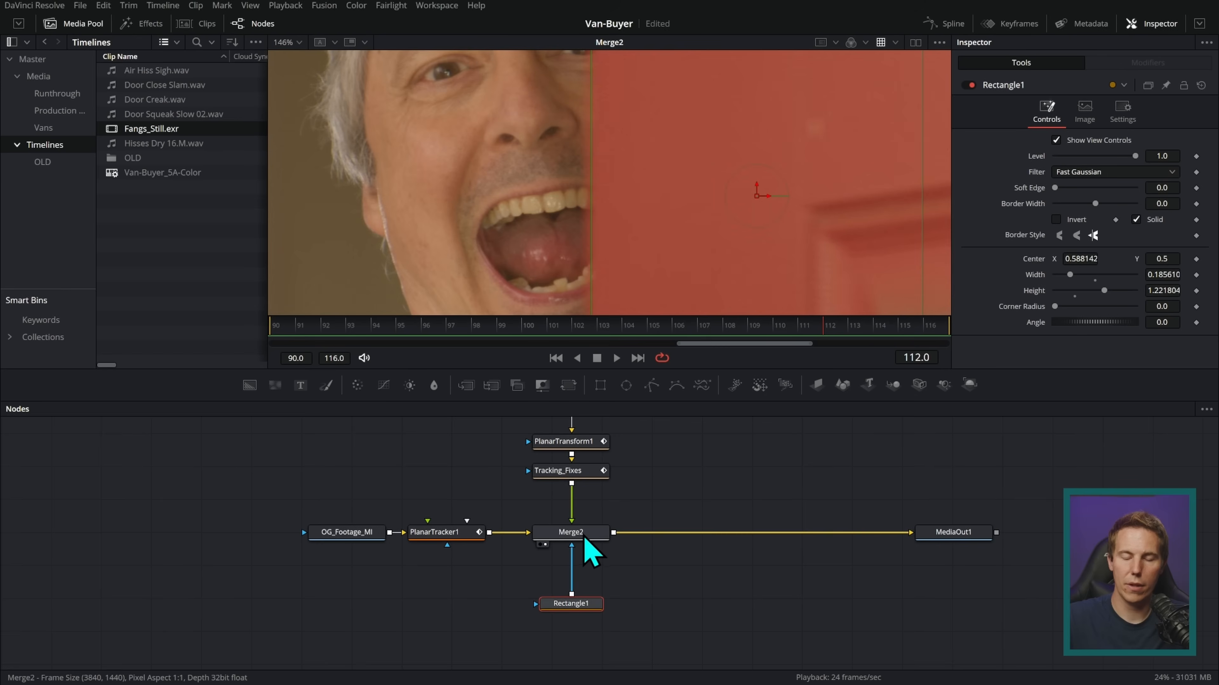
left_click_drag(572, 545, 580, 565)
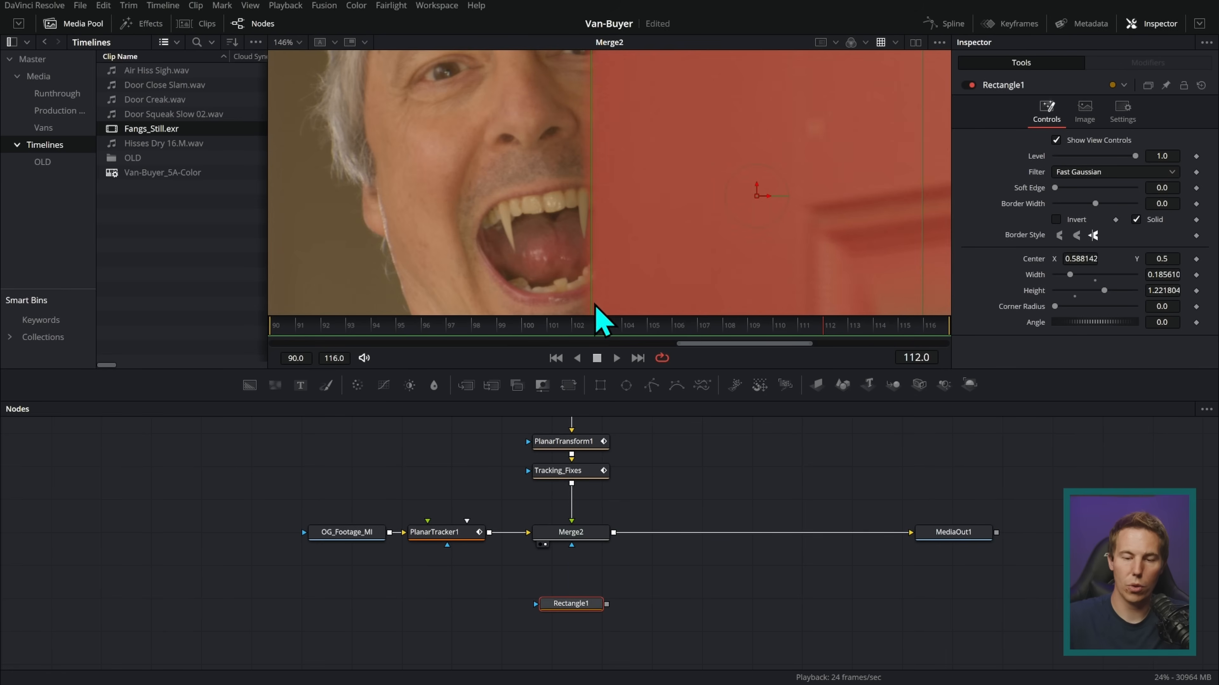
left_click_drag(572, 546, 587, 612)
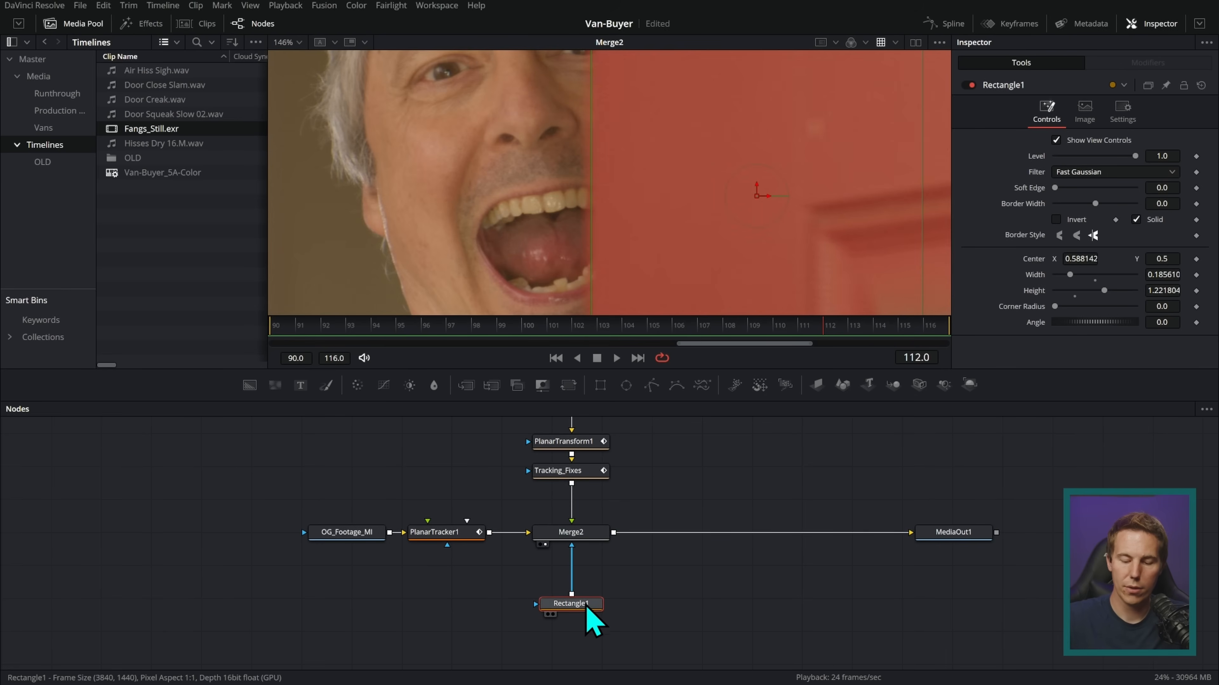
Invert the Rectangle1 mask and set its soft edge to about 0.0126
left_click(1055, 219)
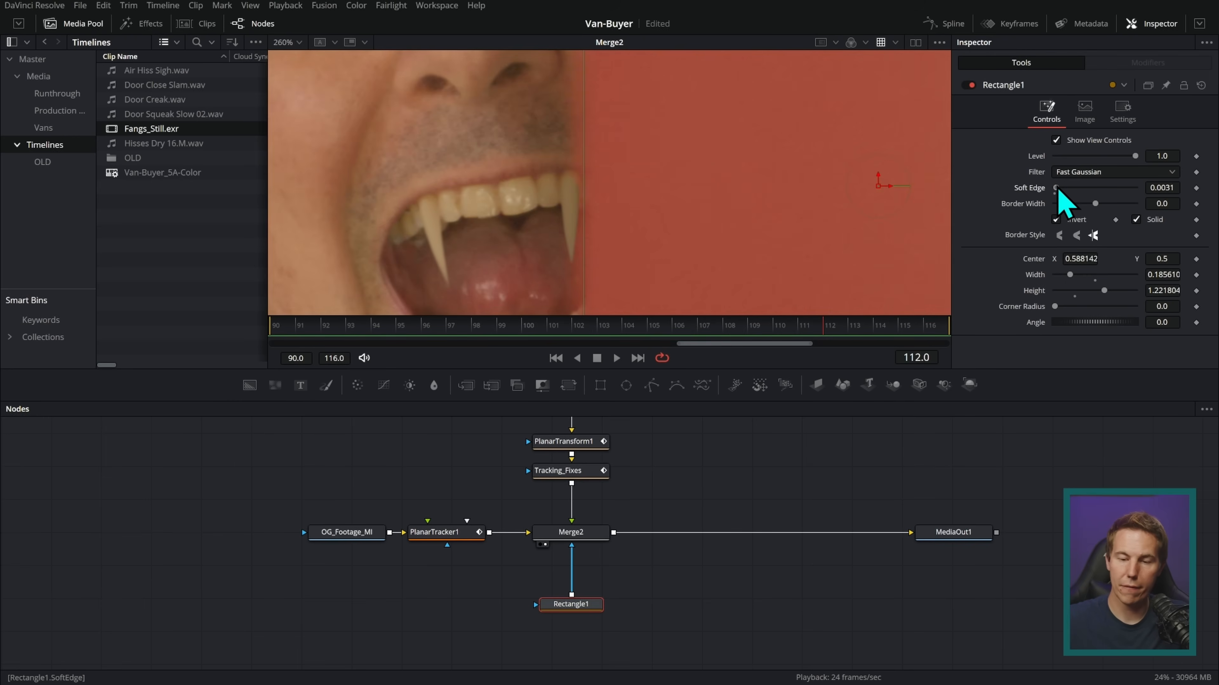
left_click_drag(1062, 188, 1060, 188)
Hide the Media Pool and show the Rectangle1 mask beside the Merge2 result in dual viewers, both at 200% zoom
left_click(915, 42)
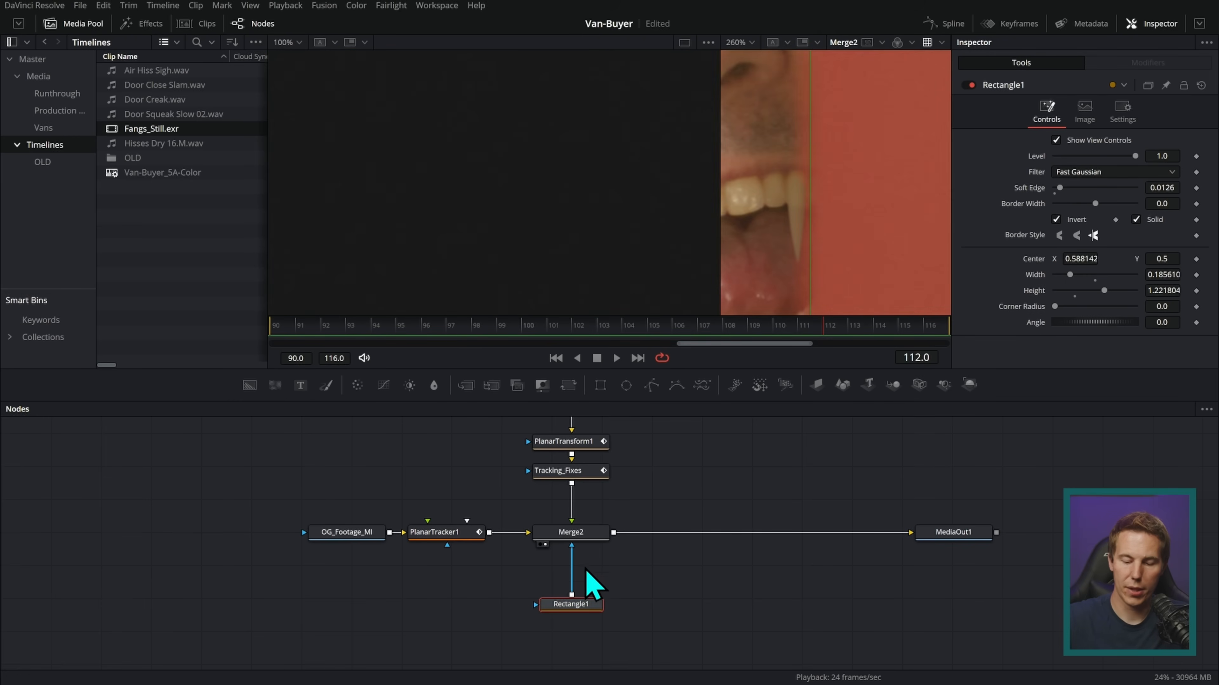
left_click(91, 23)
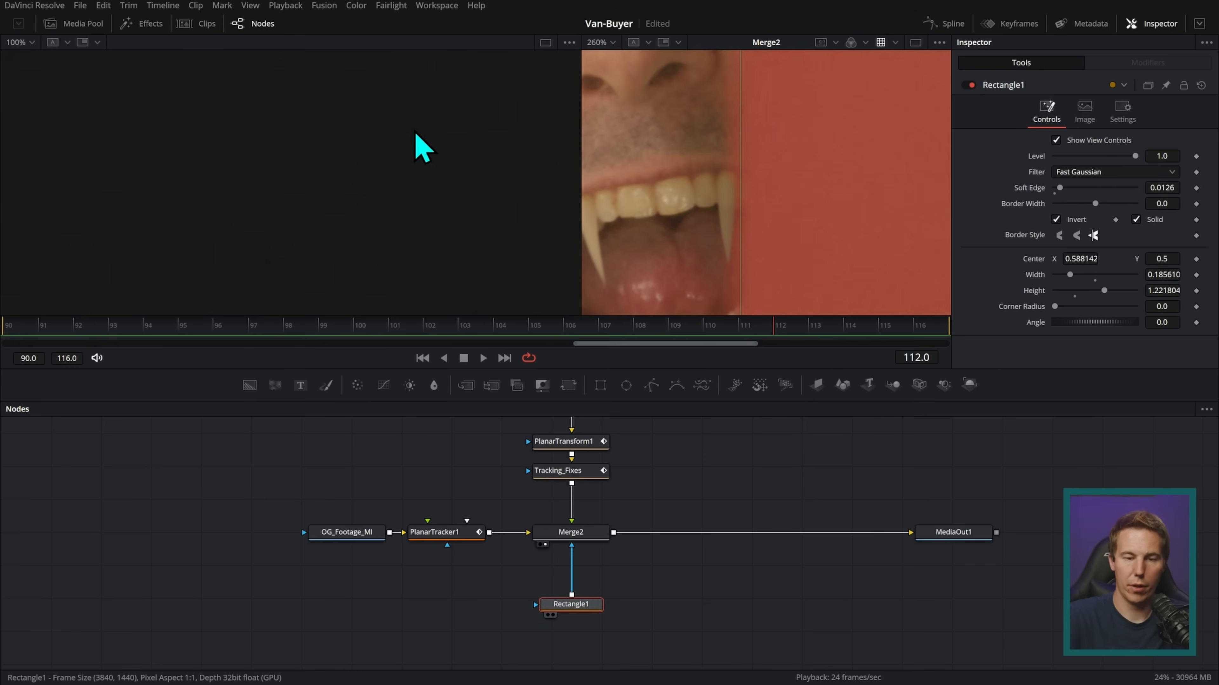
key("1")
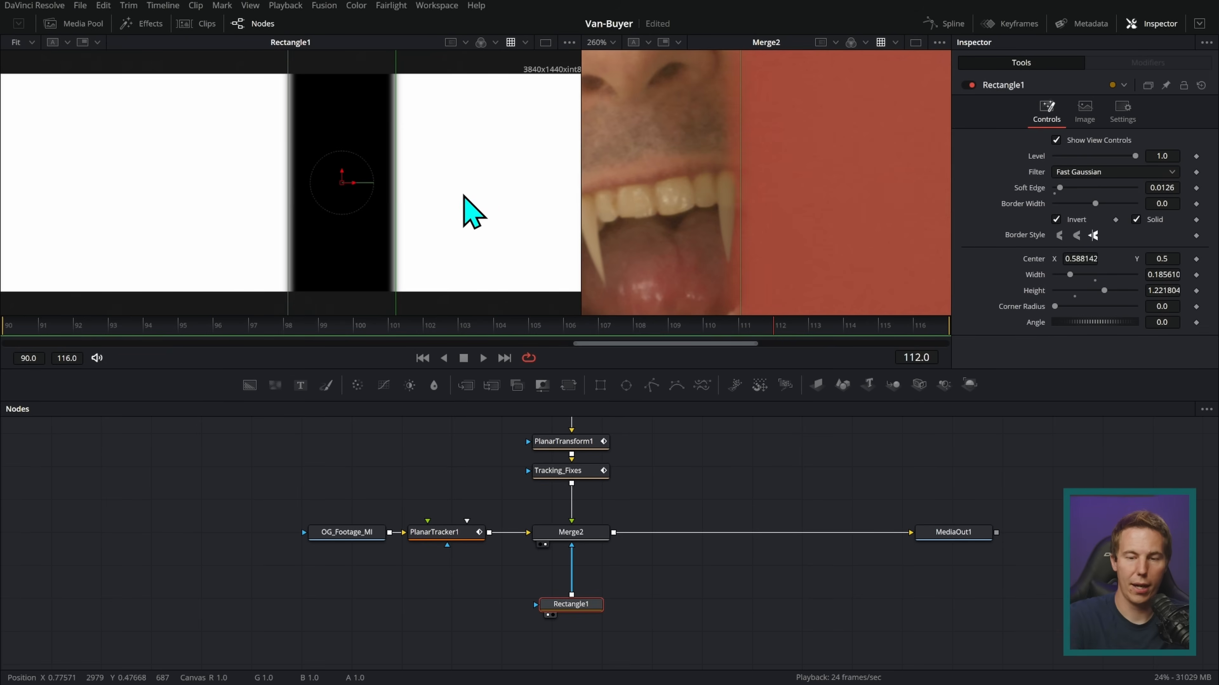
left_click(19, 43)
left_click(40, 120)
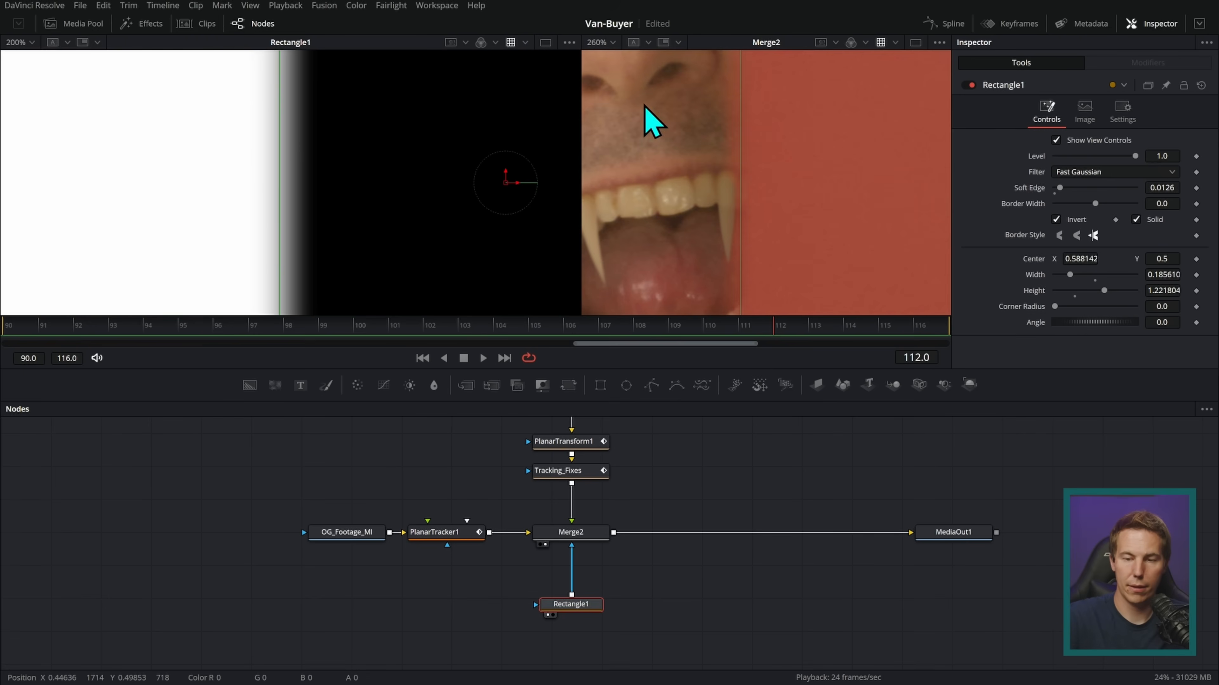
left_click(605, 43)
left_click(622, 120)
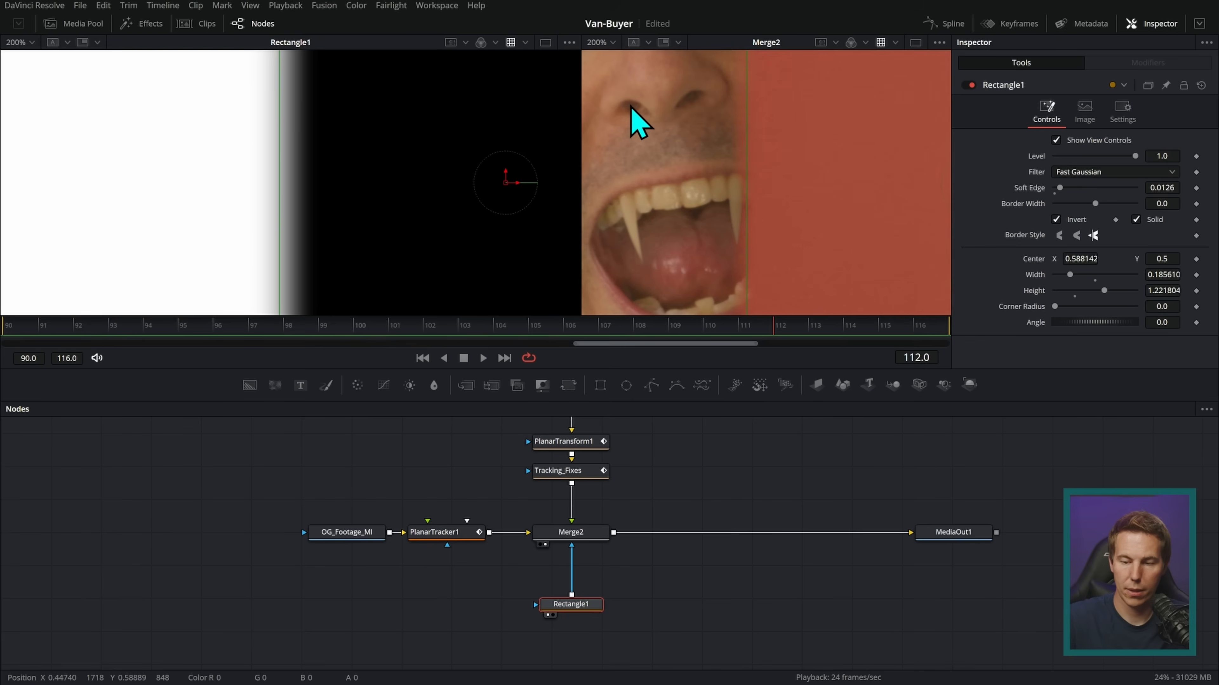
Reduce the soft edge of the Rectangle1 mask to about 0.0073
left_click_drag(1164, 186, 1161, 187)
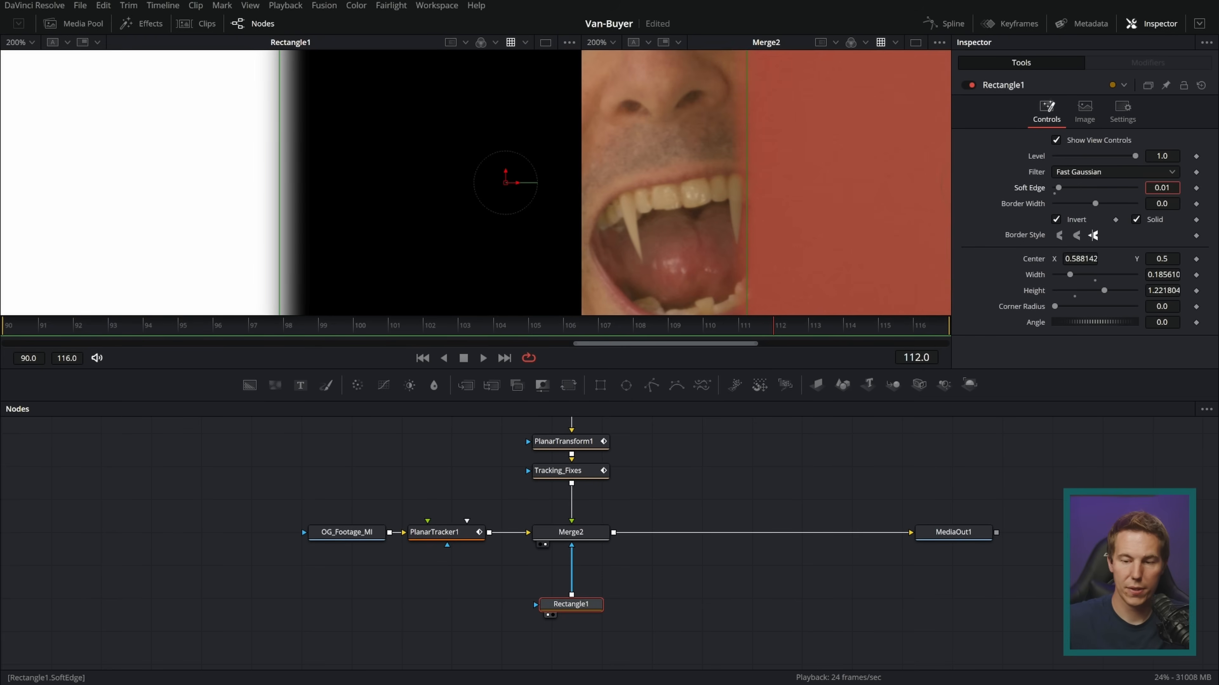
left_click_drag(1161, 188, 1151, 188)
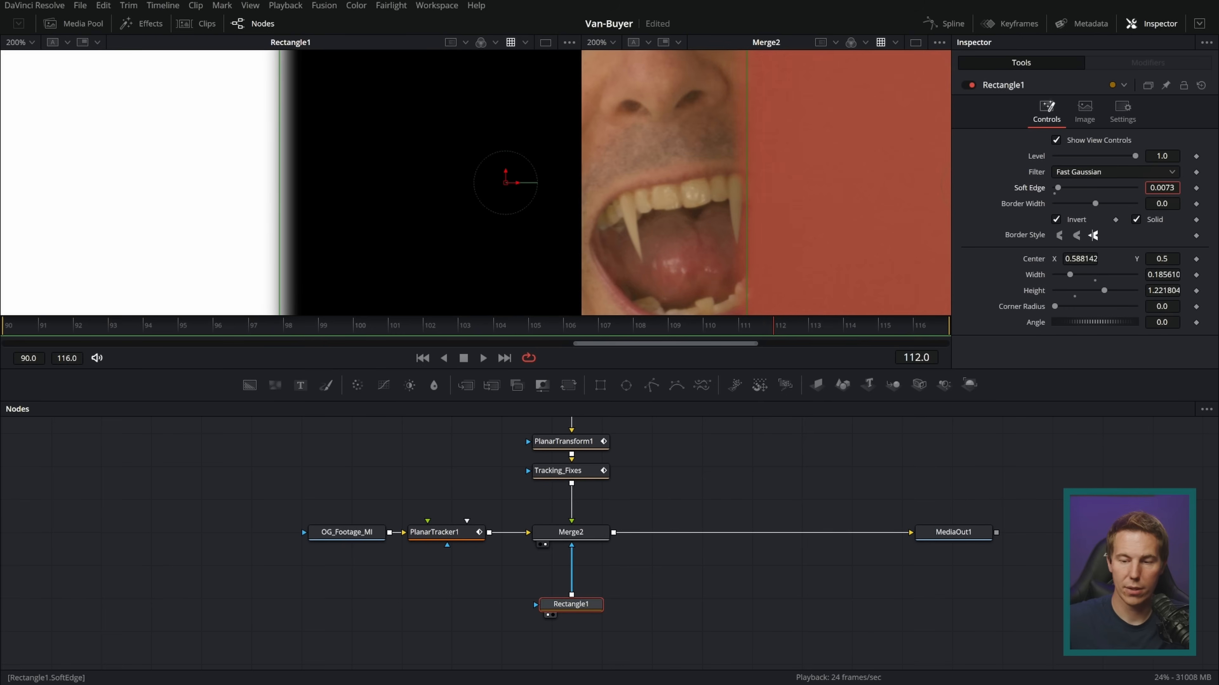
Reduce the Rectangle1 soft edge to 0.0046 and adjust the mask's width to about 0.1905 so its side follows the door edge
mouse_move(751, 286)
left_mouse_down()
mouse_move(764, 305)
mouse_move(742, 294)
left_mouse_up()
left_click(665, 459)
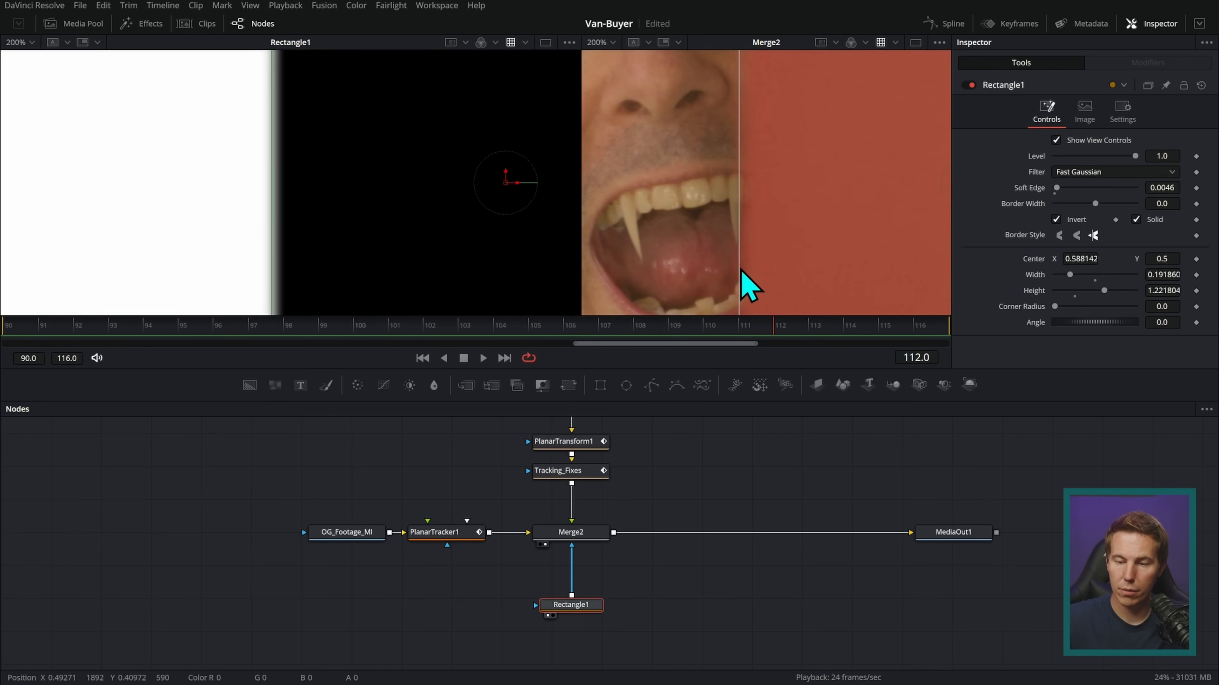
left_click_drag(740, 273, 739, 273)
left_click(723, 422)
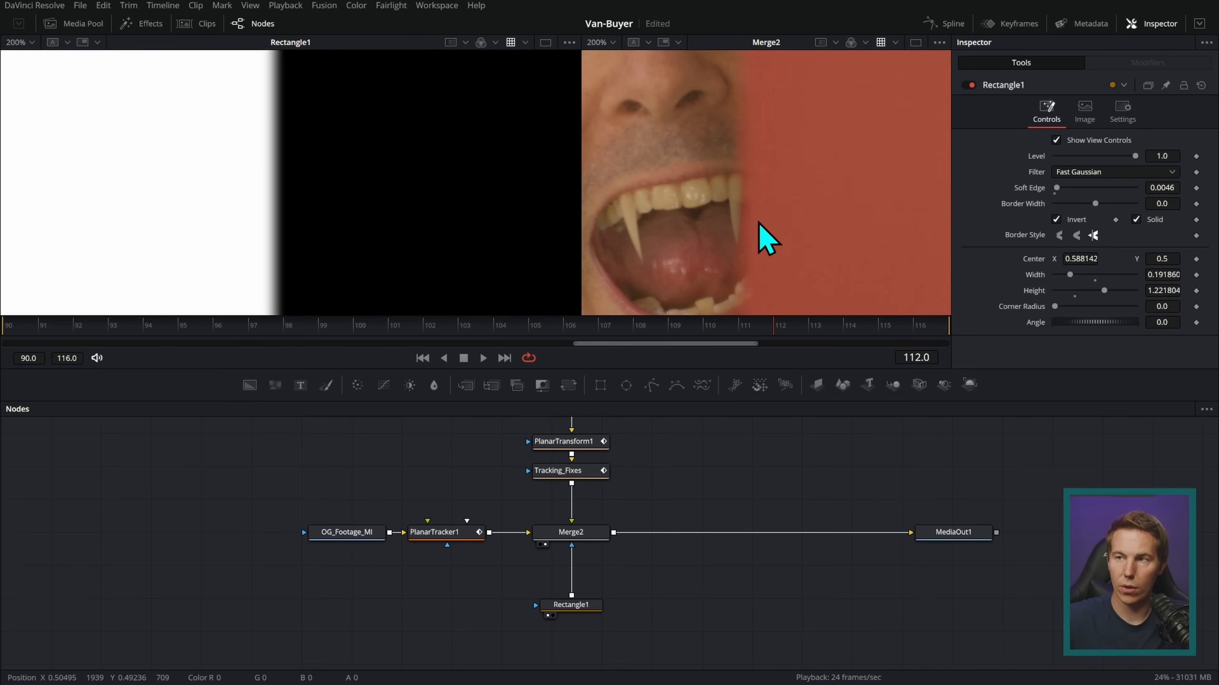
scroll(724, 240, "up", 4)
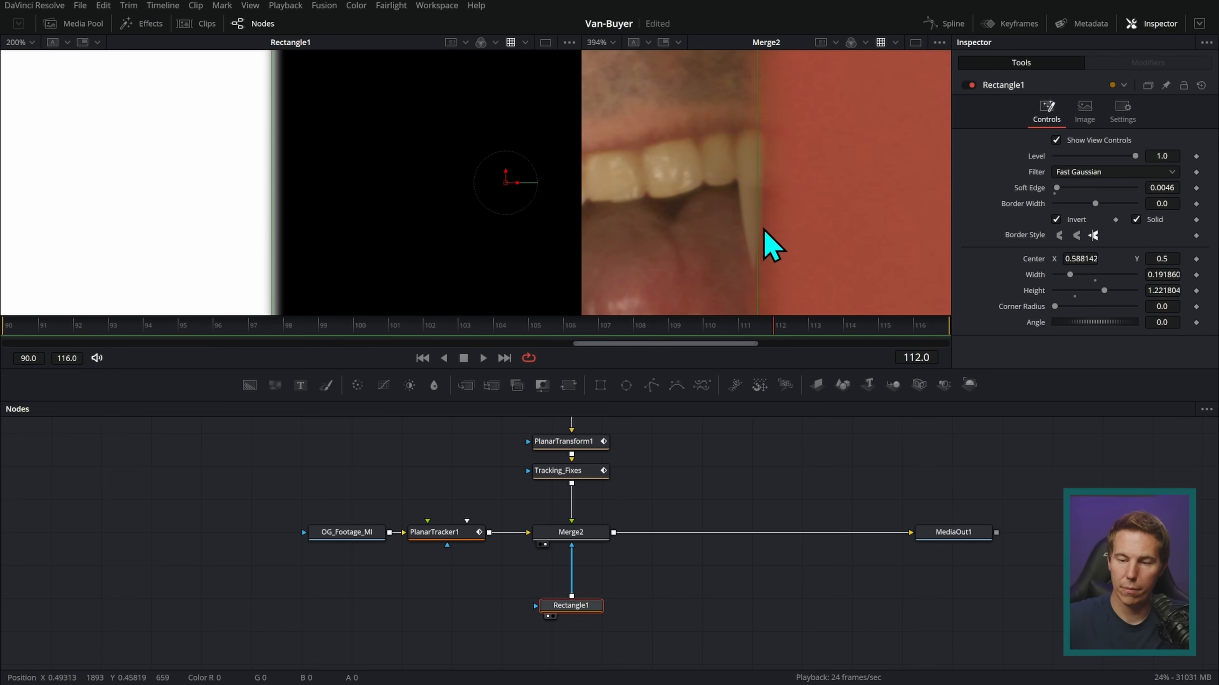
left_click_drag(758, 232, 762, 257)
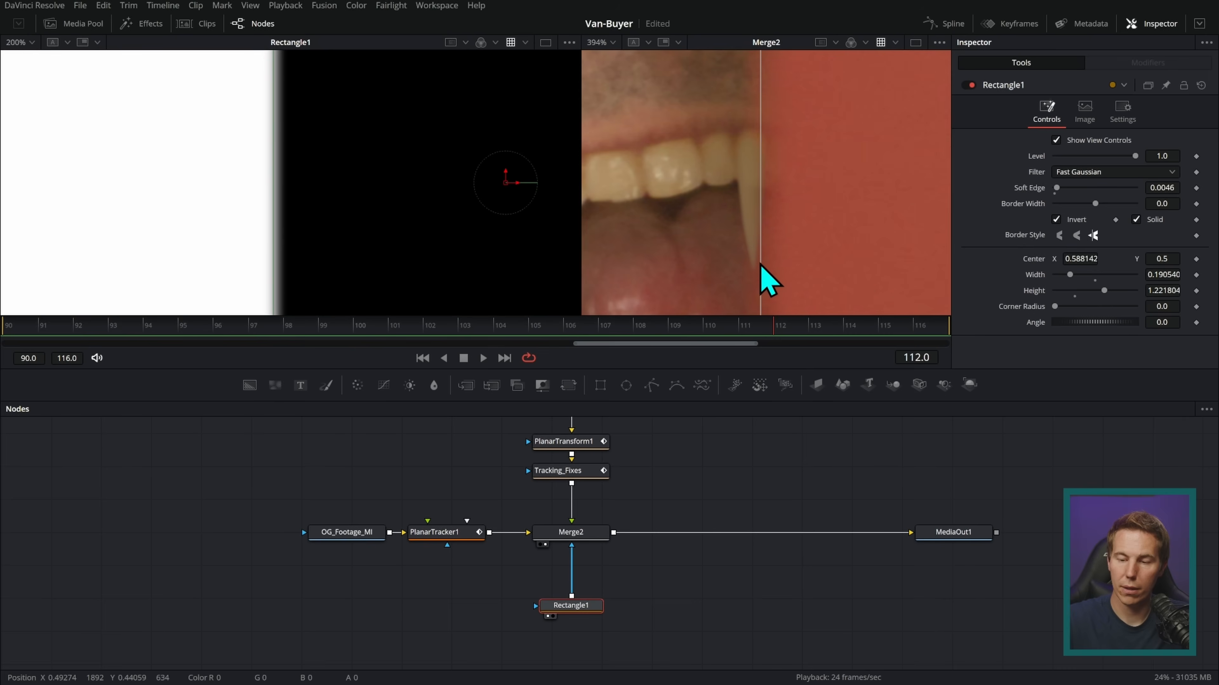
left_click(723, 470)
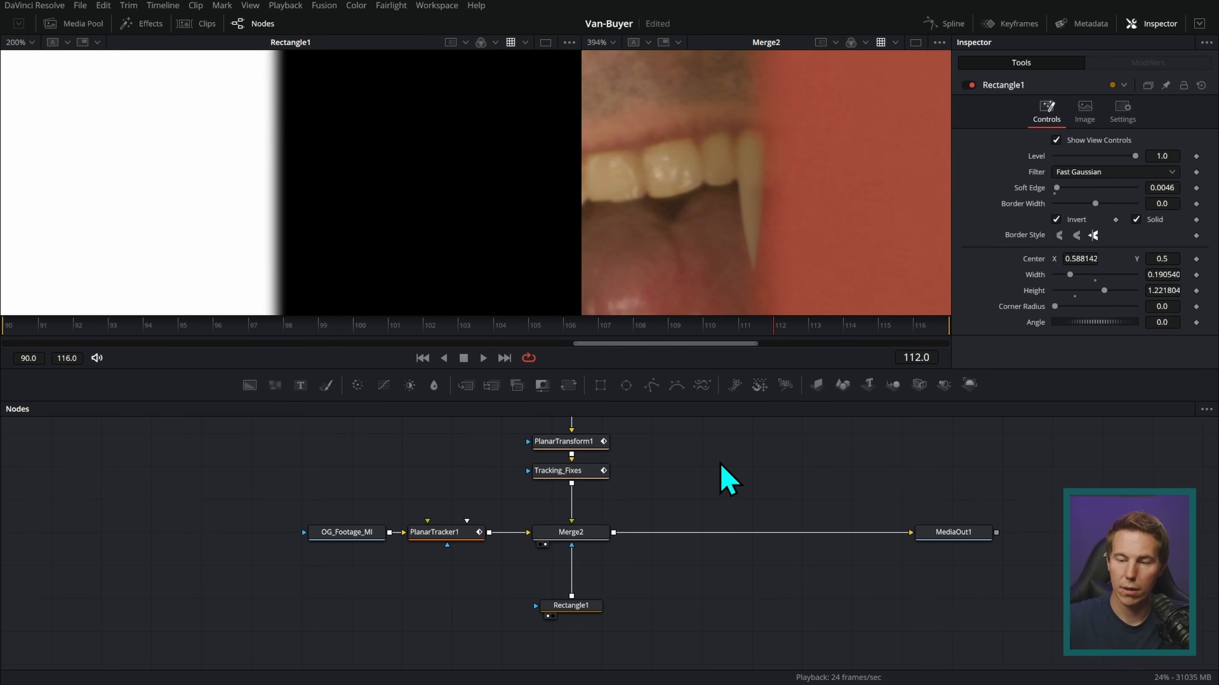
Disconnect the Rectangle1 mask from Merge2, park it beside the node tree, and examine the unmasked fang at the door edge
left_click_drag(598, 604, 742, 455)
left_click(748, 466)
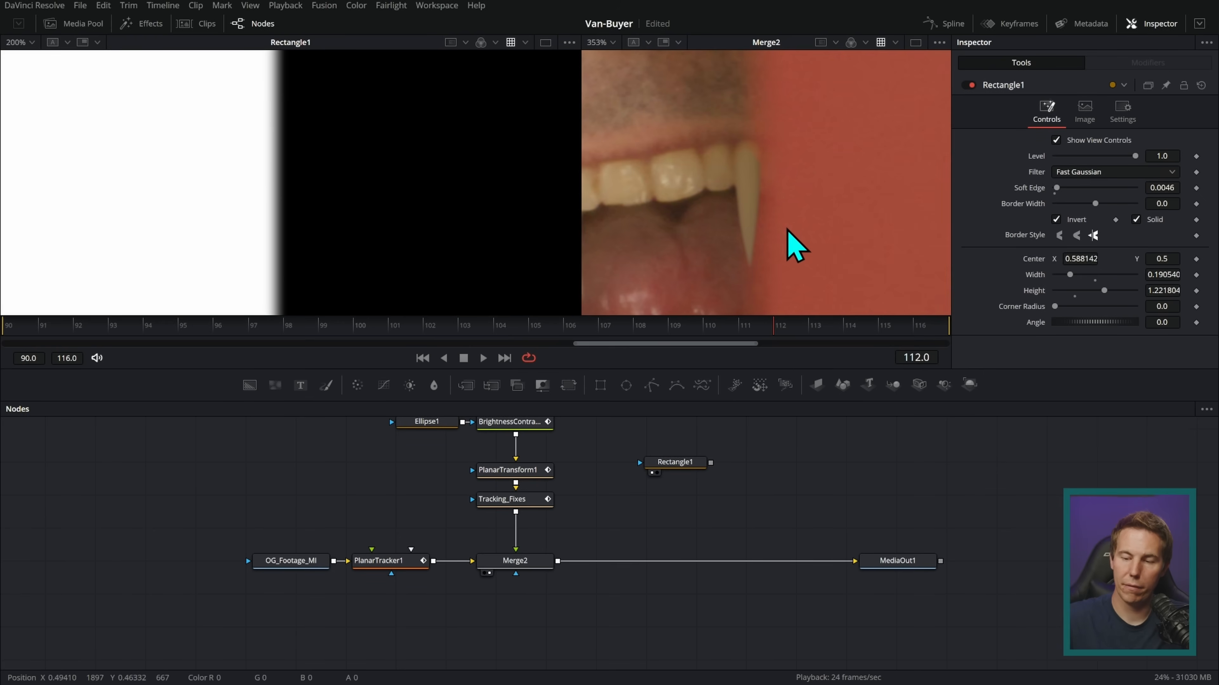
scroll(749, 216, "down", 1)
scroll(715, 226, "up", 2)
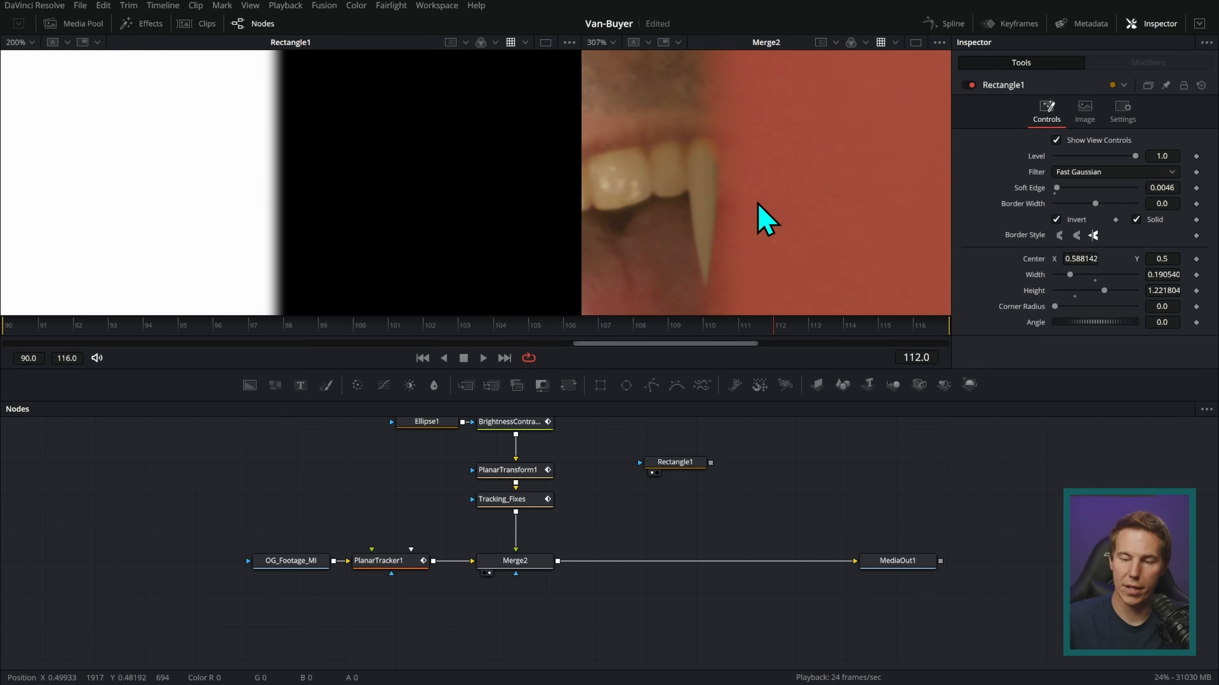
left_click_drag(684, 463, 745, 450)
Insert a Merge node between Merge2 and MediaOut1, and delete PlanarTracker1 so the original footage feeds Merge2 directly
mouse_move(676, 564)
left_mouse_down()
mouse_move(679, 544)
mouse_move(675, 566)
left_mouse_up()
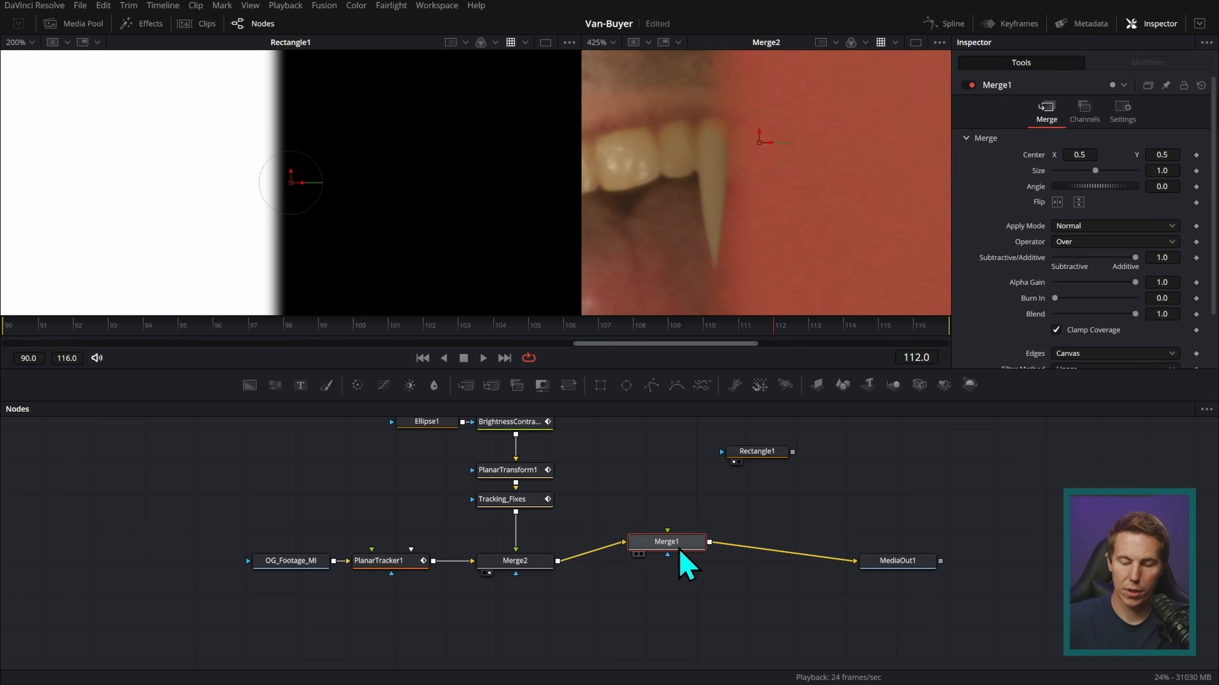
left_click(608, 489)
left_click(311, 559)
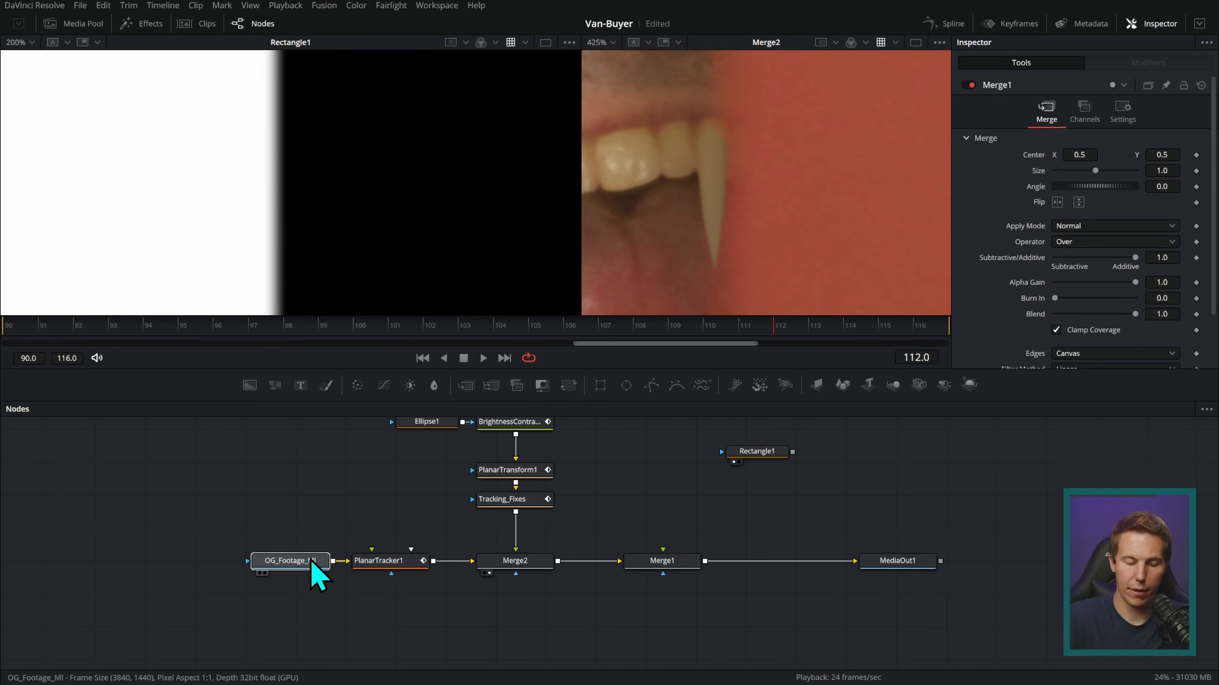
left_click(413, 563)
key("Delete")
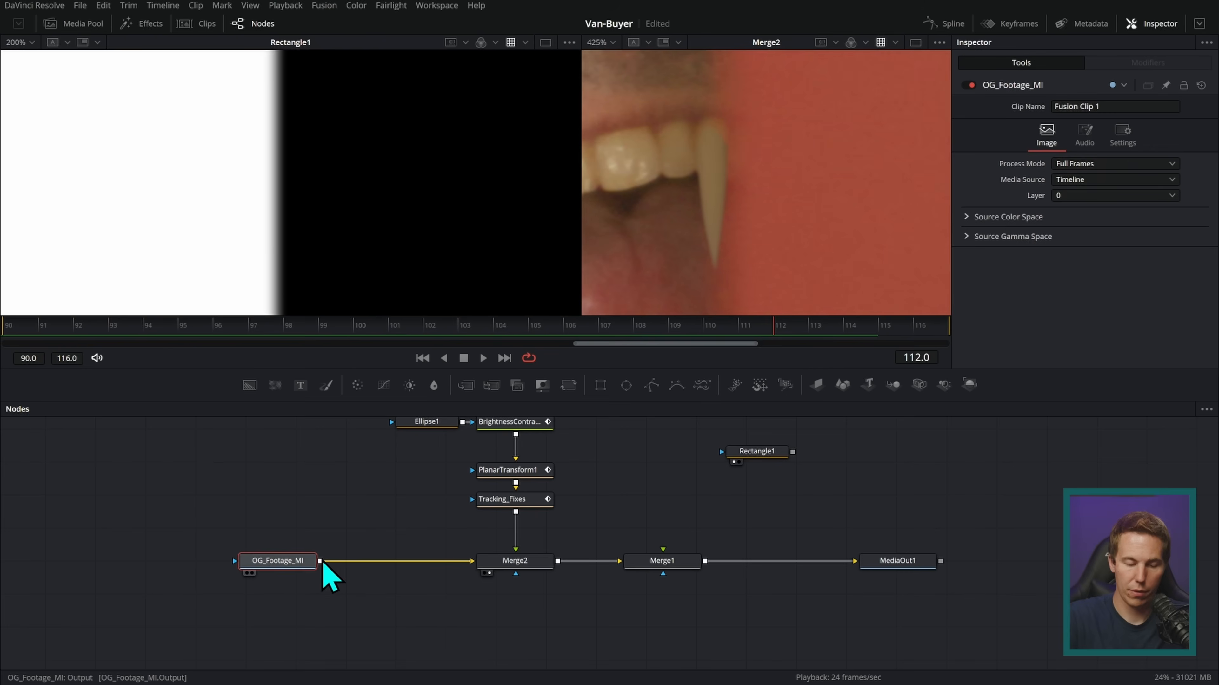
left_click_drag(317, 561, 318, 560)
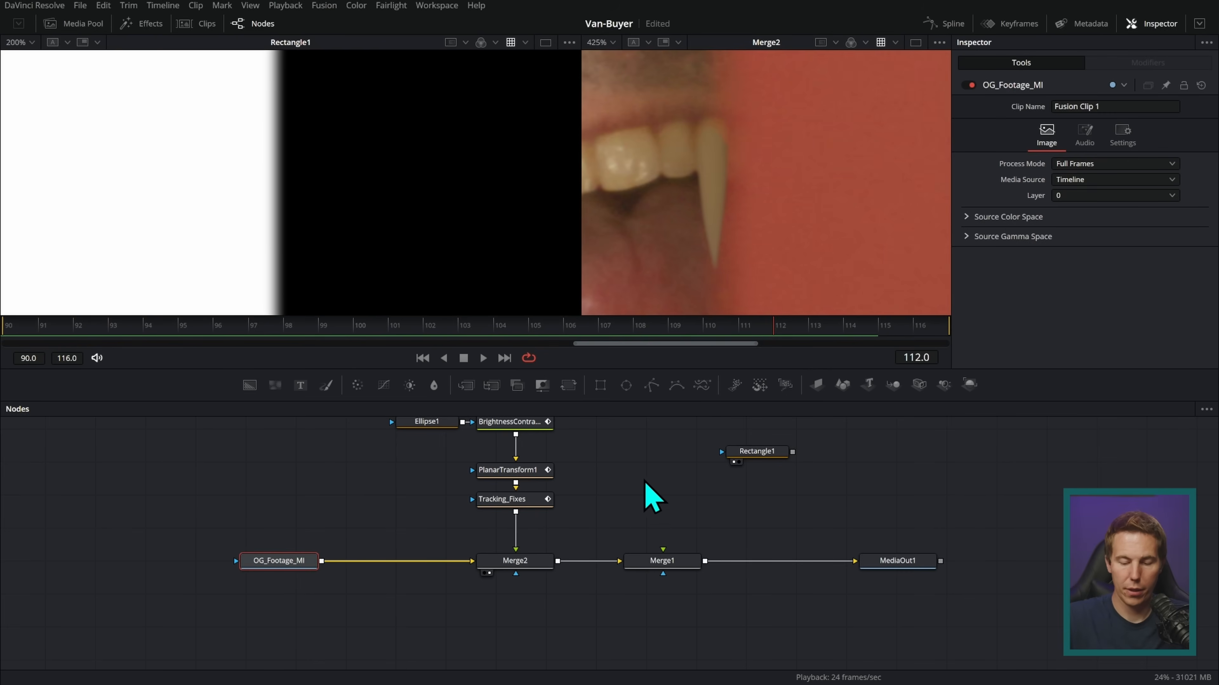
Paste a duplicate of the OG_Footage_MI node above Merge1
key("ctrl+v")
left_click_drag(654, 495, 682, 552)
left_click(680, 536)
left_click_drag(322, 561, 665, 533)
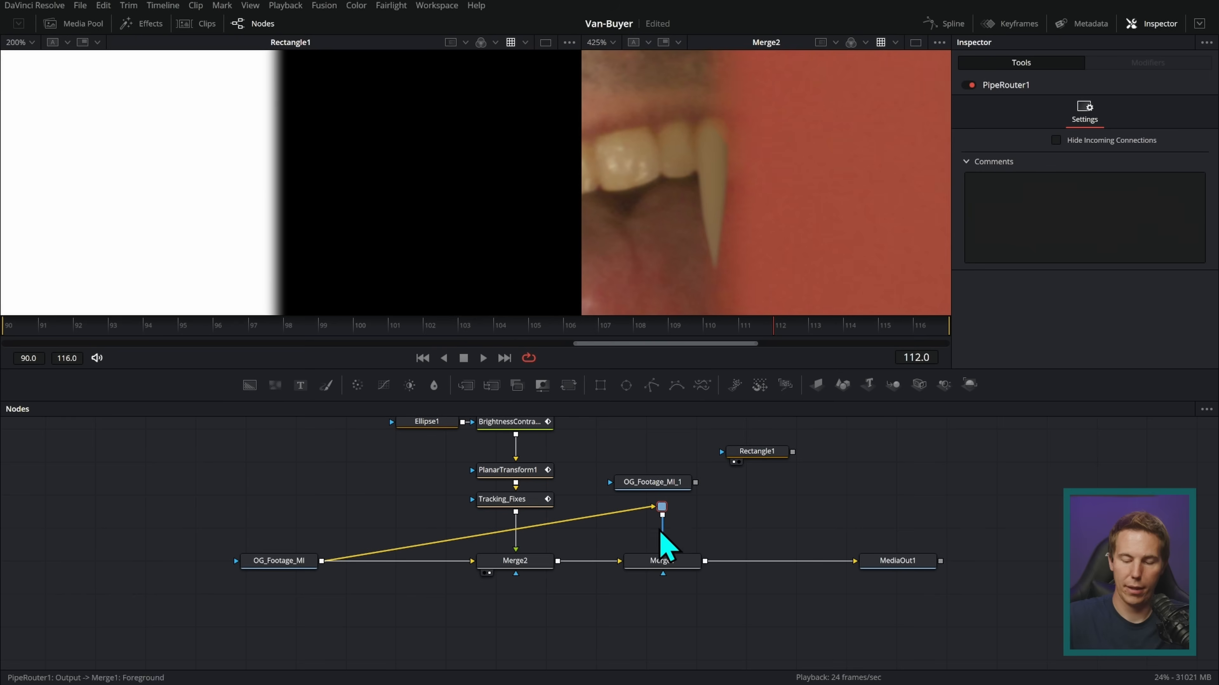
left_click(669, 503)
key("Delete")
Connect the duplicated footage to Merge1's foreground and attach Rectangle1 to it as its mask
left_click_drag(695, 483, 676, 444)
left_click_drag(774, 457, 812, 460)
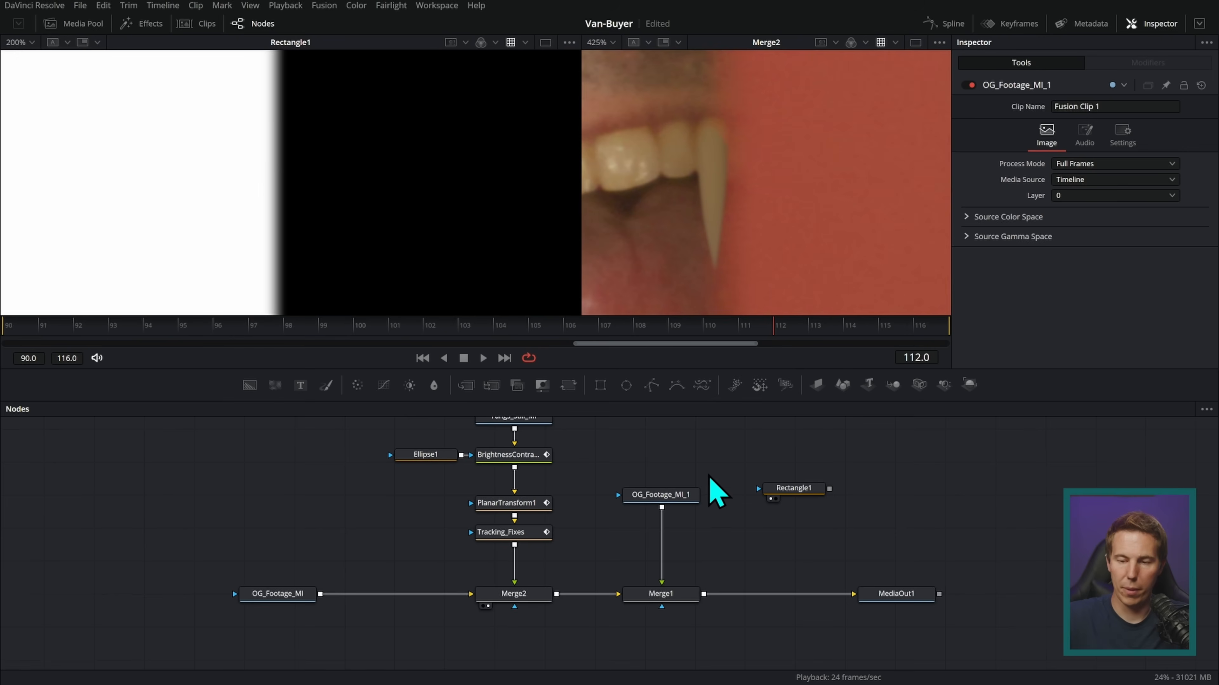
left_click_drag(789, 489, 690, 501)
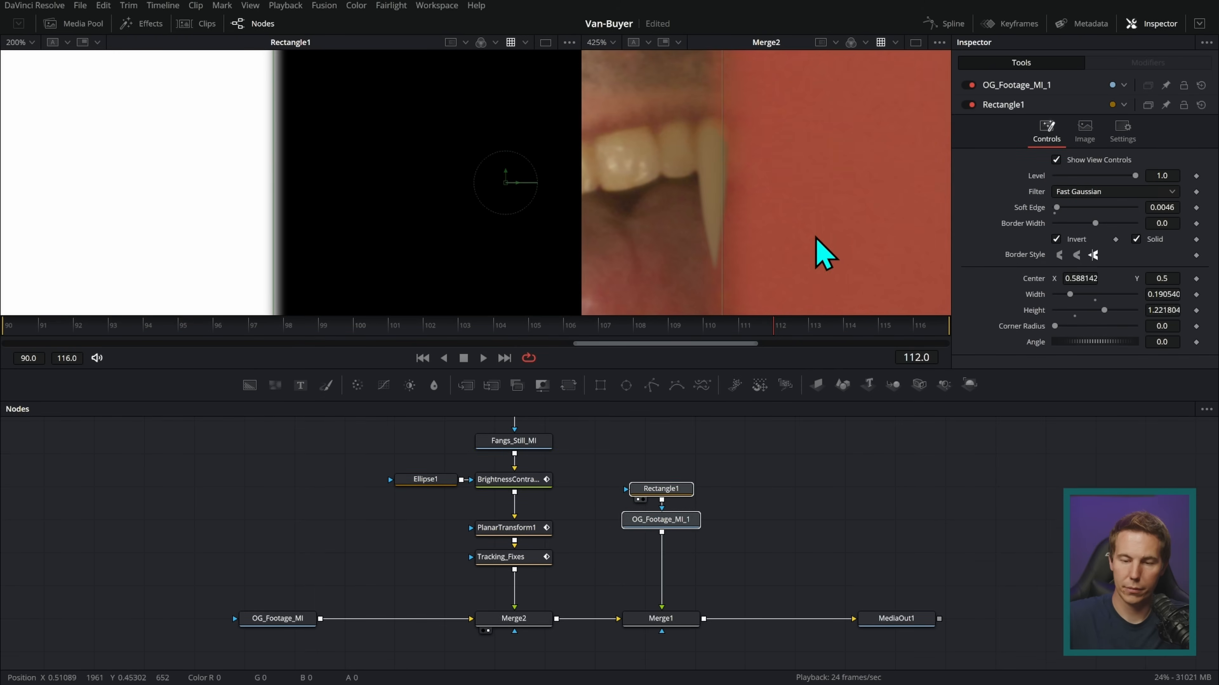
Show MediaOut1 in a wider viewer, turn off the Rectangle1 mask's inversion, and set its width to about 0.184
left_click_drag(579, 232, 429, 256)
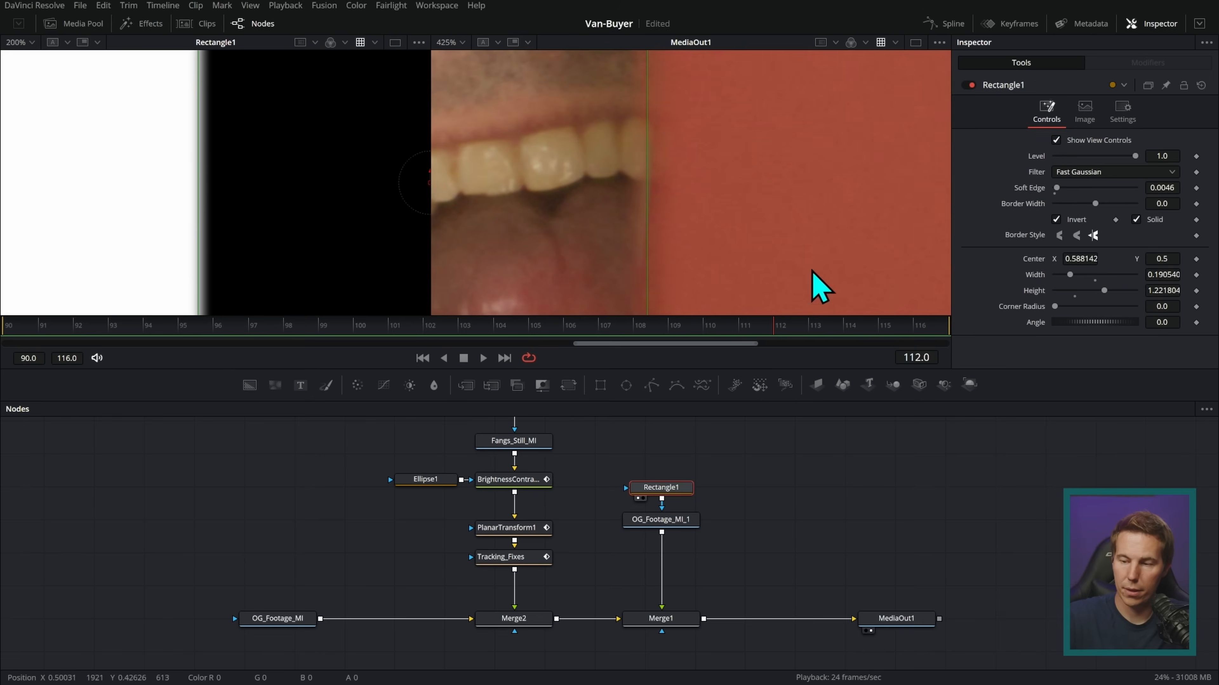
left_click(1056, 219)
mouse_move(649, 245)
left_mouse_down()
mouse_move(670, 251)
mouse_move(641, 240)
mouse_move(659, 251)
mouse_move(642, 261)
mouse_move(662, 253)
left_mouse_up()
scroll(763, 221, "down", 5)
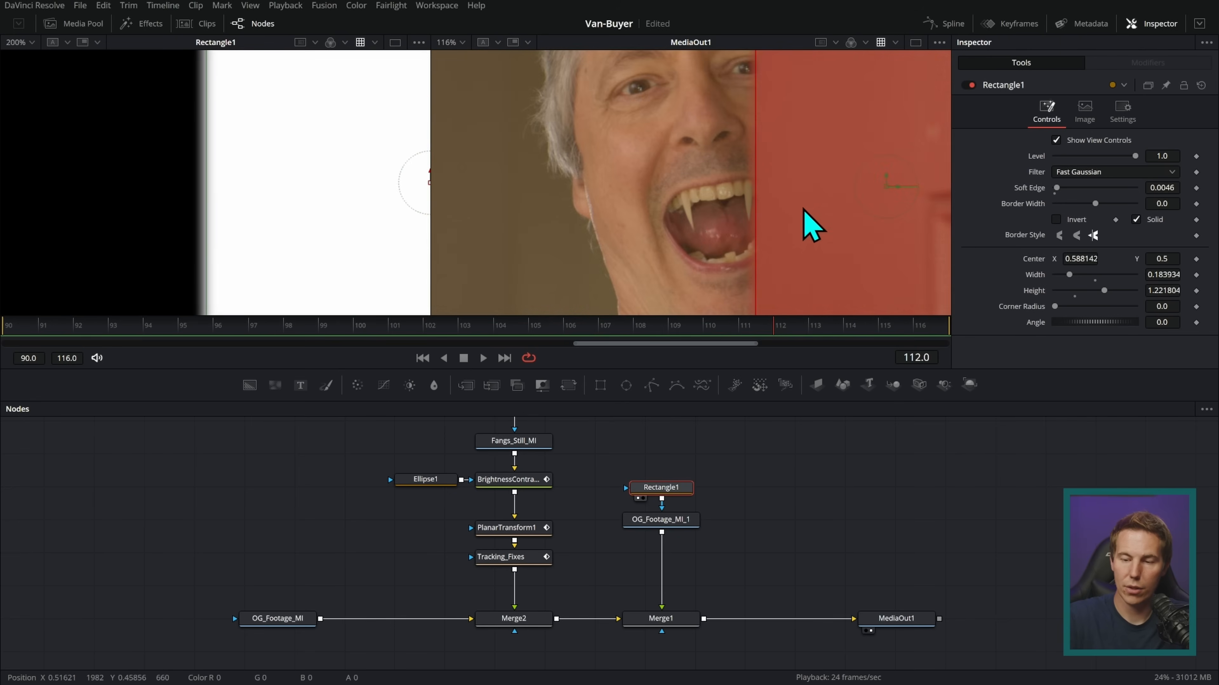
scroll(747, 192, "down", 3)
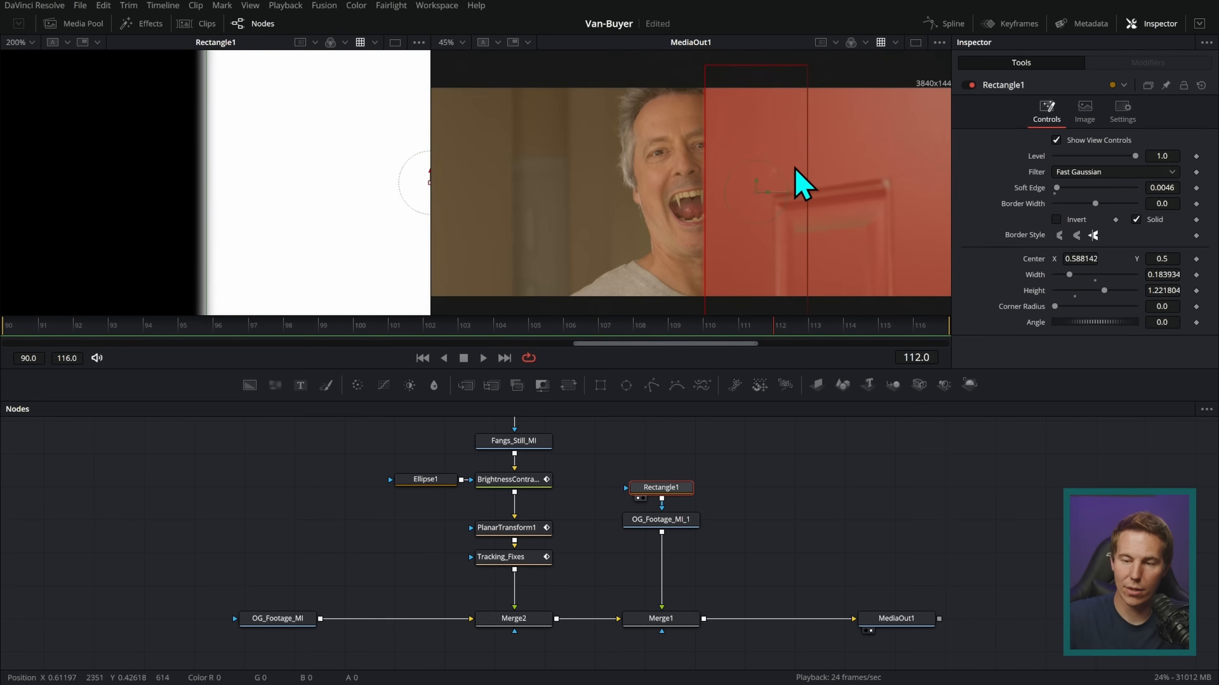
Shrink Rectangle1 to about 0.056 wide and 0.256 high, placing its center X at about 0.536 on the door beside the mouth
left_click_drag(806, 65, 777, 142)
left_click_drag(737, 186, 736, 188)
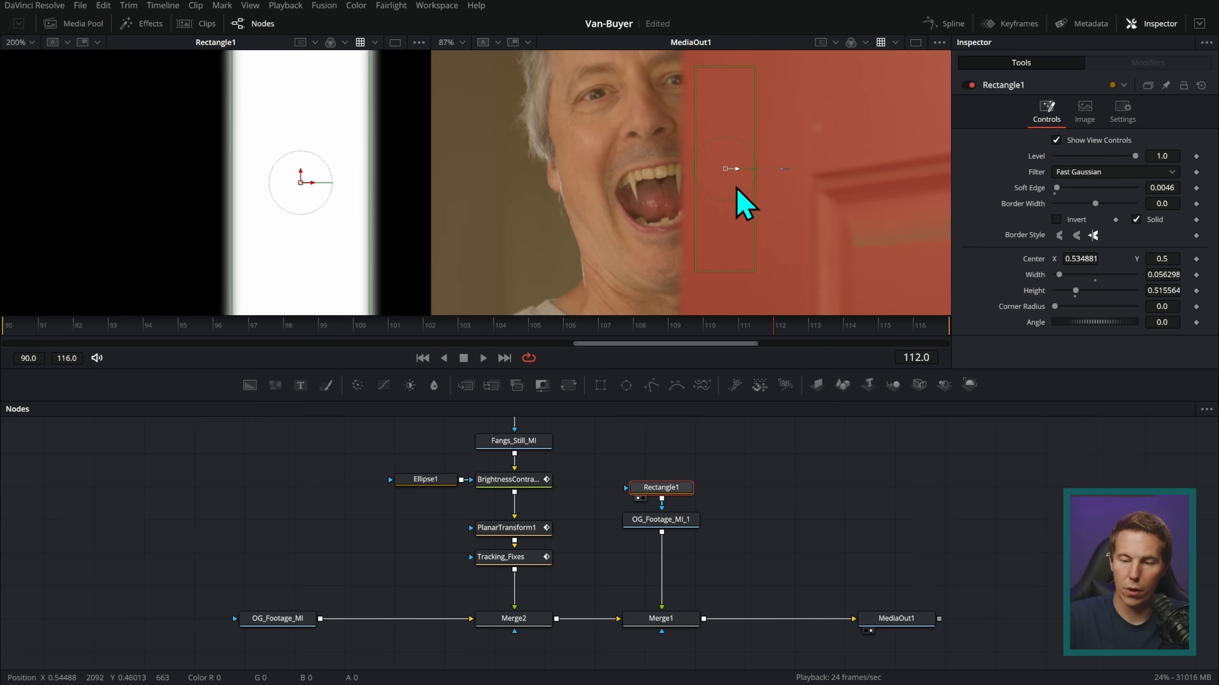
scroll(720, 191, "up", 2)
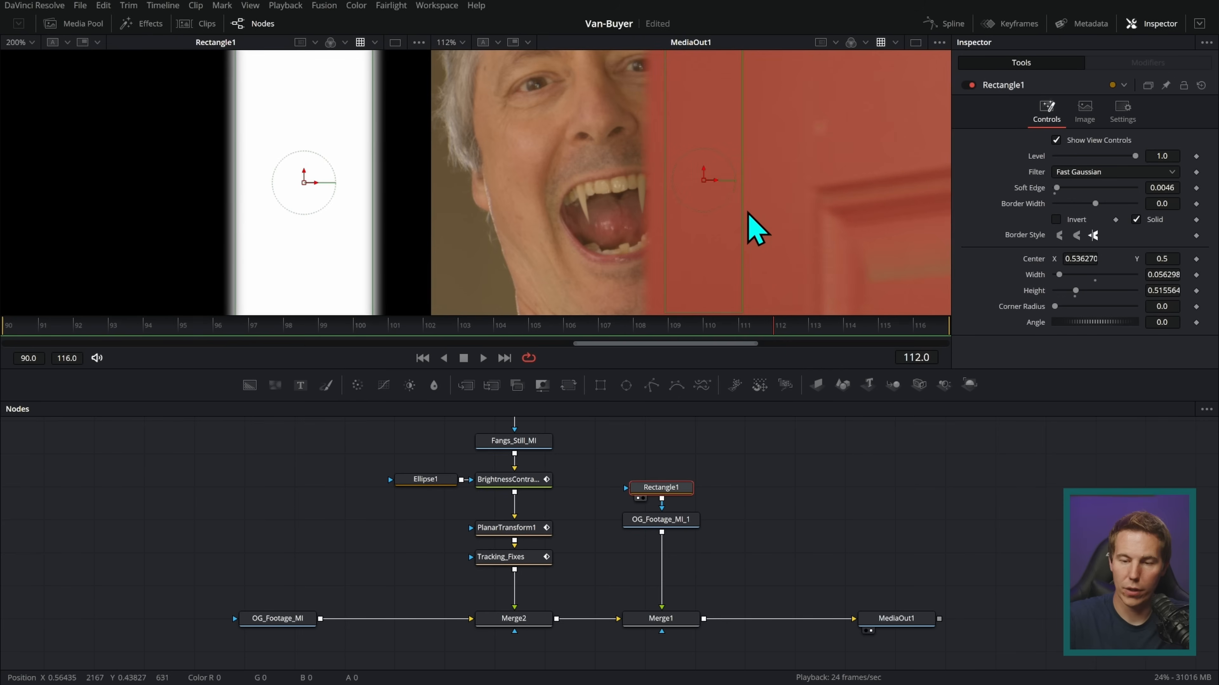
left_click_drag(716, 269, 735, 212)
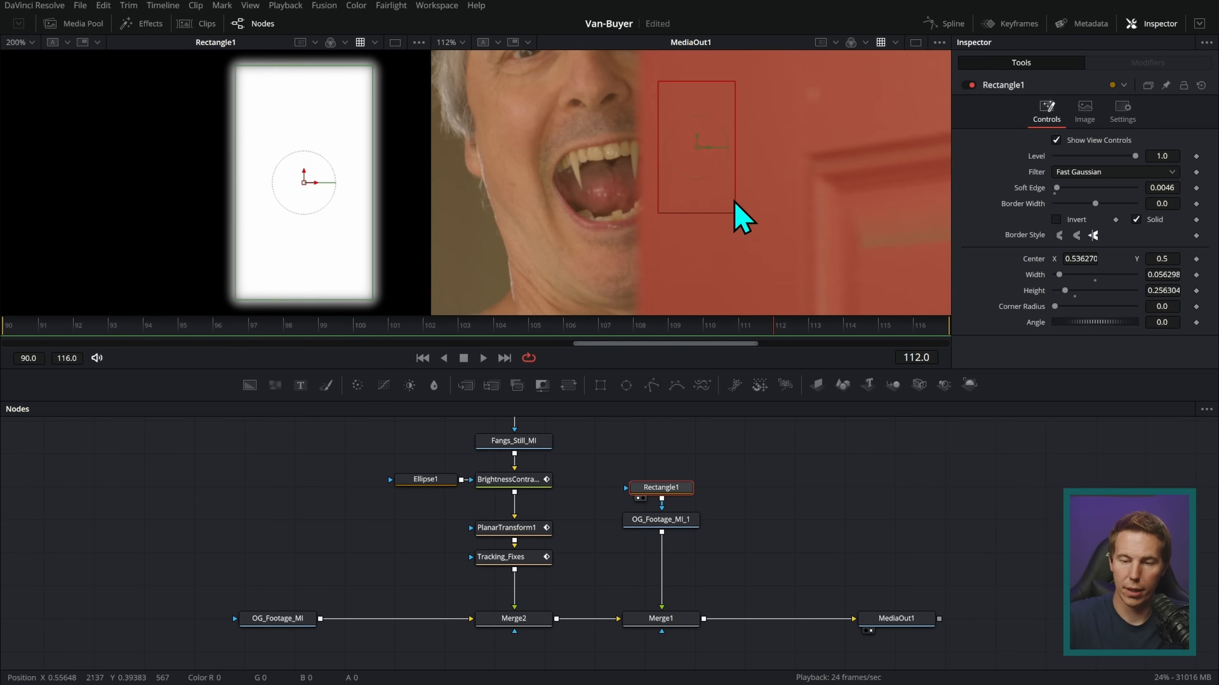
scroll(791, 231, "up", 1)
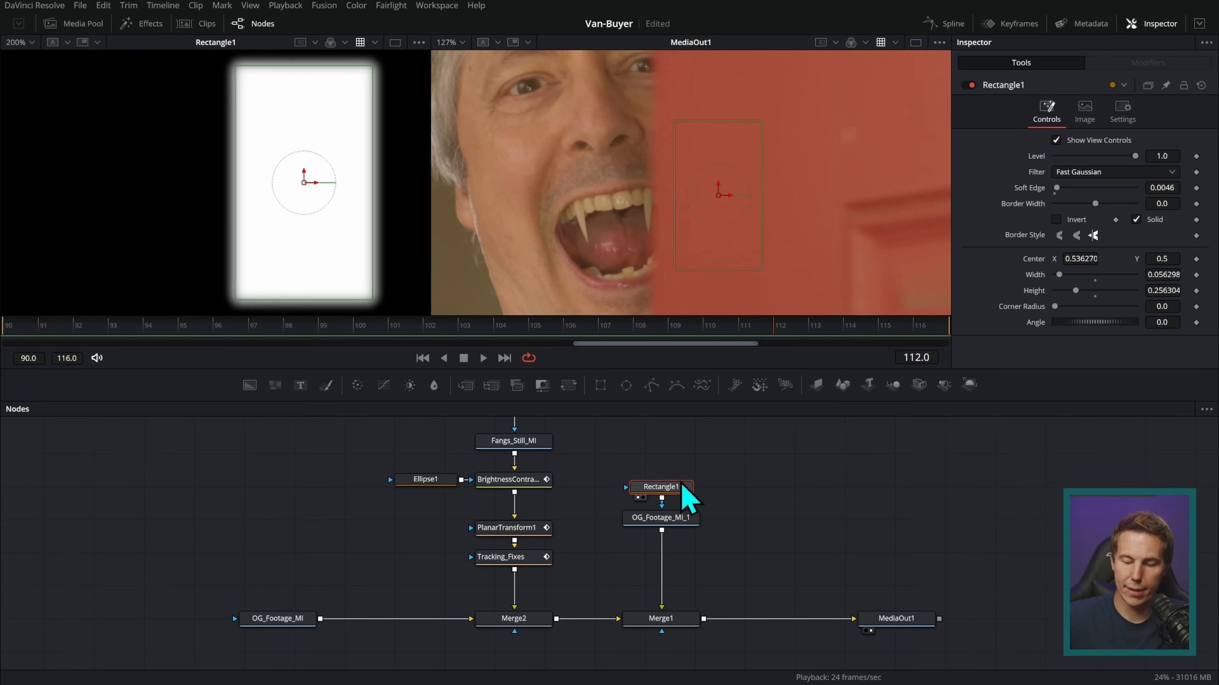
View the masked footage patch, add a Transform node after OG_Footage_MI_1, and shift its center X to about 0.487
left_click_drag(691, 528, 798, 237)
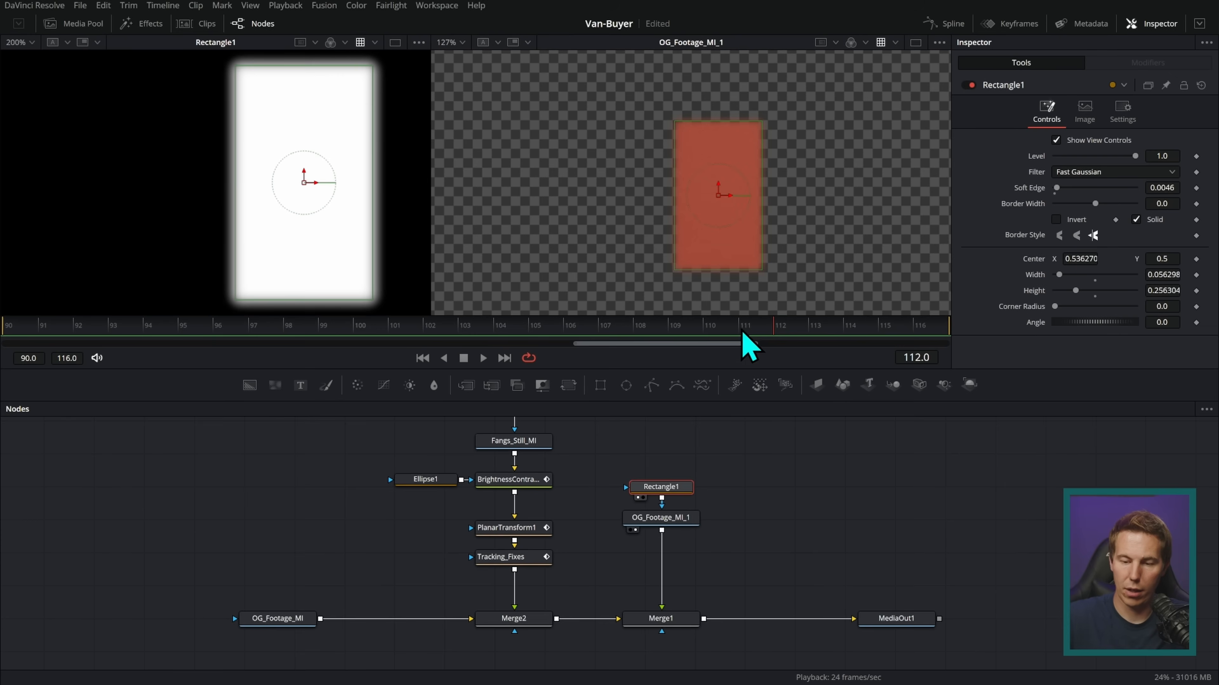
left_click(688, 521)
key("shift+space")
type("x")
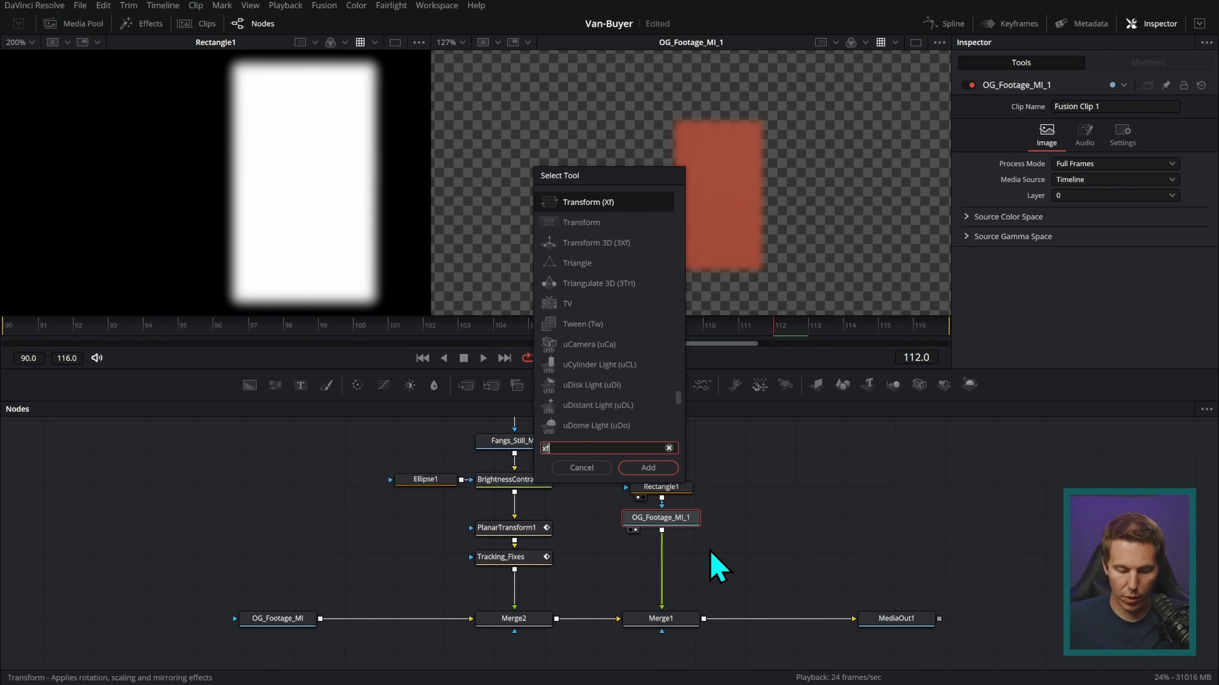
key("Return")
left_click_drag(681, 559, 651, 198)
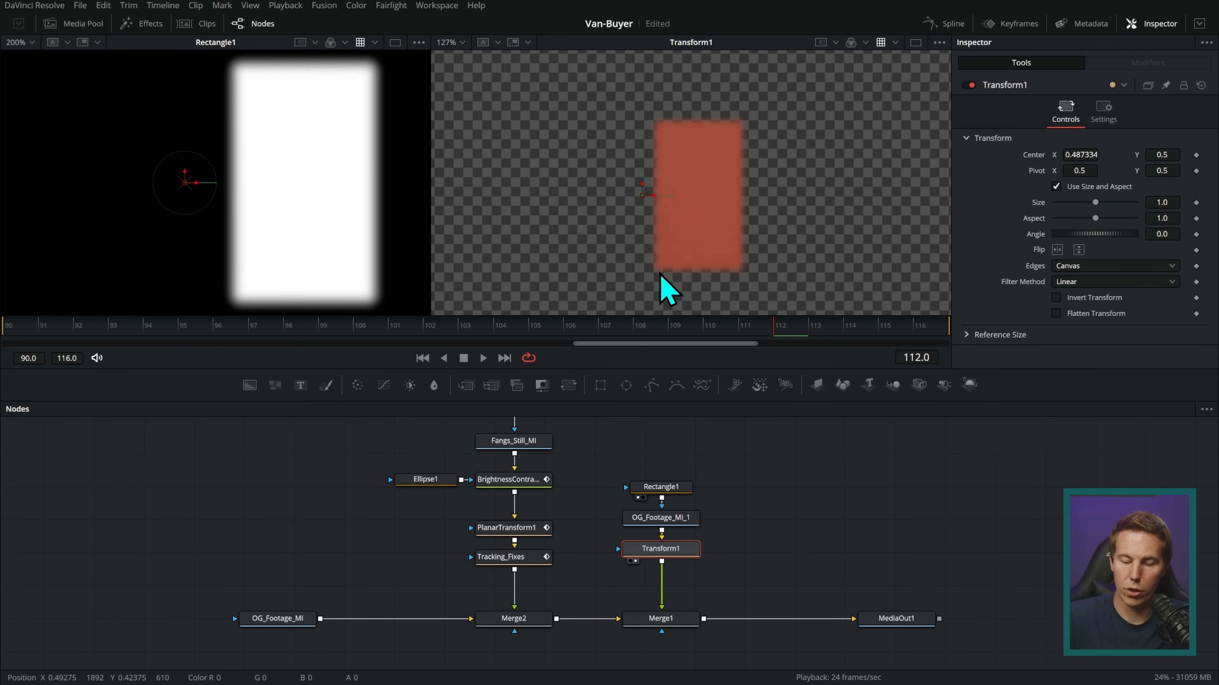
View the Merge1 result and shift Transform1's center X to about 0.4838 so the door patch covers the fang's edge
left_click(783, 488)
left_click_drag(681, 620, 845, 159)
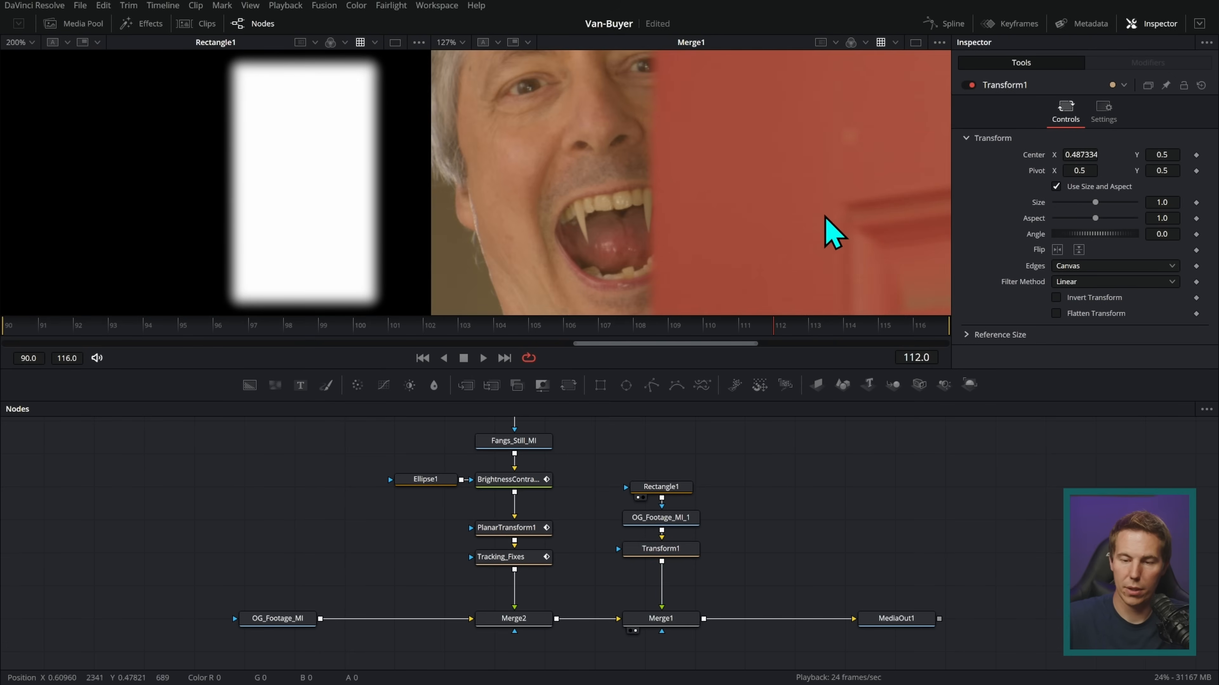
left_click(686, 548)
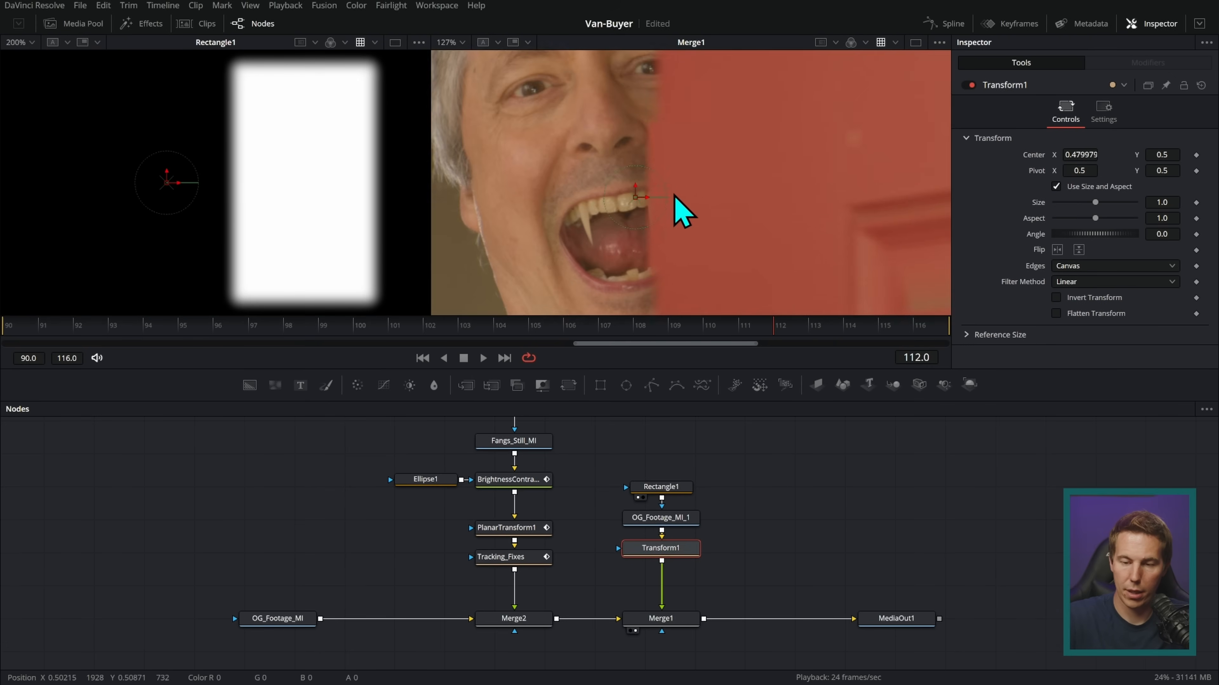
scroll(648, 190, "up", 4)
scroll(691, 163, "up", 3)
left_click_drag(616, 163, 695, 254)
scroll(727, 194, "up", 3)
left_click_drag(695, 128, 646, 239)
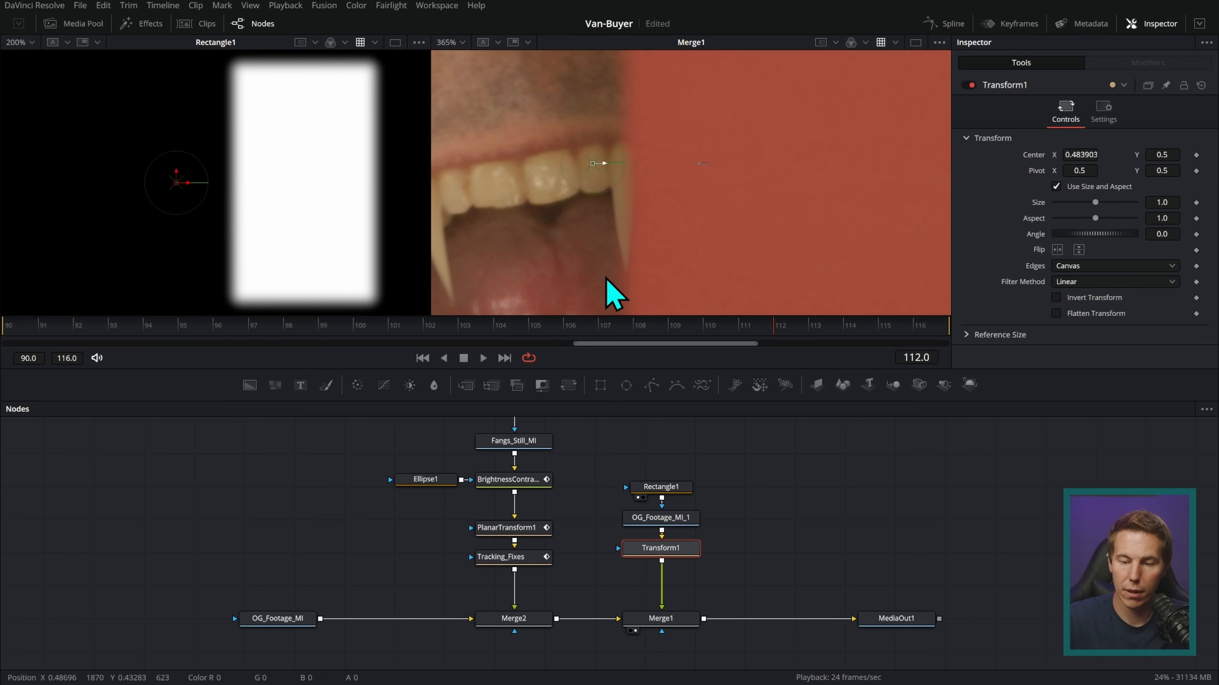
scroll(703, 242, "down", 4)
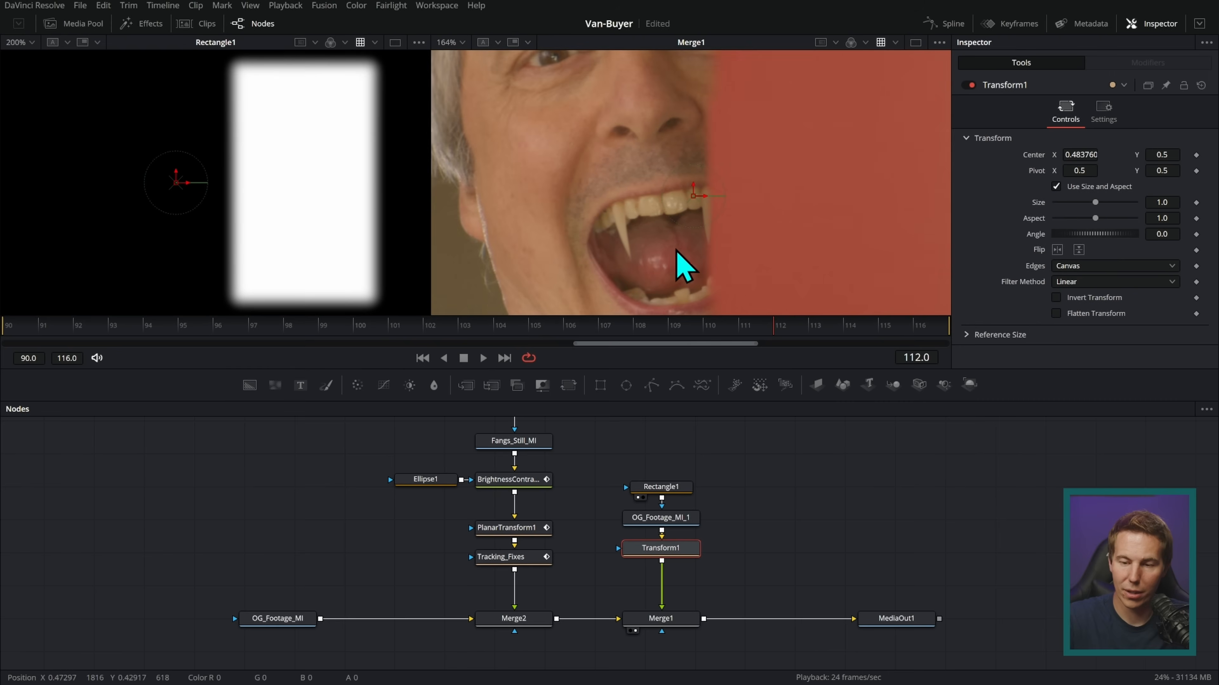
left_click_drag(764, 228, 695, 293)
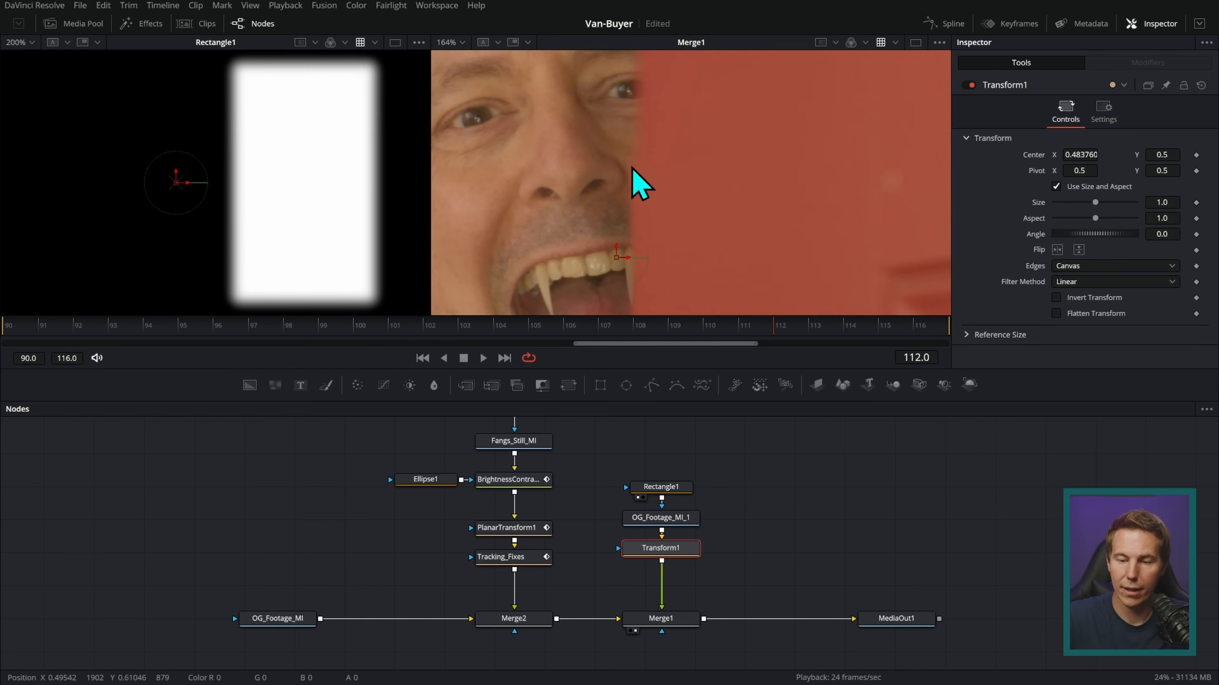
left_click_drag(701, 232, 697, 210)
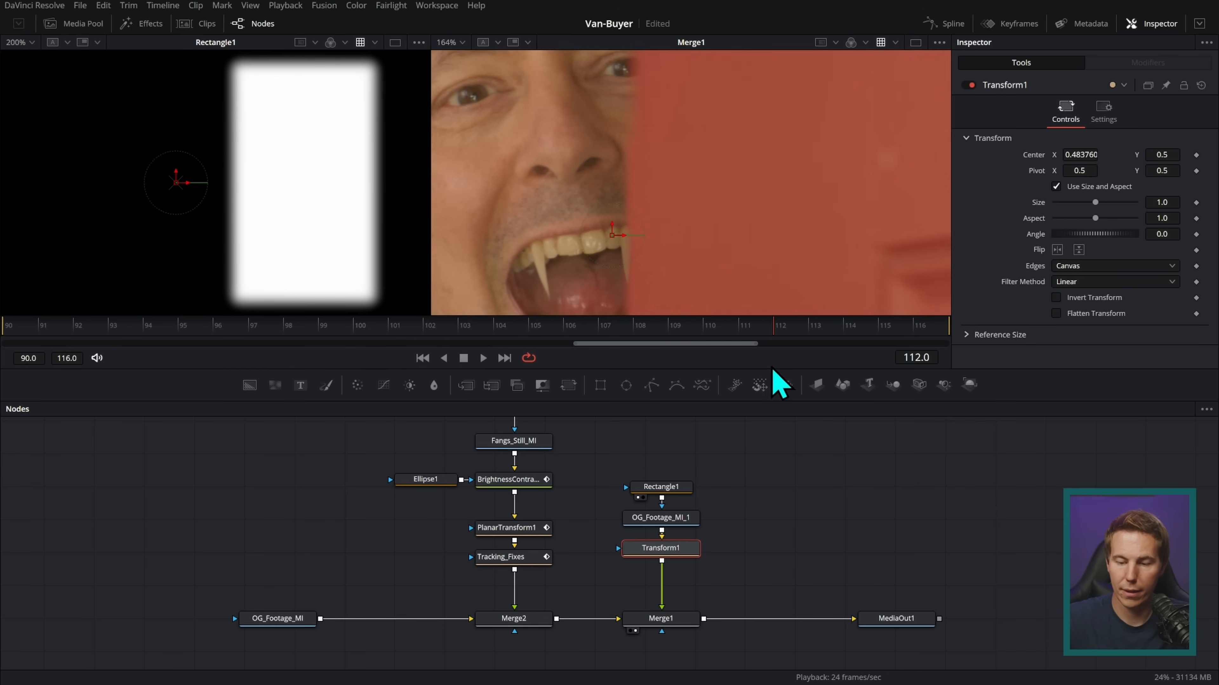
Reduce the Rectangle1 mask's height to about 0.066 and move its center Y to about 0.484 to limit the patch to the fang
left_click(661, 487)
scroll(705, 144, "up", 1)
left_click_drag(704, 132, 705, 192)
scroll(704, 190, "up", 8)
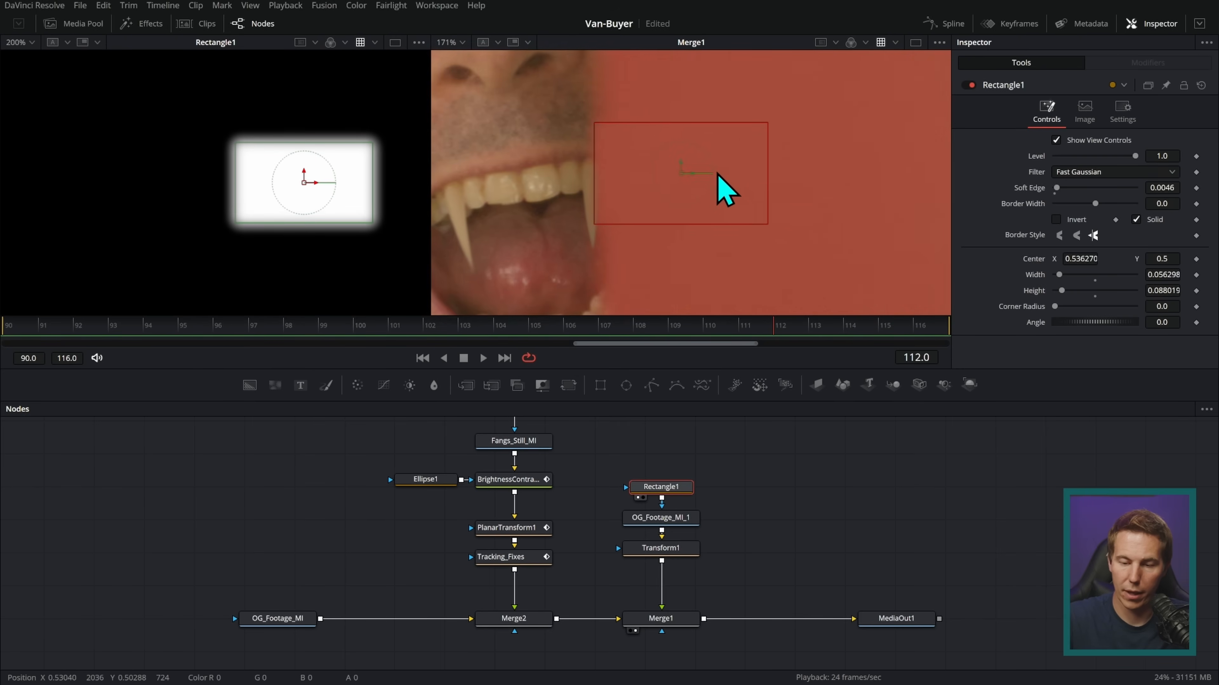
left_click_drag(770, 159, 769, 154)
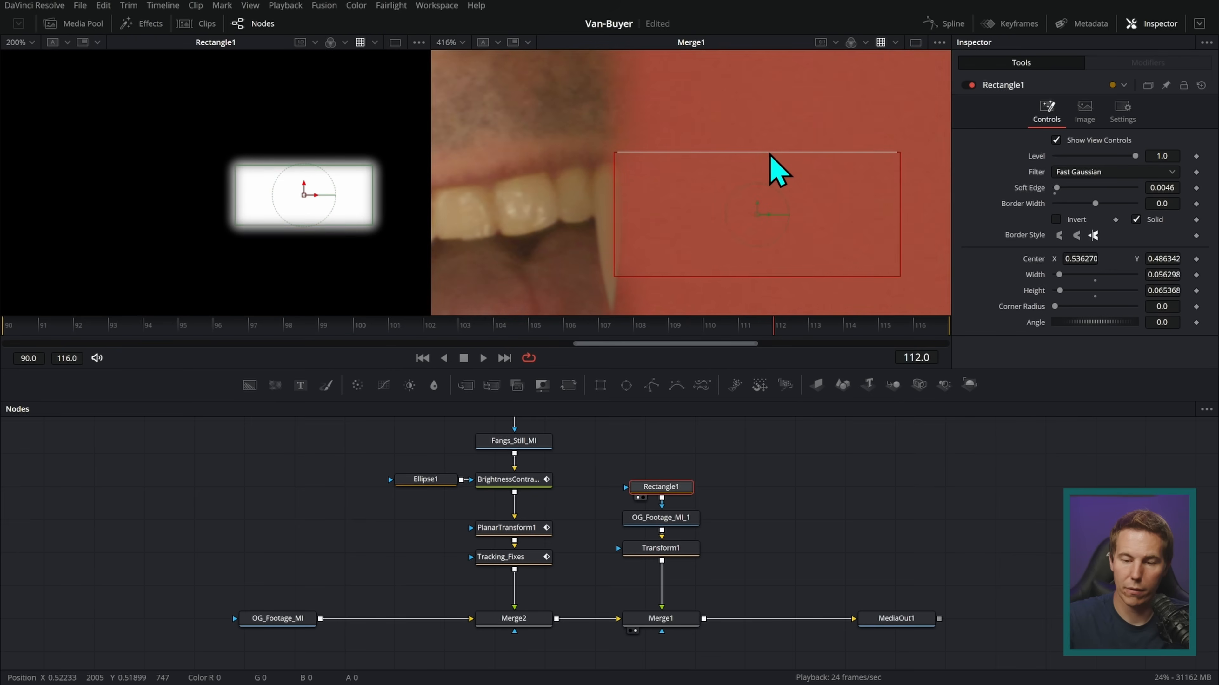
left_click_drag(757, 212, 757, 215)
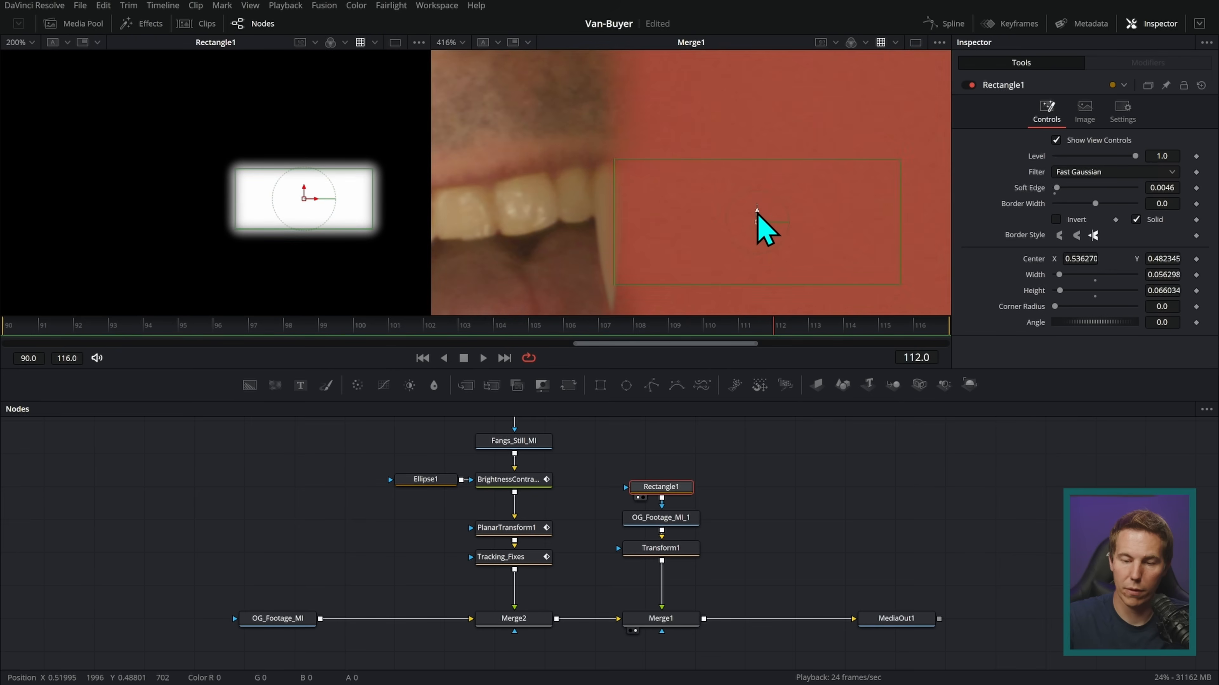
left_click(761, 472)
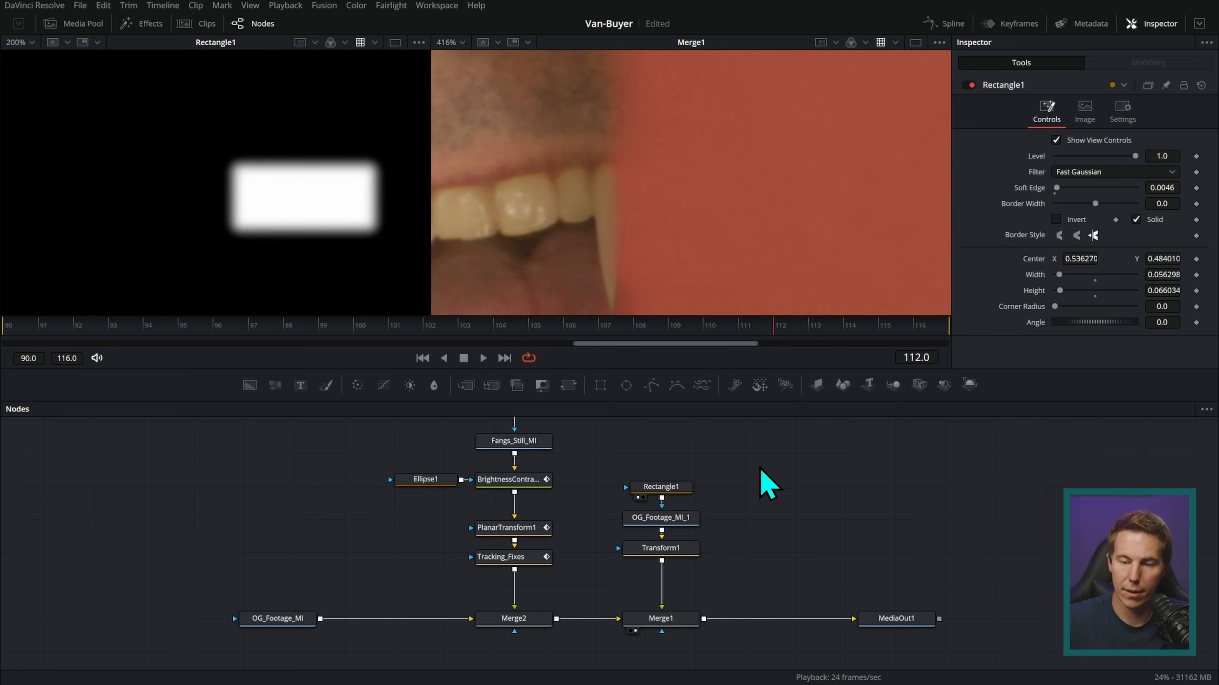
Toggle Merge1 off and on to compare the fang with and without the door patch
left_click(676, 621)
left_click(970, 85)
left_click(968, 87)
left_click(967, 86)
left_click(967, 86)
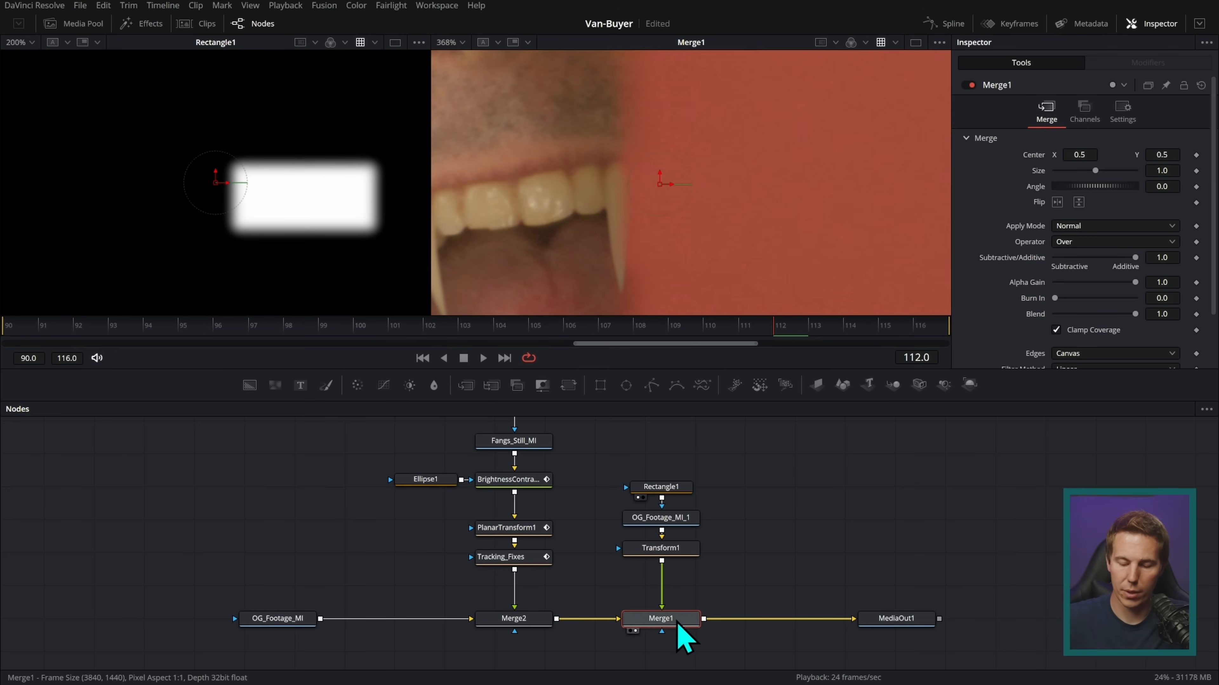
Keyframe Merge1's Blend at 1.0 on frame 112, lowering it on frame 111 and to 0.0 on frame 113
scroll(1147, 283, "down", 3)
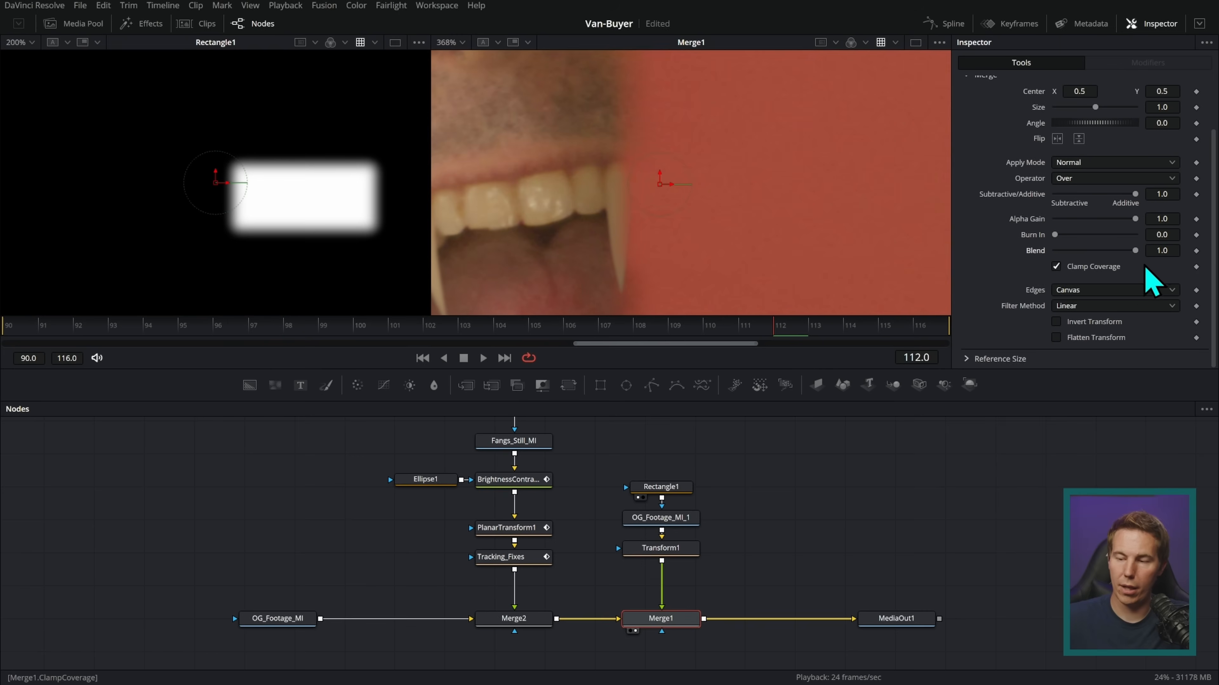
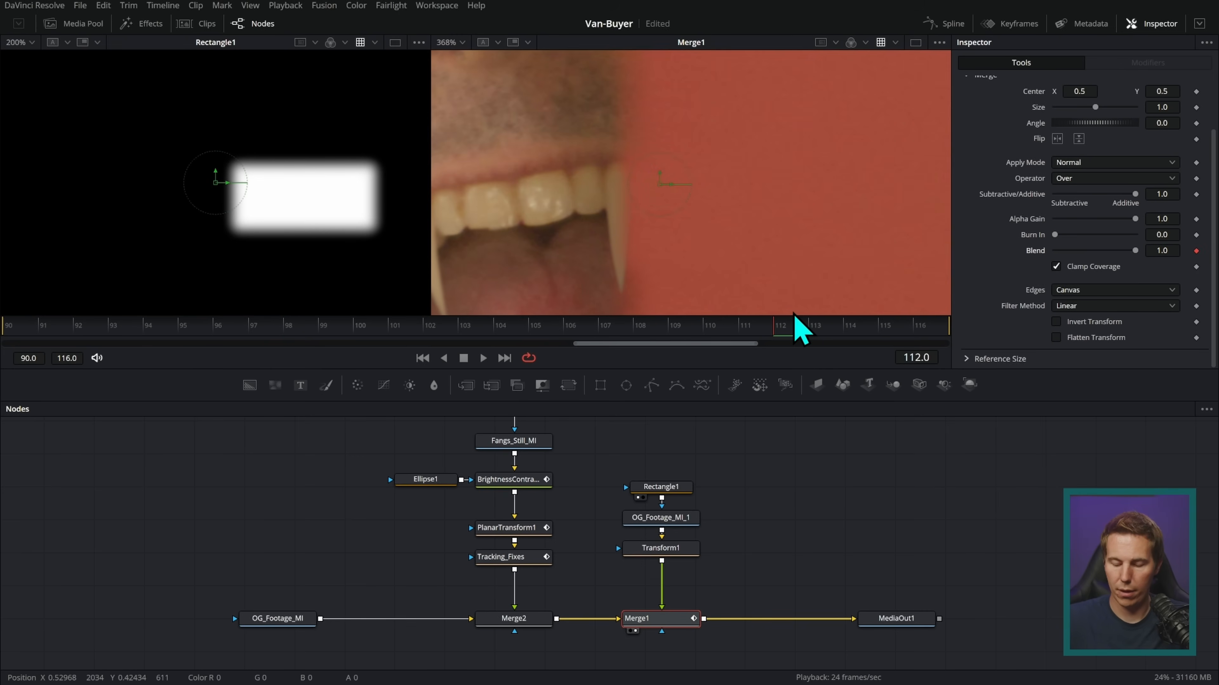
key("Left")
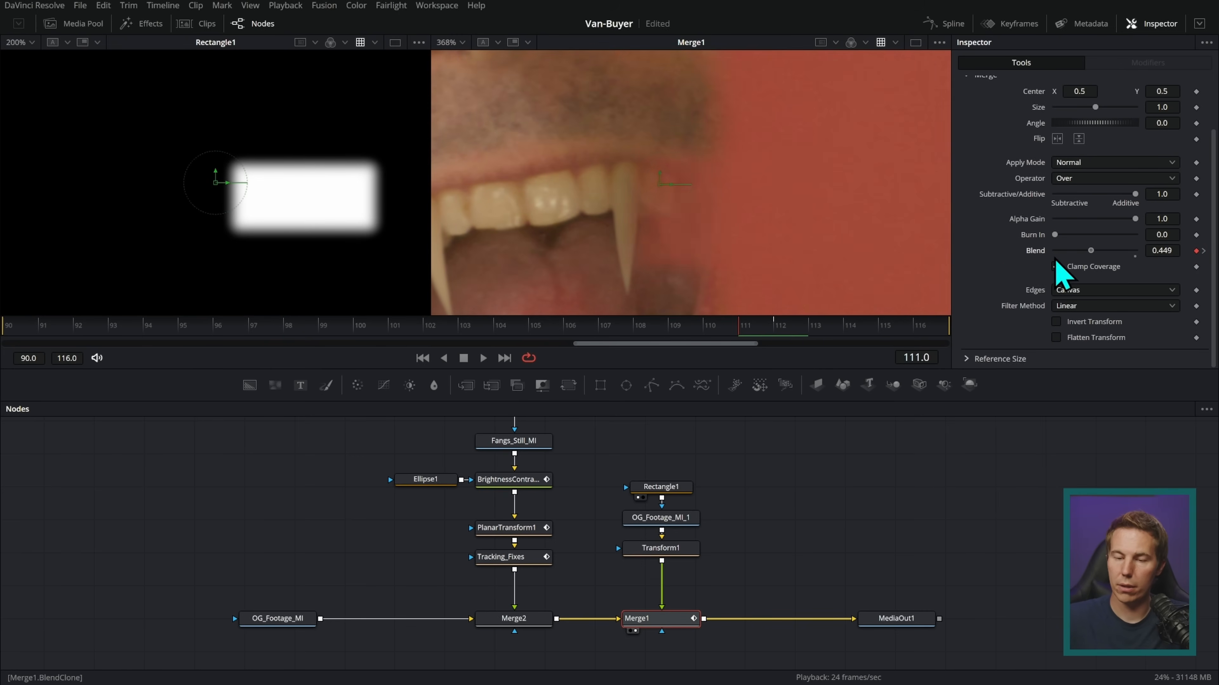
key("Right")
key("Right")
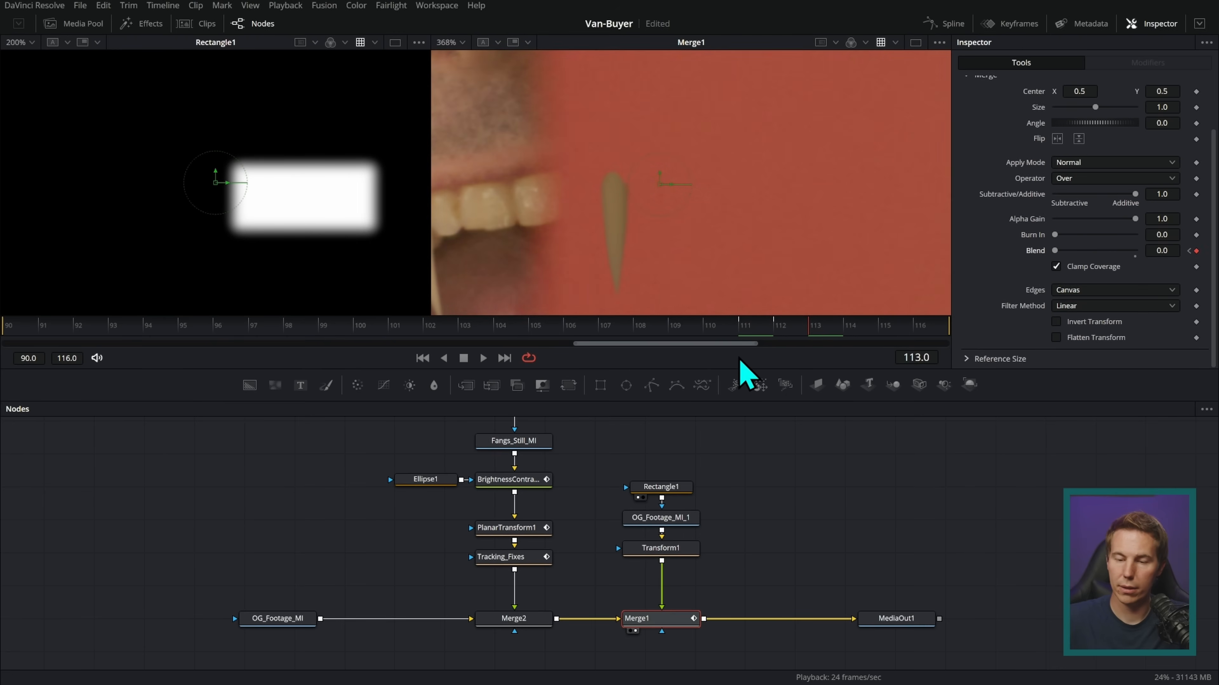
mouse_move(834, 336)
left_mouse_down()
mouse_move(730, 333)
mouse_move(810, 336)
left_mouse_up()
scroll(820, 216, "down", 4)
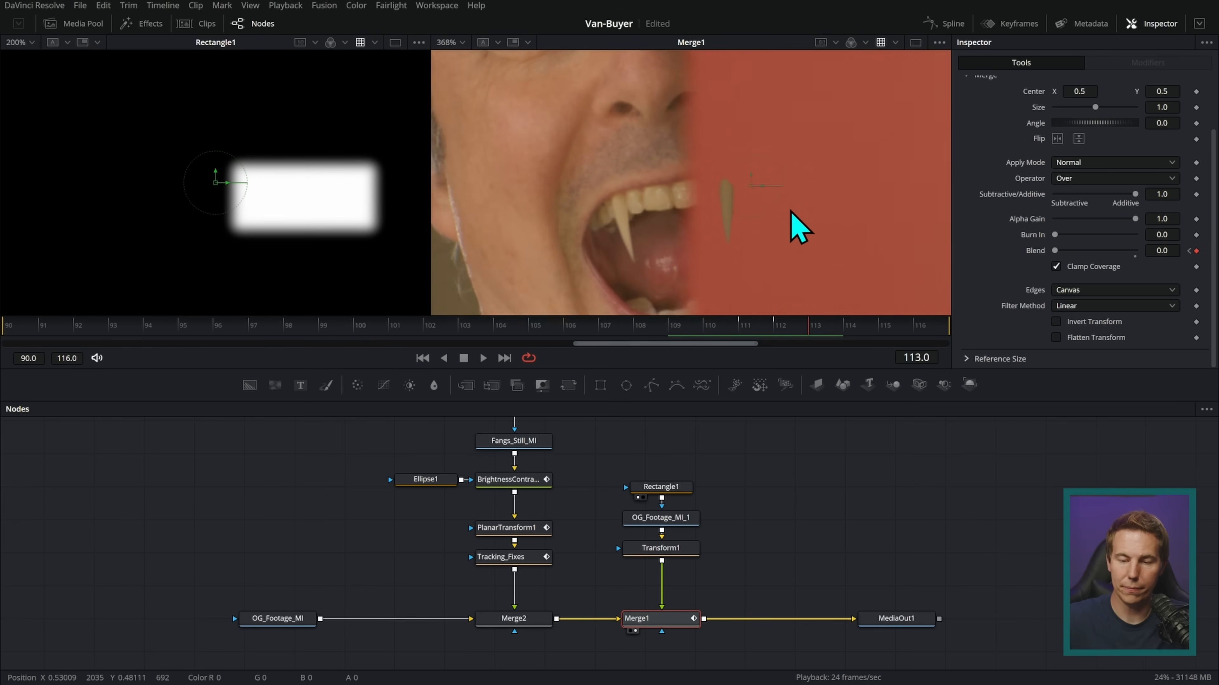
Add a rectangle mask to Merge2 and shrink it to about 0.086 wide and 0.251 high
left_click_drag(835, 277, 785, 255)
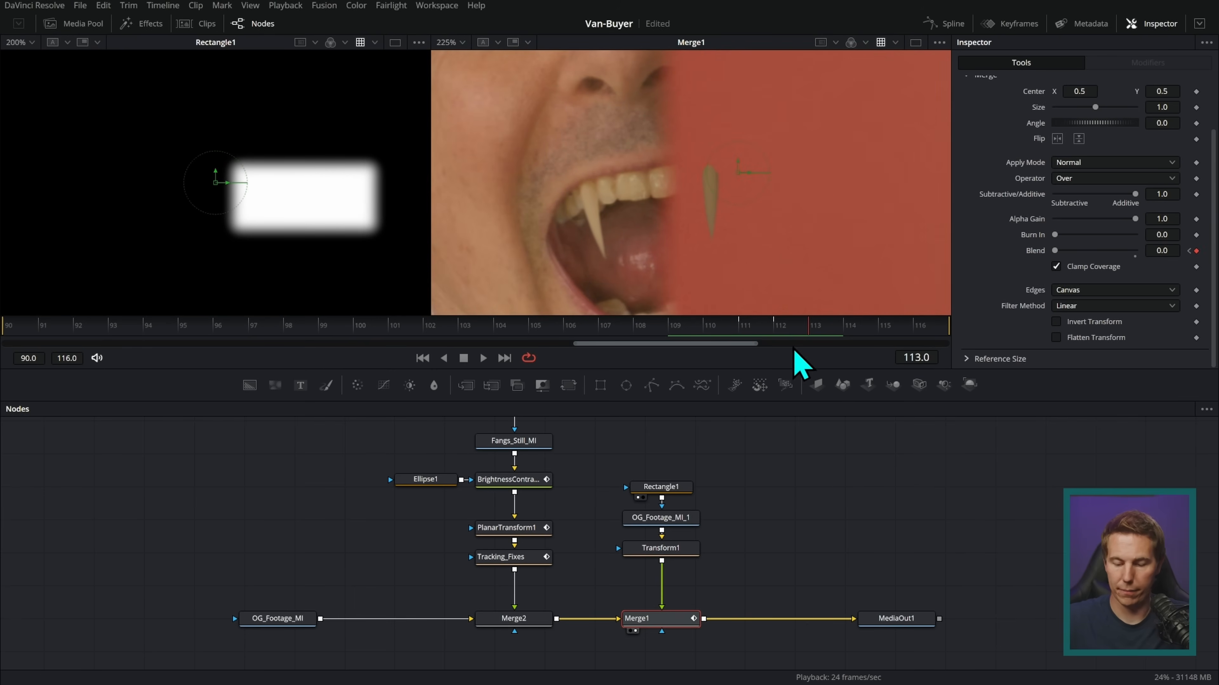
scroll(623, 480, "down", 2)
left_click_drag(600, 385, 472, 532)
left_click_drag(485, 618, 490, 620)
scroll(733, 243, "down", 5)
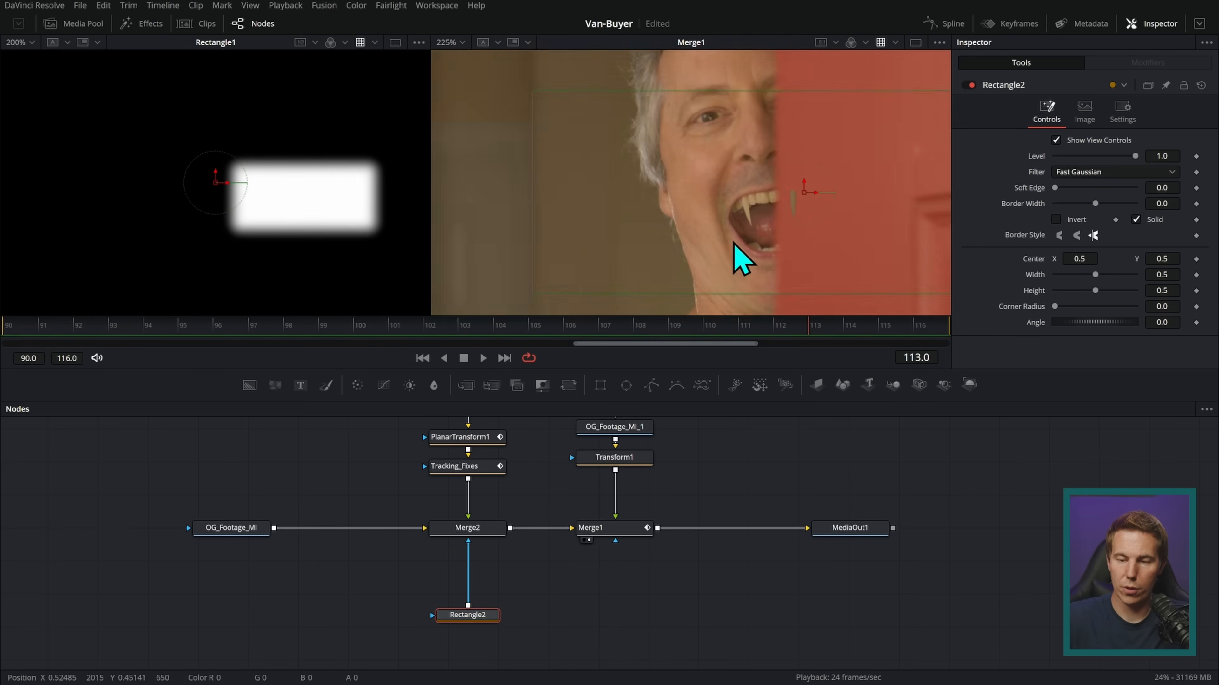
scroll(738, 260, "down", 5)
left_click_drag(674, 278, 808, 283)
scroll(787, 271, "up", 3)
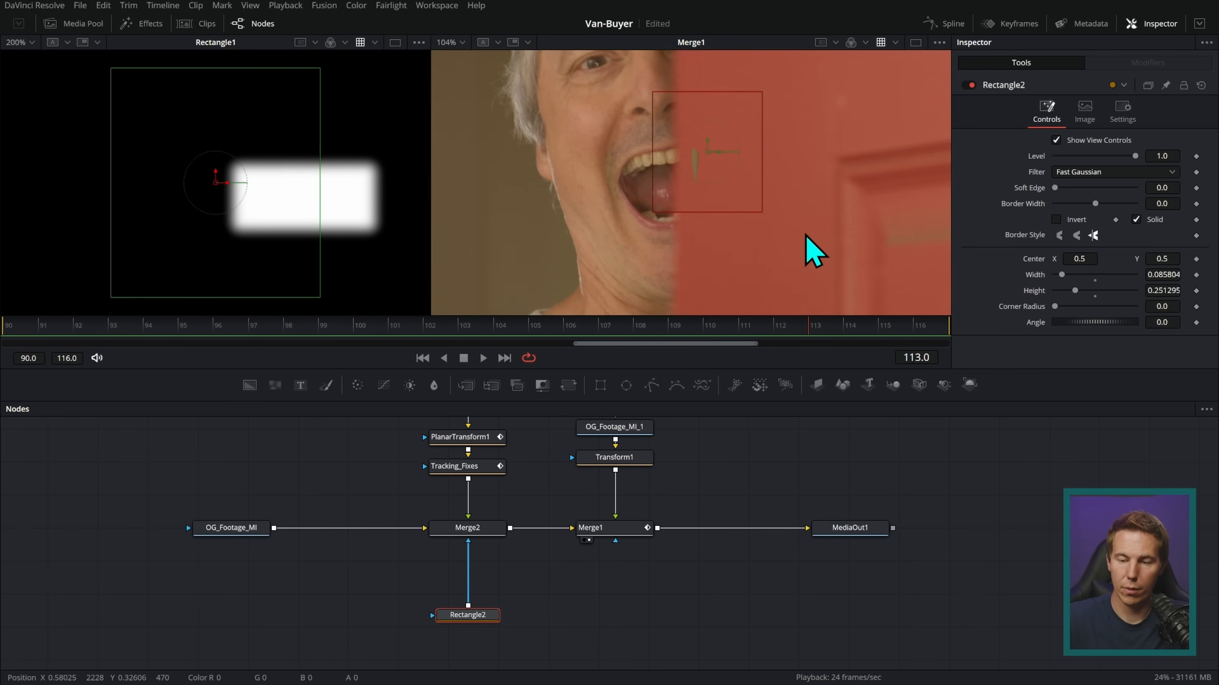
Move Rectangle2's center to about X 0.5116, Y 0.457 over the door and invert the mask to hide the fang
left_click_drag(714, 154, 727, 171)
left_click(1057, 219)
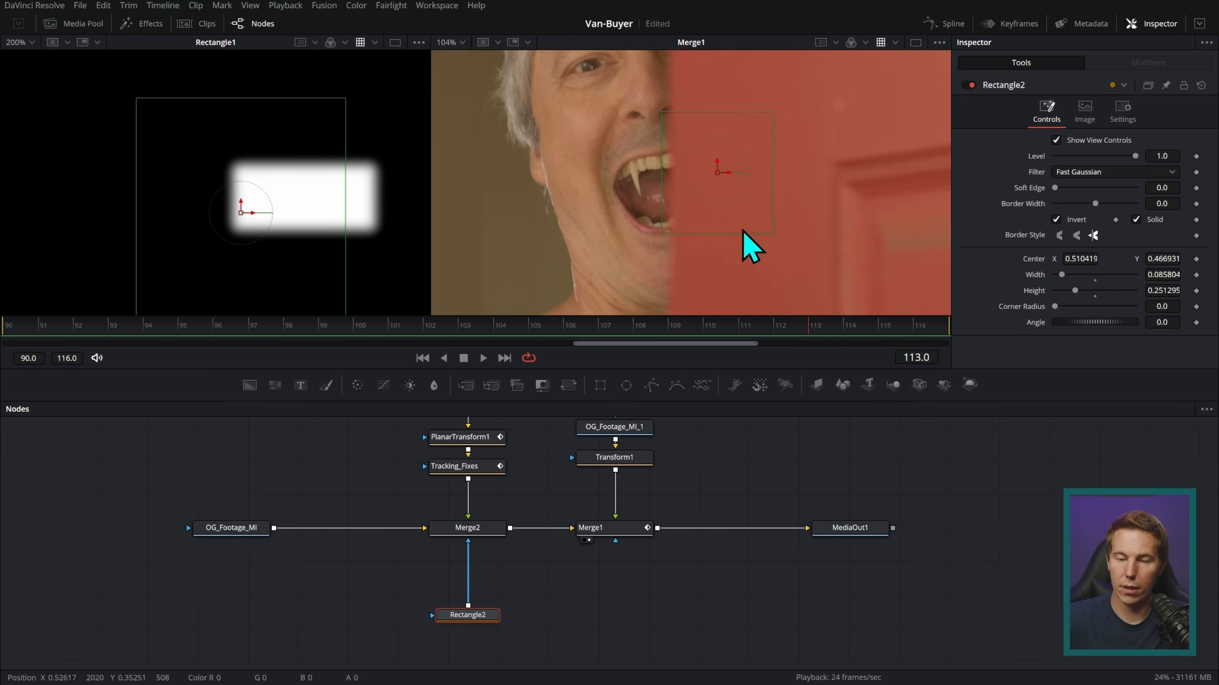
scroll(791, 240, "up", 3)
left_click_drag(701, 179, 704, 188)
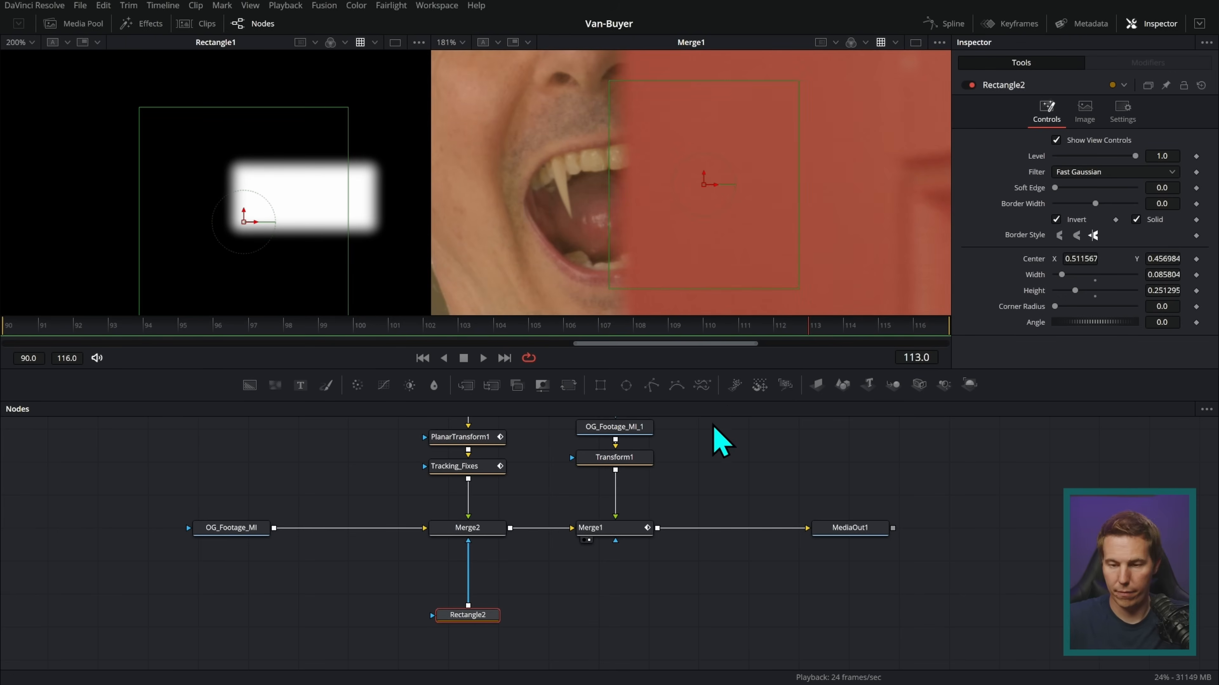
Keyframe Rectangle2's center at X about 0.605 on frame 112 and about 0.516 on frame 113
key("Left")
left_click_drag(720, 186, 925, 186)
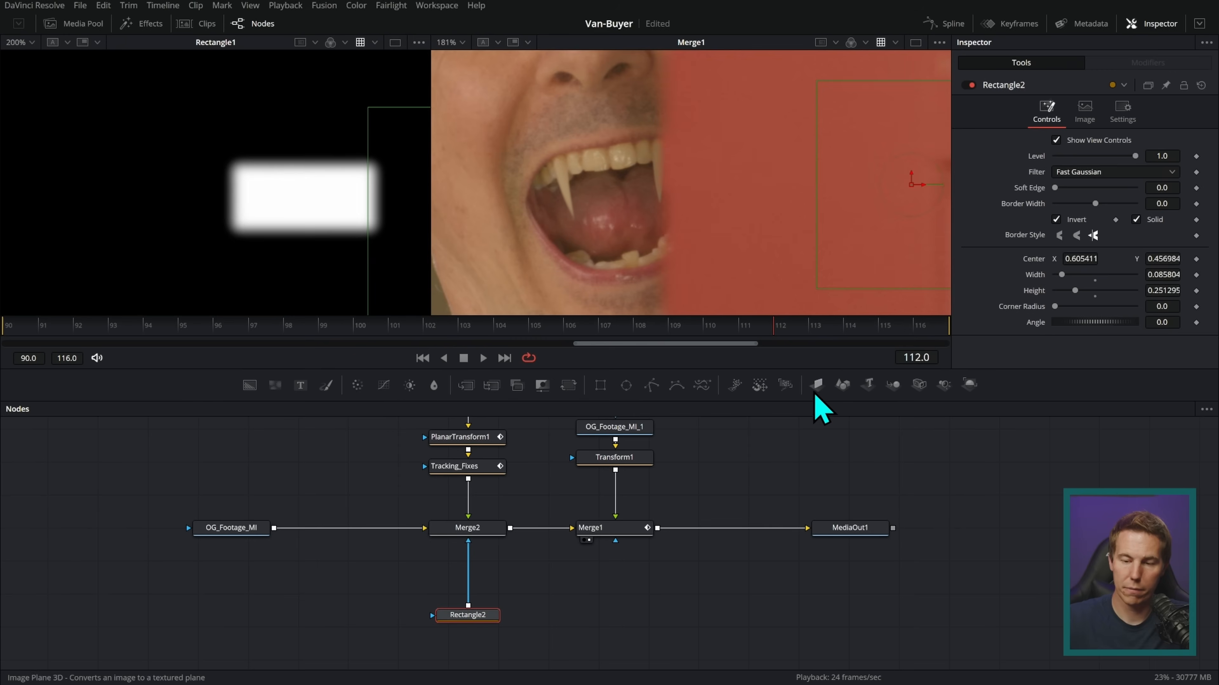
left_click(1196, 258)
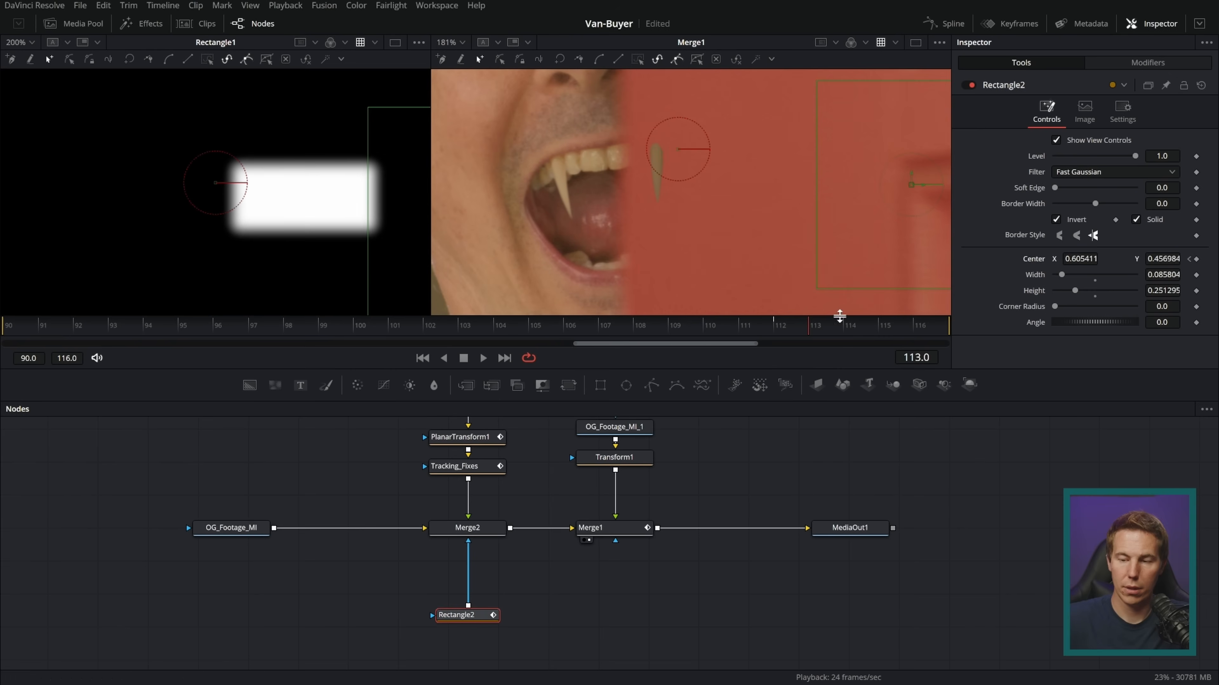
left_click_drag(902, 190, 729, 237)
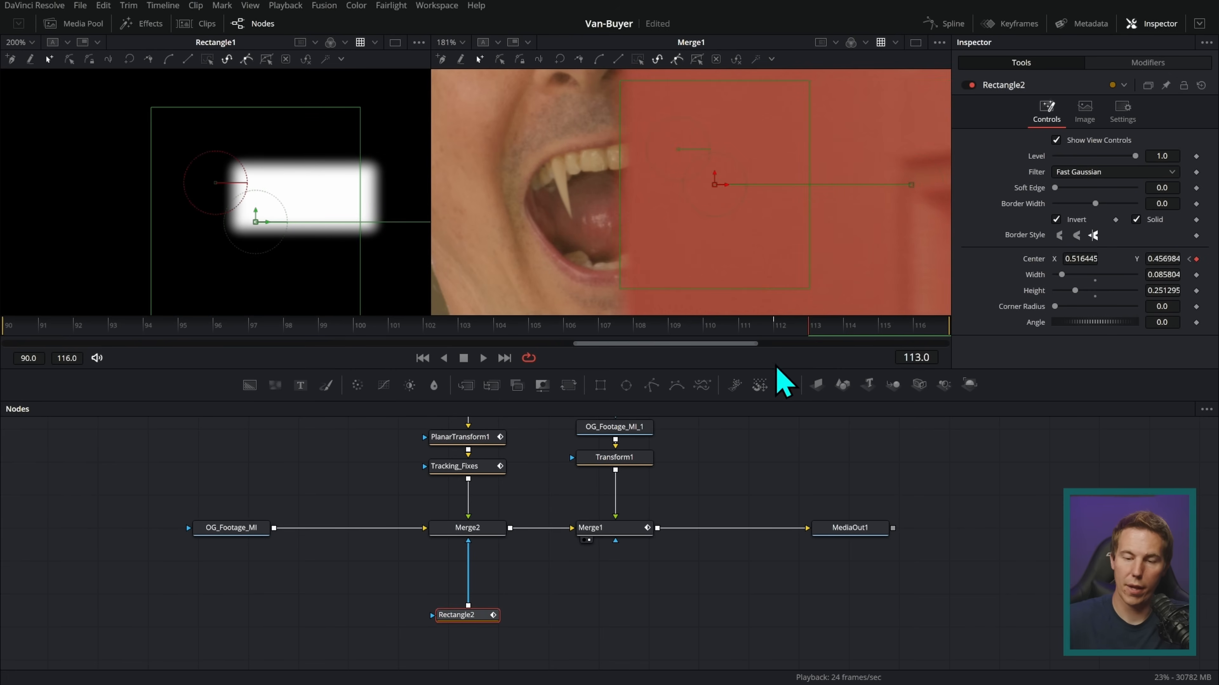
Keyframe Rectangle2's center X at about 0.514 on frame 114 and 0.472 on frame 115 to follow the door's edge
key("Right")
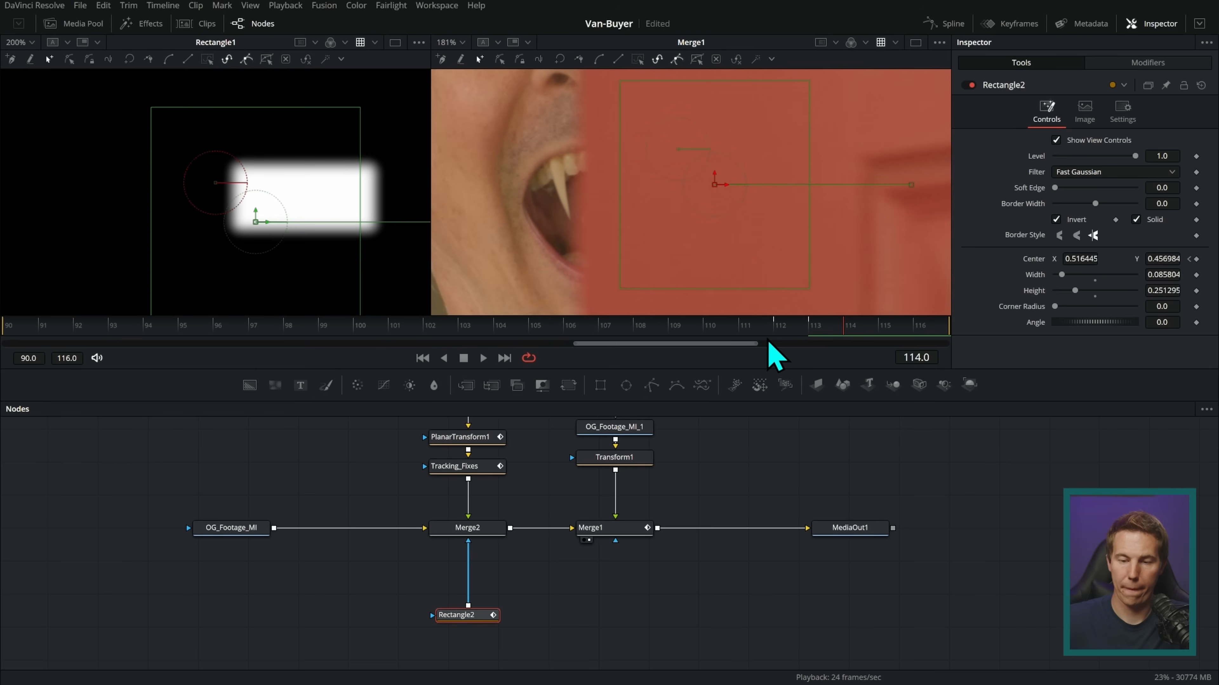
key("Right")
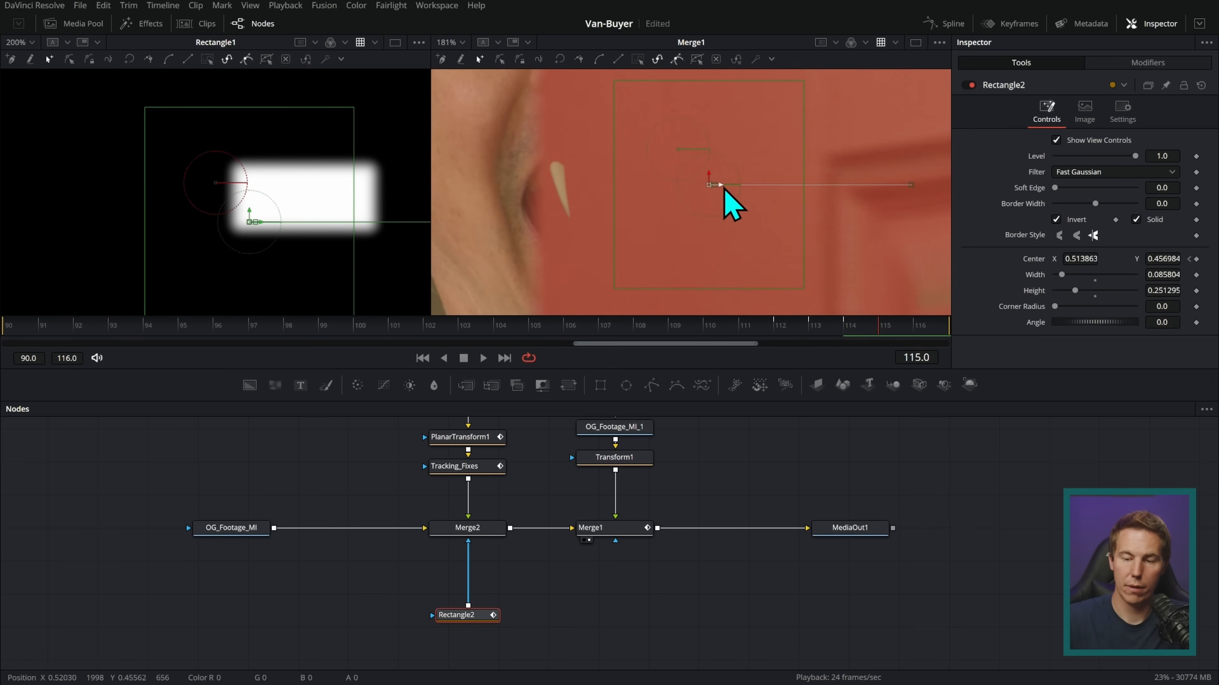
key("Left")
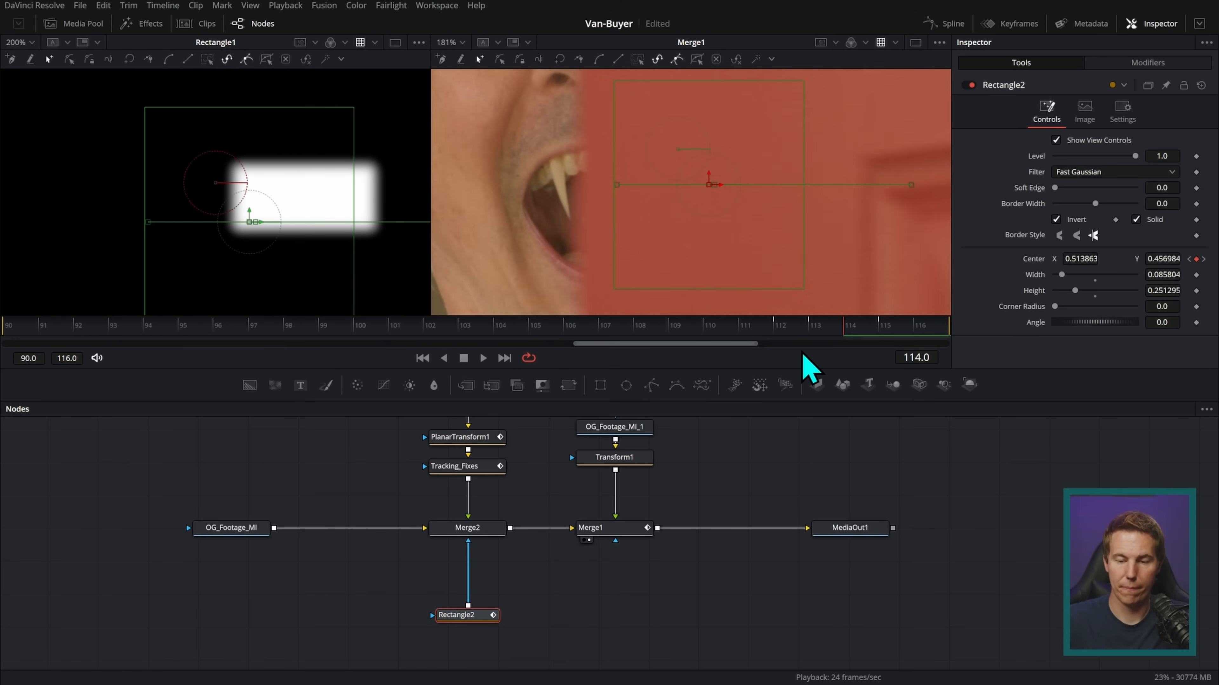
key("Right")
key("Right")
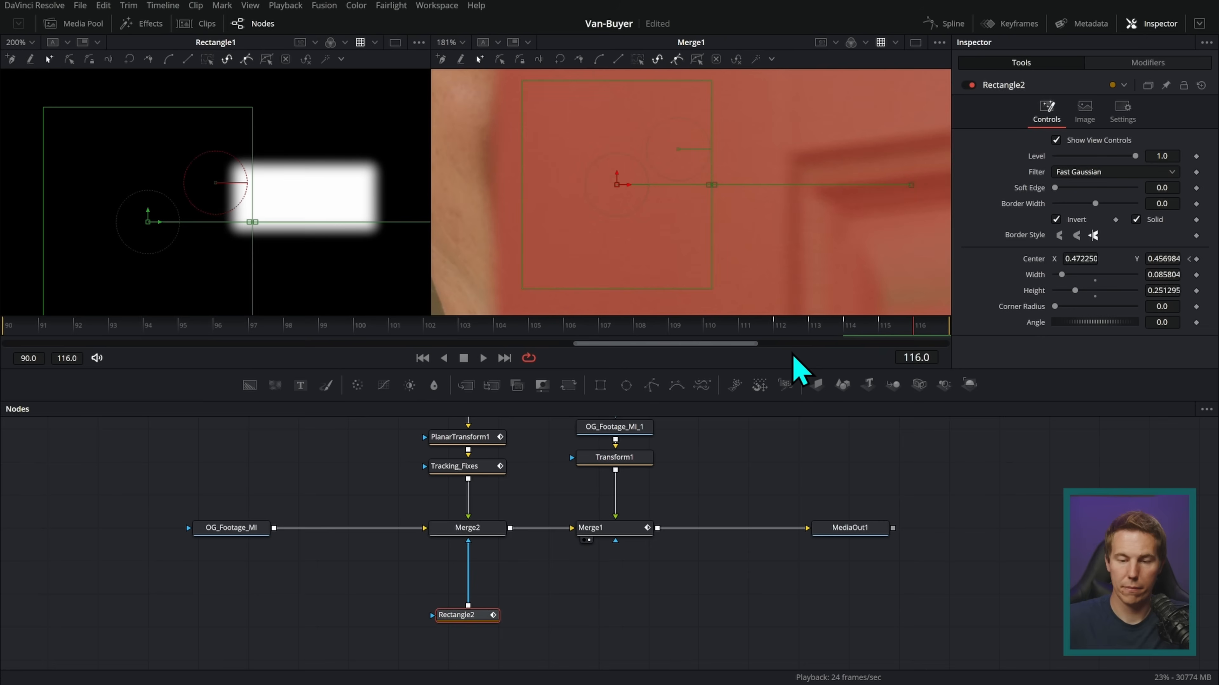
View the Merge2 result and keyframe its Blend at 1.0 on frame 114 and 0.0 on frame 115
key("ctrl+f")
left_click(492, 531)
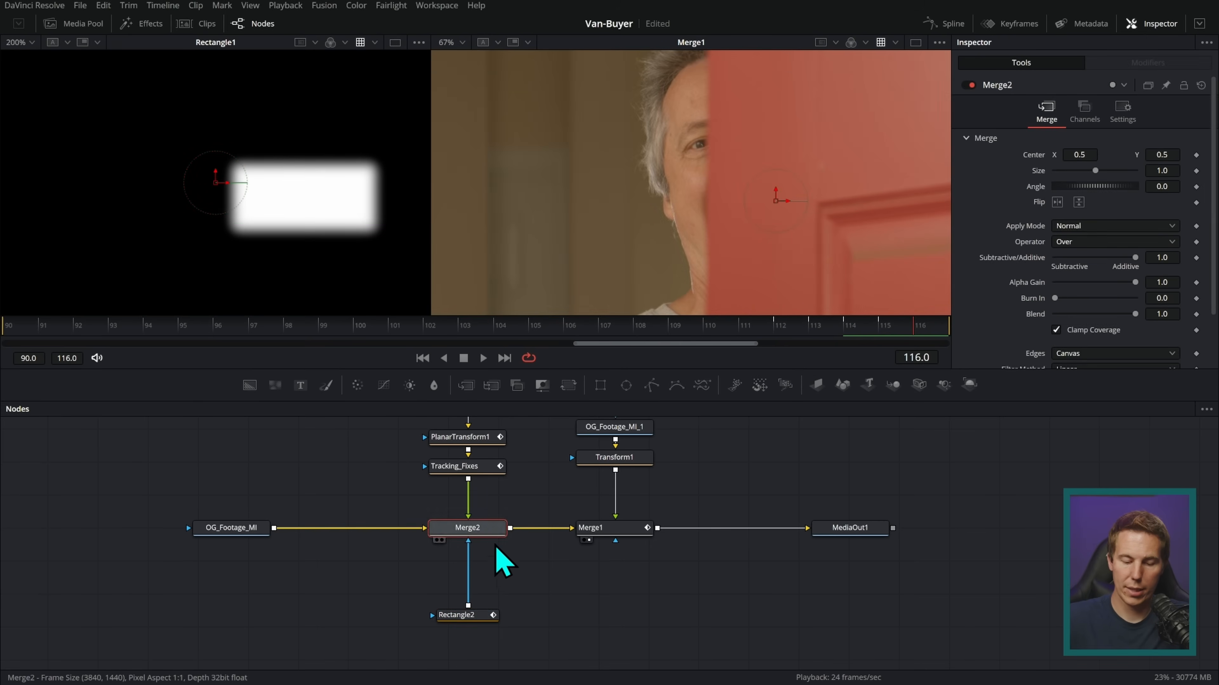
key("2")
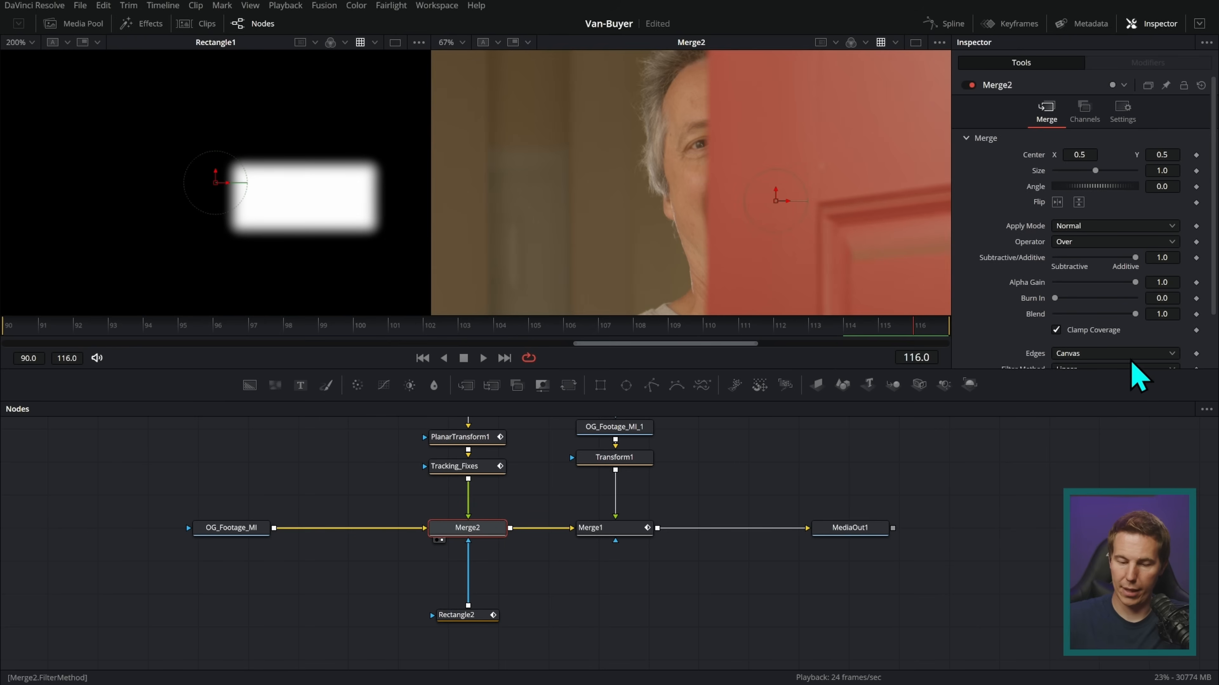
key("Left")
key("Right")
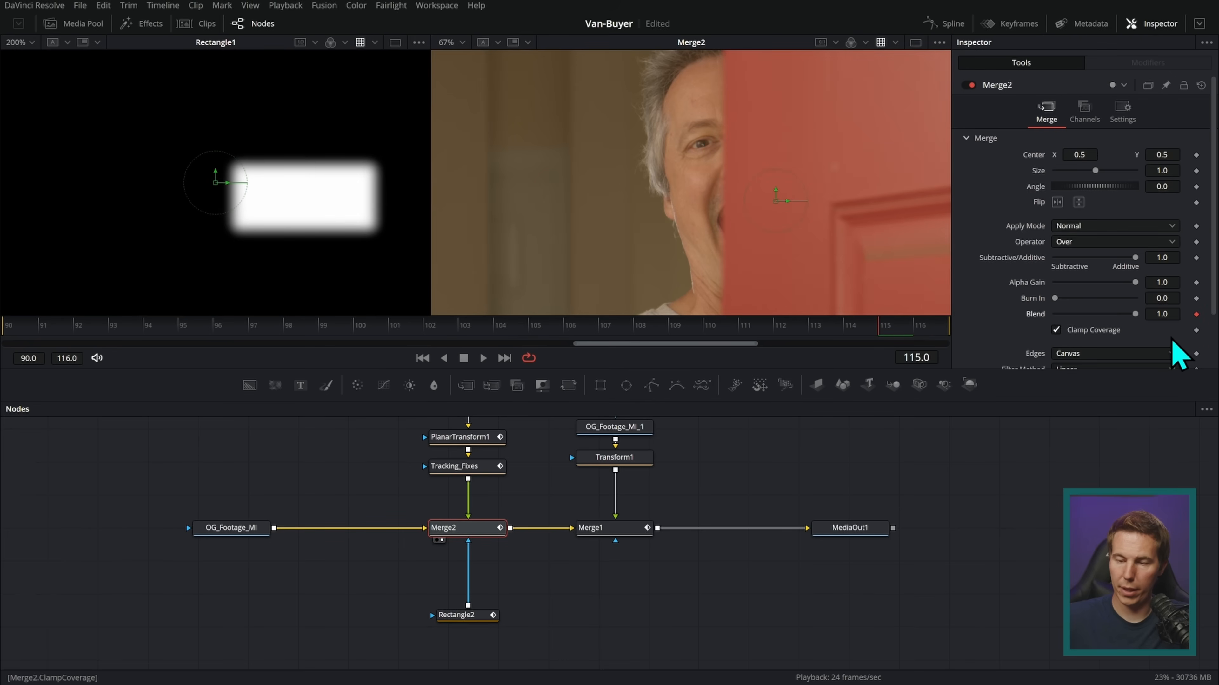
key("Left")
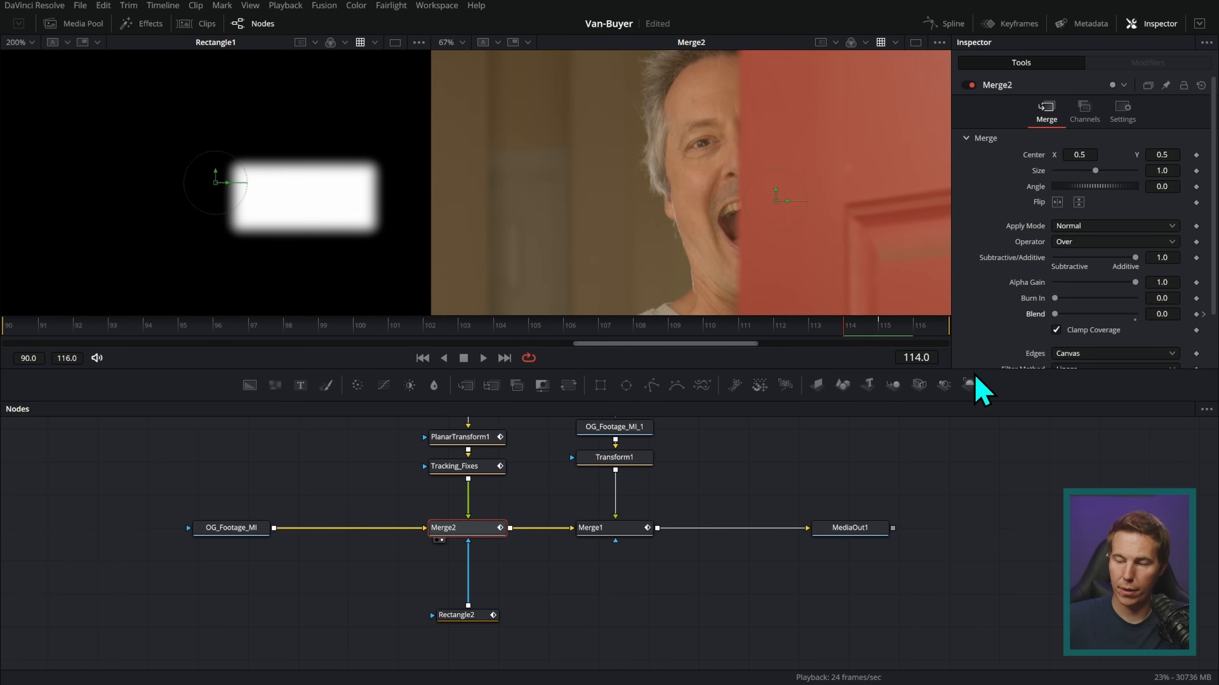
scroll(726, 210, "up", 3)
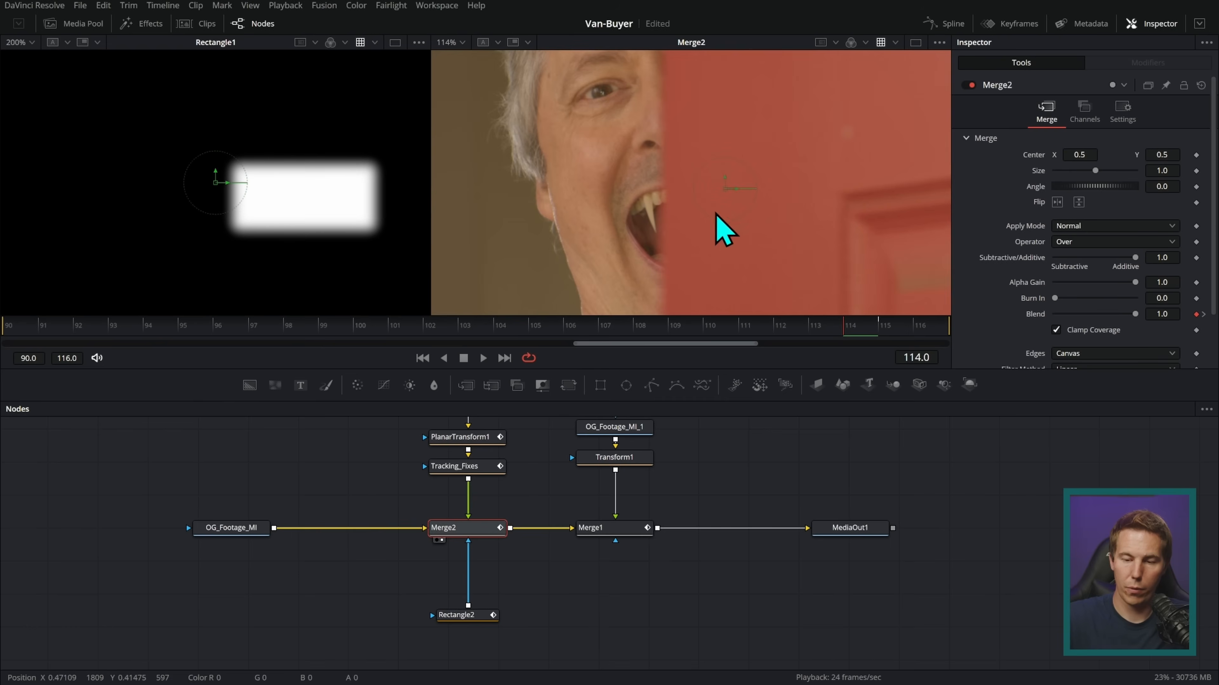
Examine the Merge2 result frame by frame around frames 111 to 116 as the door passes over the fangs
key("Left")
key("Left")
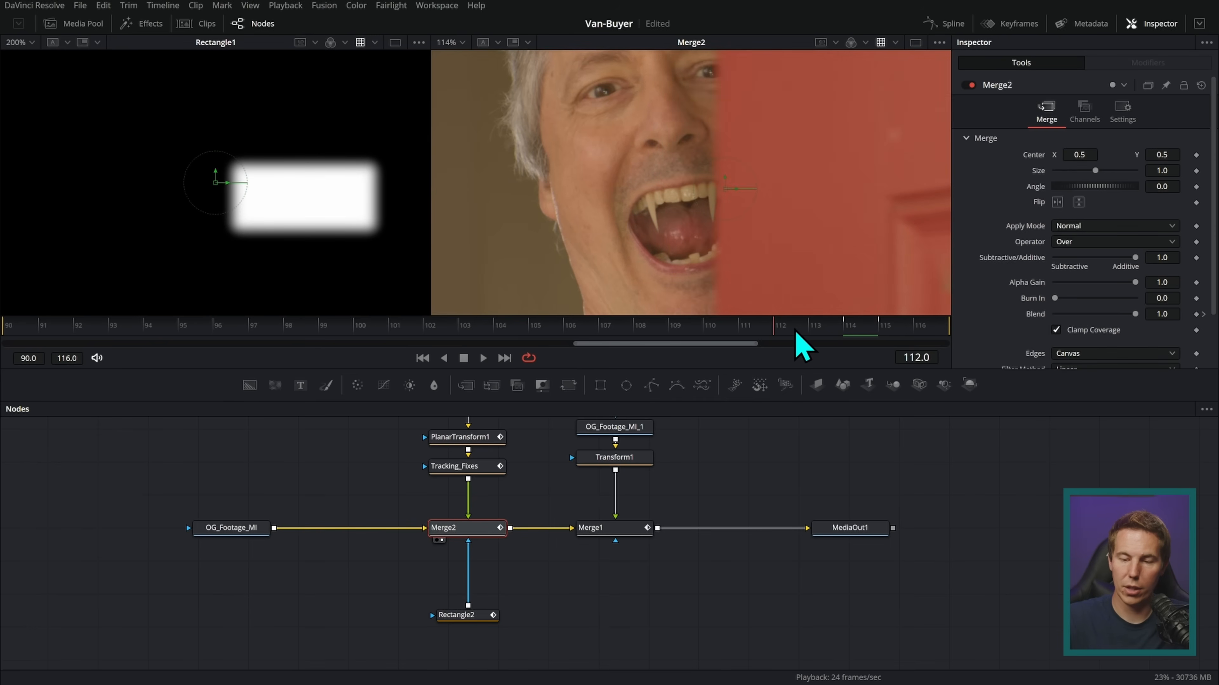
key("Left")
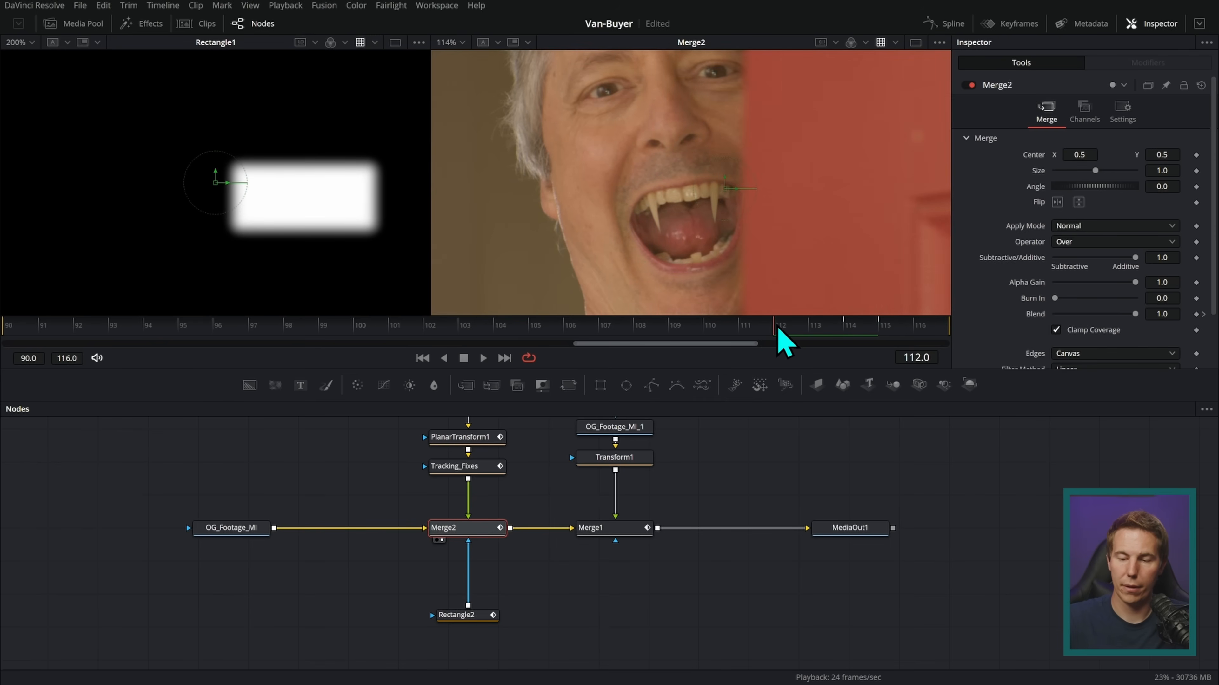
key("Right")
key("Right")
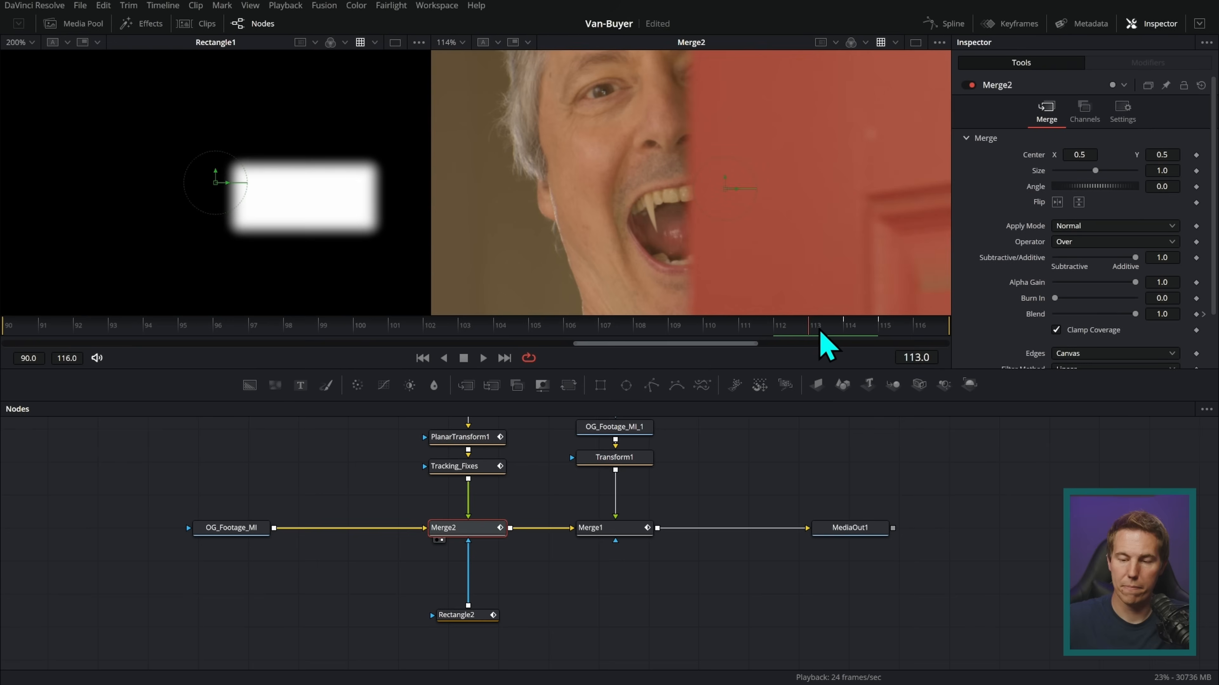
key("Right")
key("Right")
key("Right")
key("Left")
key("Left")
key("Left")
key("Left")
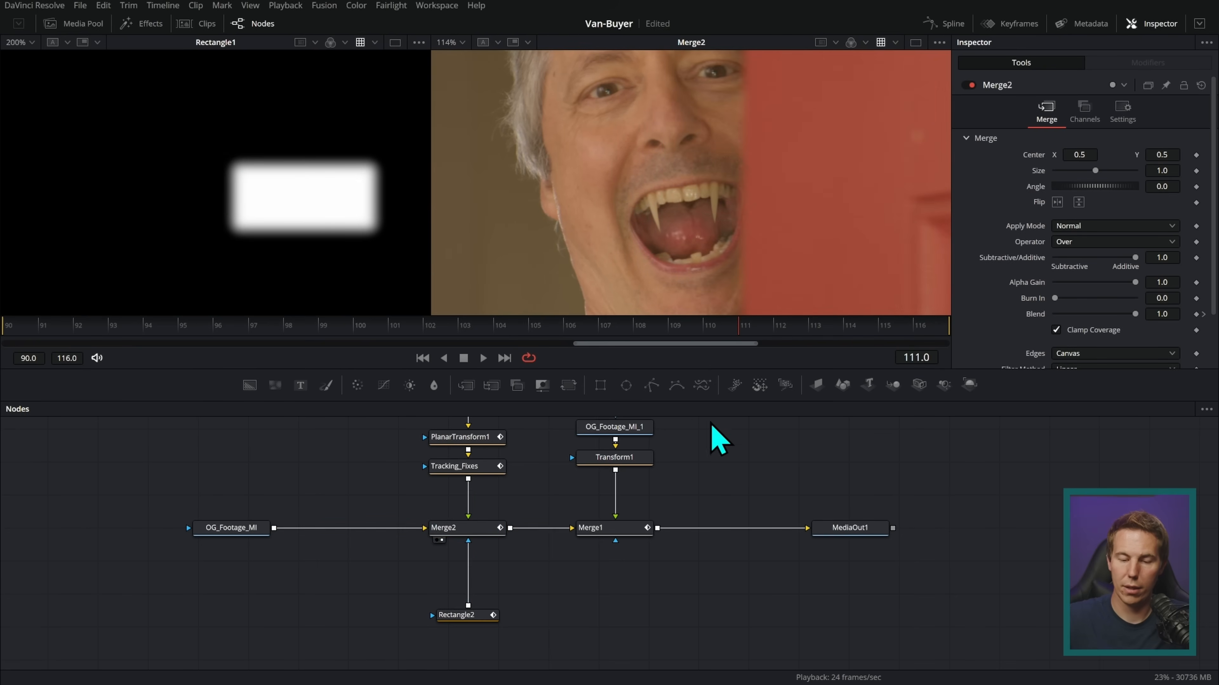
Play back the Merge2 composite, stop it, and scrub to frame 110 to check the fangs
left_click(483, 358)
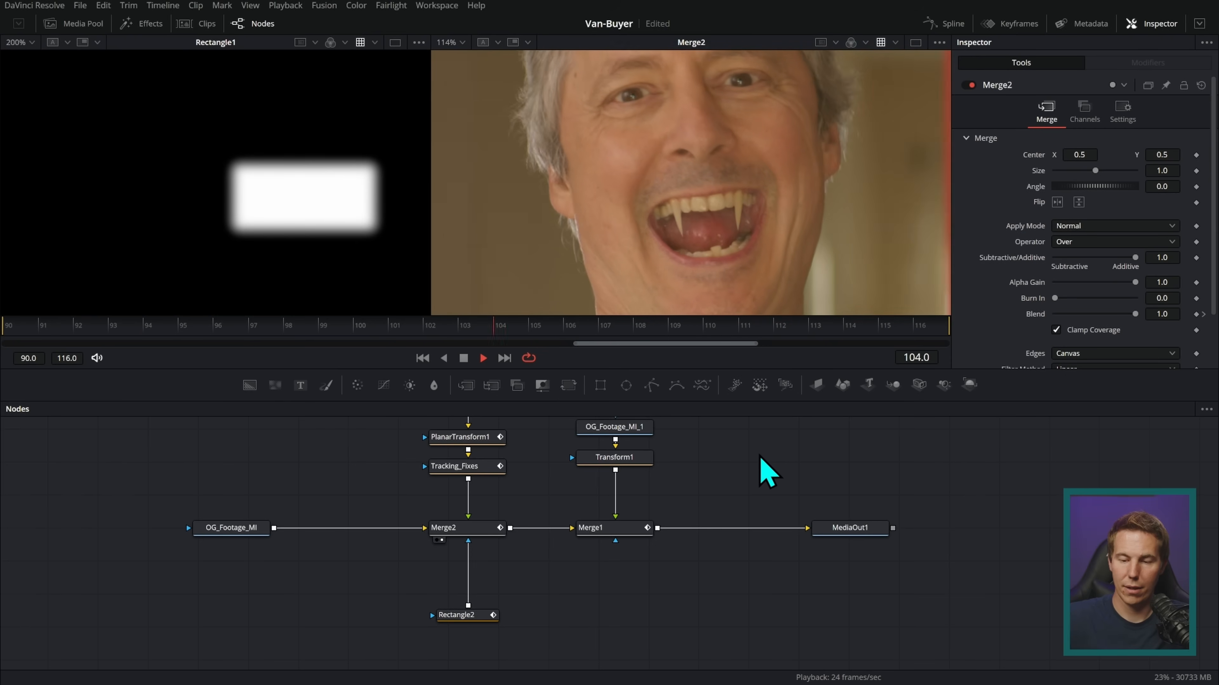
left_click(464, 361)
left_click_drag(596, 320, 724, 324)
On frame 114, shift the Tracking_Fixes center X to 0.5002 and raise its center Y slightly to realign the fang
scroll(693, 212, "up", 3)
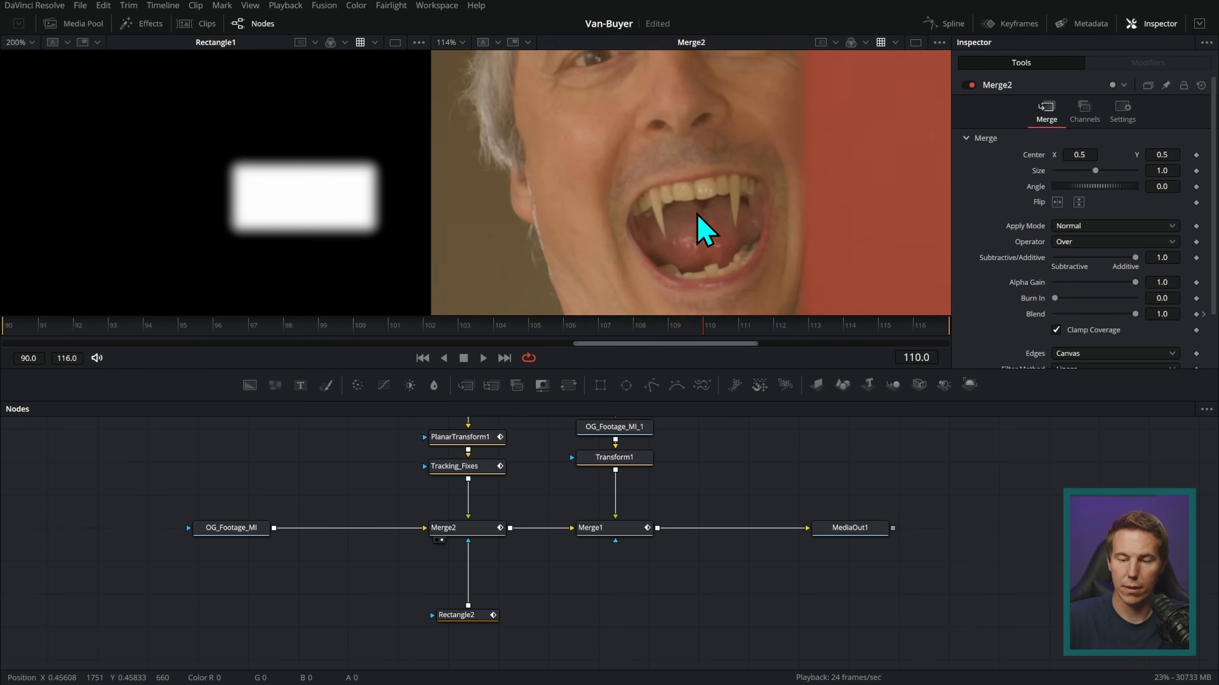
left_click_drag(665, 427, 692, 503)
left_click(523, 546)
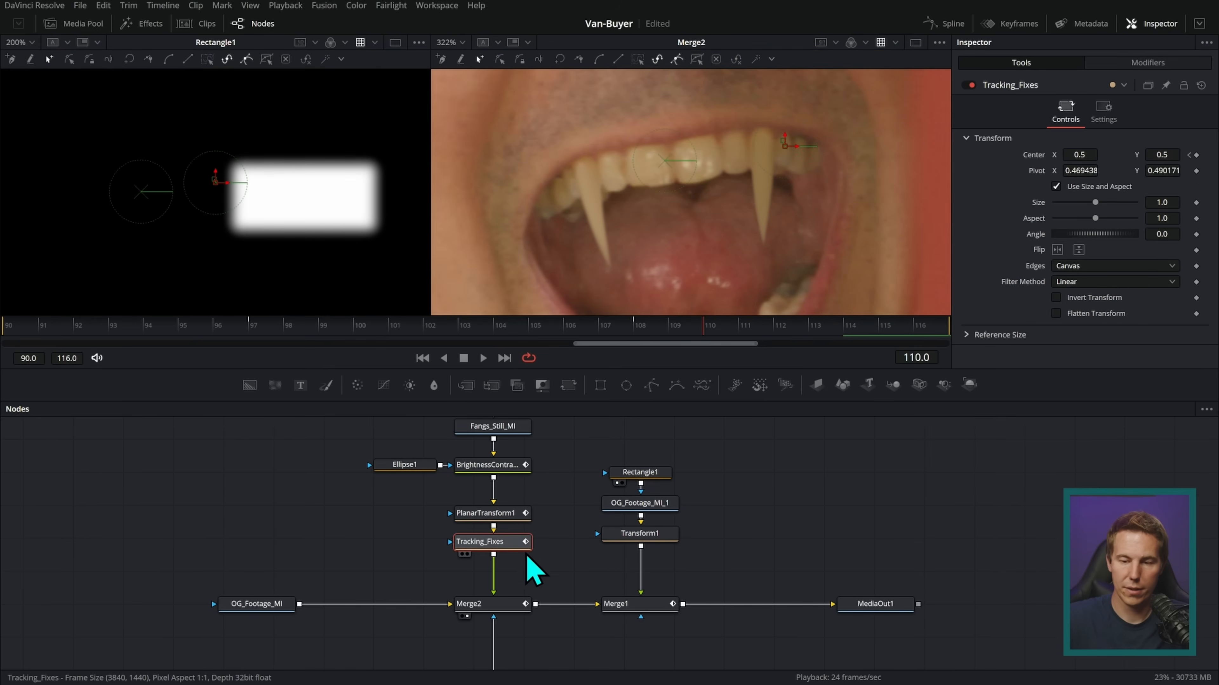
left_click_drag(707, 328, 843, 299)
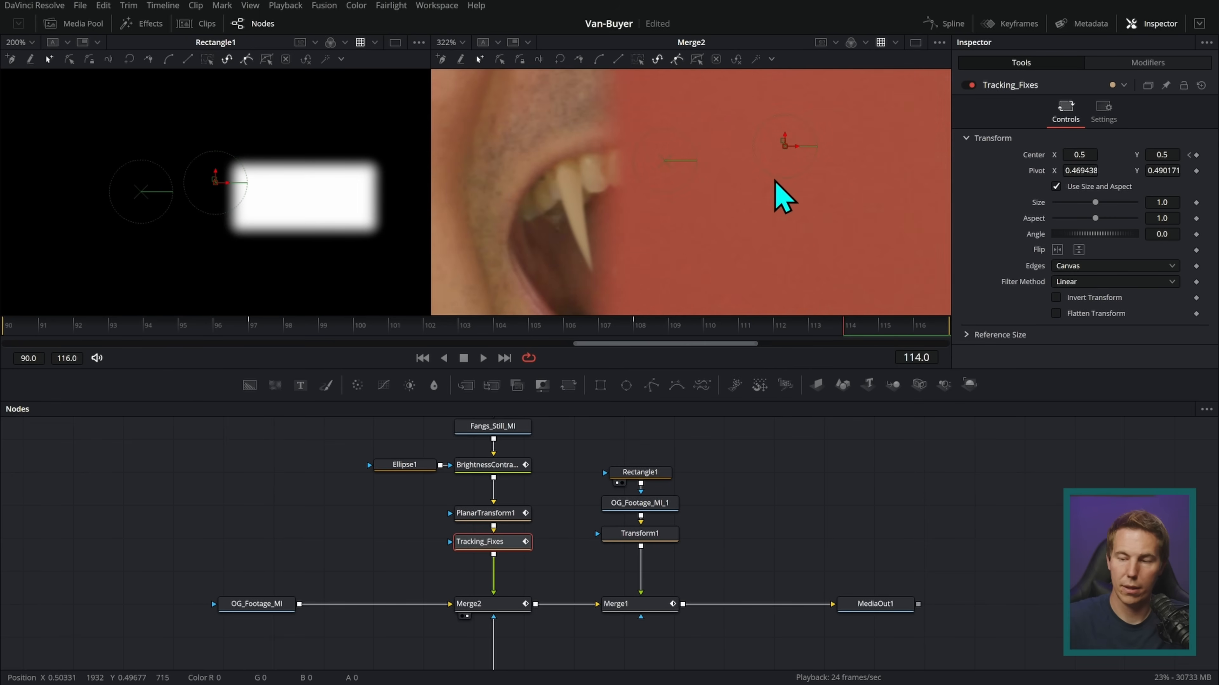
left_click_drag(1078, 154, 1080, 155)
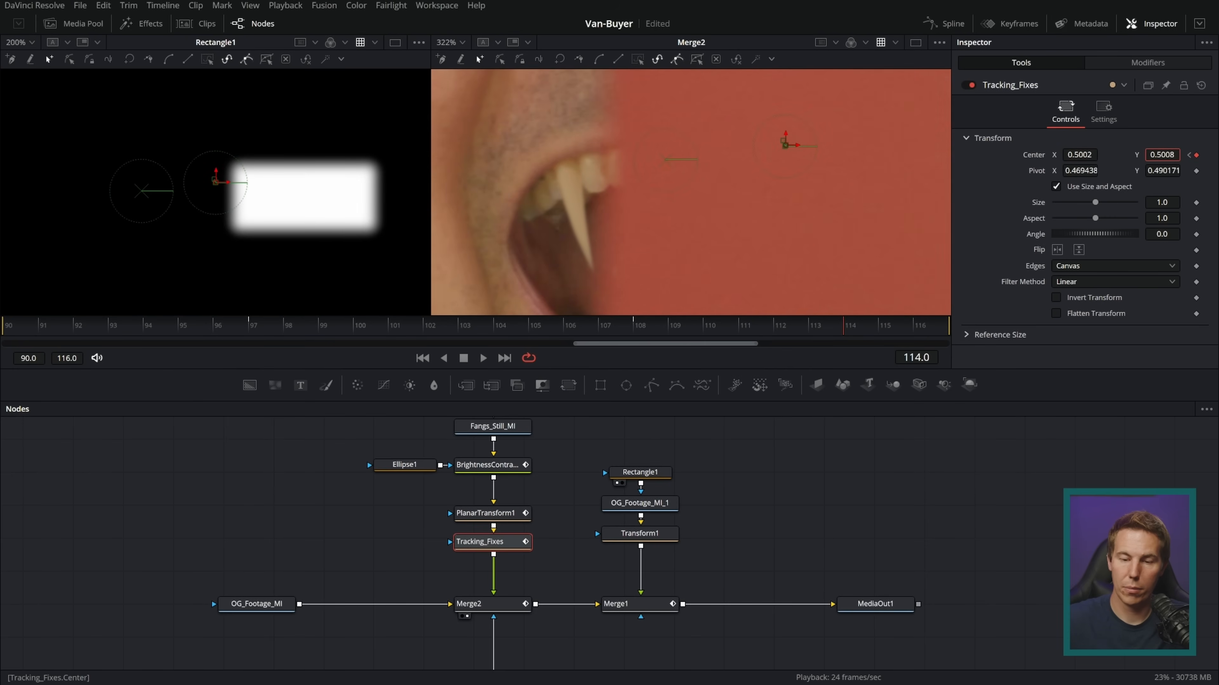
left_click_drag(1162, 154, 1153, 153)
left_click_drag(841, 325, 733, 333)
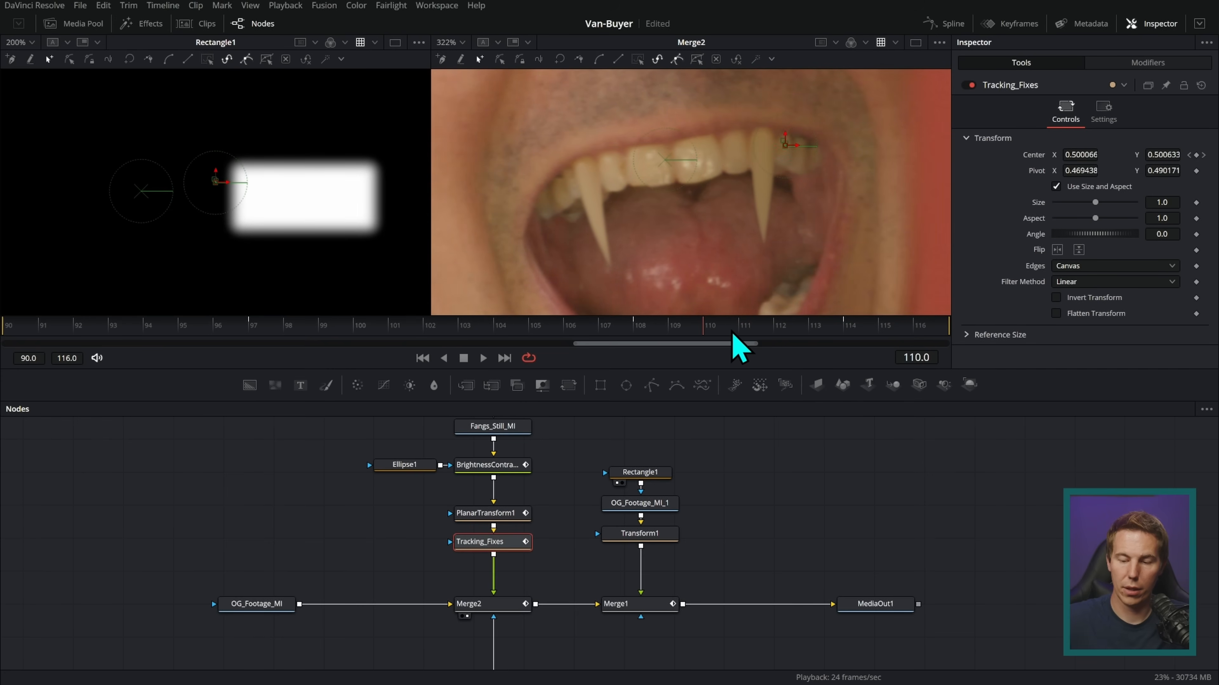
Add a second BrightnessContrast node directly after BrightnessContrast1 in the fangs branch
left_click_drag(604, 442, 759, 520)
left_click_drag(729, 474, 732, 507)
scroll(743, 507, "down", 2)
left_click_drag(729, 446, 688, 523)
left_click(689, 519)
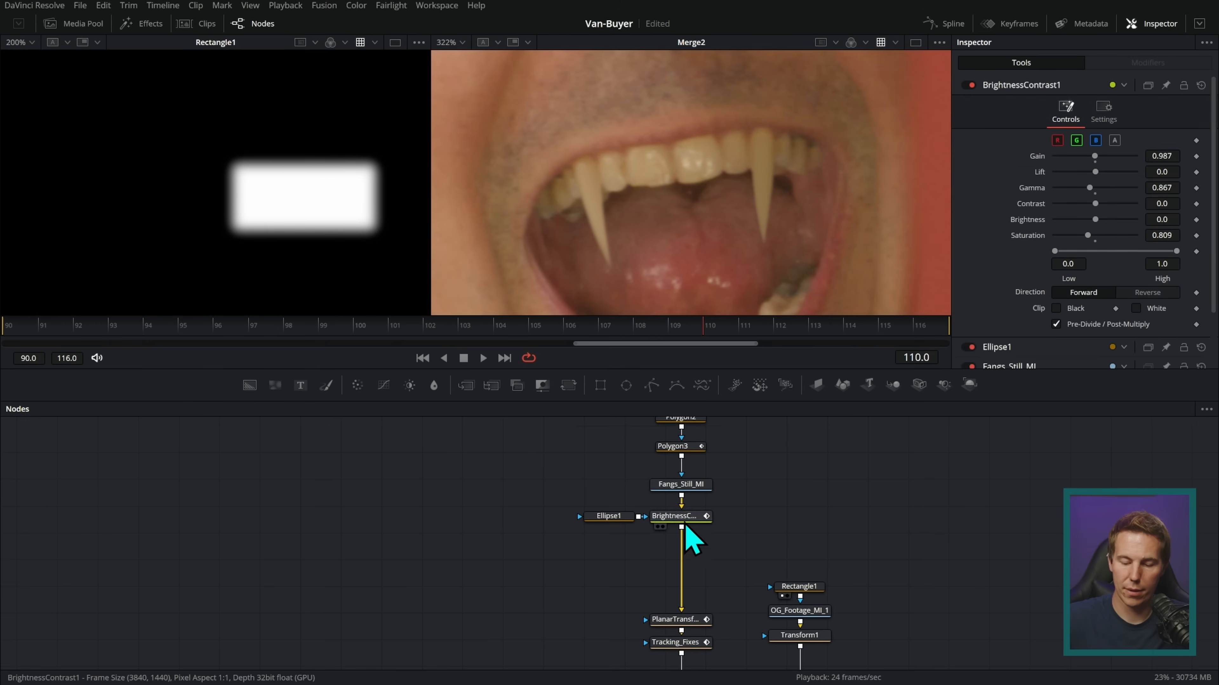
left_click(410, 385)
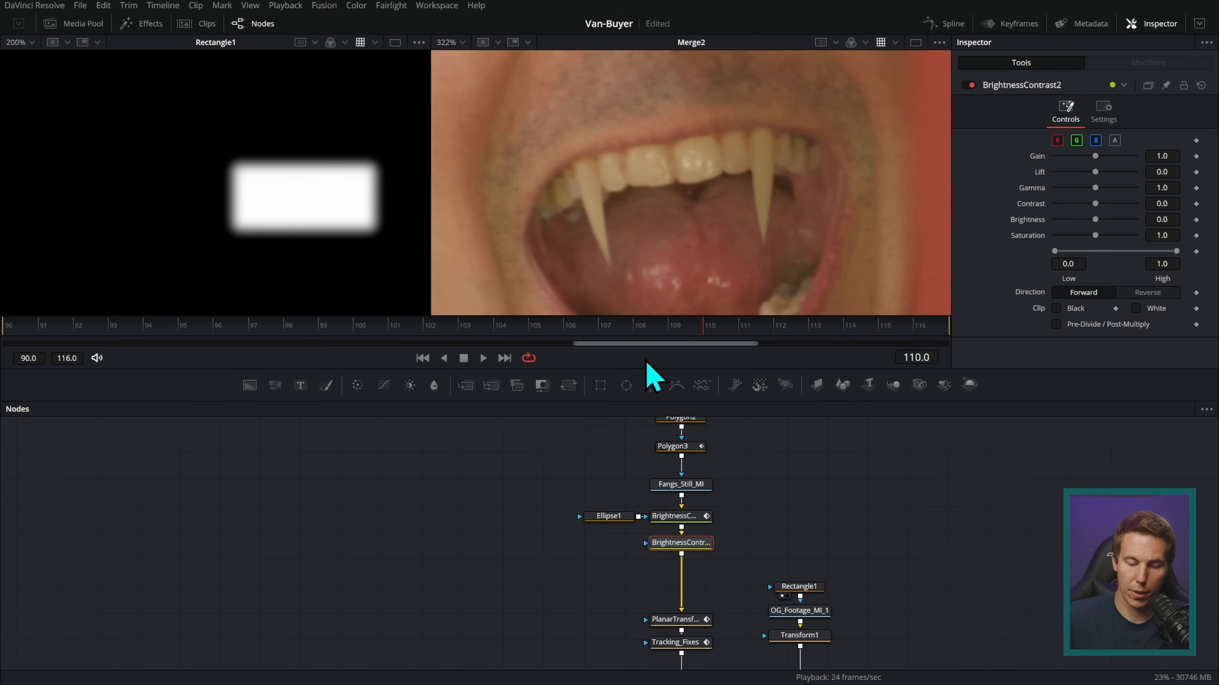
Mask the new BrightnessContrast node with an ellipse and move its center to X 0.437340, over the fang at the image's left
left_click(626, 385)
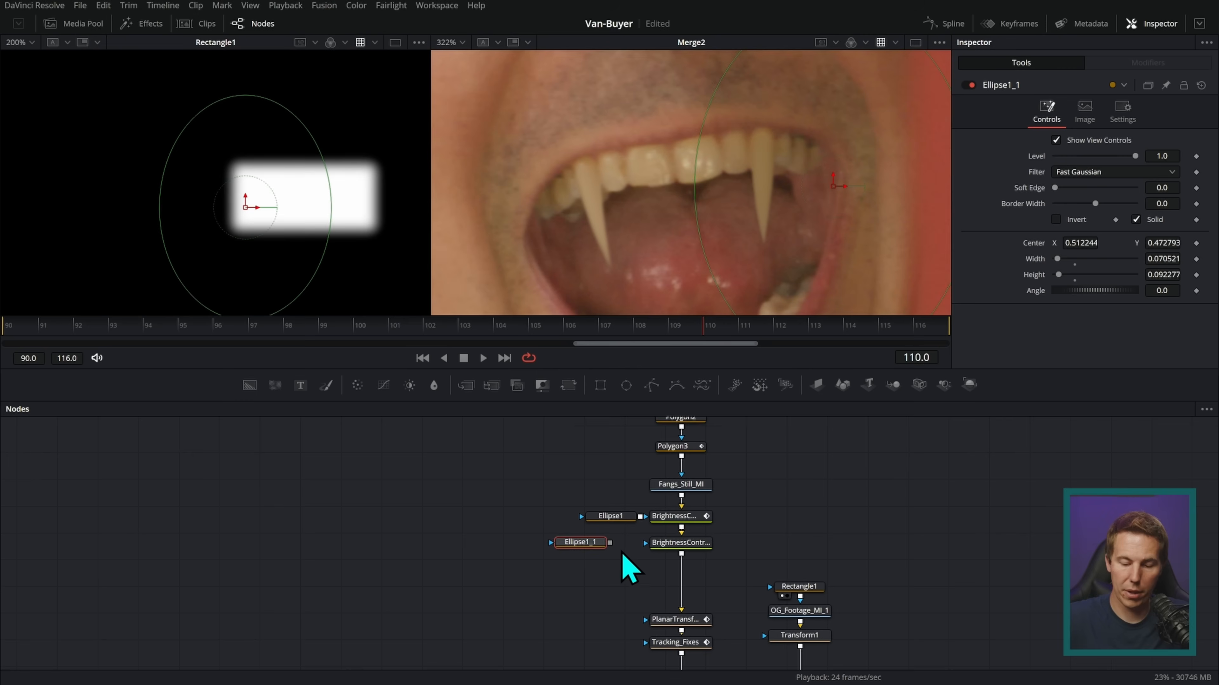
left_click_drag(579, 543, 604, 543)
left_click_drag(833, 189, 533, 277)
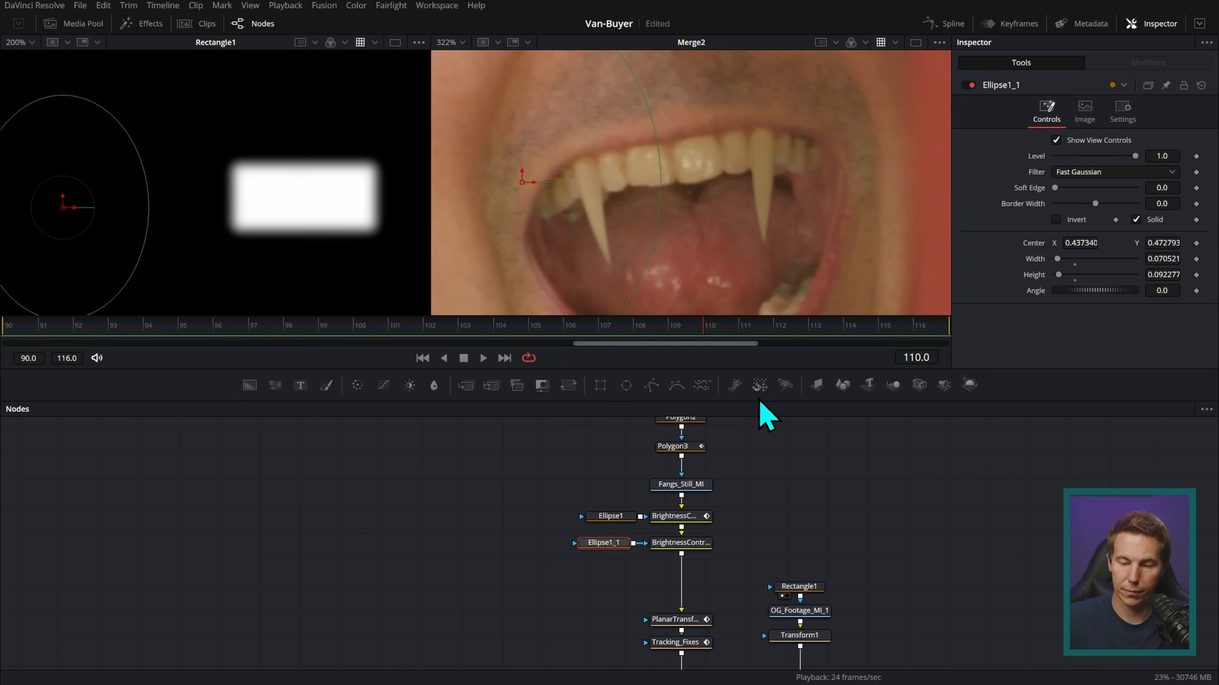
On frame 114, enable Pre-Divide / Post-Multiply and Black and White clipping on BrightnessContrast2, and set its gamma to 0.908 and gain to 0.94
left_click(681, 543)
key("Right")
key("Right")
key("Right")
key("Right")
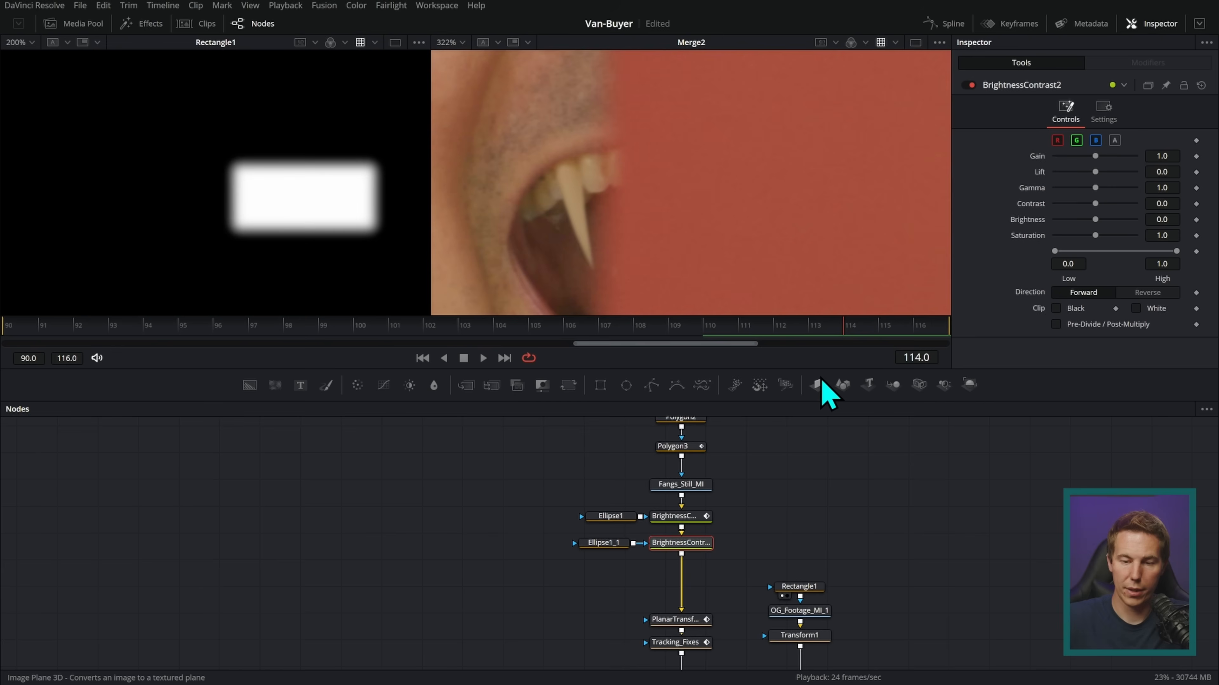
key("Right")
key("Left")
left_click(1056, 324)
left_click(1056, 308)
left_click(1136, 308)
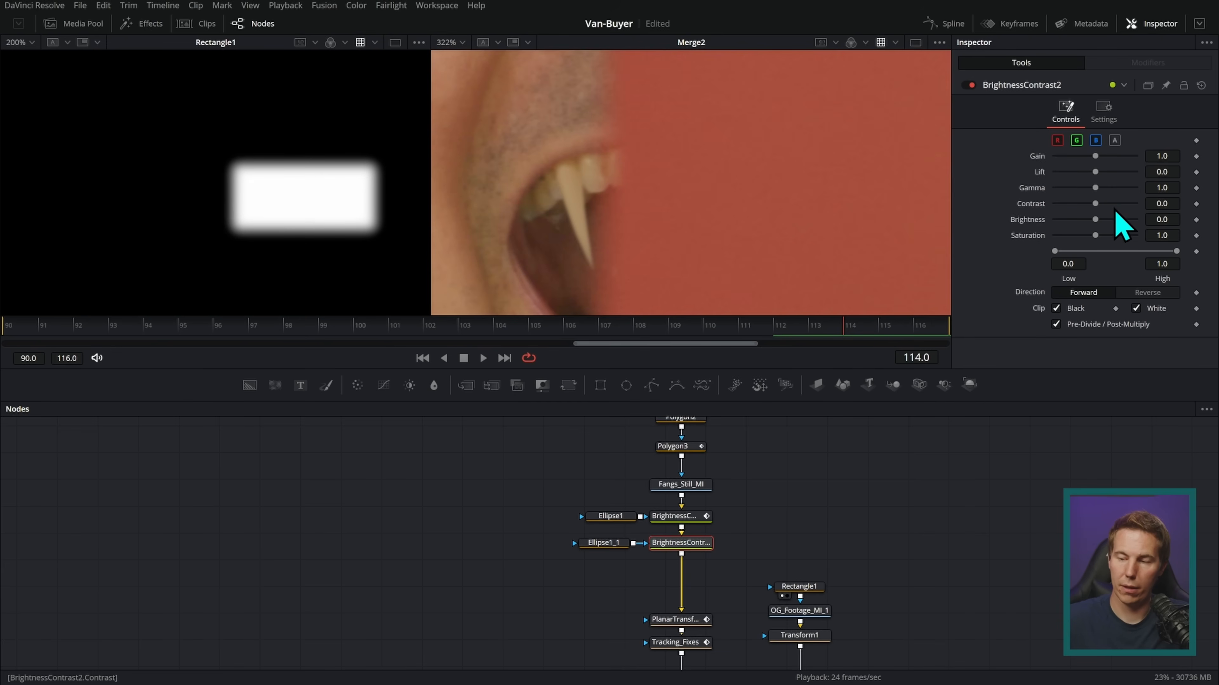
left_click_drag(1149, 188, 1147, 188)
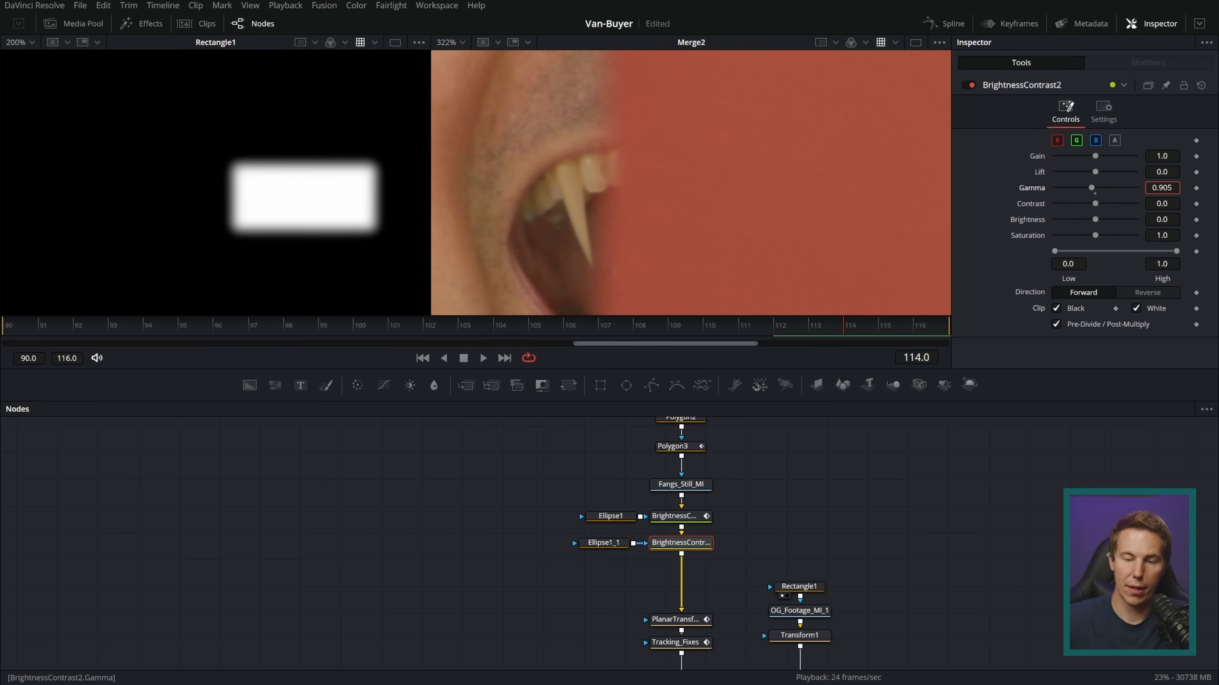
left_click_drag(1161, 156, 1151, 156)
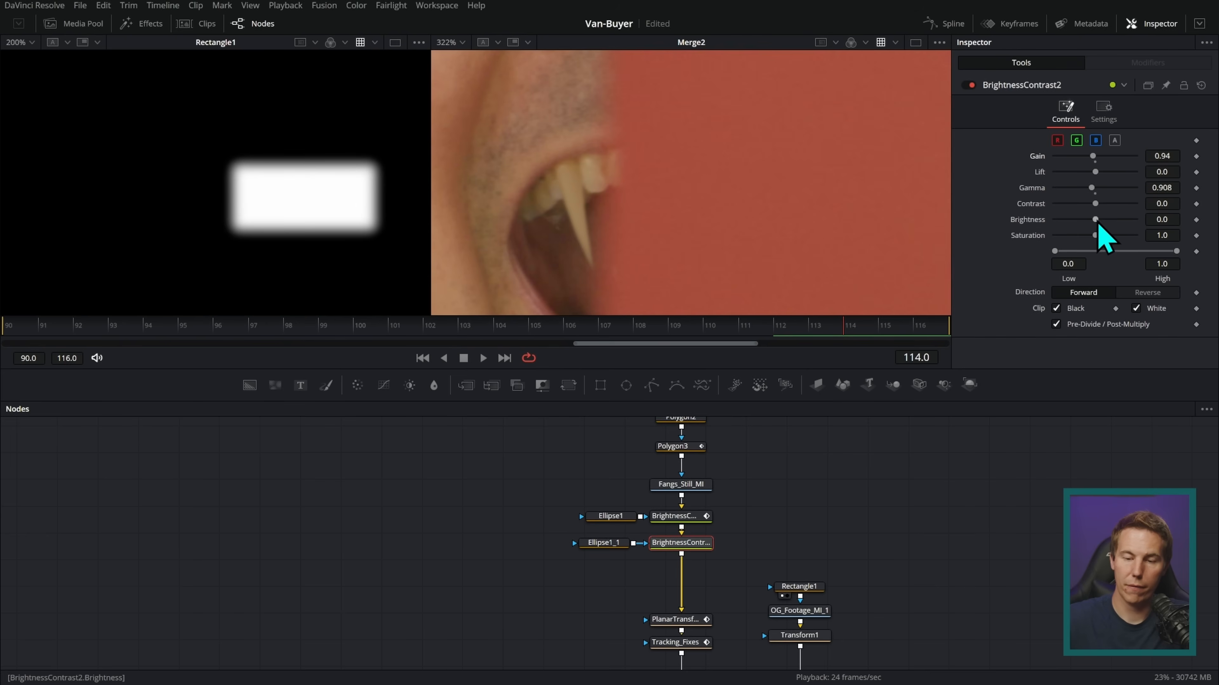
Keyframe BrightnessContrast2's Blend at 1.0 on frame 114 and 0.0 on frame 110
left_click(1104, 113)
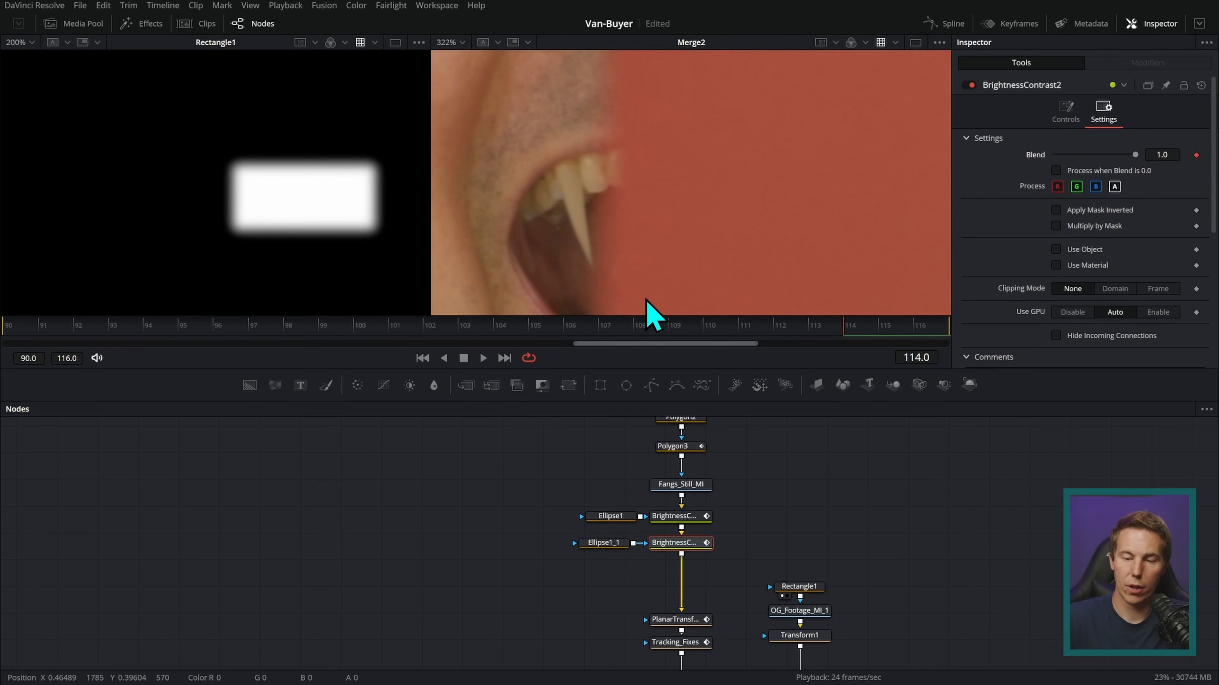
key("Left")
key("Left")
key("Left")
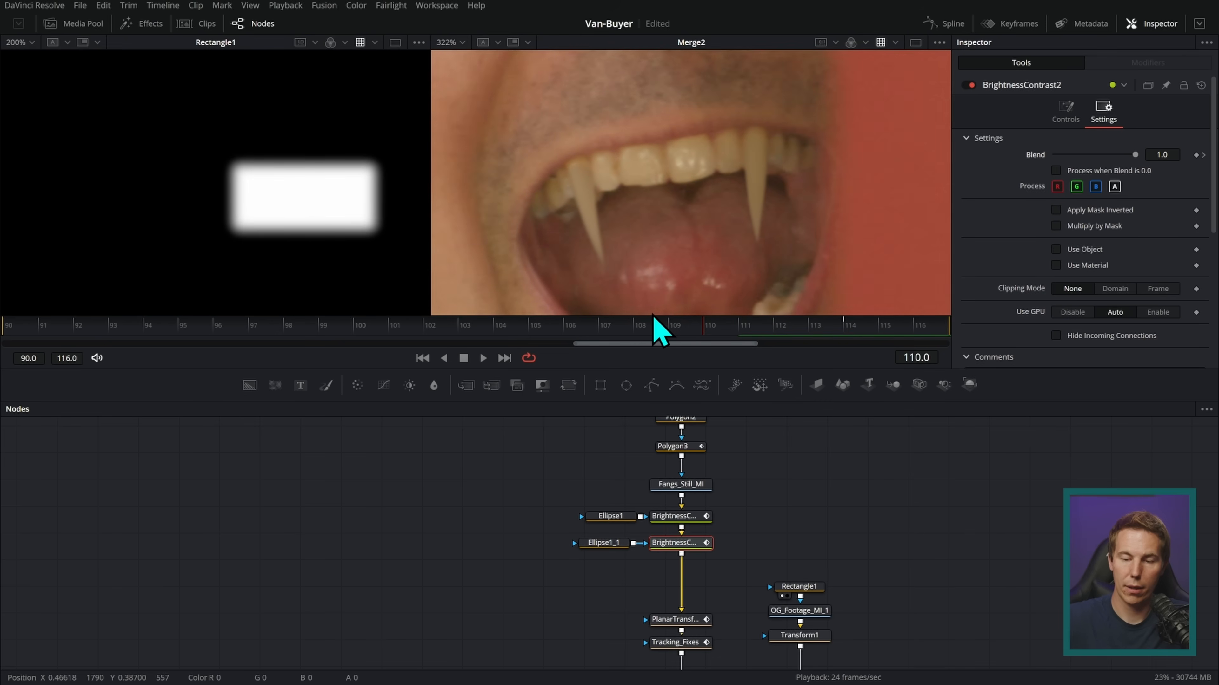
key("Left")
left_click_drag(1130, 155, 844, 295)
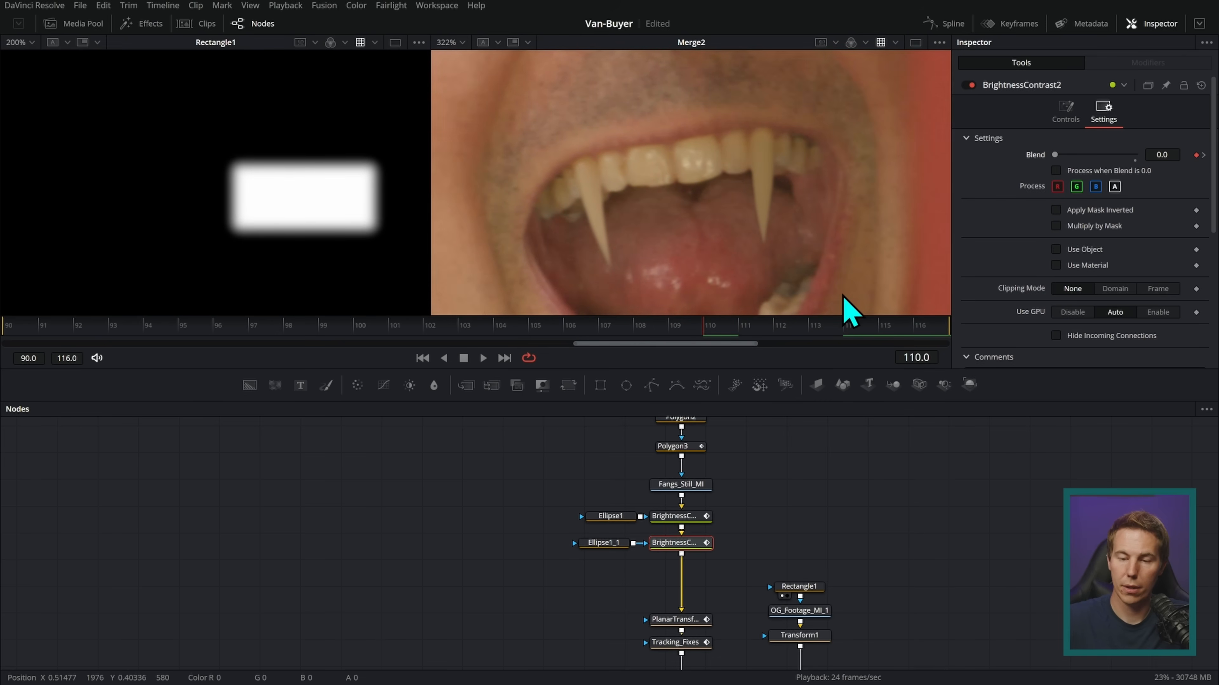
Step through frames 110 to 115 and play back the composite to examine the fang's darkening, ending with the whole node tree in view
key("Right")
key("Right")
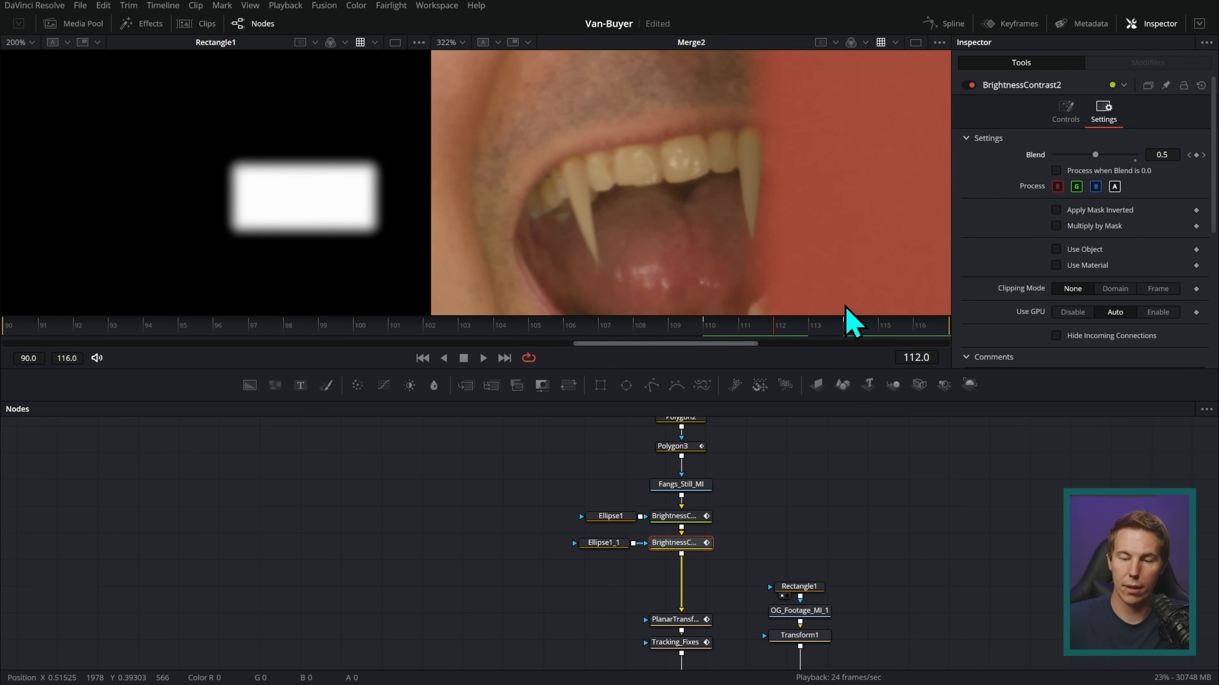
key("Right")
key("Right")
key("Right")
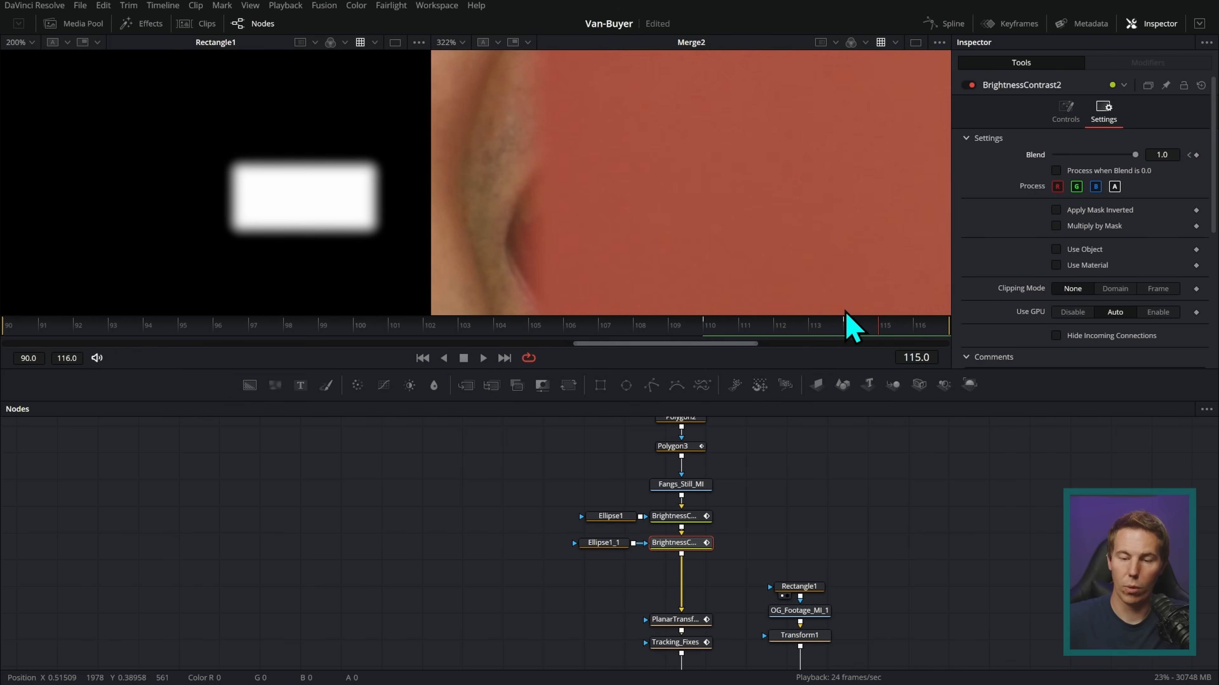
key("Left")
key("Left")
left_click(484, 359)
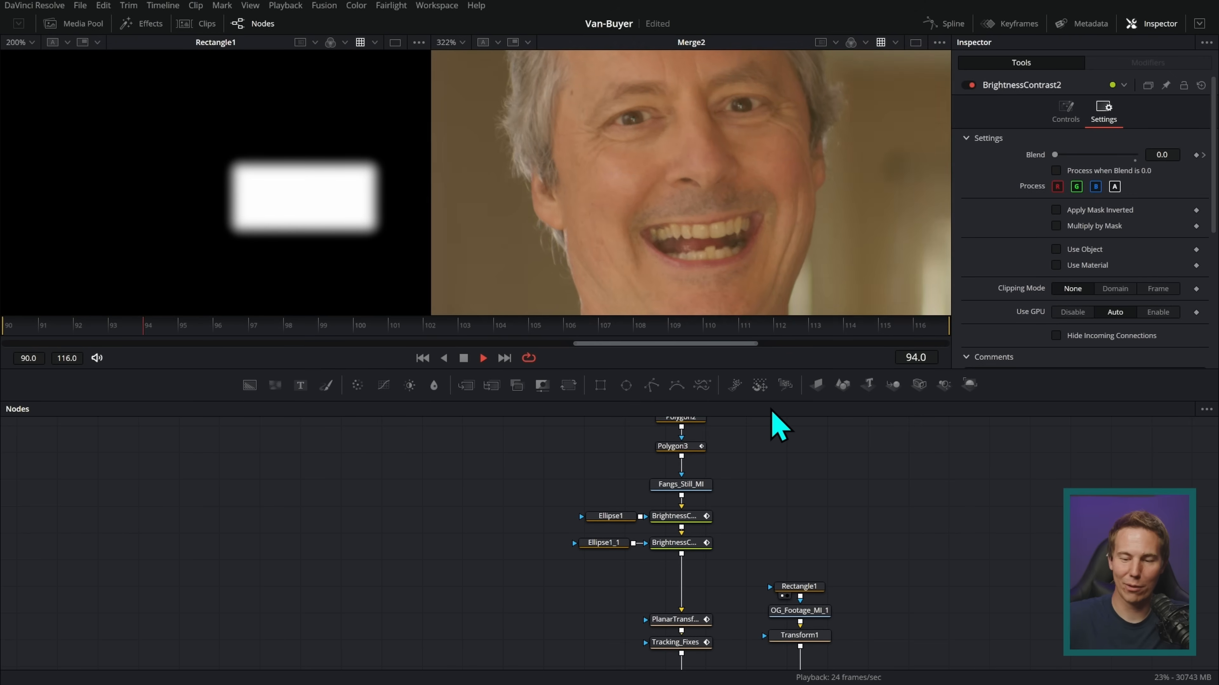
key("space")
scroll(872, 481, "down", 3)
left_click_drag(872, 481, 773, 494)
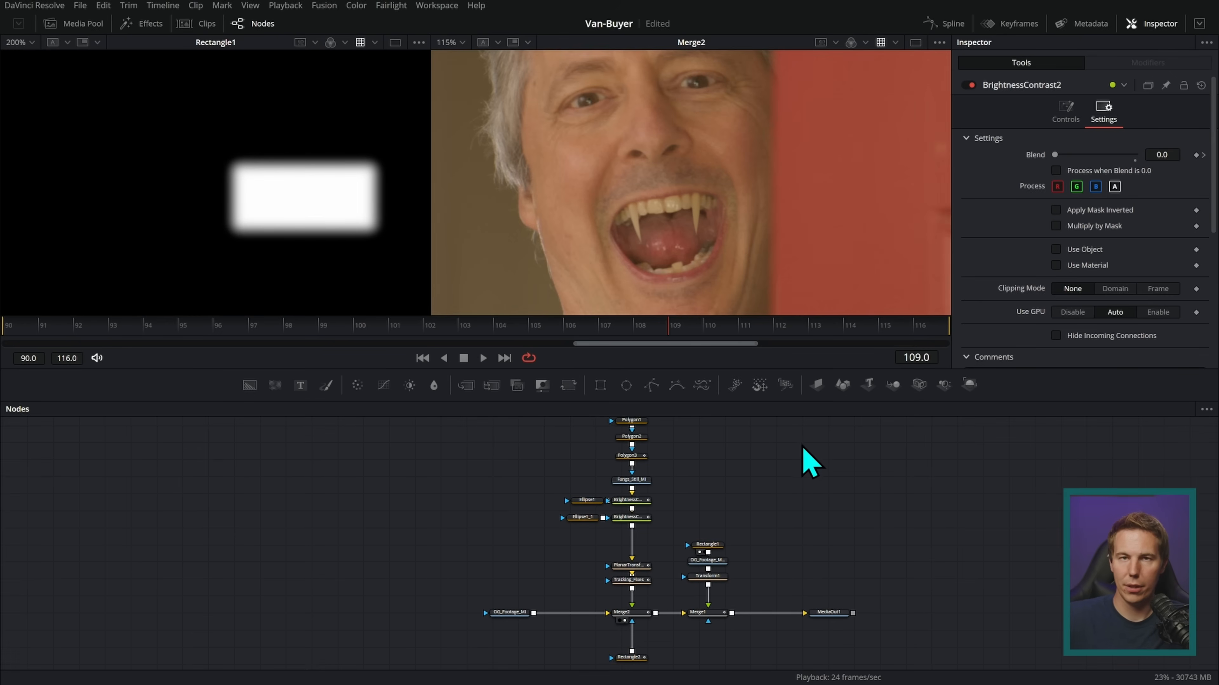
Show the page navigation and switch to the Color page
left_click(439, 6)
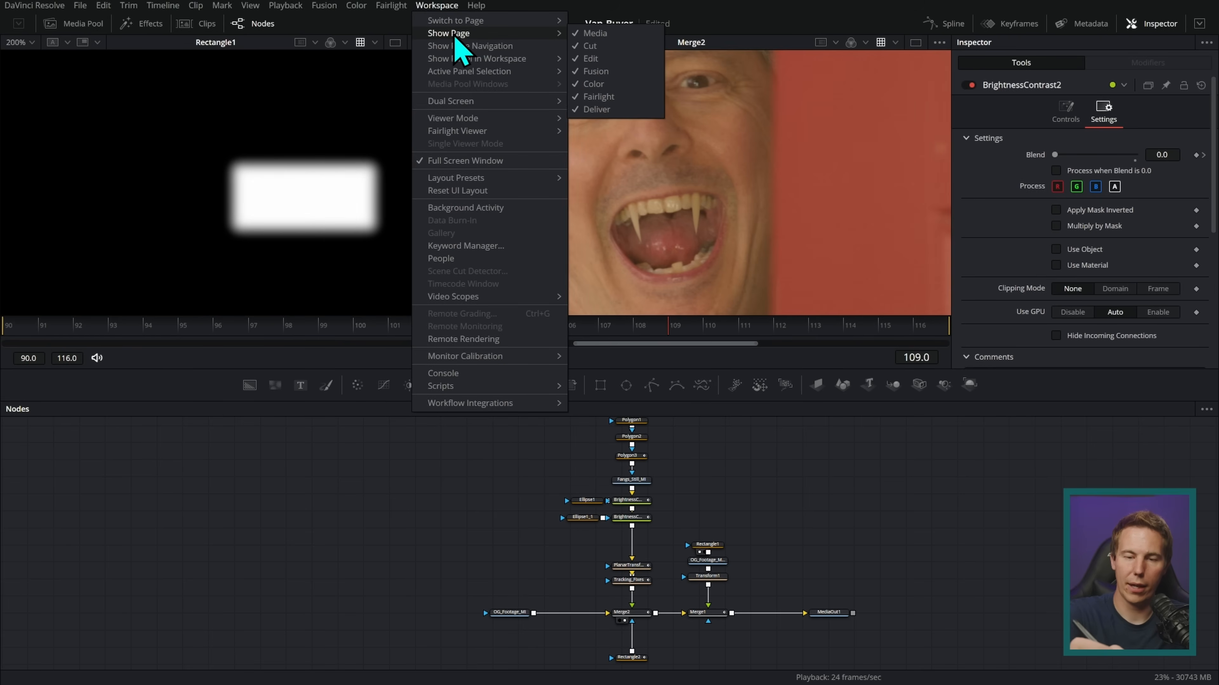
left_click(472, 46)
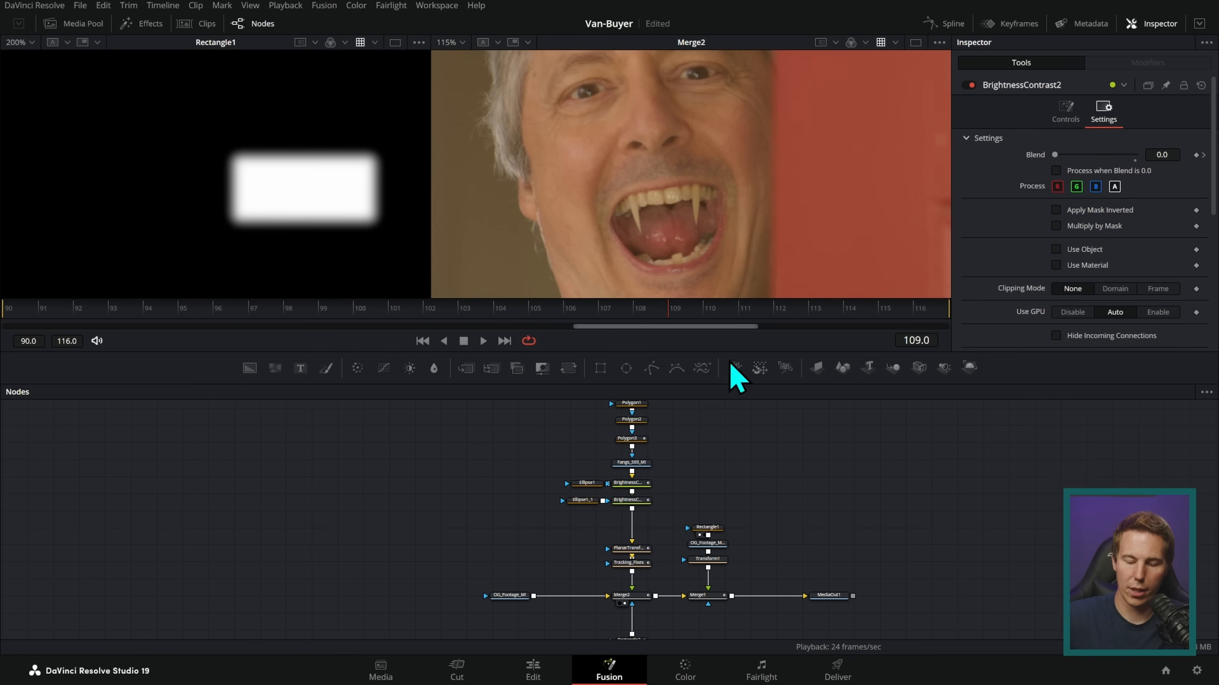
left_click(683, 673)
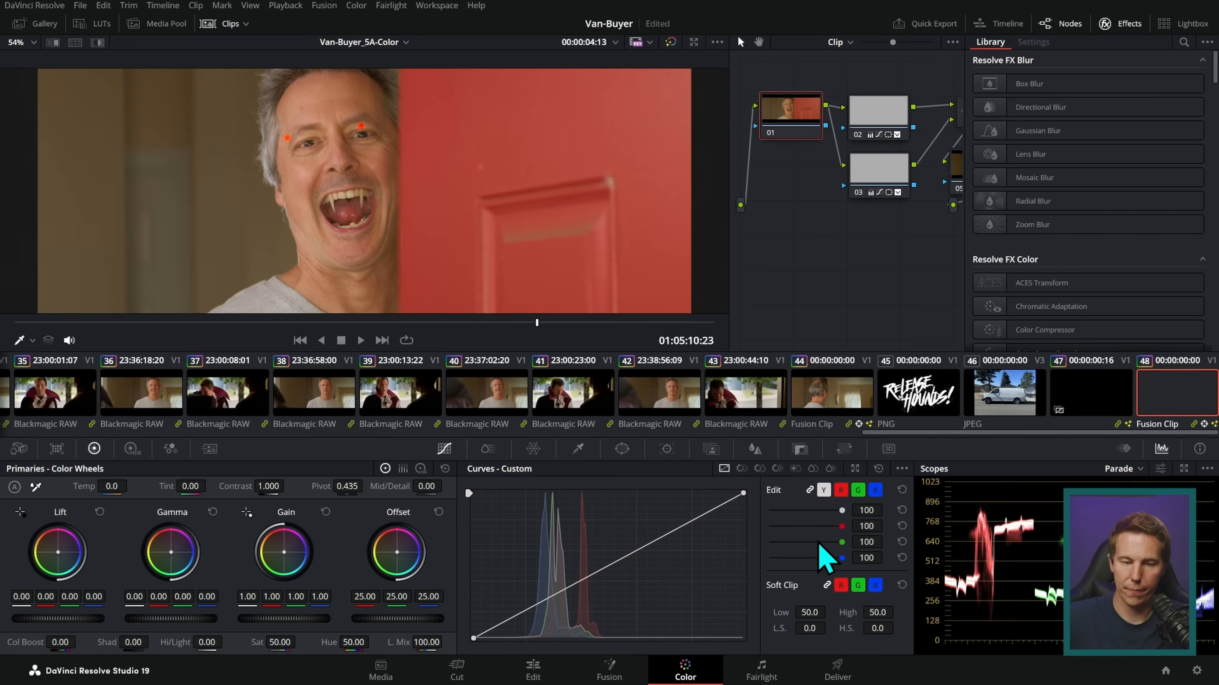
At 01:05:10:08, hide the effects library and place a small circular window with softness 1.11 around the actor's right eye
left_click_drag(491, 178, 499, 178)
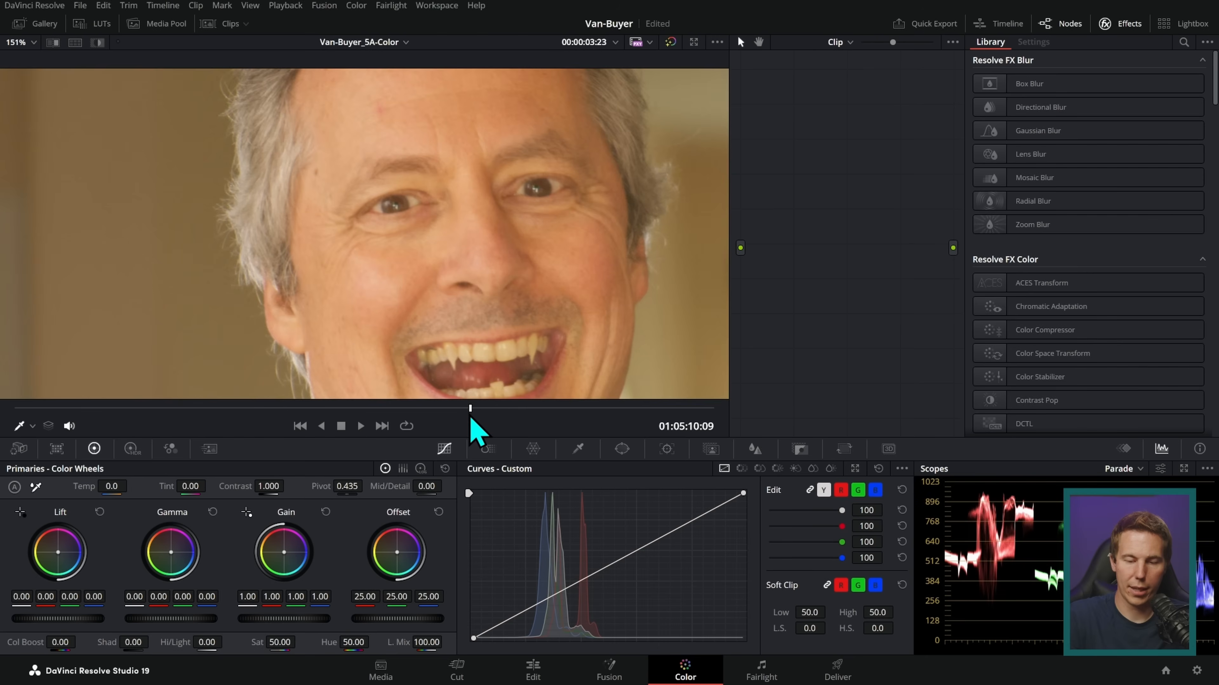
mouse_move(471, 415)
left_mouse_down()
mouse_move(481, 416)
mouse_move(469, 416)
left_mouse_up()
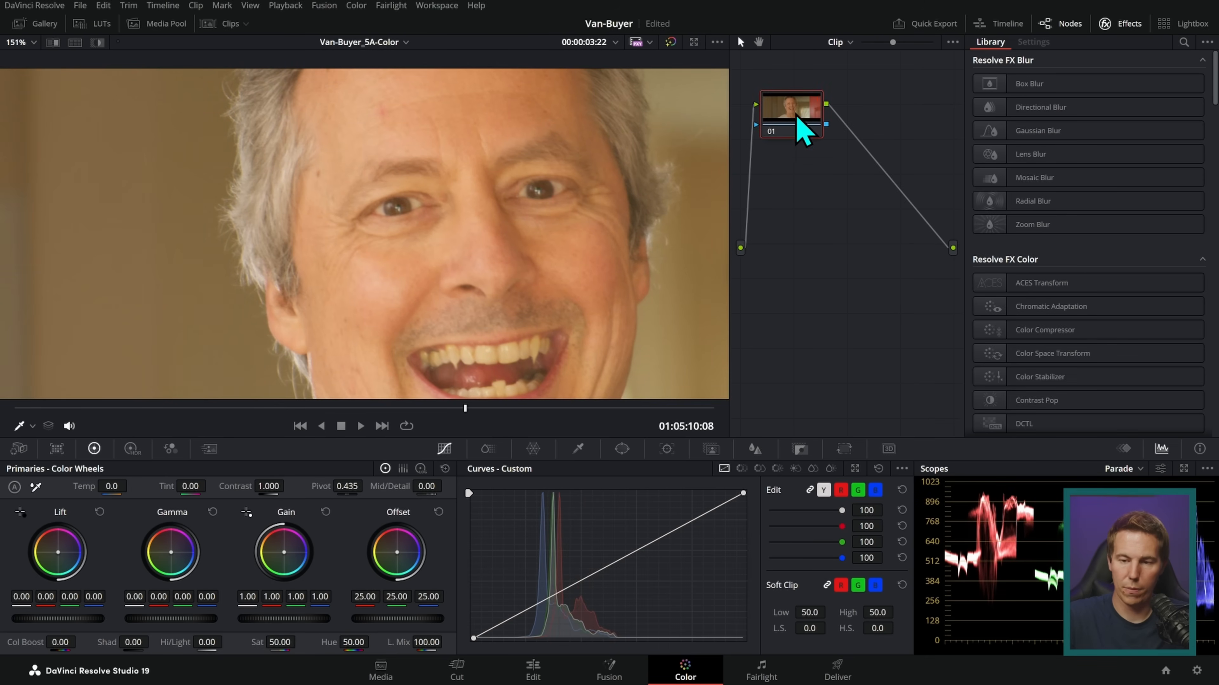
left_click(1125, 24)
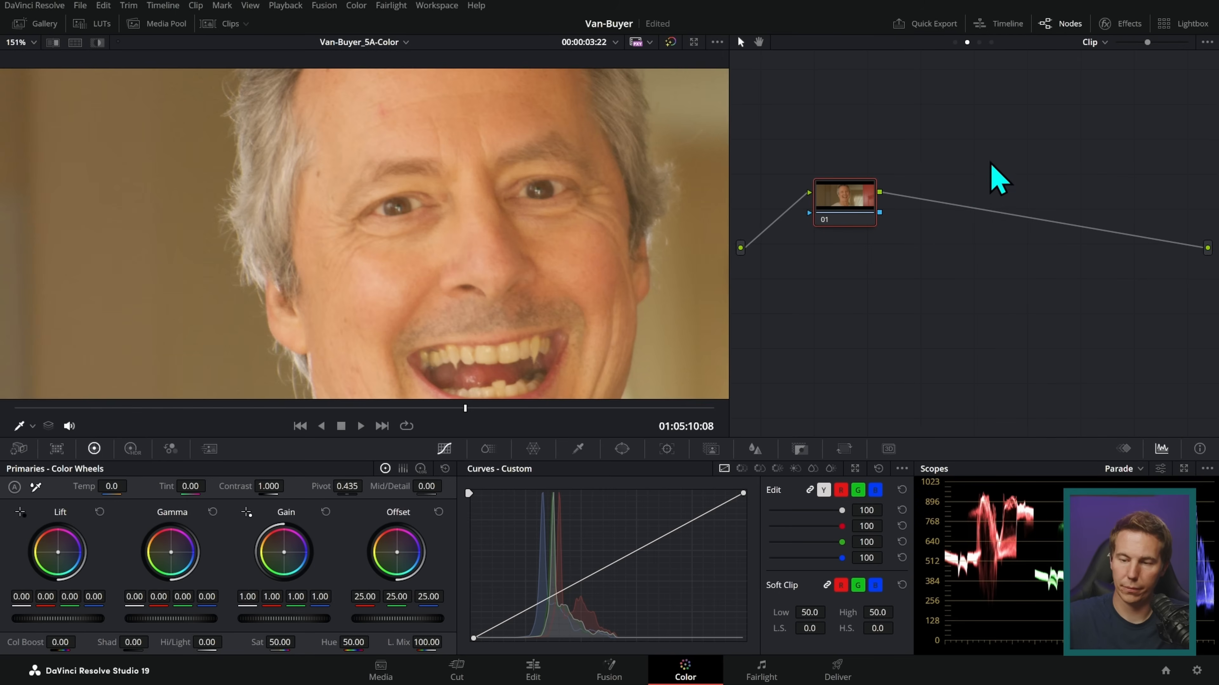
left_click(622, 448)
left_click(484, 550)
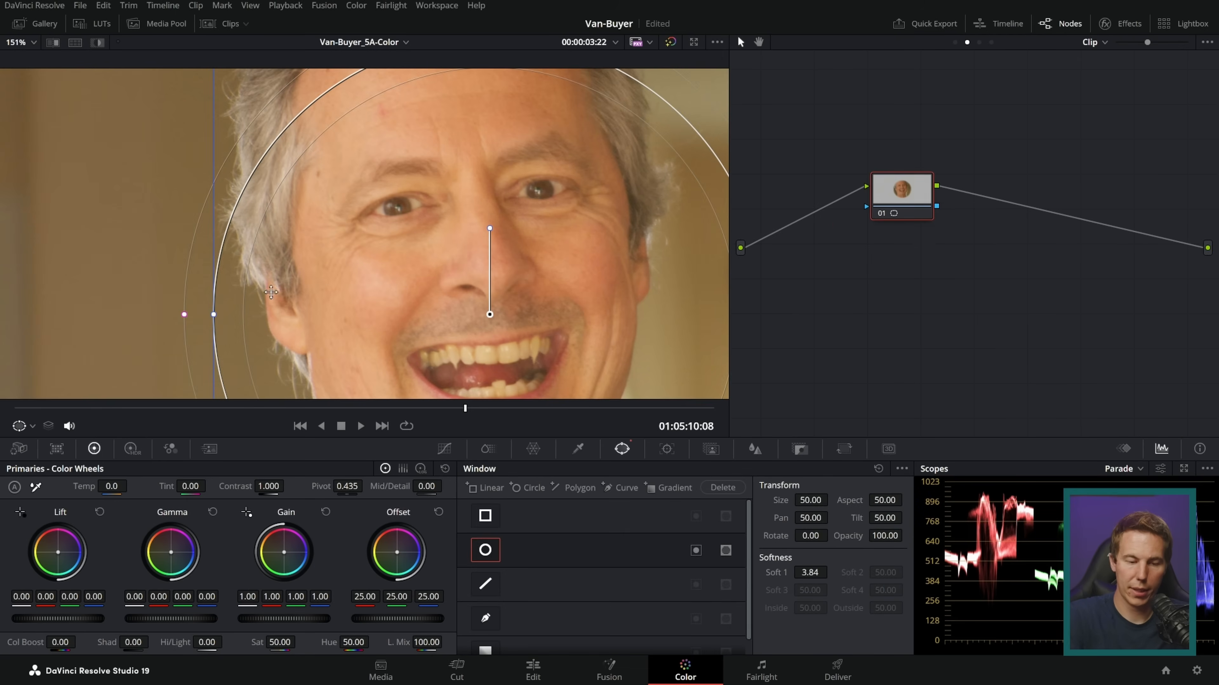
left_click_drag(256, 249, 426, 206)
left_click_drag(510, 194, 490, 196)
left_click_drag(481, 105, 444, 142)
left_click_drag(418, 197, 416, 209)
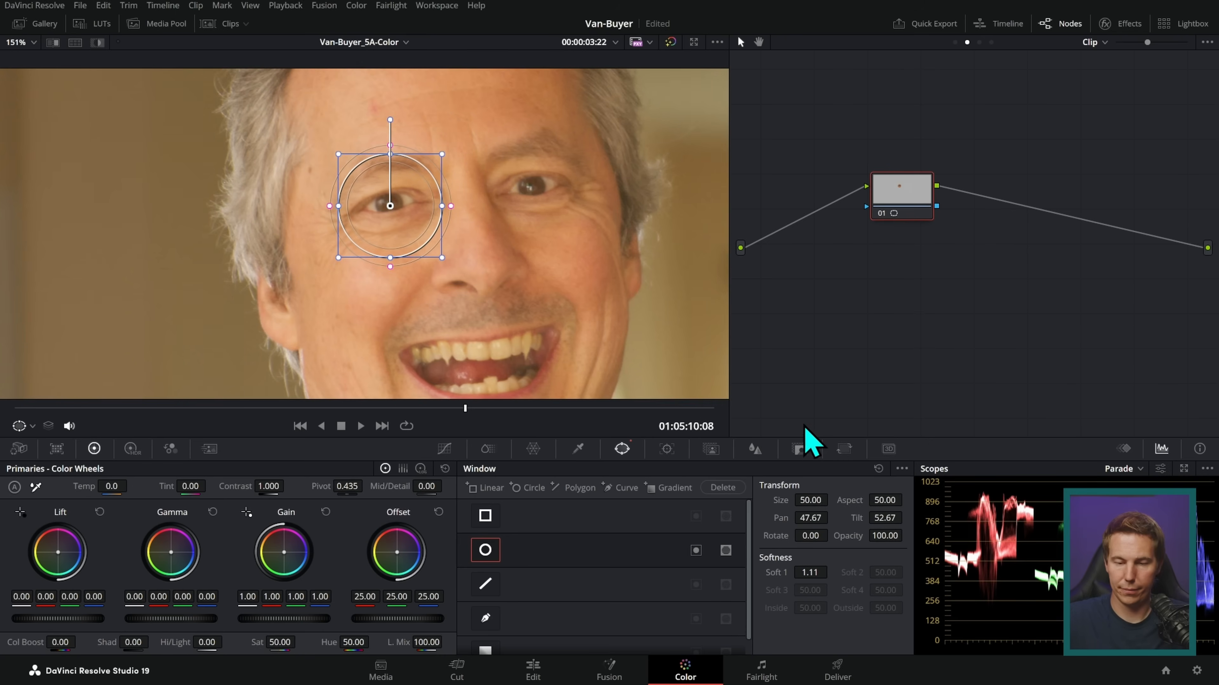
Track the eye window through the clip in both directions with Rotate and 3D disabled, and return to 01:05:10:14
key("ctrl+t")
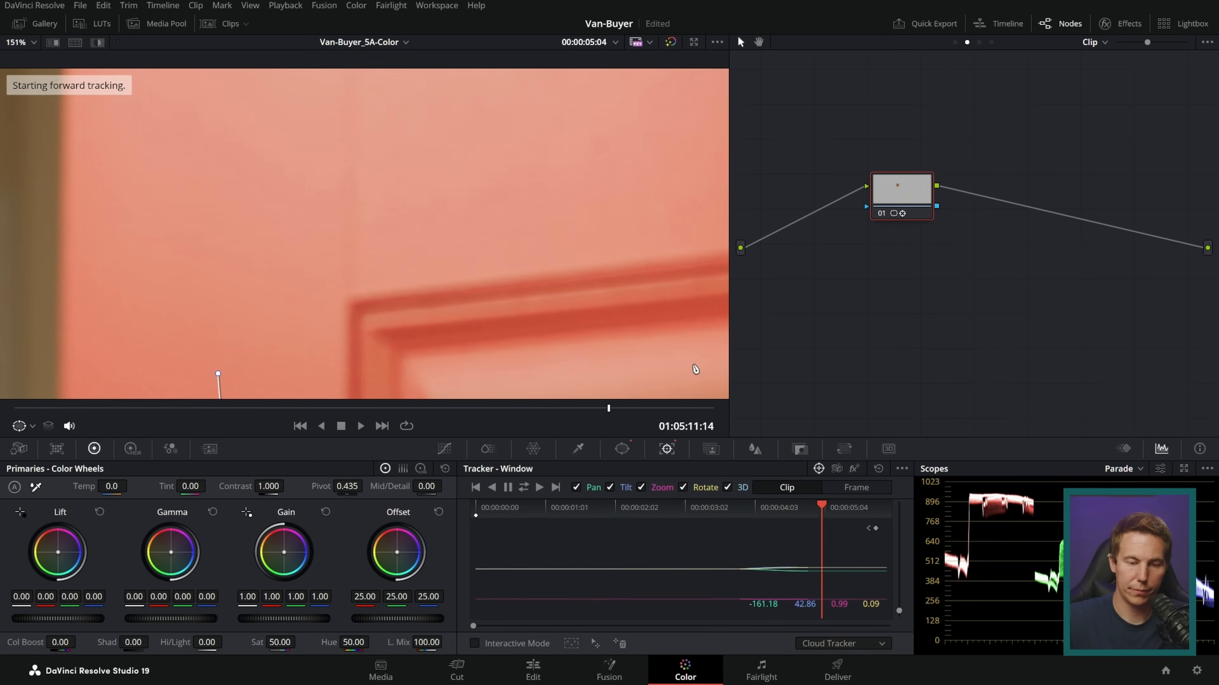
left_click_drag(608, 408, 494, 408)
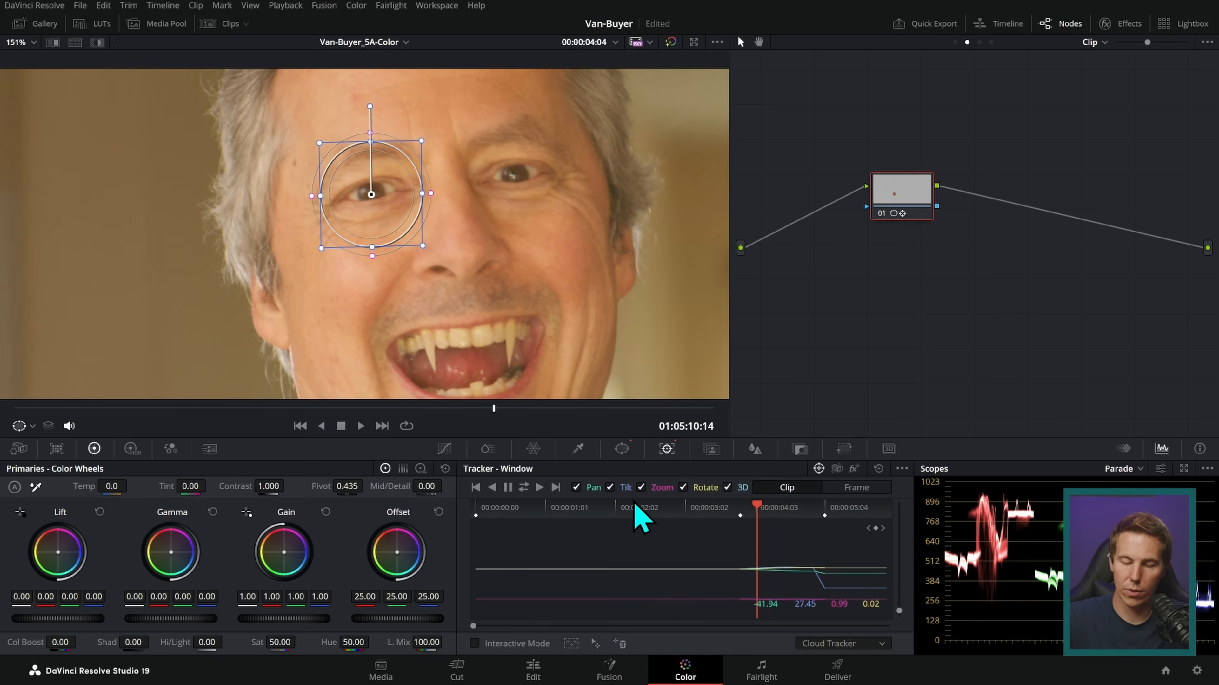
left_click(682, 488)
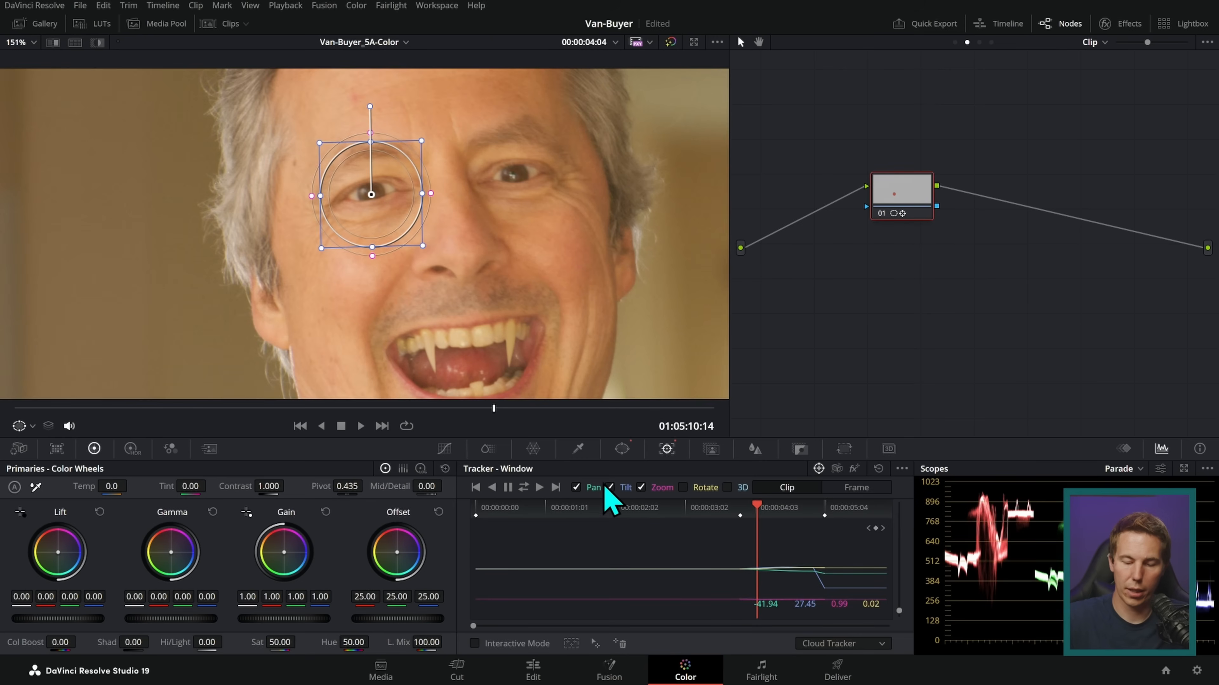
left_click(523, 487)
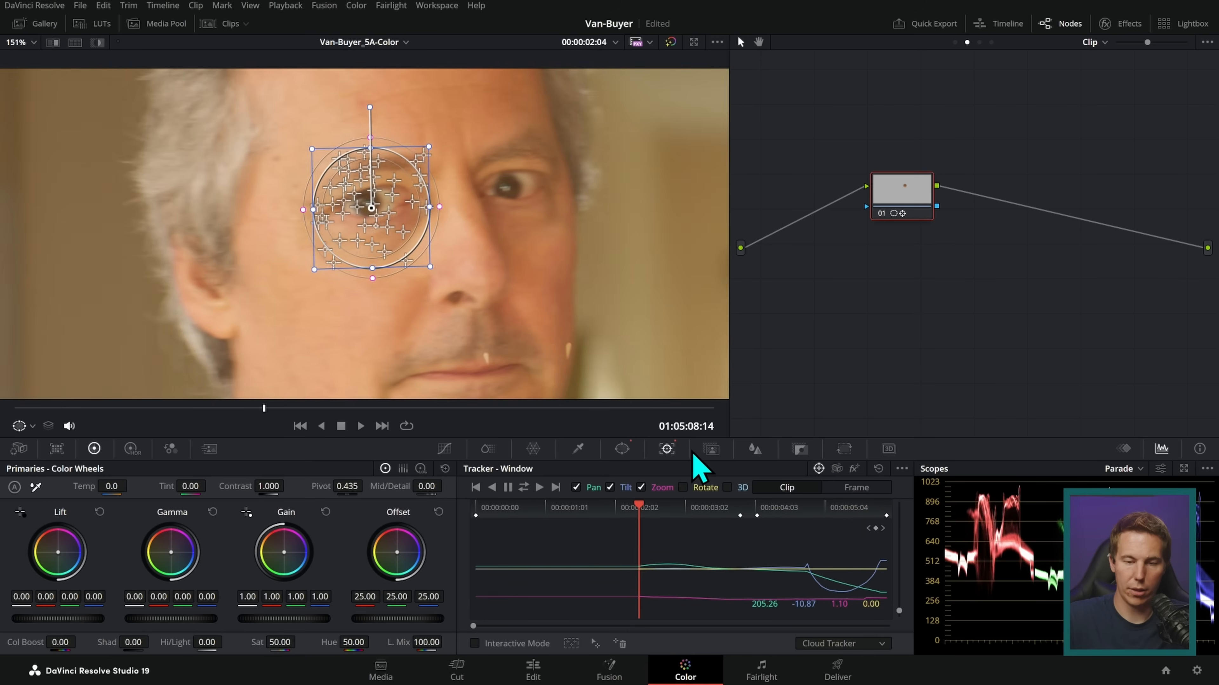
left_click_drag(336, 408, 495, 437)
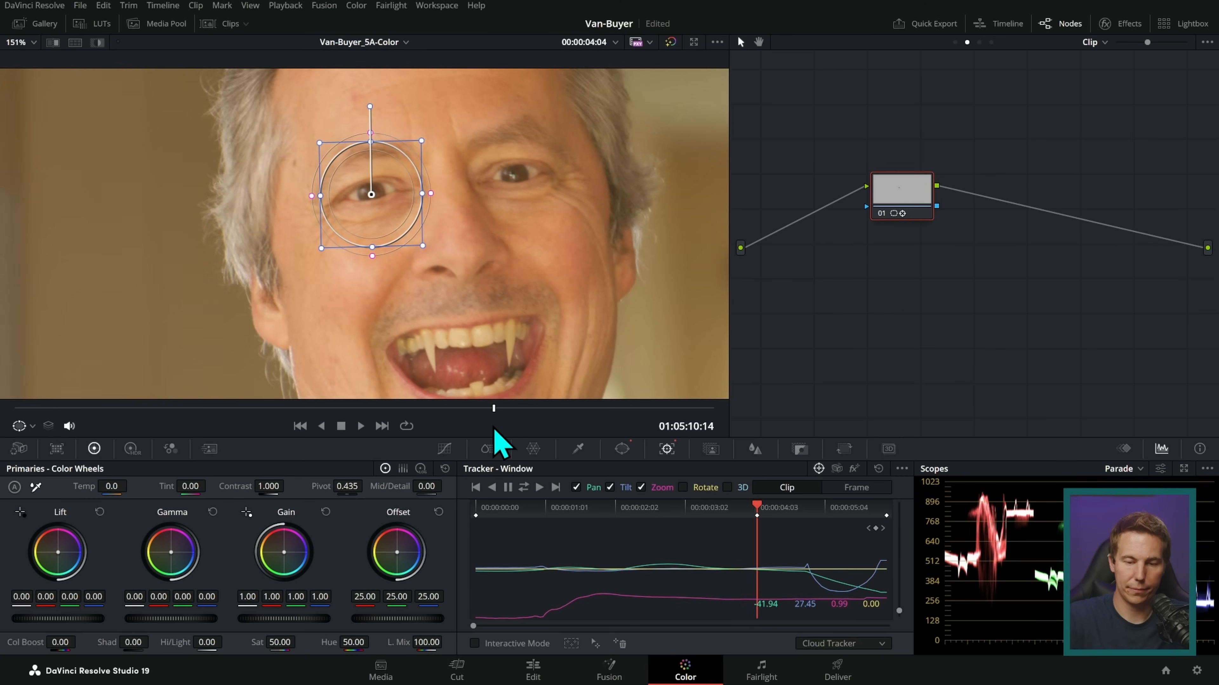
Shrink the circular window to the pupil, keeping a soft edge that reaches into the iris
scroll(340, 191, "up", 5)
scroll(465, 259, "down", 3)
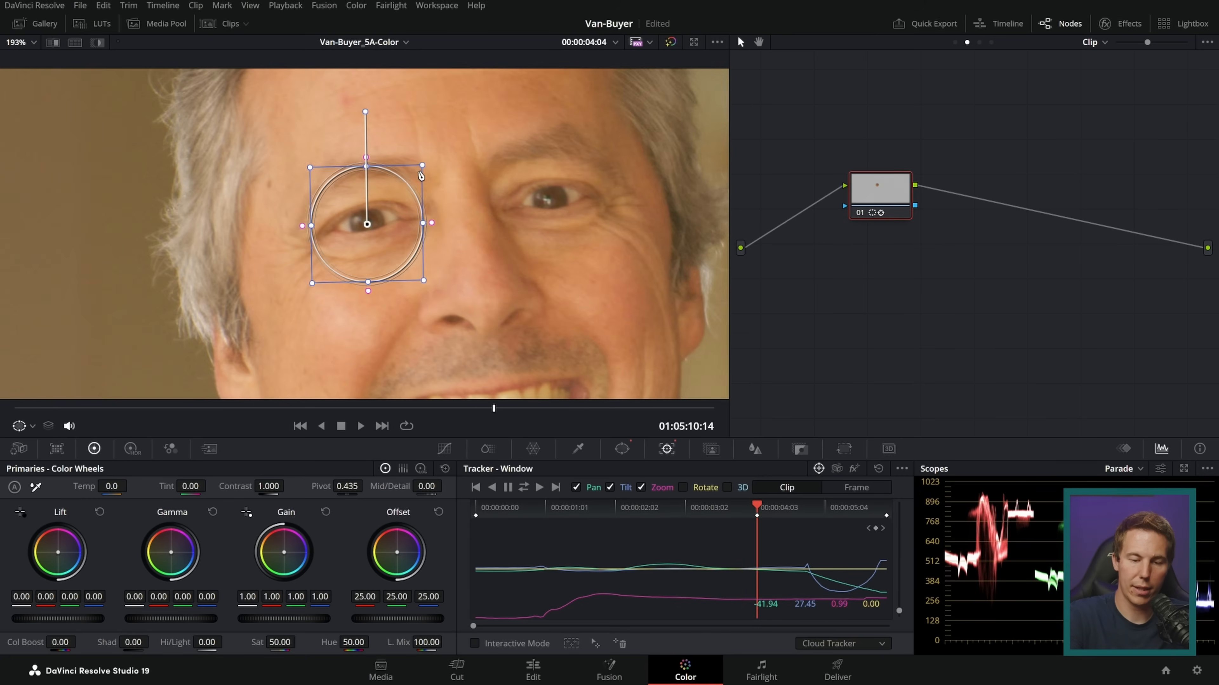
scroll(381, 228, "up", 7)
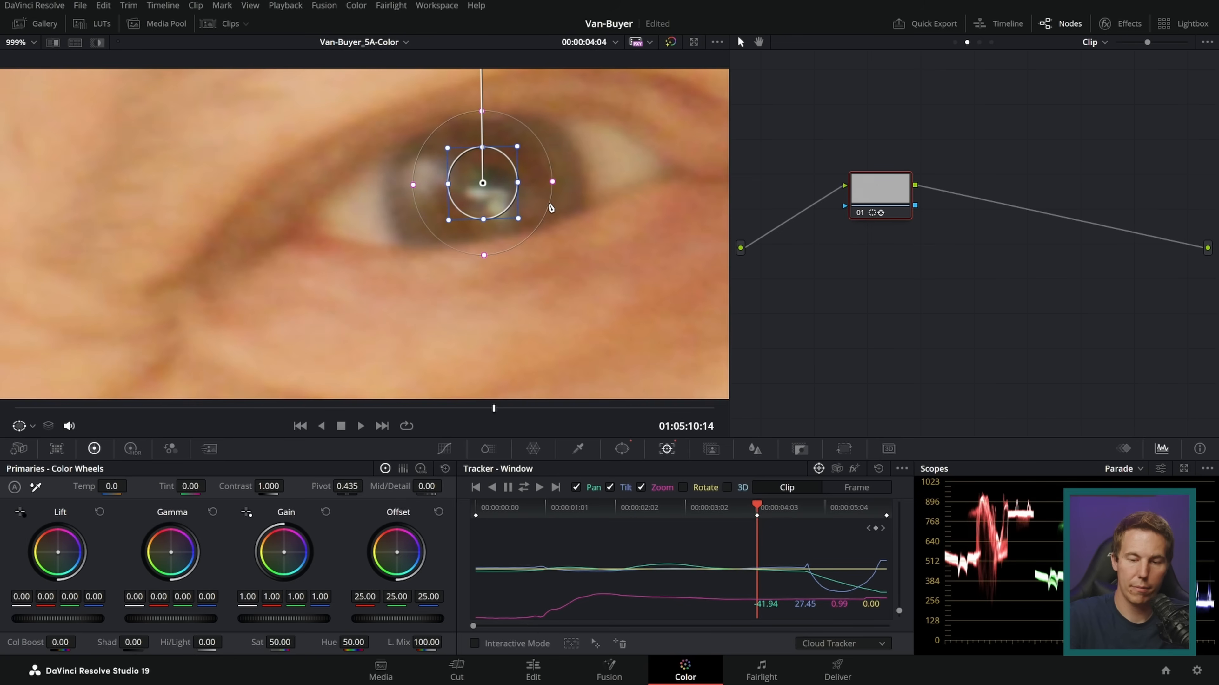
left_click_drag(526, 225, 529, 228)
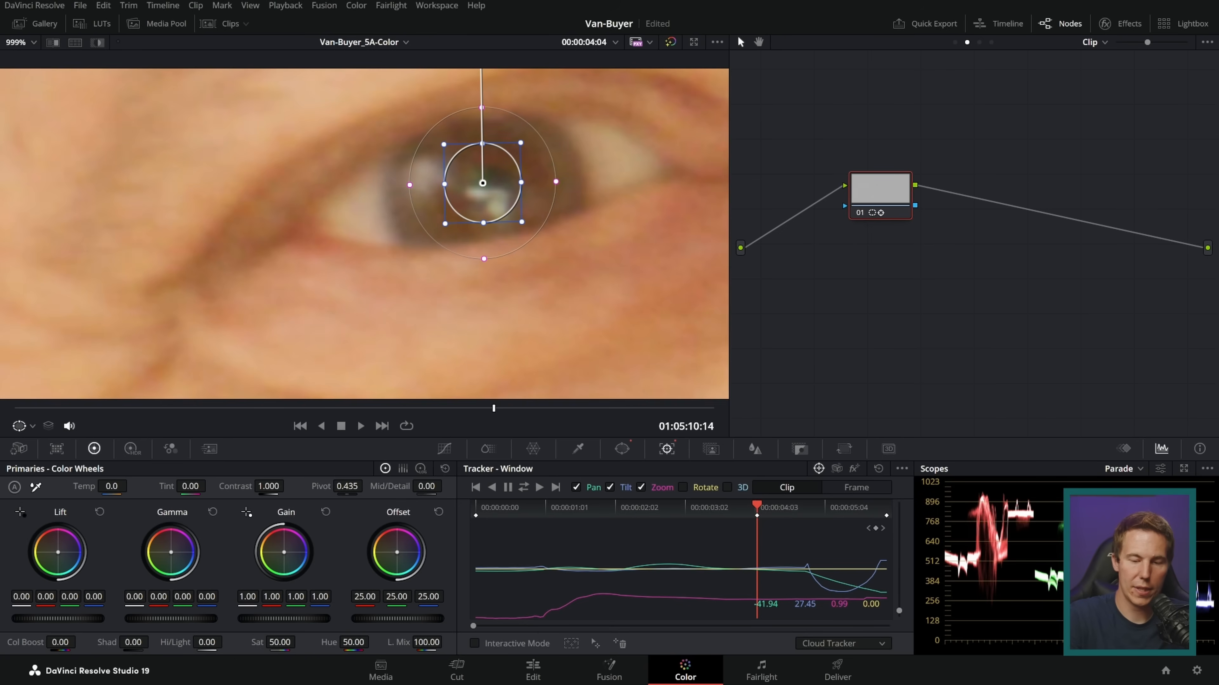
Tint the pupil red by setting gain to 1.45 red, 0.89 green and 0.75 blue, and add a sampled point to the custom curve
left_click_drag(282, 549, 281, 546)
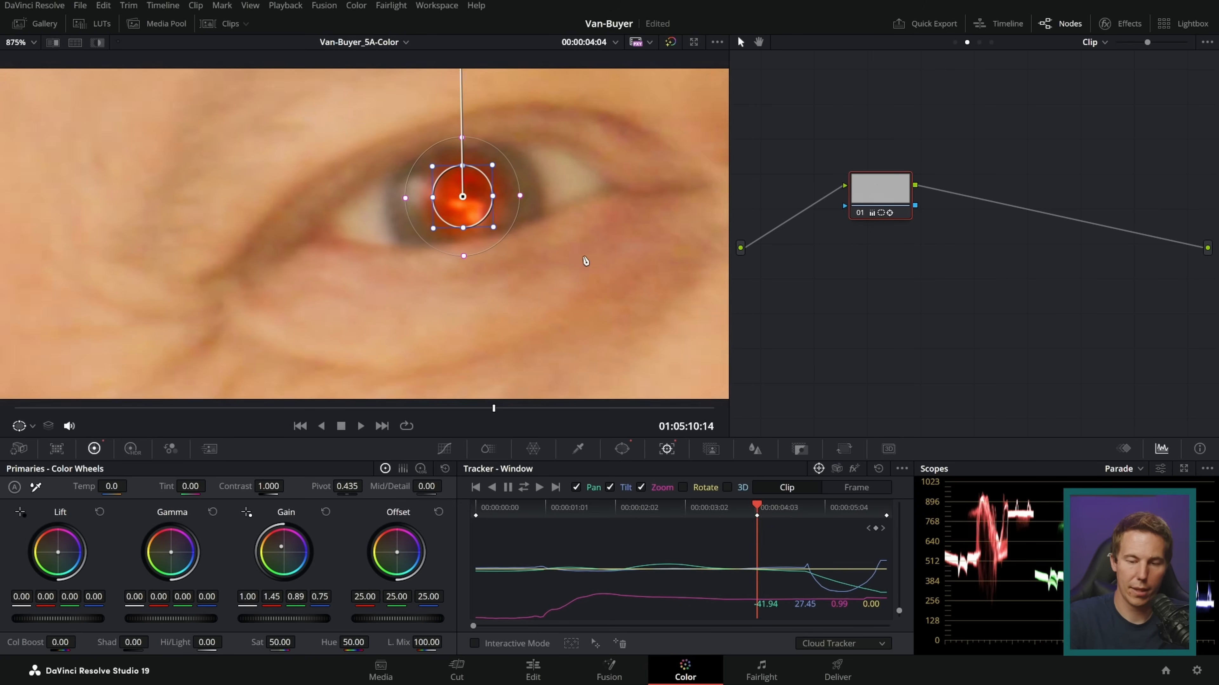
key("ctrl+minus")
left_click(444, 449)
key("ctrl+minus")
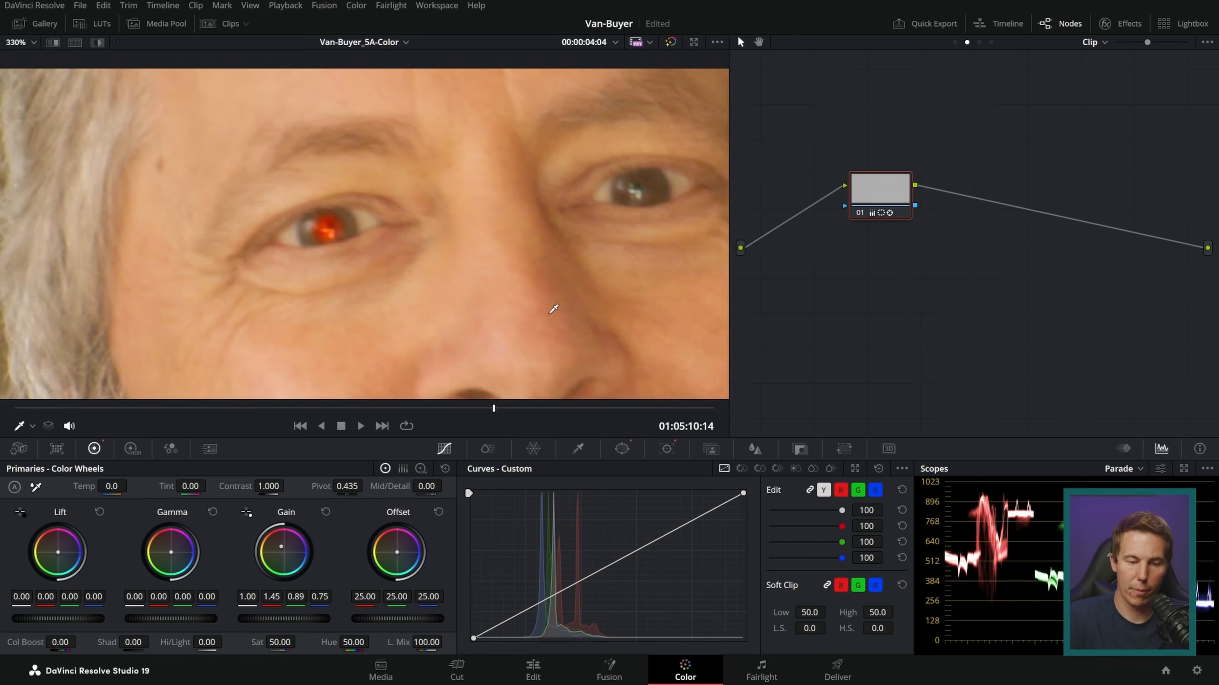
left_click(535, 309, "shift")
At 01:05:10:07, enable automatic keyframing for node 01 and set its key output gain to 0
left_click_drag(505, 412, 465, 419)
key("ctrl+minus")
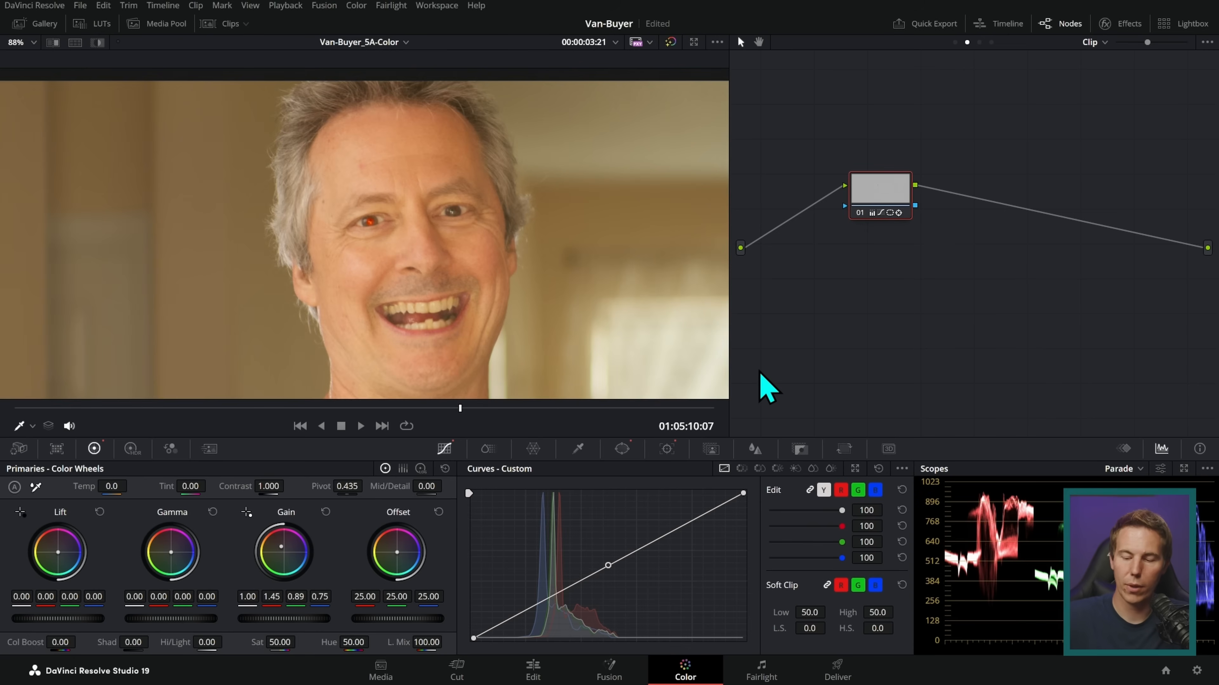
left_click(800, 451)
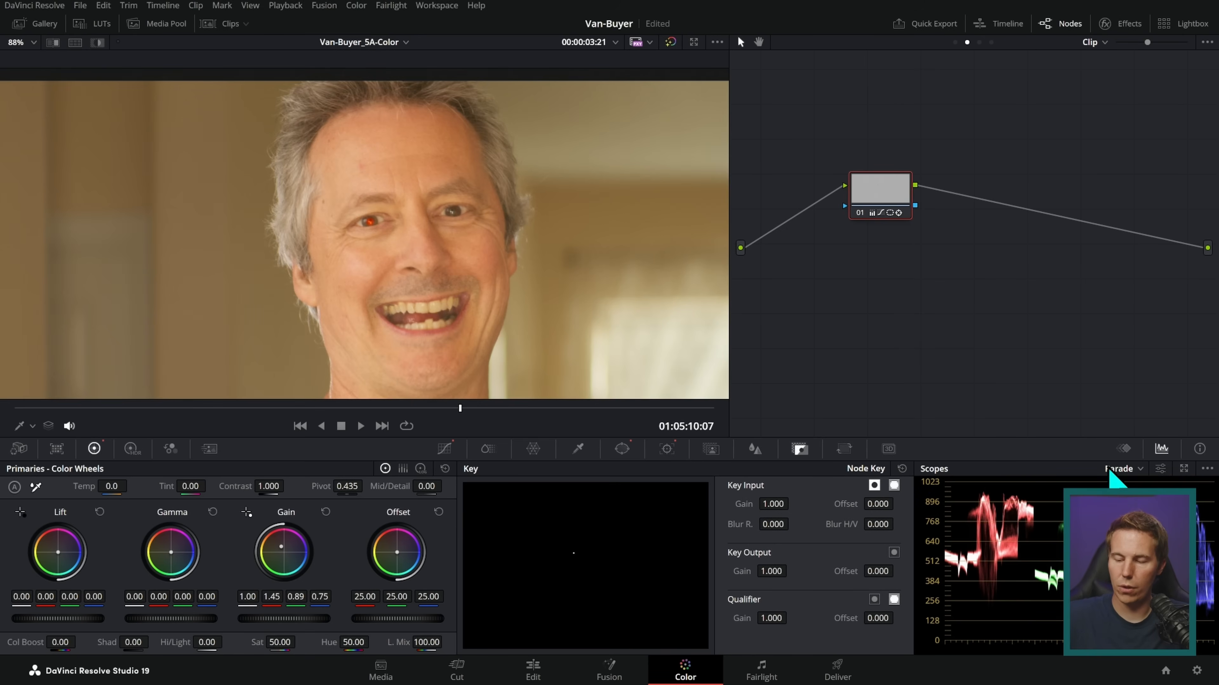
left_click(1124, 449)
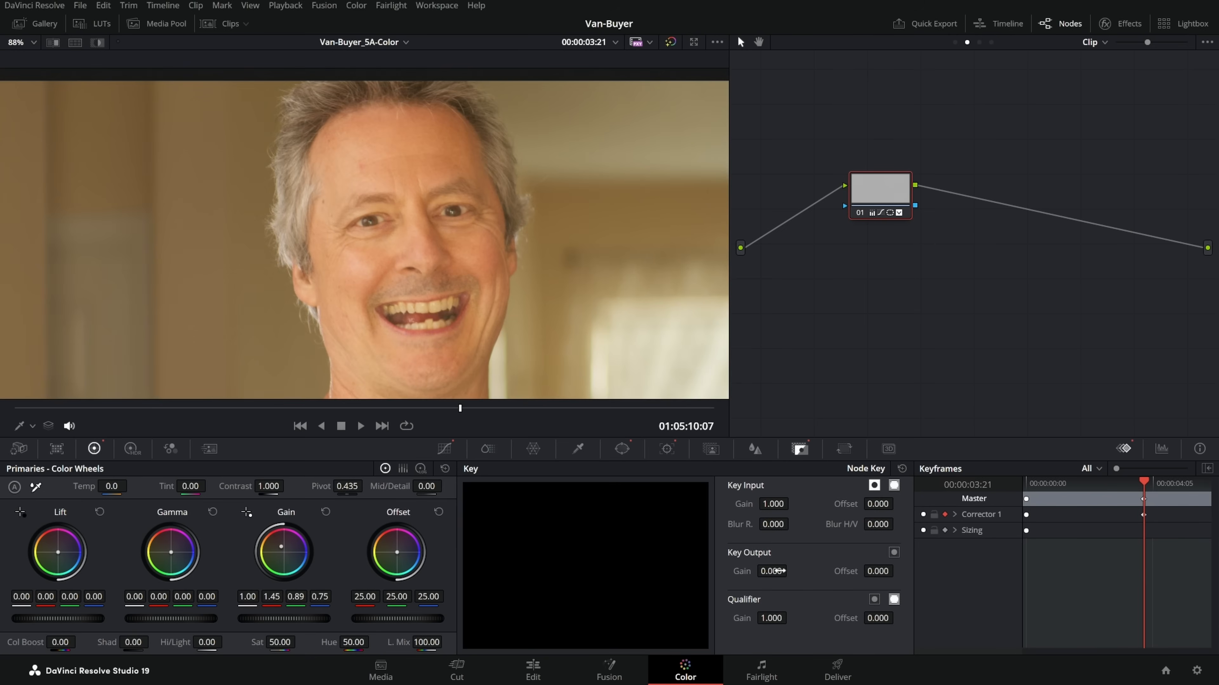
Keyframe node 01's key output gain to 1 at 01:05:10:16 and 01:05:11:06, and to 0 one frame after that
left_click_drag(471, 413, 504, 416)
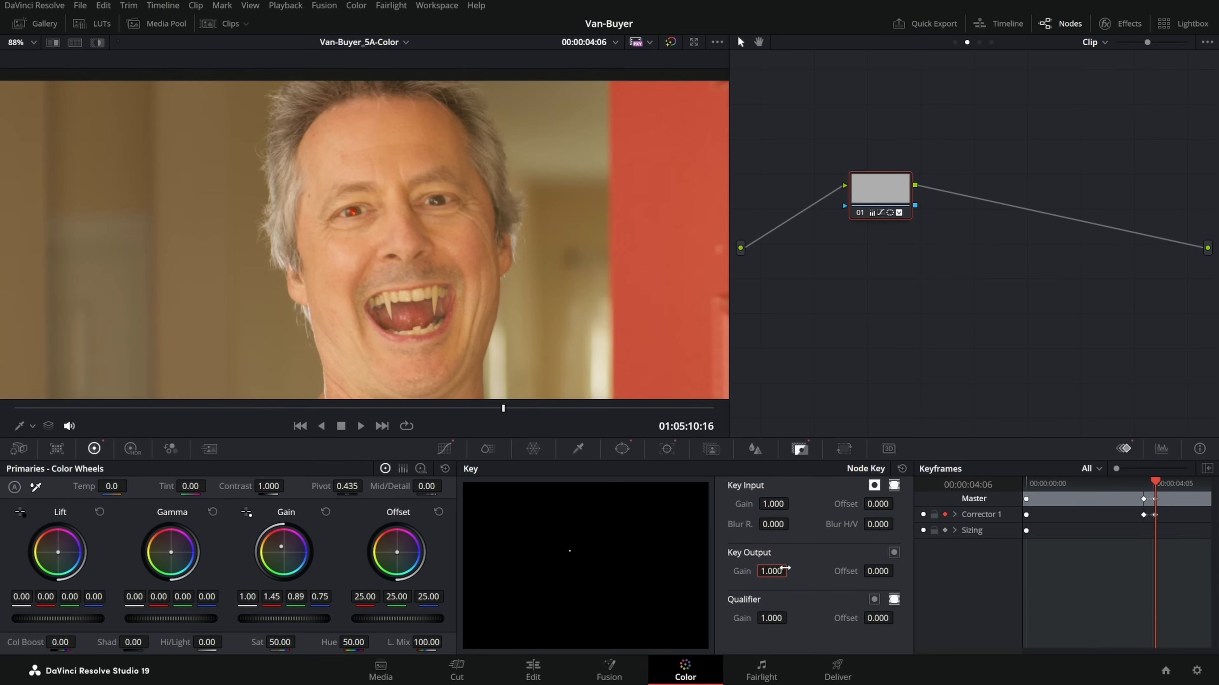
scroll(384, 223, "up", 5)
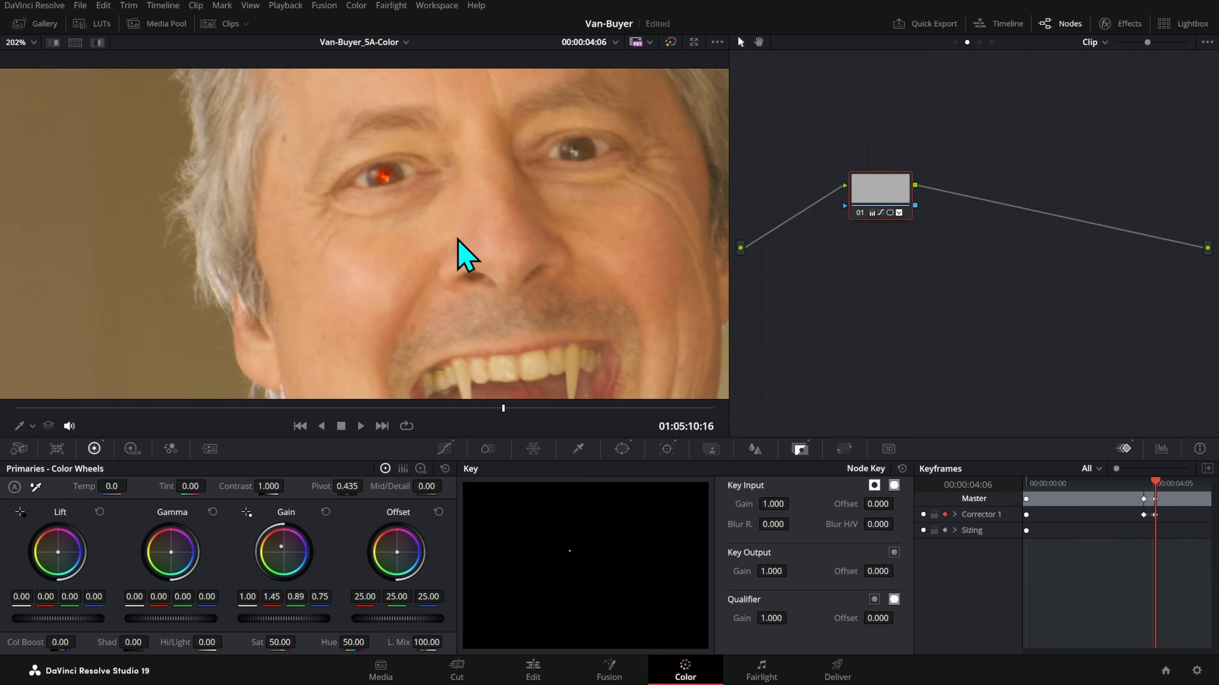
left_click_drag(571, 416, 571, 418)
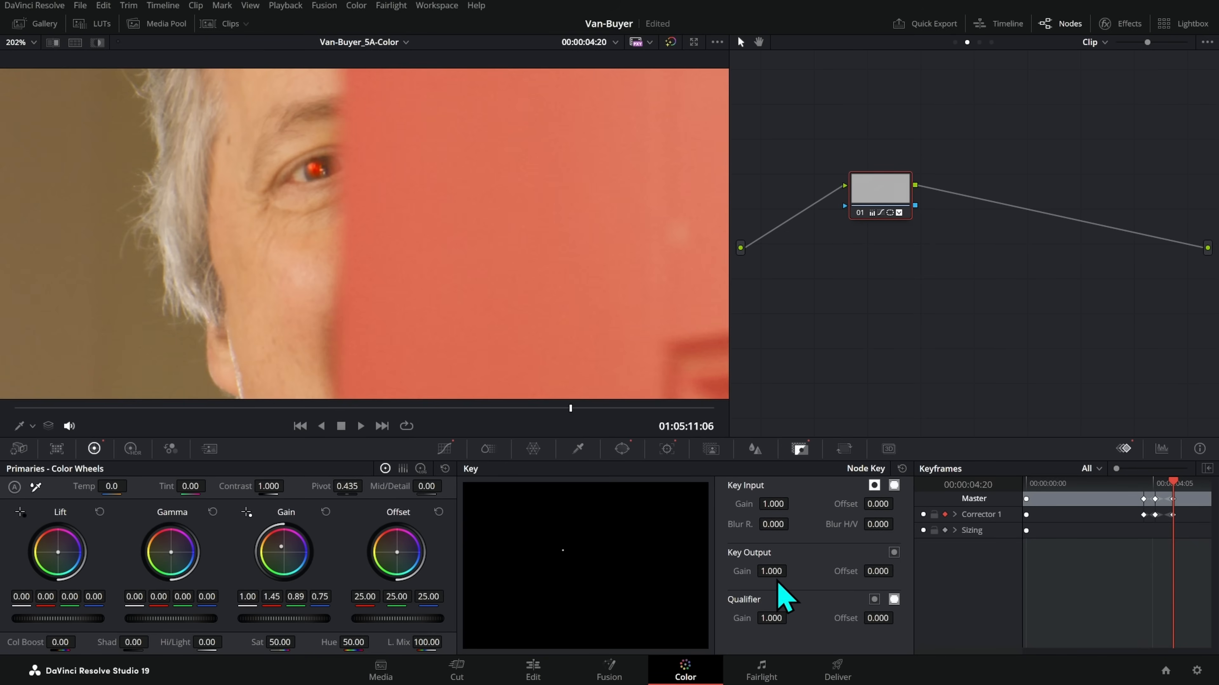
key("Right")
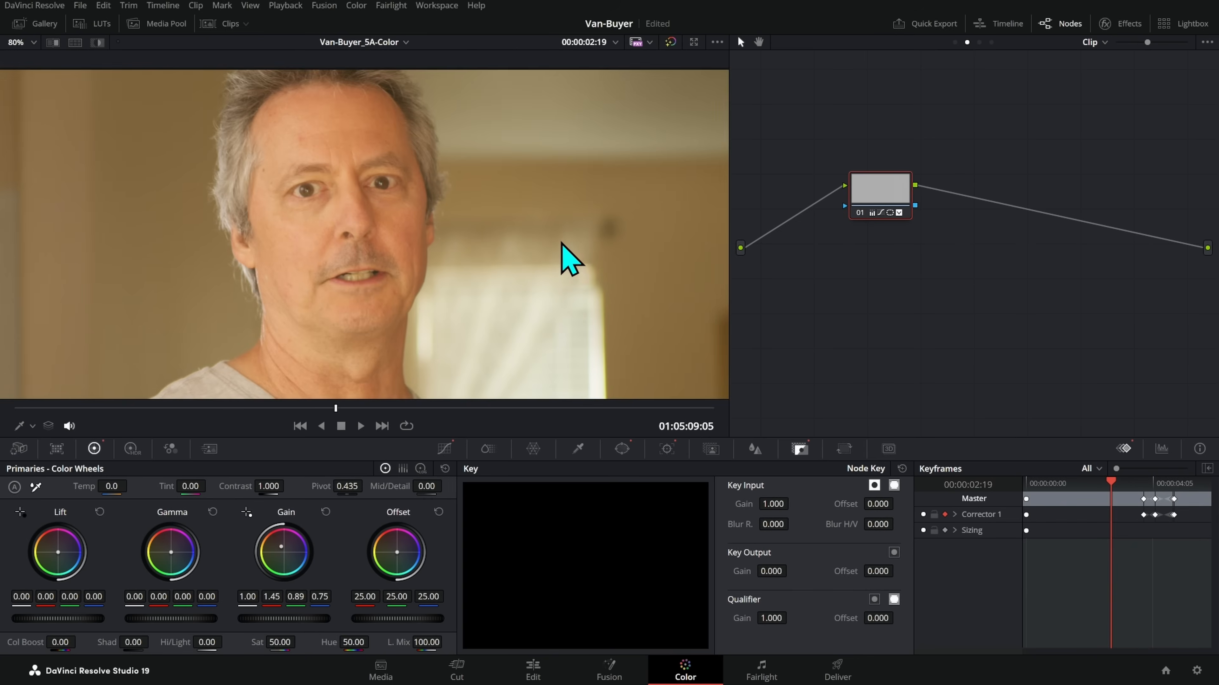
Play the shot through the door pass to check the right eye's glow, and return to 01:05:10:13
key("space")
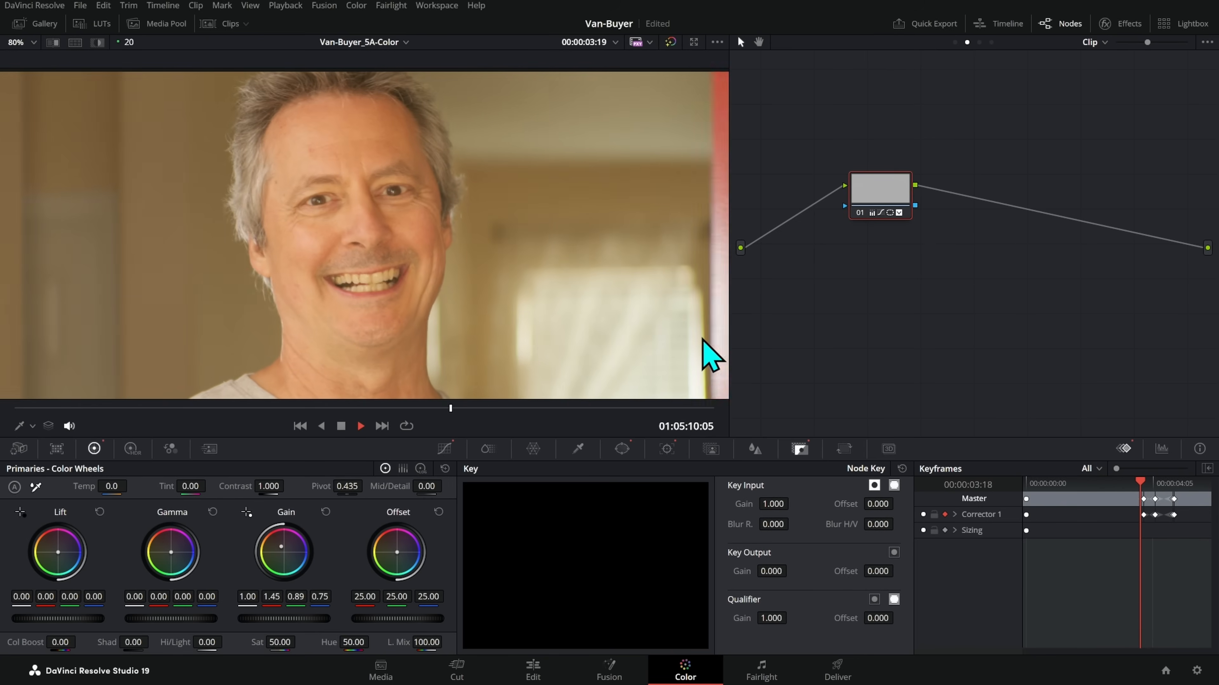
key("space")
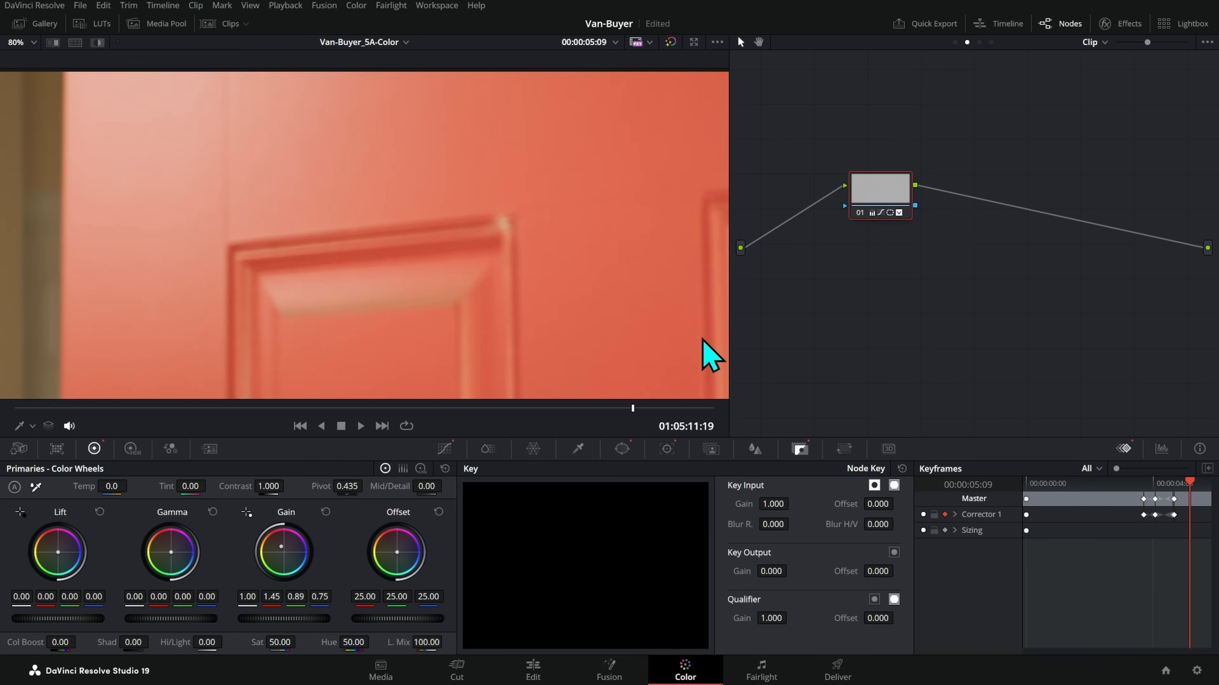
left_click(489, 408)
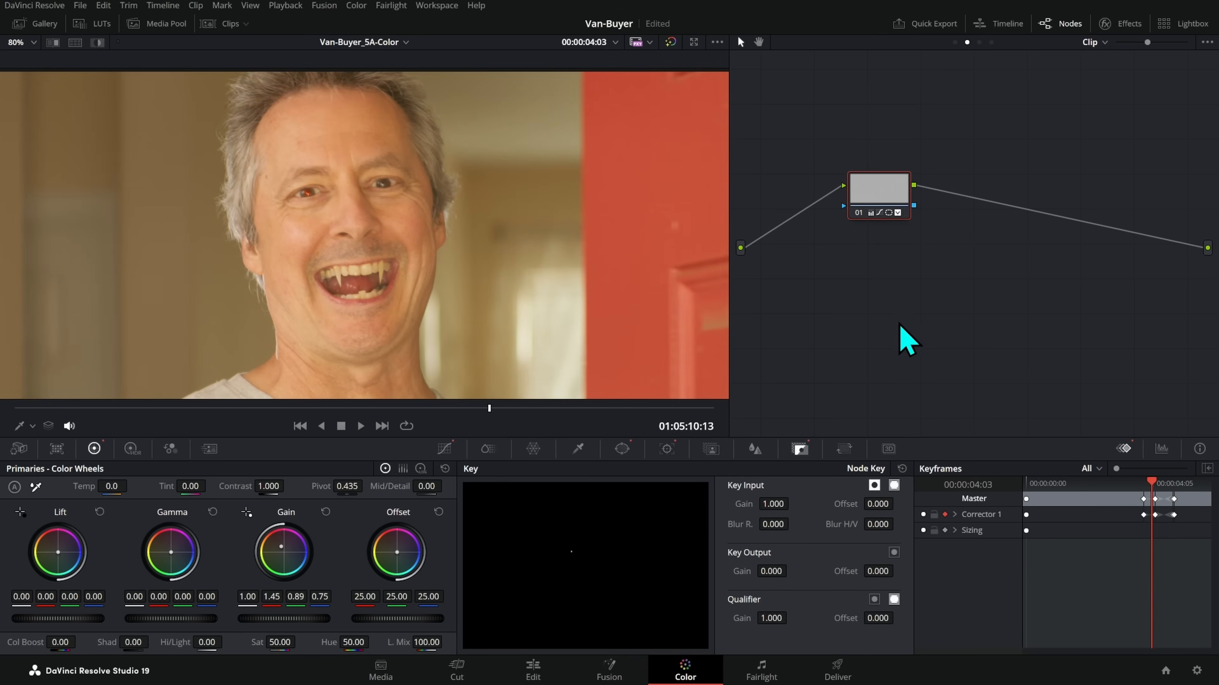
Add a parallel node beneath the right-eye node and enable a circular window on it
key("alt+p")
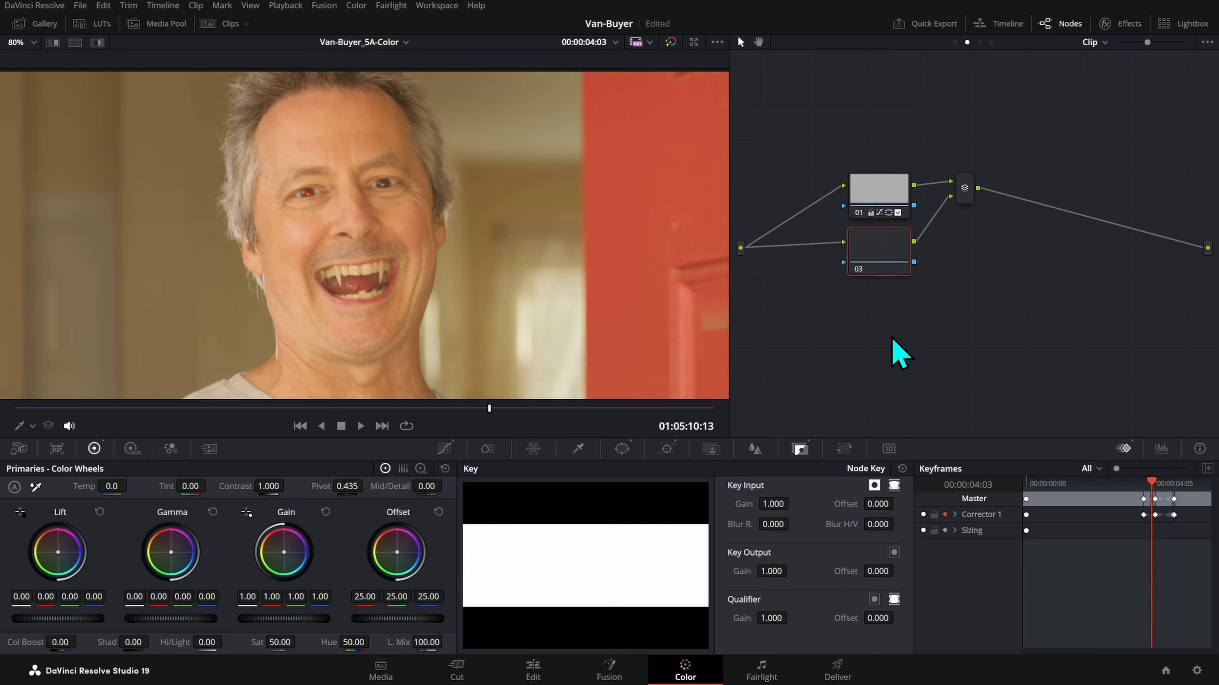
left_click_drag(871, 251, 874, 263)
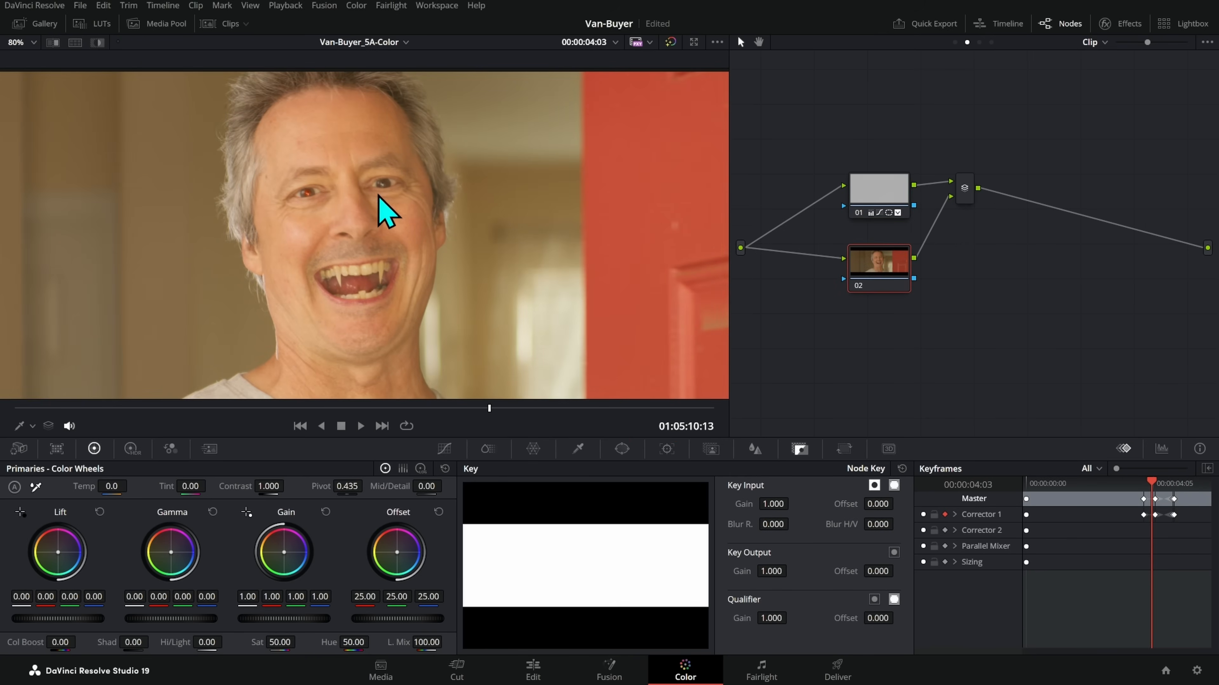
scroll(463, 196, "up", 8)
left_click(621, 449)
left_click(485, 550)
scroll(624, 260, "down", 7)
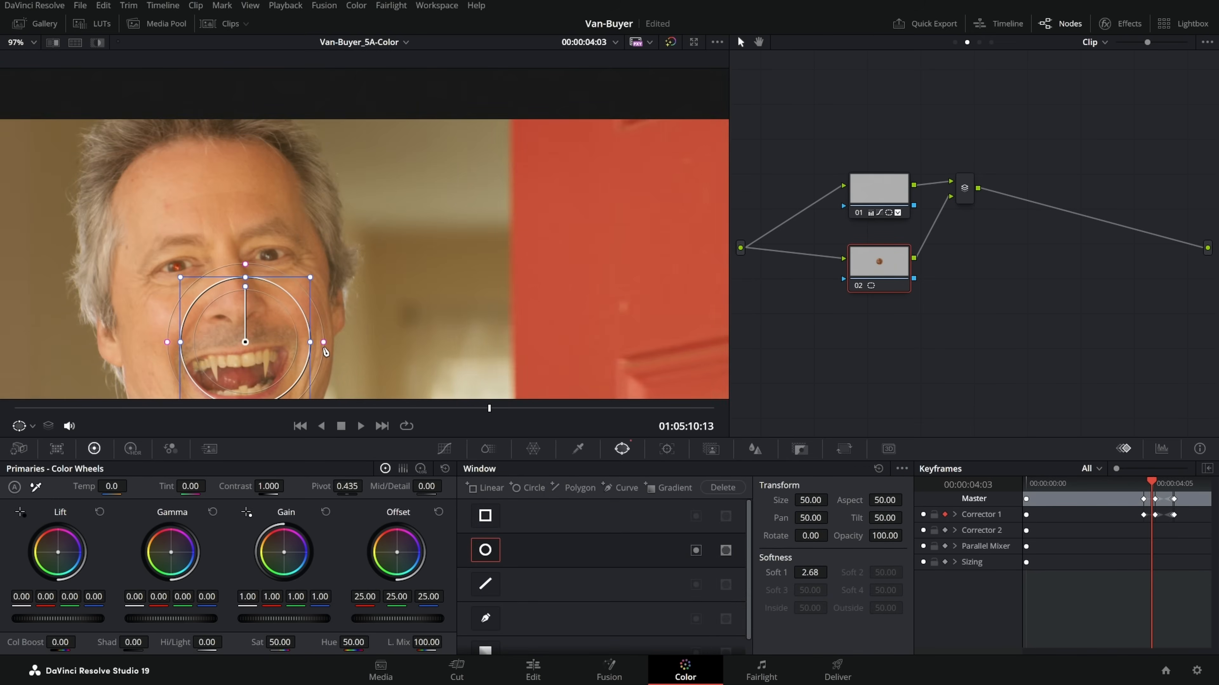
Reduce the circular window's softness to 0.76, center it on the actor's left eye and shrink it around that eye
left_click_drag(318, 302, 291, 298)
left_click_drag(245, 343, 276, 250)
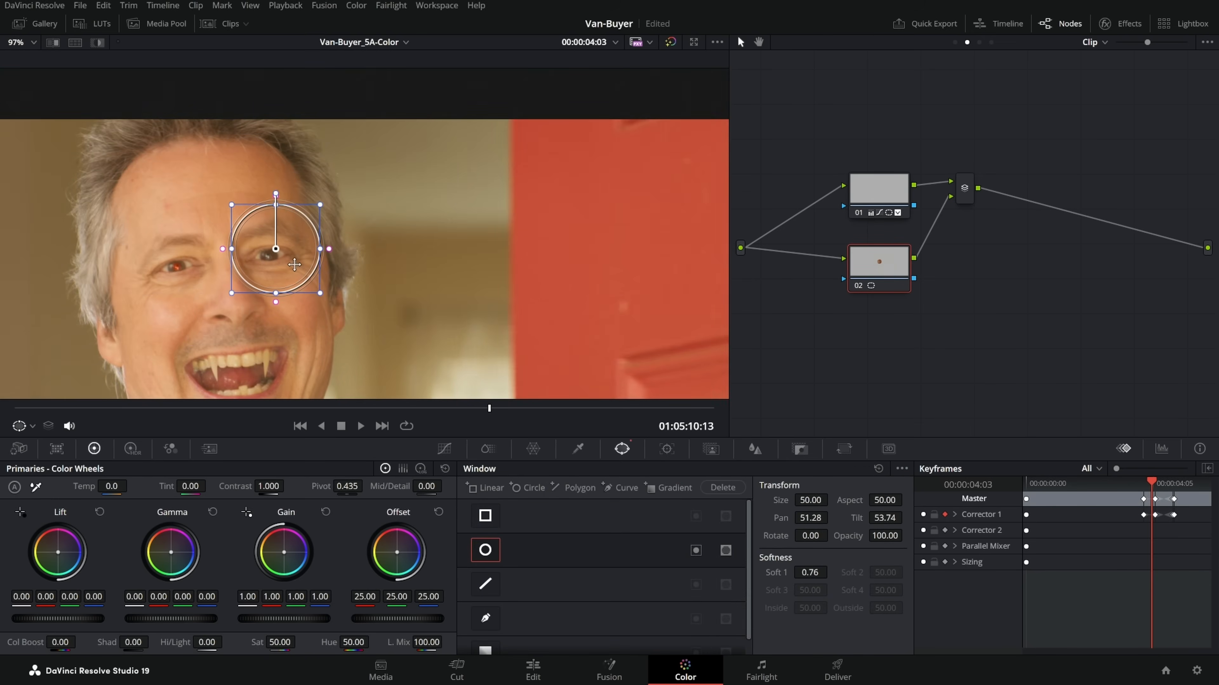
left_click_drag(321, 206, 270, 257)
scroll(599, 360, "up", 3)
Track the left-eye window in both directions through the clip and go to 01:05:10:00
left_click(667, 449)
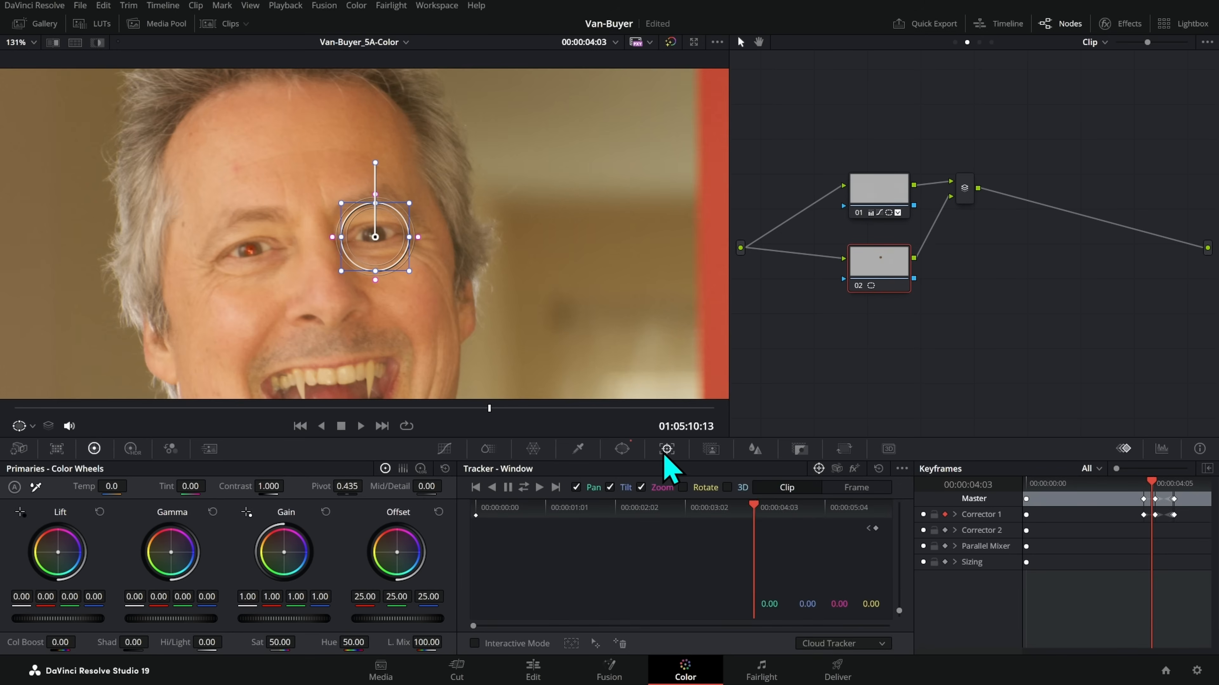
left_click(523, 487)
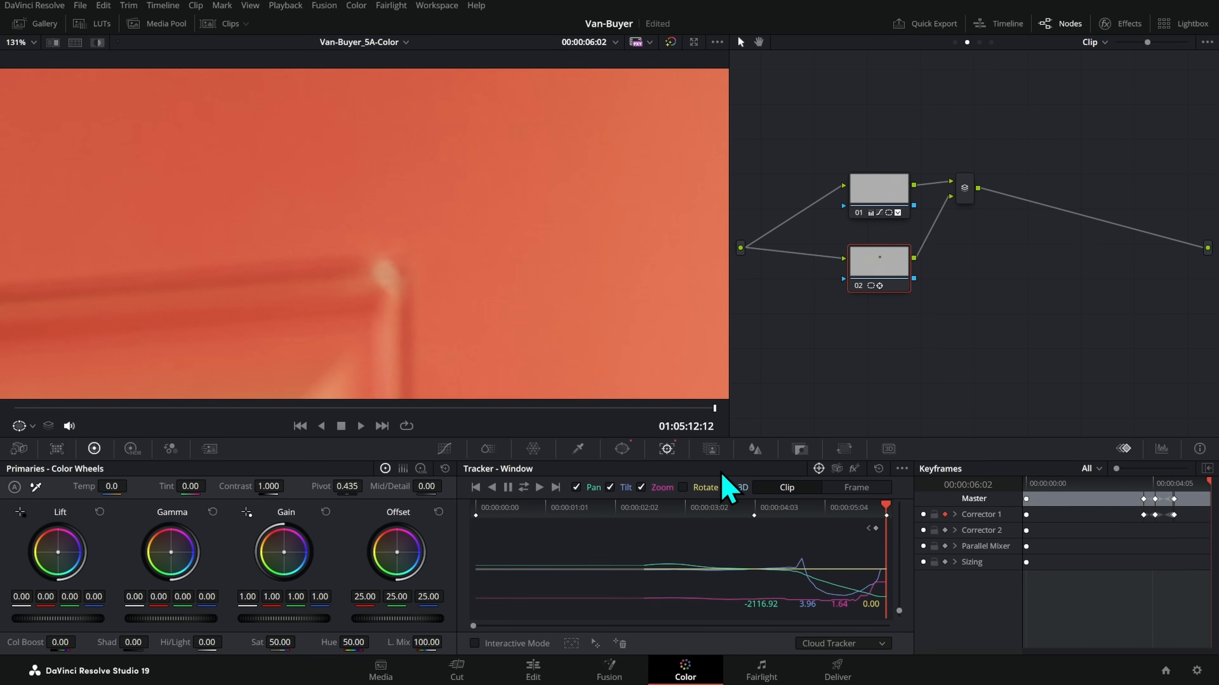
left_click_drag(662, 509, 718, 515)
Shrink the window to the left pupil with a soft edge, tint it with gain 1.35 red, 0.92 green and 0.79 blue, and add a custom-curve point
scroll(453, 294, "up", 6)
left_click_drag(639, 164, 566, 251)
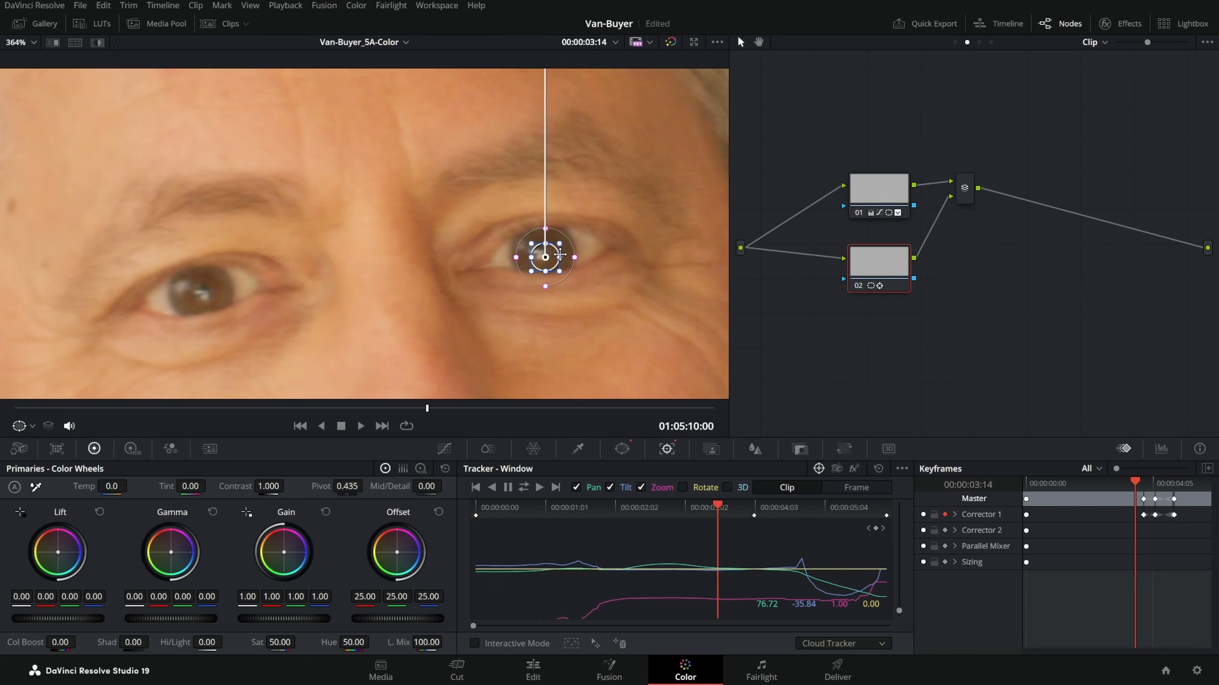
left_click_drag(558, 255, 557, 250)
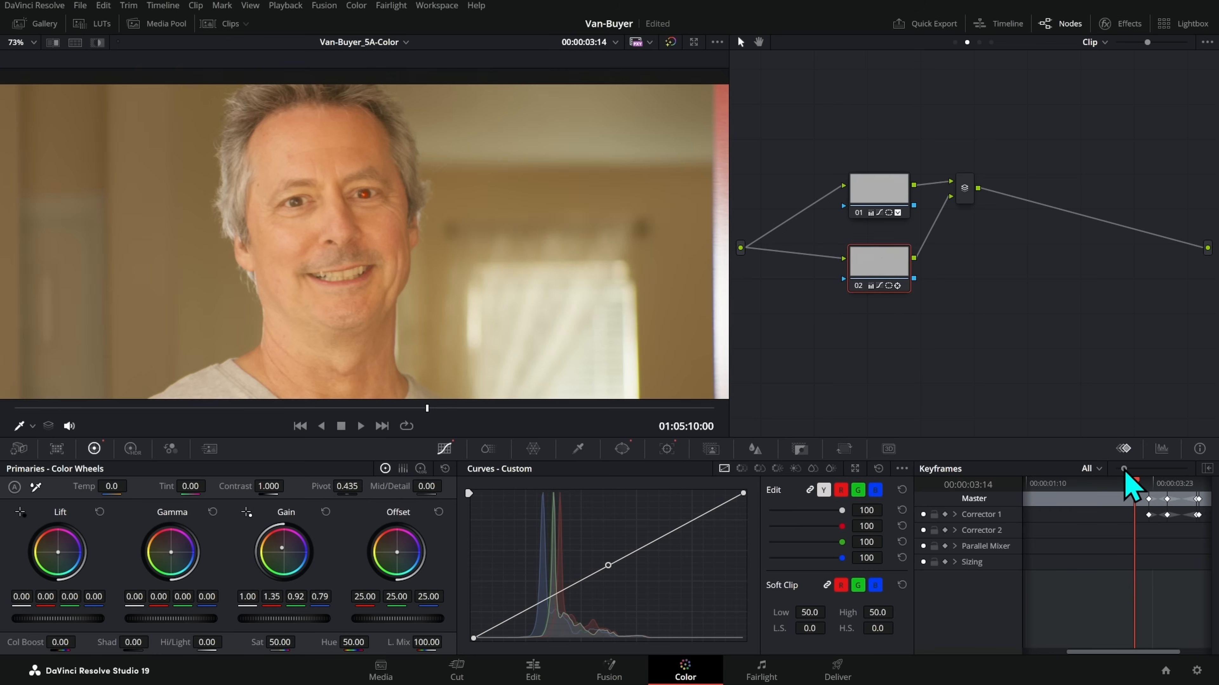
At 01:05:10:07, enable automatic keyframing for node 02 and set its key output gain to 0
left_click_drag(1118, 468, 1140, 468)
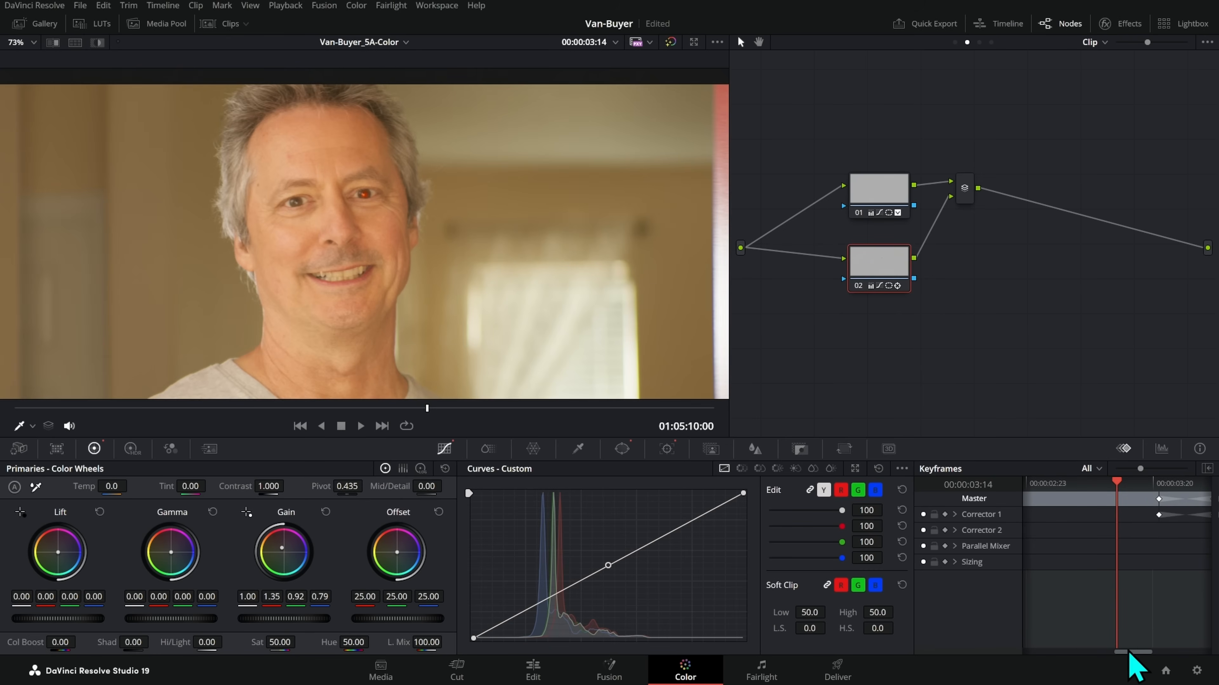
left_click_drag(1138, 653, 1157, 654)
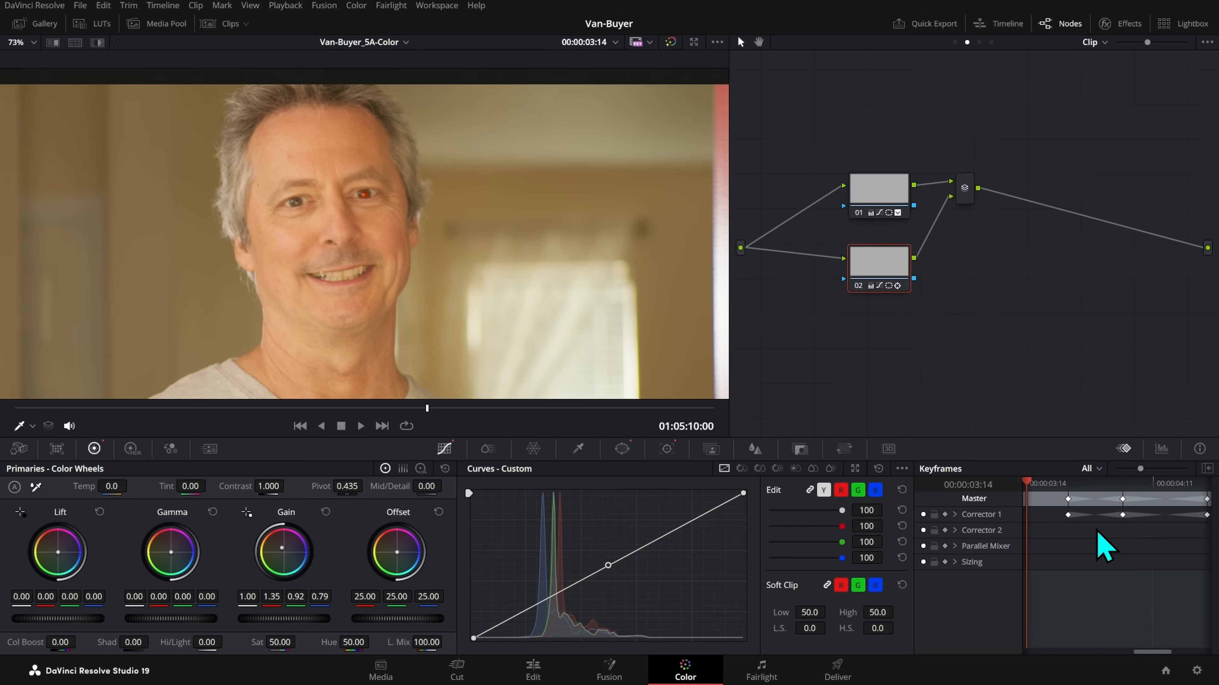
left_click(1064, 483)
left_click_drag(1066, 484, 1070, 484)
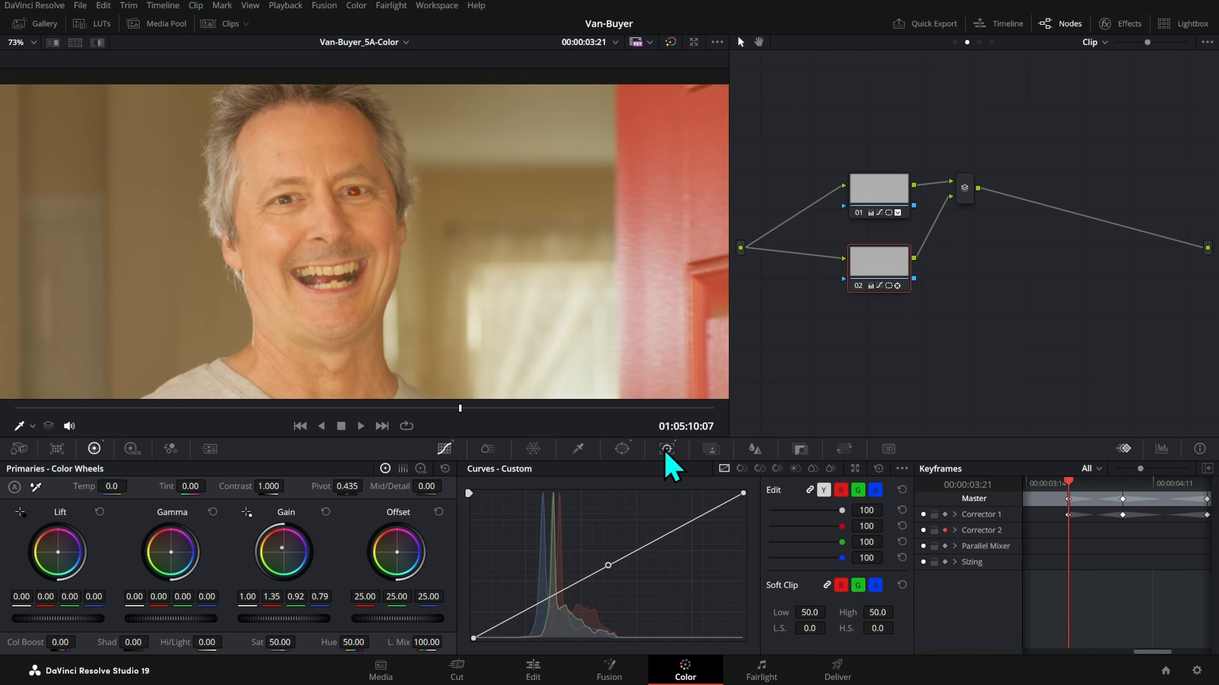
left_click(799, 449)
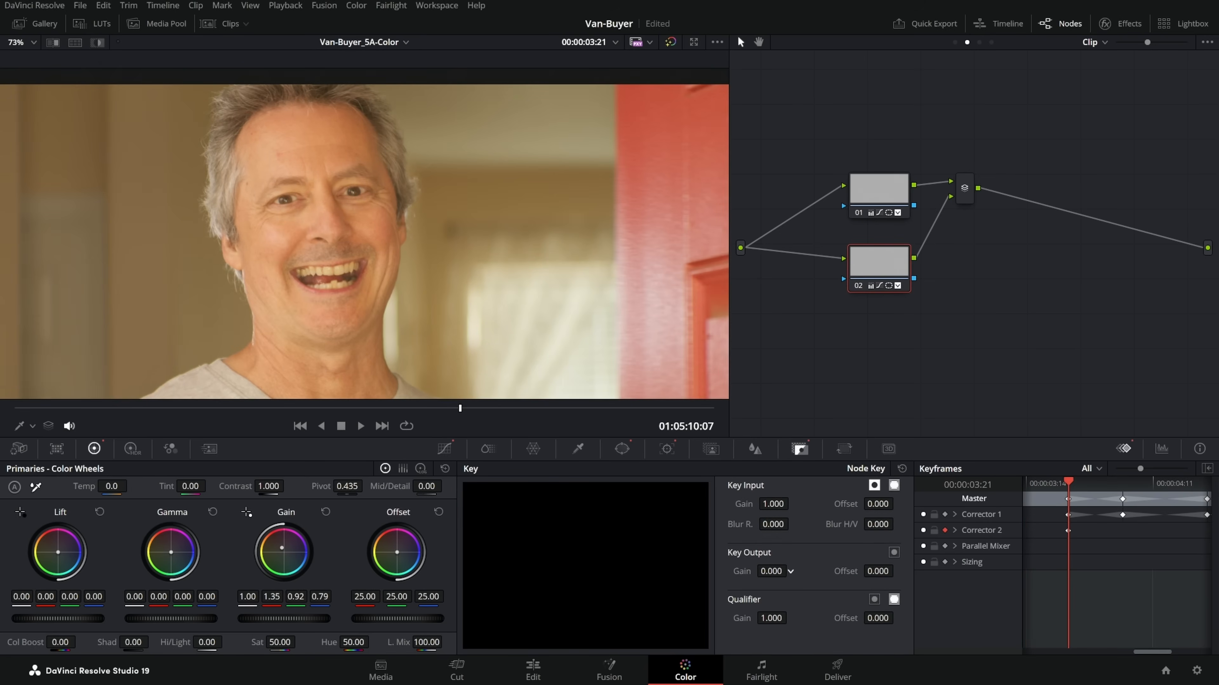
Keyframe node 02's key output gain to 1 at 01:05:10:16 and add a full-strength keyframe at 01:05:11:06
left_click_drag(1069, 495, 1123, 498)
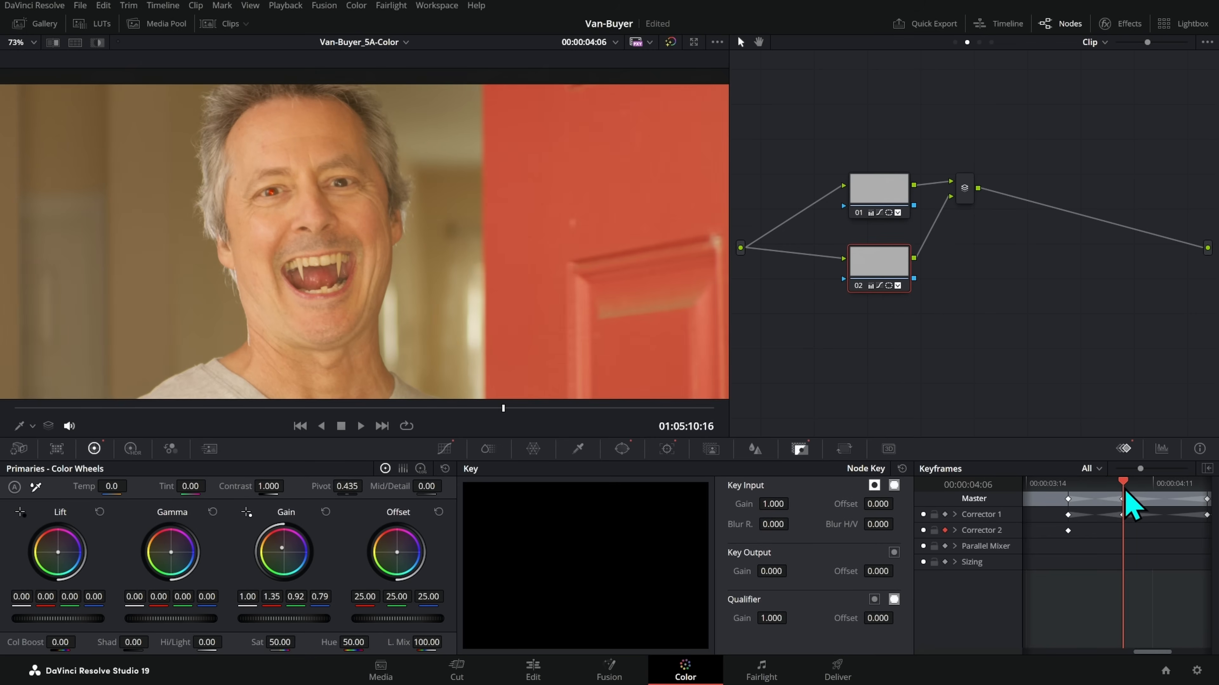
left_click_drag(785, 576, 788, 580)
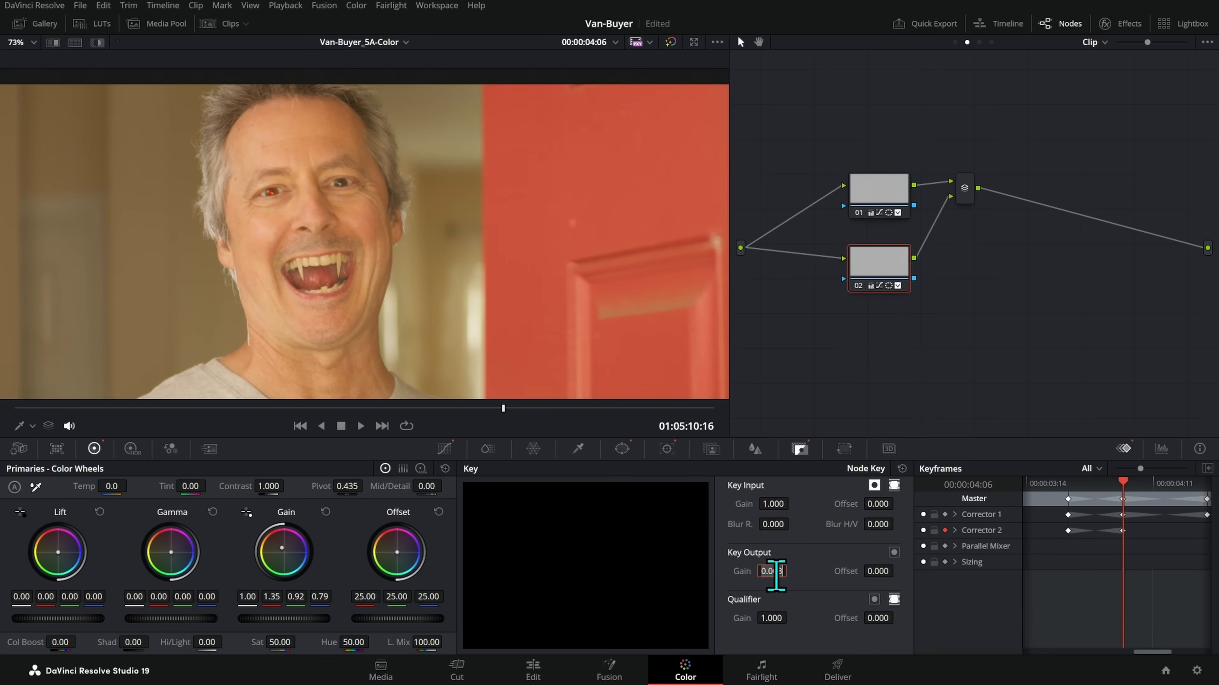
left_click_drag(1151, 652, 1167, 630)
mouse_move(1131, 486)
left_mouse_down()
mouse_move(1140, 493)
mouse_move(1121, 505)
mouse_move(1135, 485)
left_mouse_up()
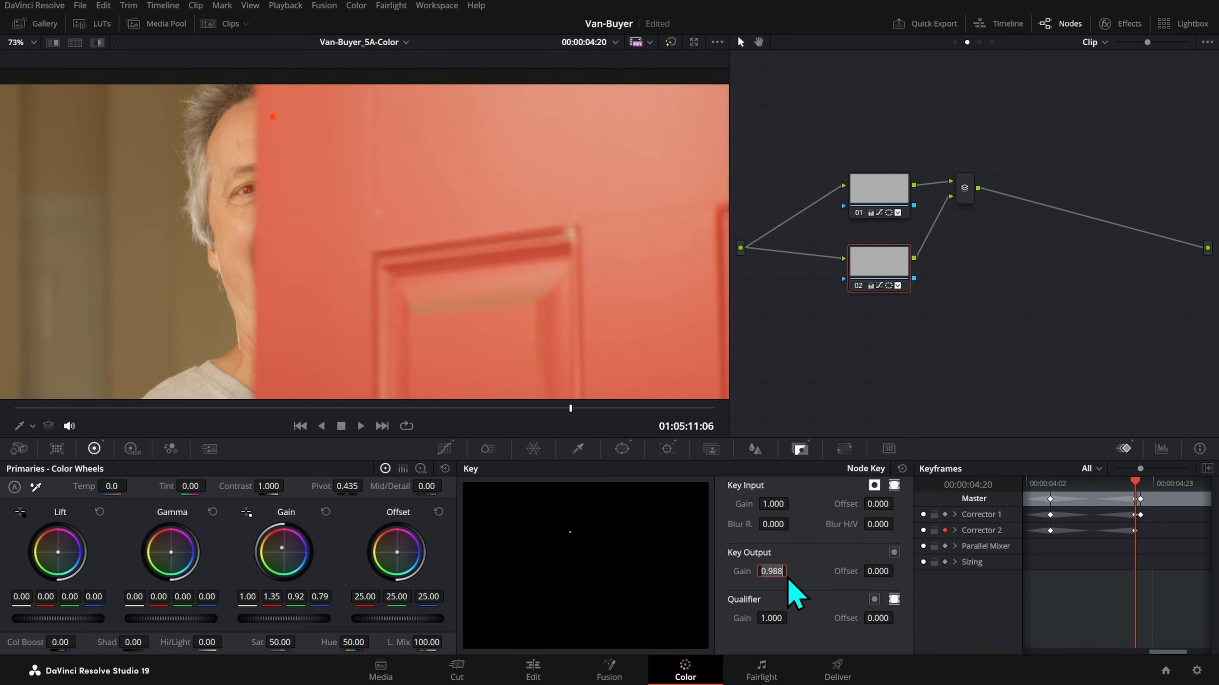
Move node 02's last keyframe back to 01:05:11:01 and set the key output gain to 0 at 01:05:11:03
left_click_drag(1133, 499, 1112, 500)
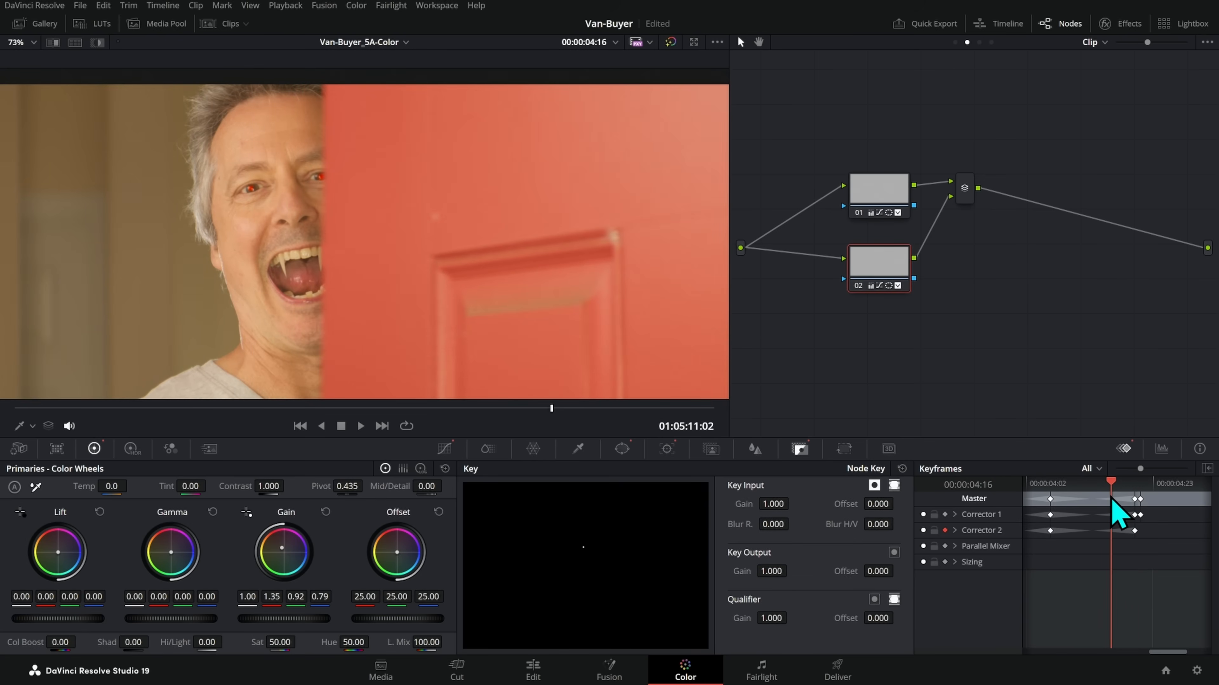
scroll(358, 197, "up", 2)
scroll(357, 197, "up", 5)
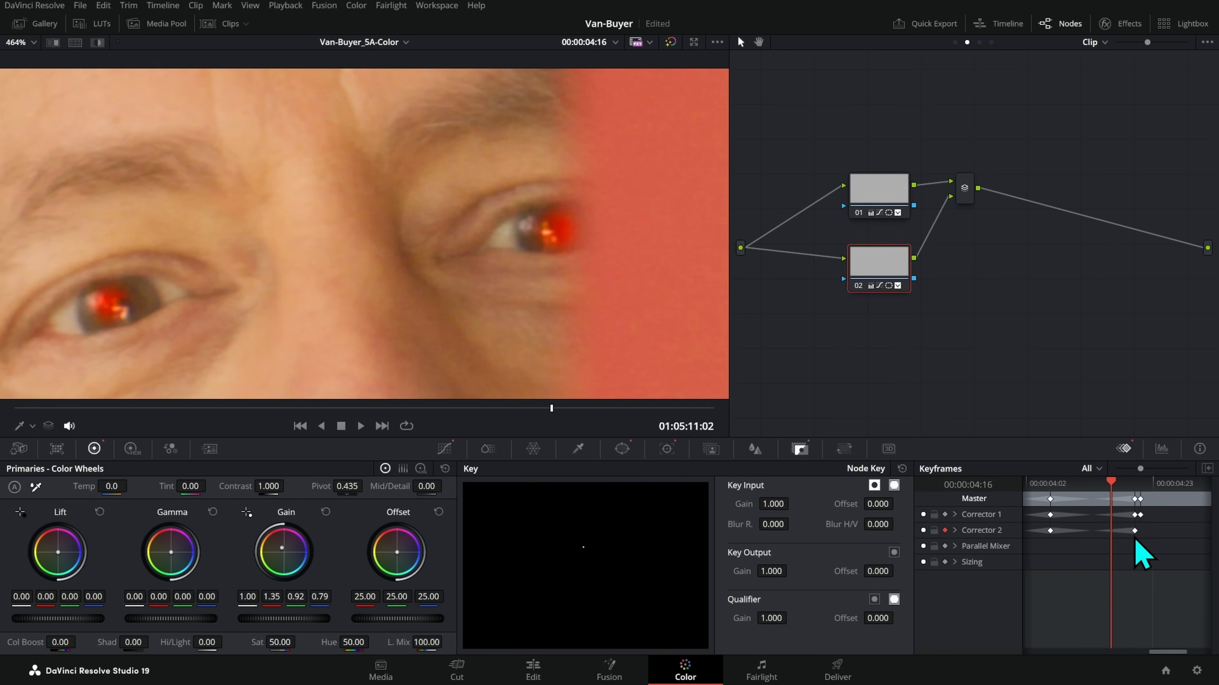
left_click_drag(1133, 536, 1106, 536)
left_click(1116, 482)
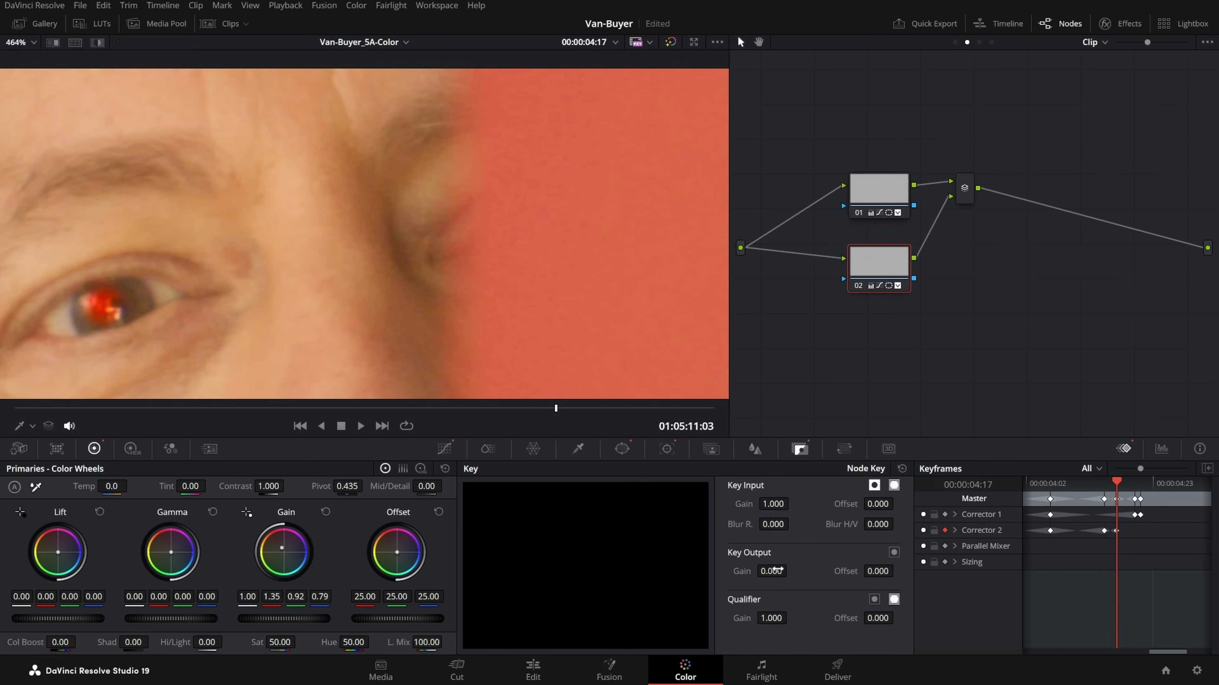
Step frame by frame around 01:05:11:02 to check the left eye's glow as the door edge covers it
key("Left")
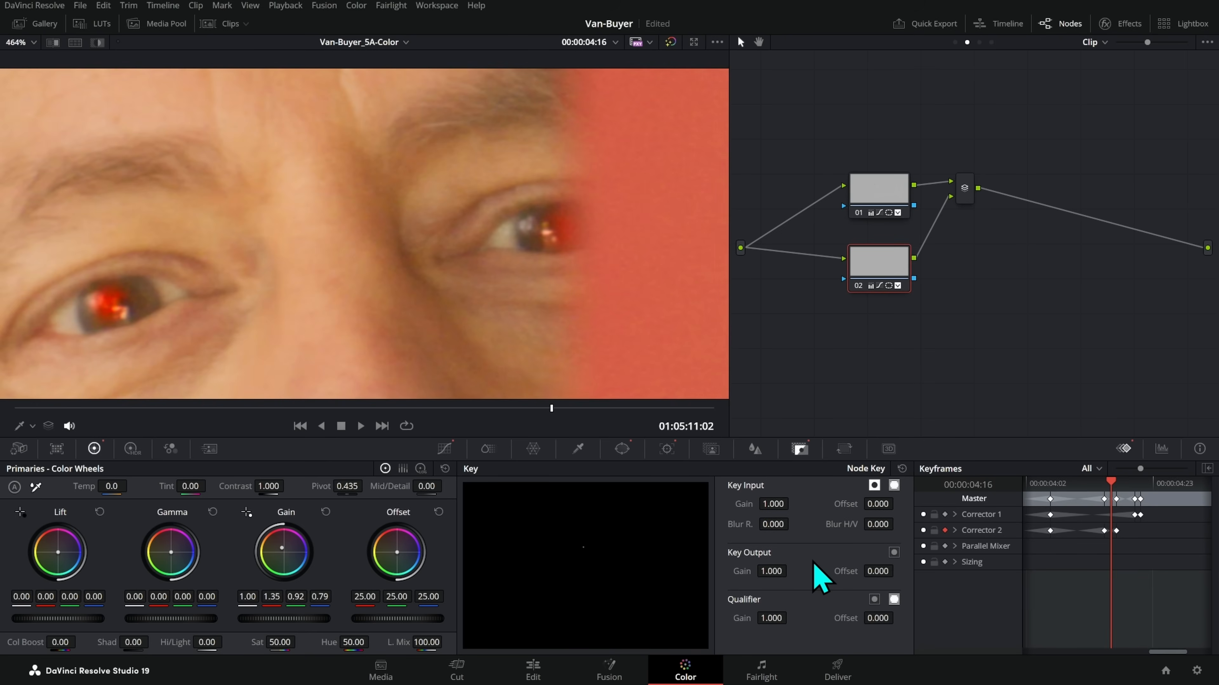
key("Left")
key("Right")
key("Left")
key("Right")
key("Left")
key("Right")
key("Left")
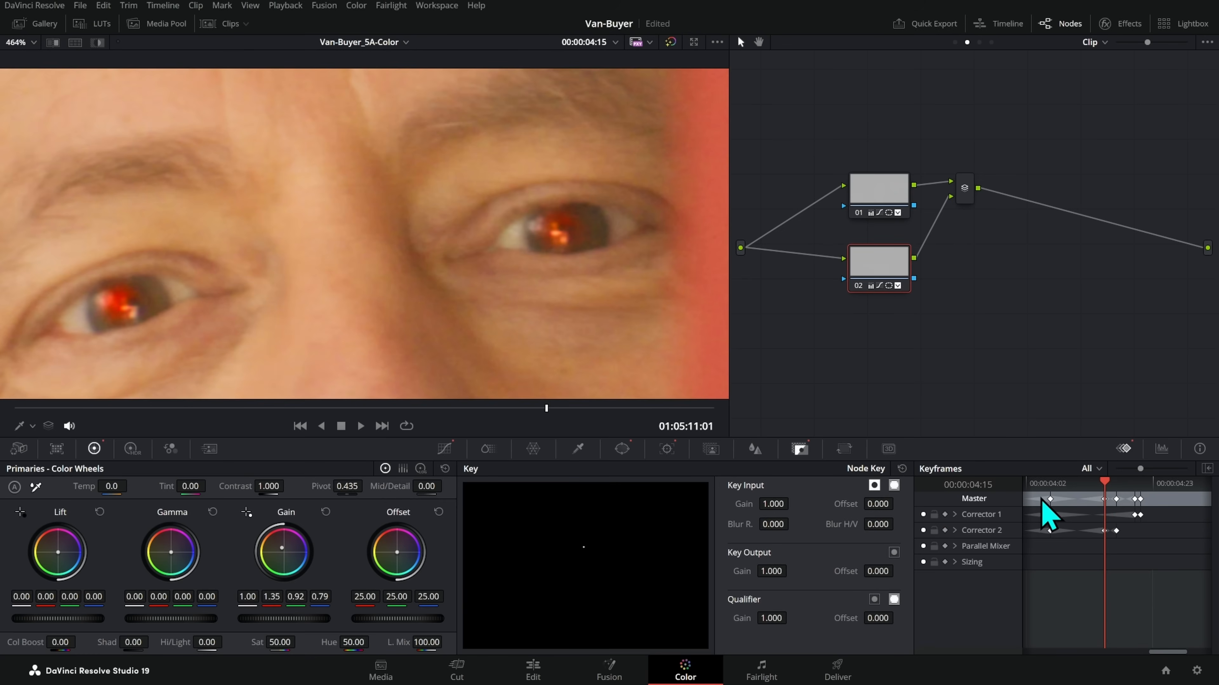
Frame the actor's face and play the door pass repeatedly to review both glowing eyes with the fangs
left_click_drag(1105, 489, 1092, 490)
scroll(645, 305, "down", 6)
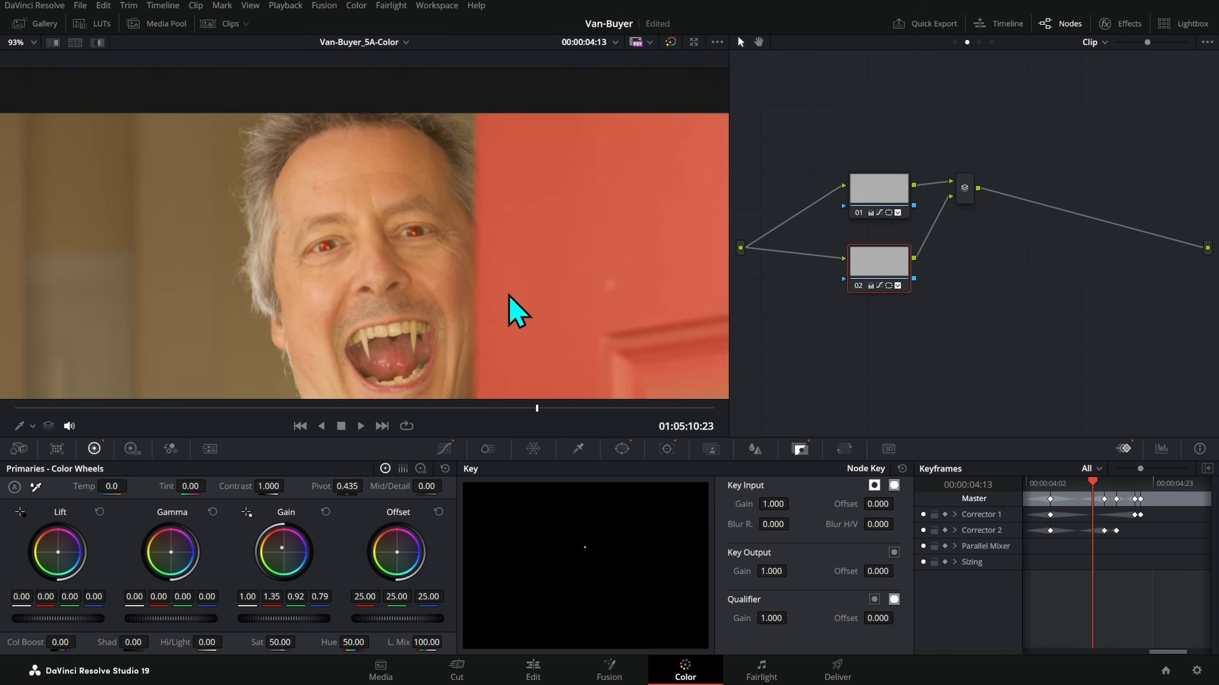
left_click_drag(511, 312, 614, 274)
key("space")
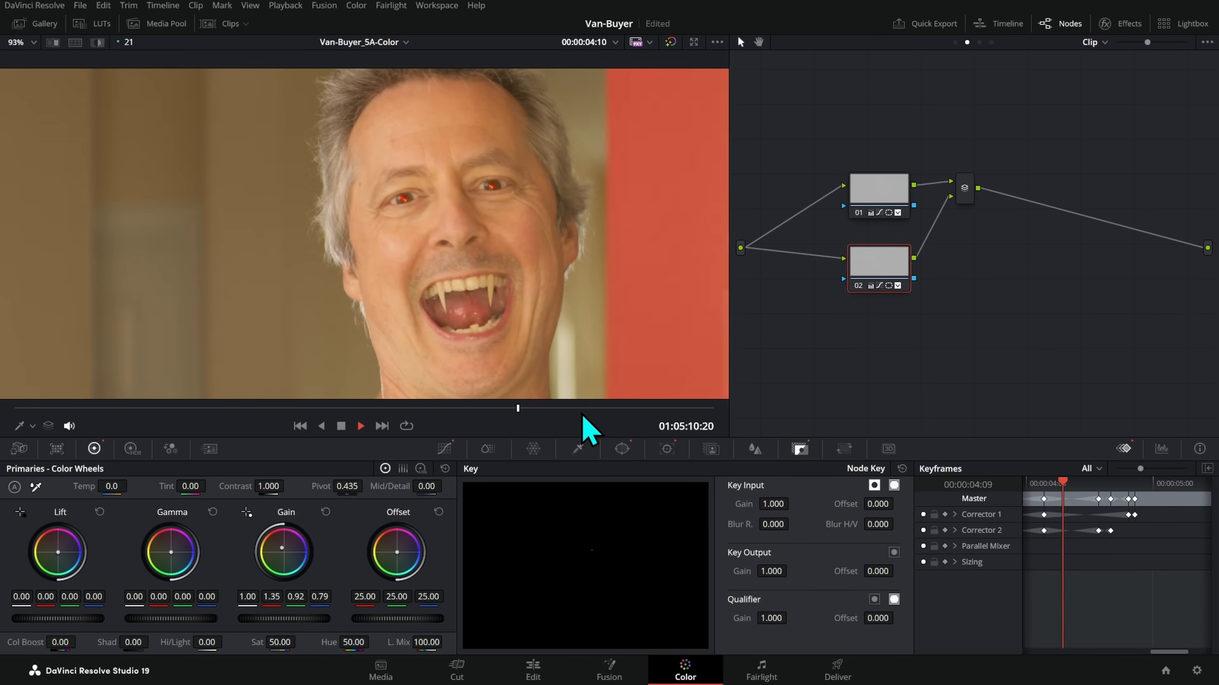
left_click_drag(580, 407, 450, 408)
key("space")
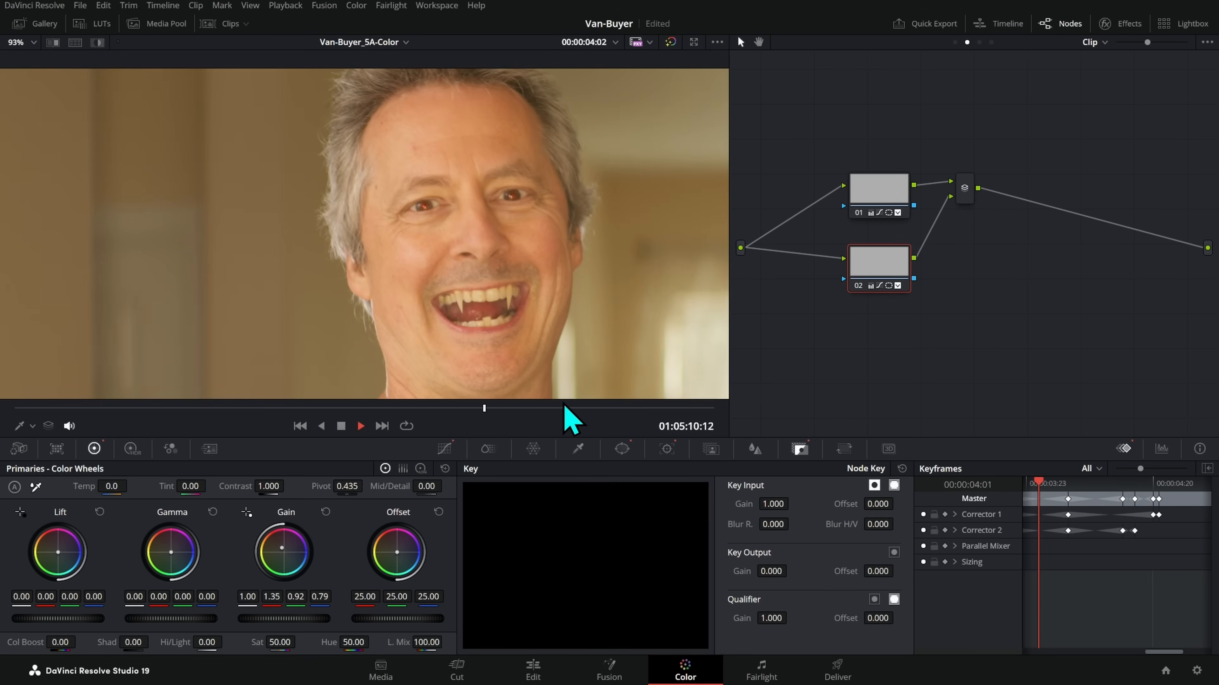
key("space")
Return to 01:05:10:12, look closely at the eyes and scrub through the shot to examine the red glow
left_click_drag(633, 408, 484, 408)
scroll(503, 271, "up", 5)
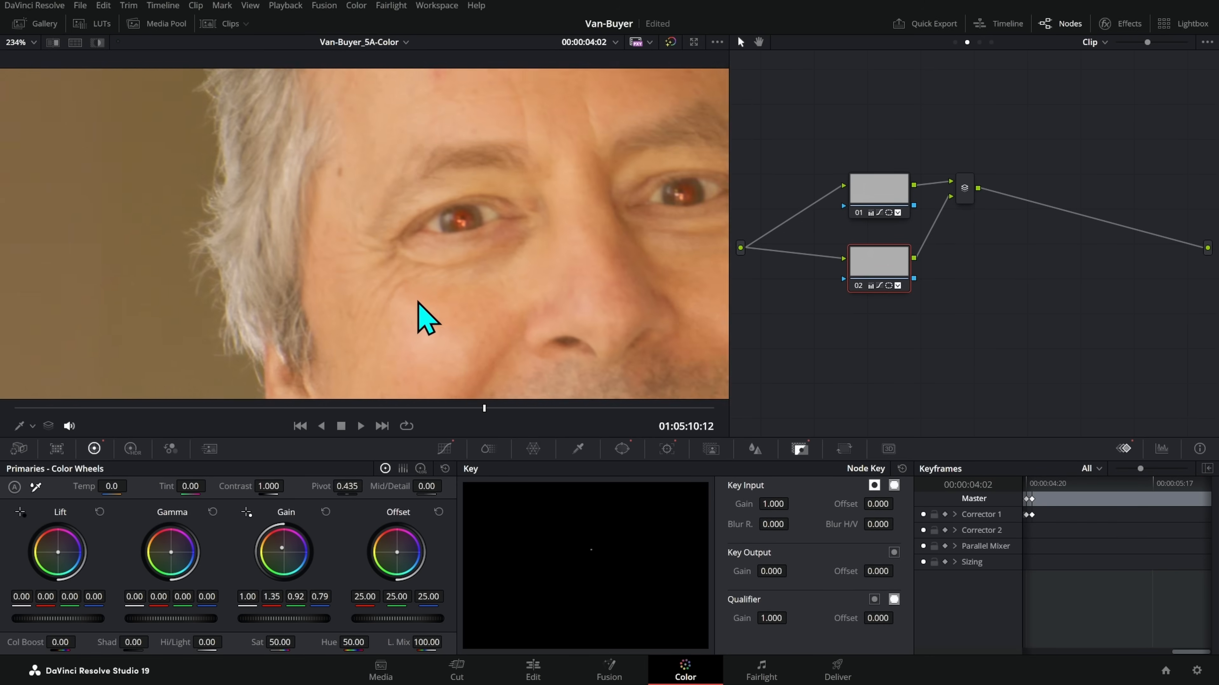
mouse_move(552, 408)
left_mouse_down()
mouse_move(580, 408)
mouse_move(533, 408)
left_mouse_up()
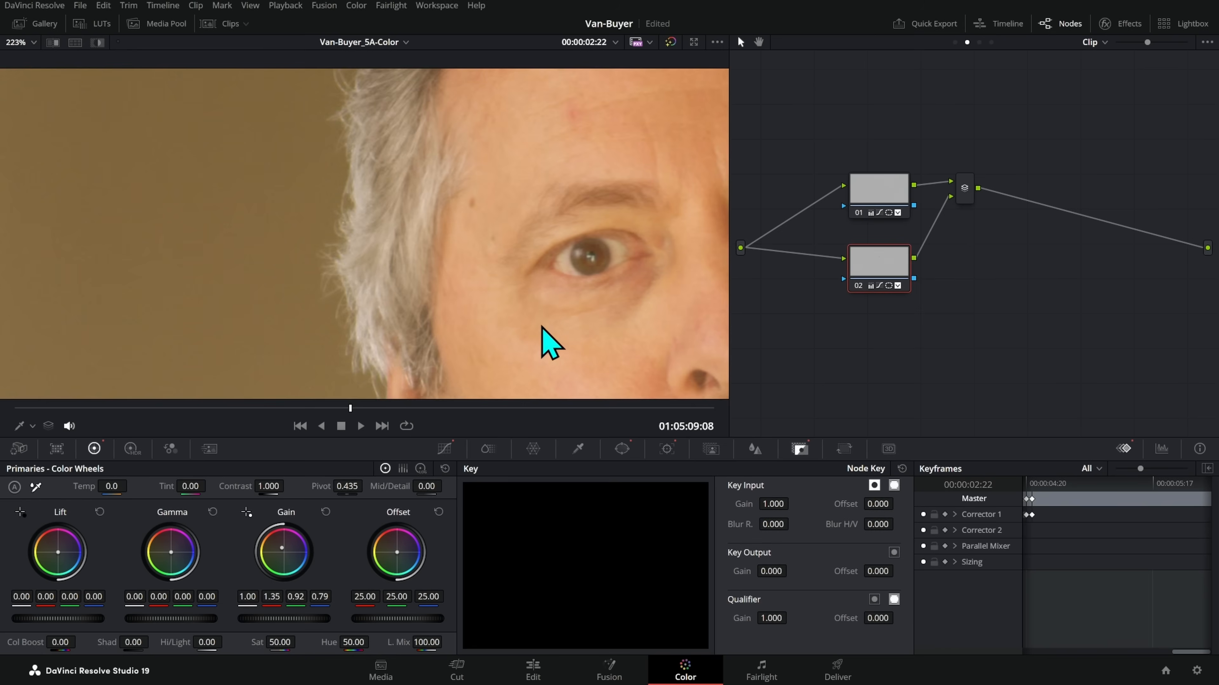
Frame both of the actor's eyes near 01:05:10:17 and examine node 02's tracked window against the left eye
scroll(544, 340, "down", 5)
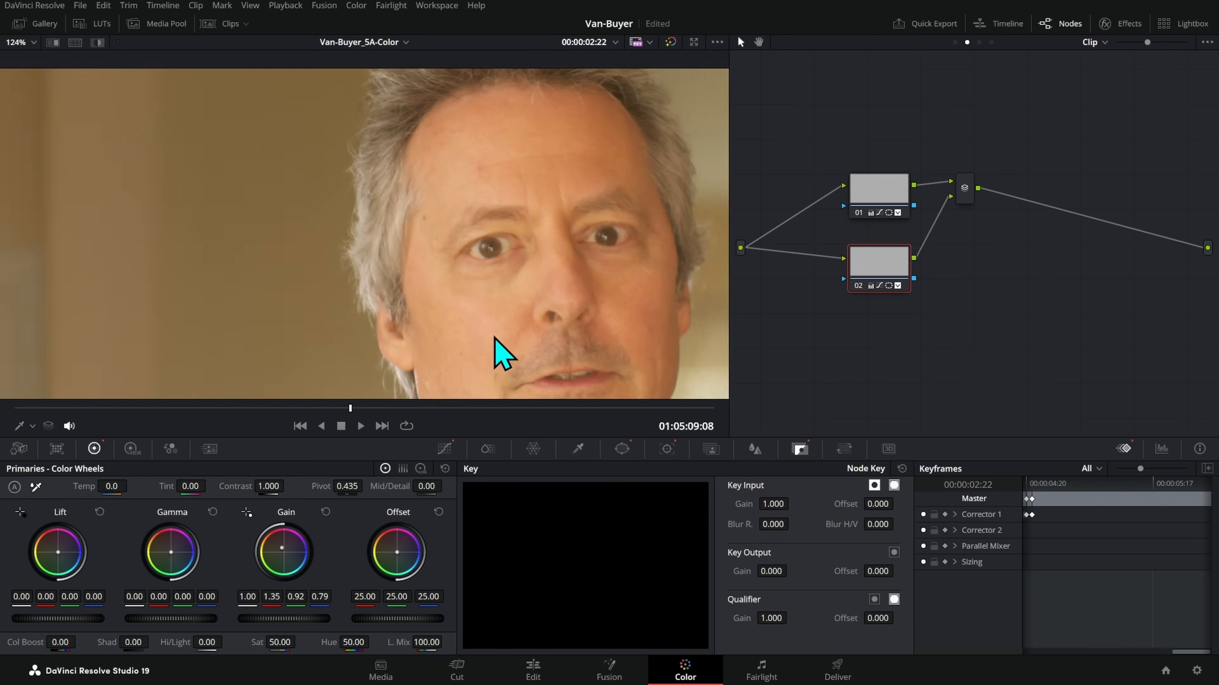
left_click_drag(541, 409, 507, 410)
scroll(379, 240, "up", 6)
left_click_drag(379, 240, 622, 332)
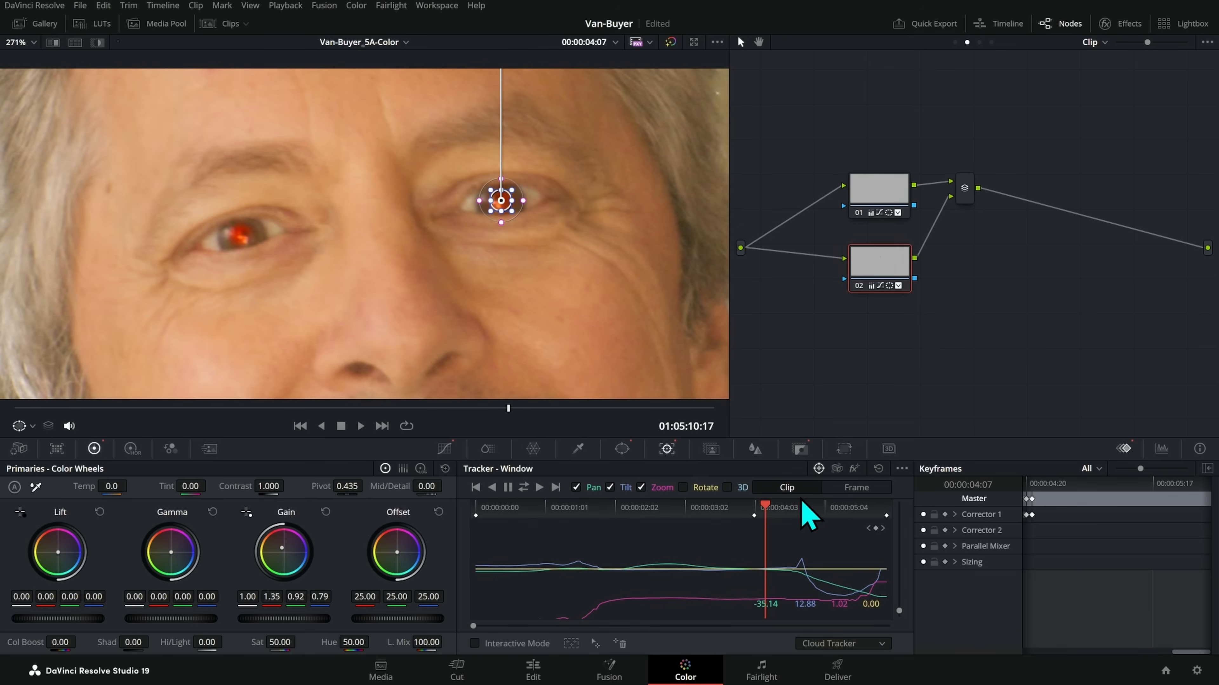
key("Right")
key("Right")
key("Right")
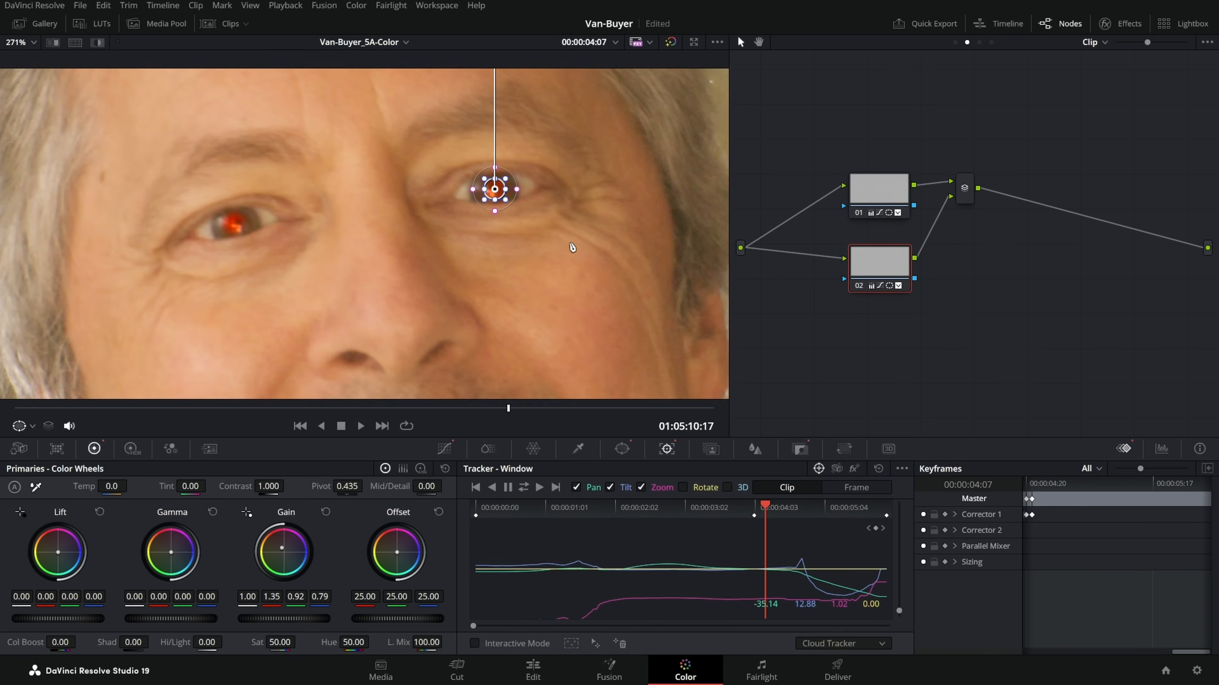
Look closely at the left eye and step frame by frame around 01:05:11:00 to check how node 02's window follows the pupil
scroll(645, 341, "up", 5)
key("Right")
key("Right")
key("Right")
key("Right")
key("Right")
key("Right")
key("Right")
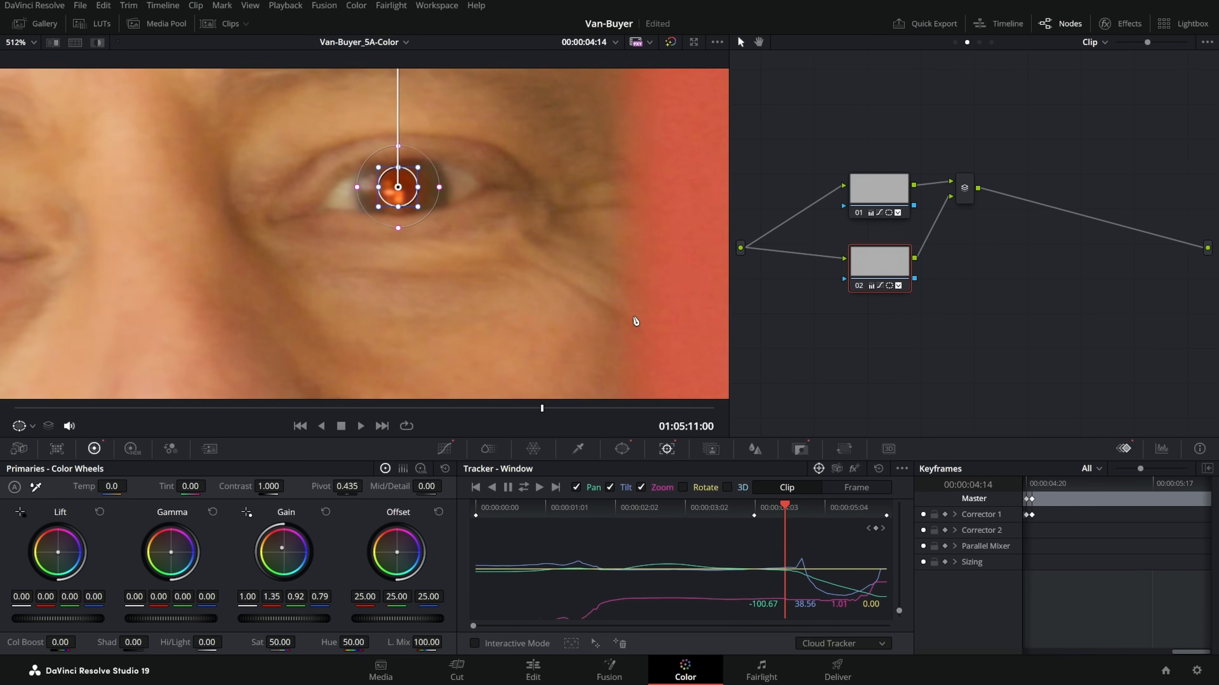
key("Left")
key("Left")
key("Left")
key("Left")
key("Left")
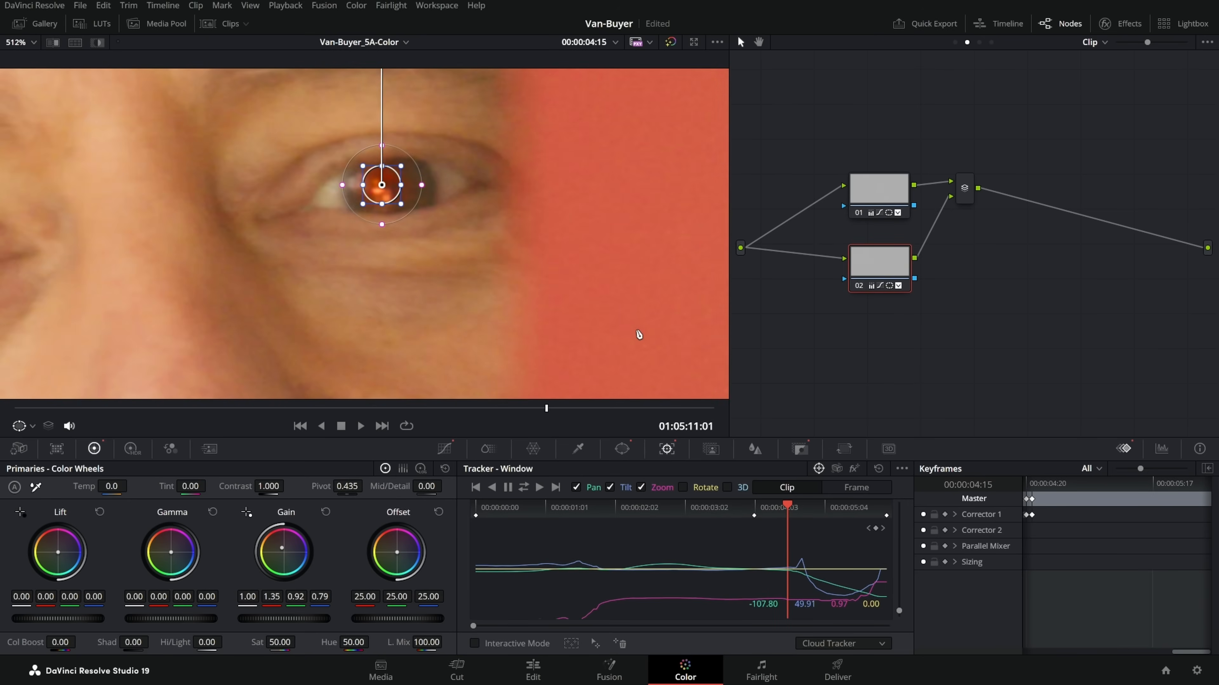
key("Left")
Select node 01, set its tracker to Frame mode and recentre the window on the right pupil at 01:05:10:16
left_click(869, 209)
key("Left")
key("Left")
key("Left")
key("Left")
key("Left")
key("Left")
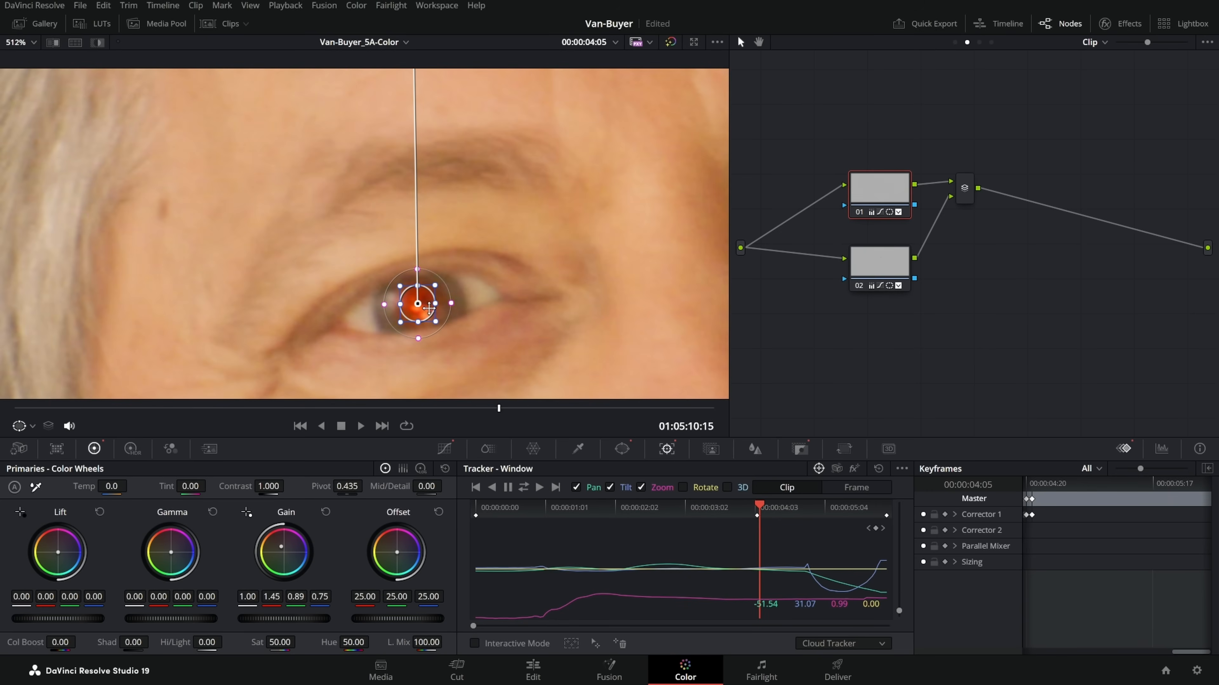
key("Right")
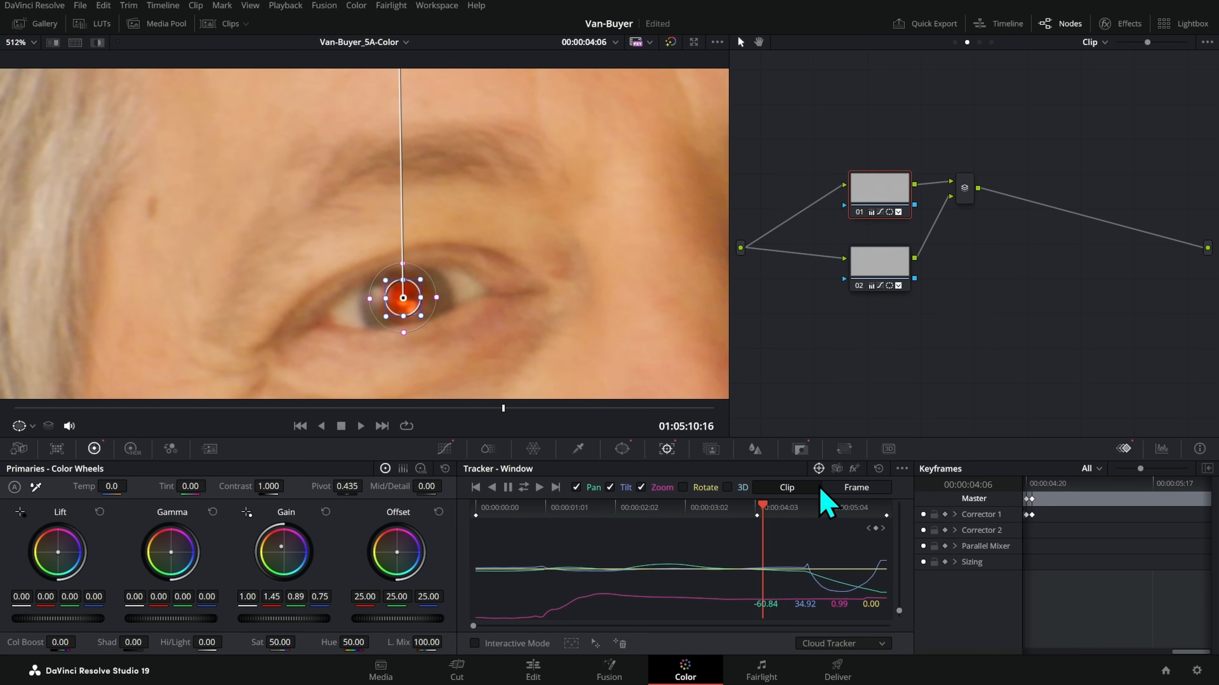
left_click(857, 489)
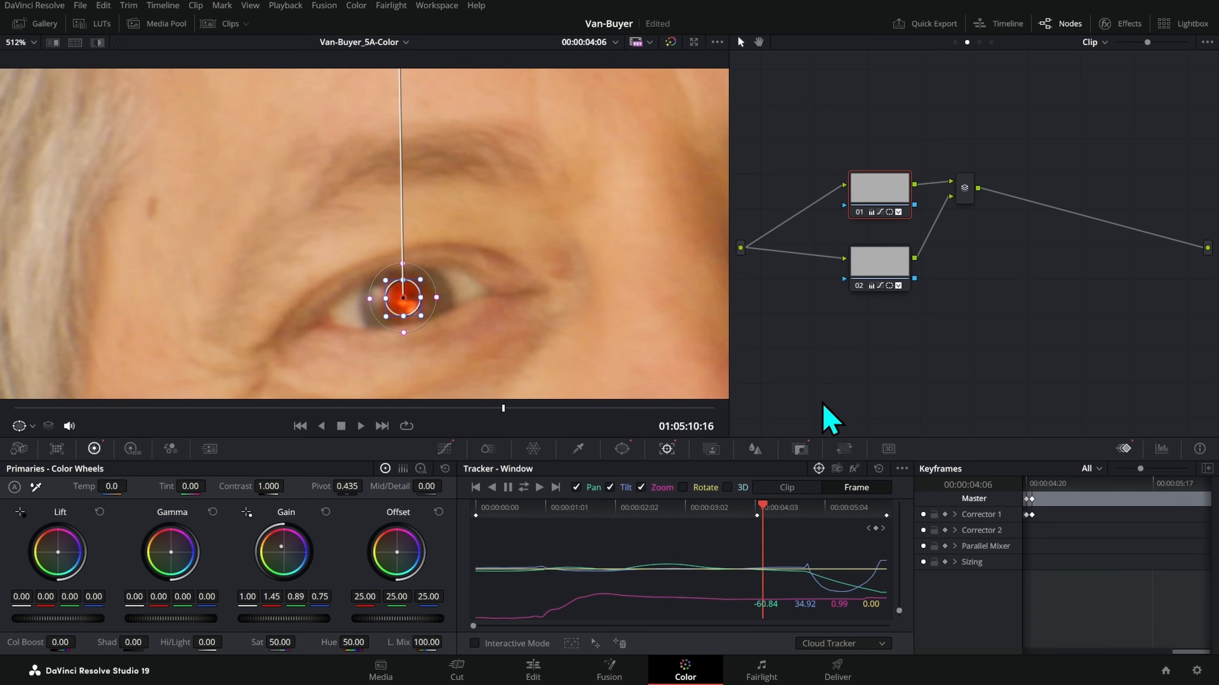
left_click_drag(401, 297, 409, 306)
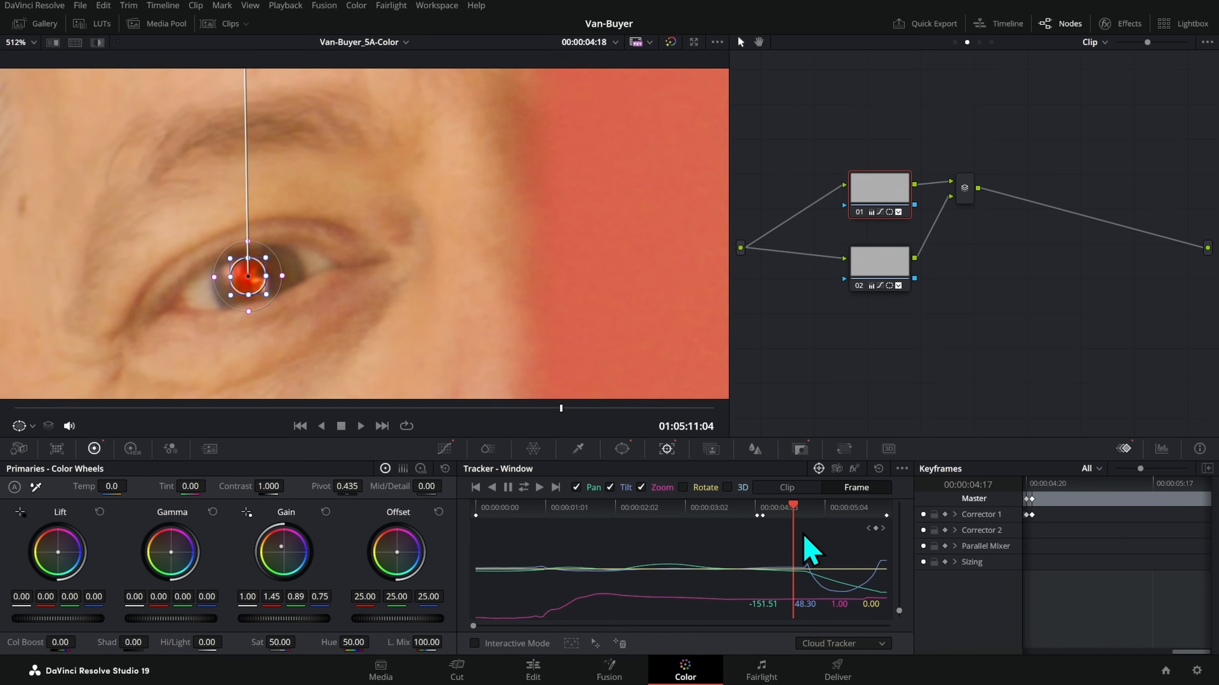
Shift node 01's window onto the right pupil at 01:05:11:04 and step back and forth through the frames to check the track
left_click_drag(257, 280, 267, 279)
key("Left")
key("Left")
key("Left")
key("Left")
key("Left")
key("Left")
key("Left")
key("Left")
key("Left")
key("Left")
key("Left")
key("Left")
key("Left")
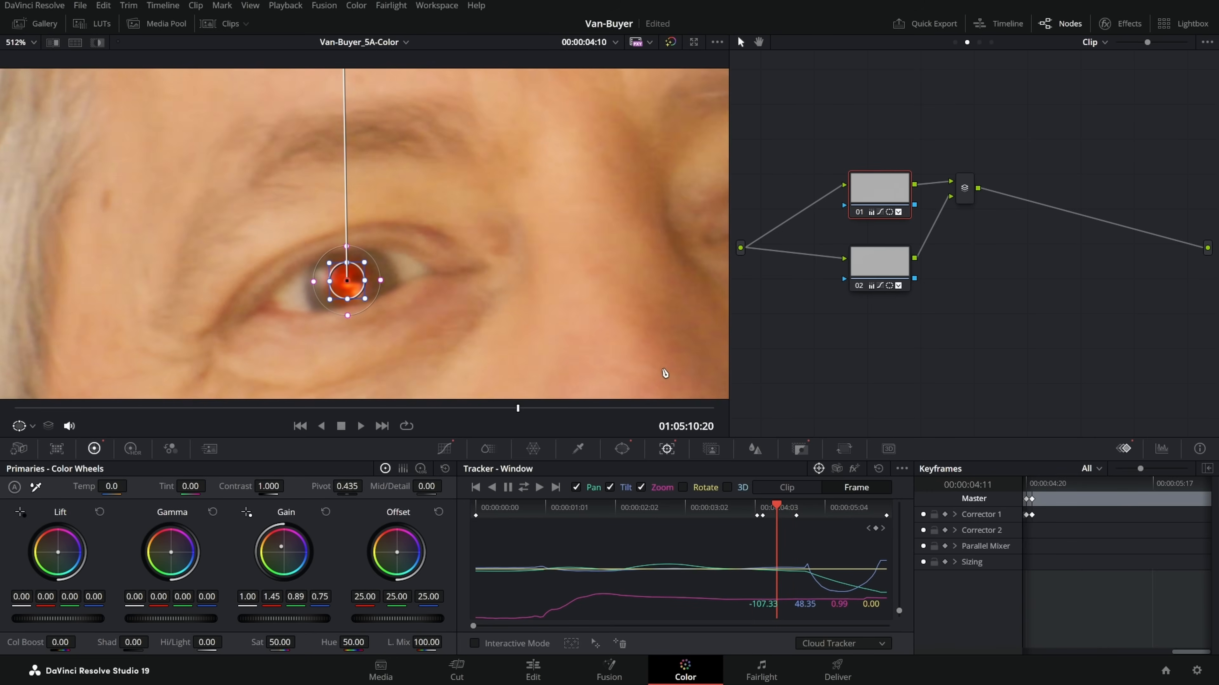
key("Right")
key("Right")
key("Right")
key("Right")
key("Right")
key("Right")
key("Right")
key("Right")
key("Right")
key("Right")
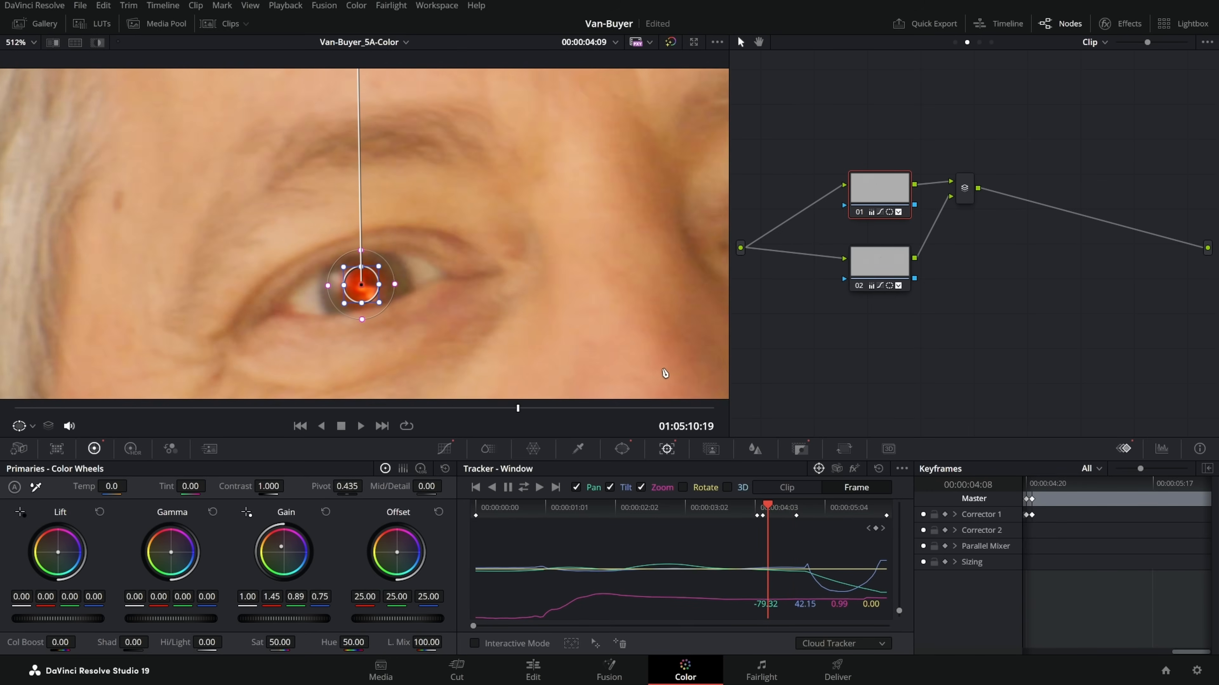
Recentre node 01's window on the right pupil just before the door covers it, and return the tracker to Clip mode
key("Right")
key("Right")
key("Right")
key("Right")
key("Right")
key("Left")
key("Right")
key("Right")
key("Left")
key("Left")
left_click_drag(260, 281, 251, 286)
key("Right")
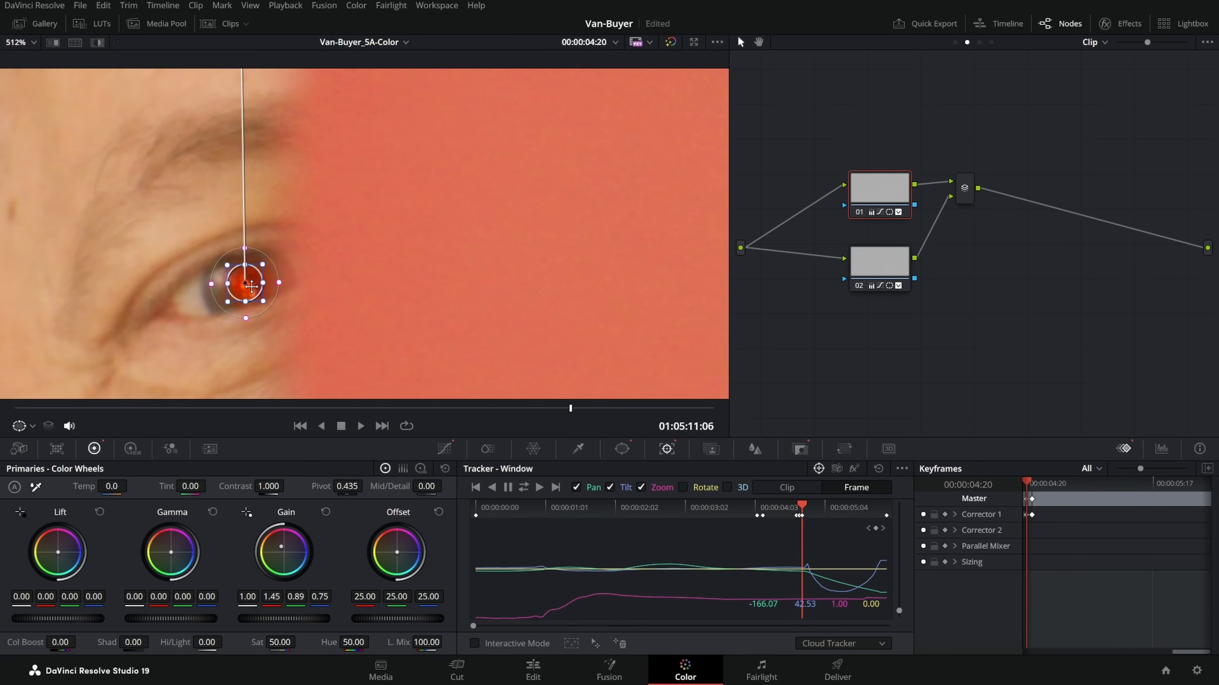
key("Right")
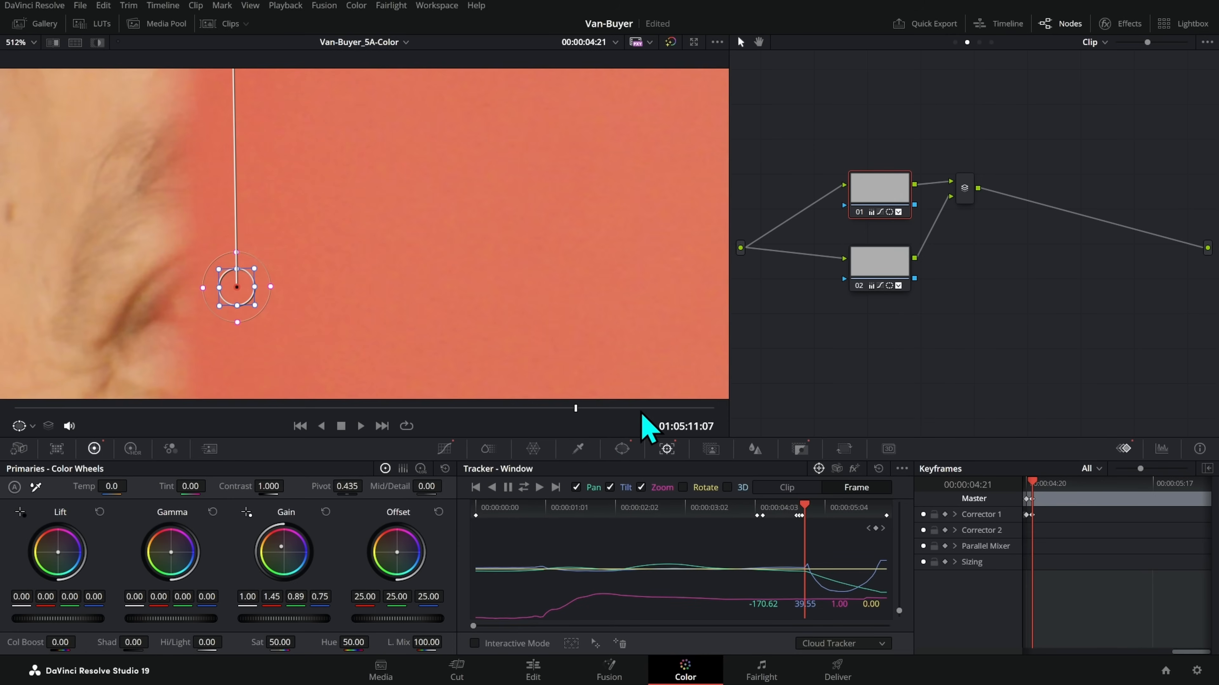
left_click(806, 488)
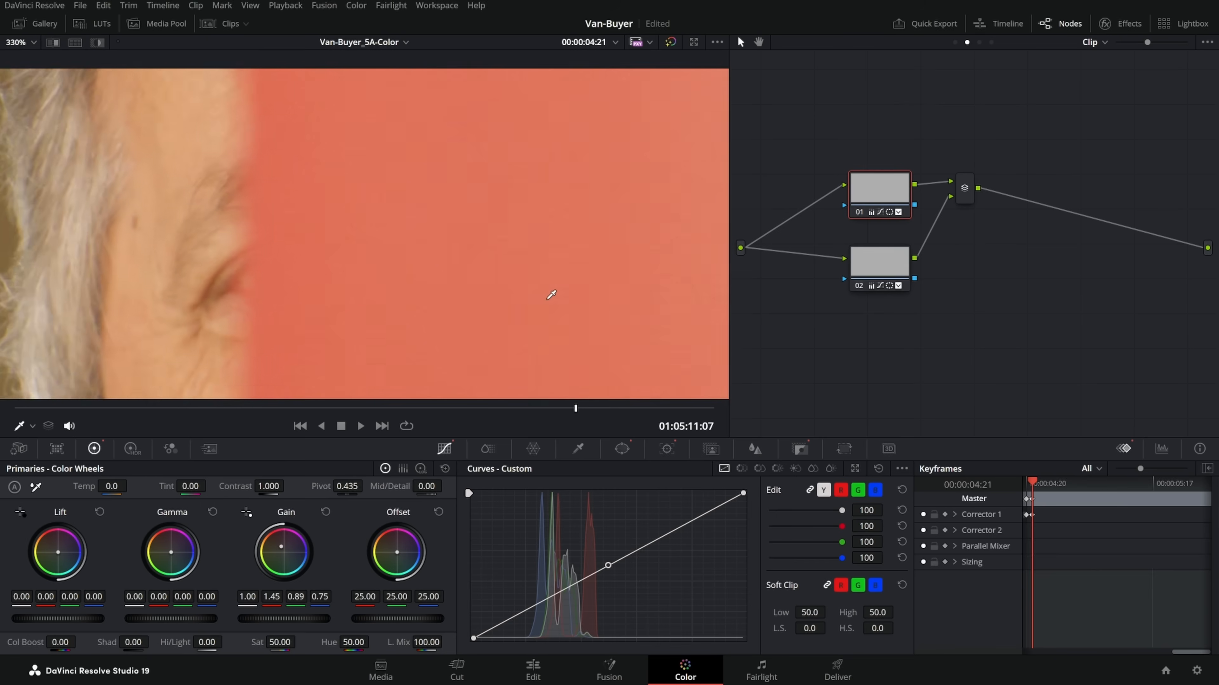
Widen the viewer and play the shot from its first frame to review both glowing eyes and the door pass
scroll(551, 294, "down", 2)
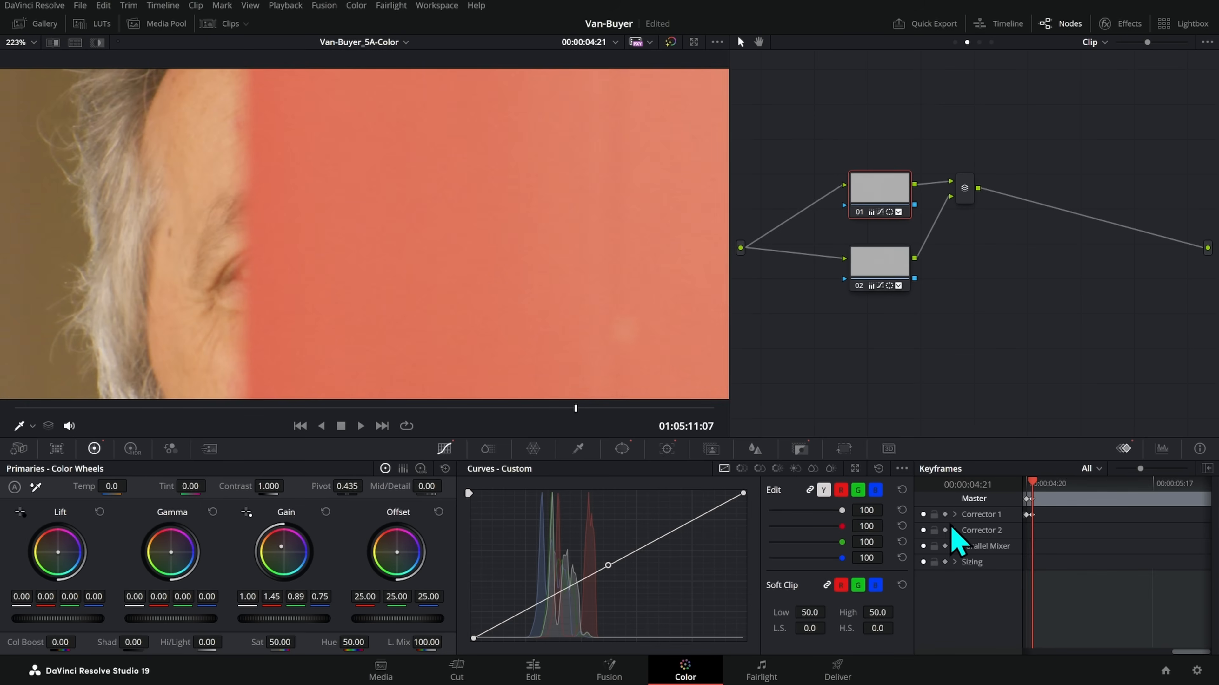
left_click(668, 449)
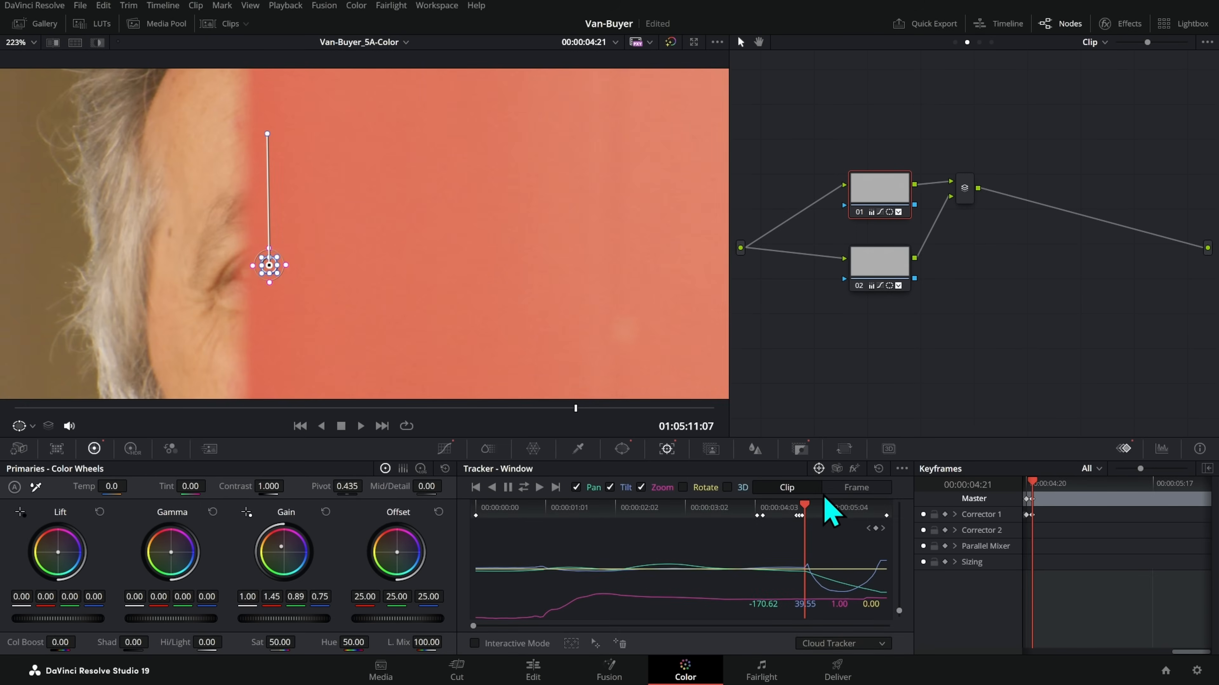
left_click(622, 448)
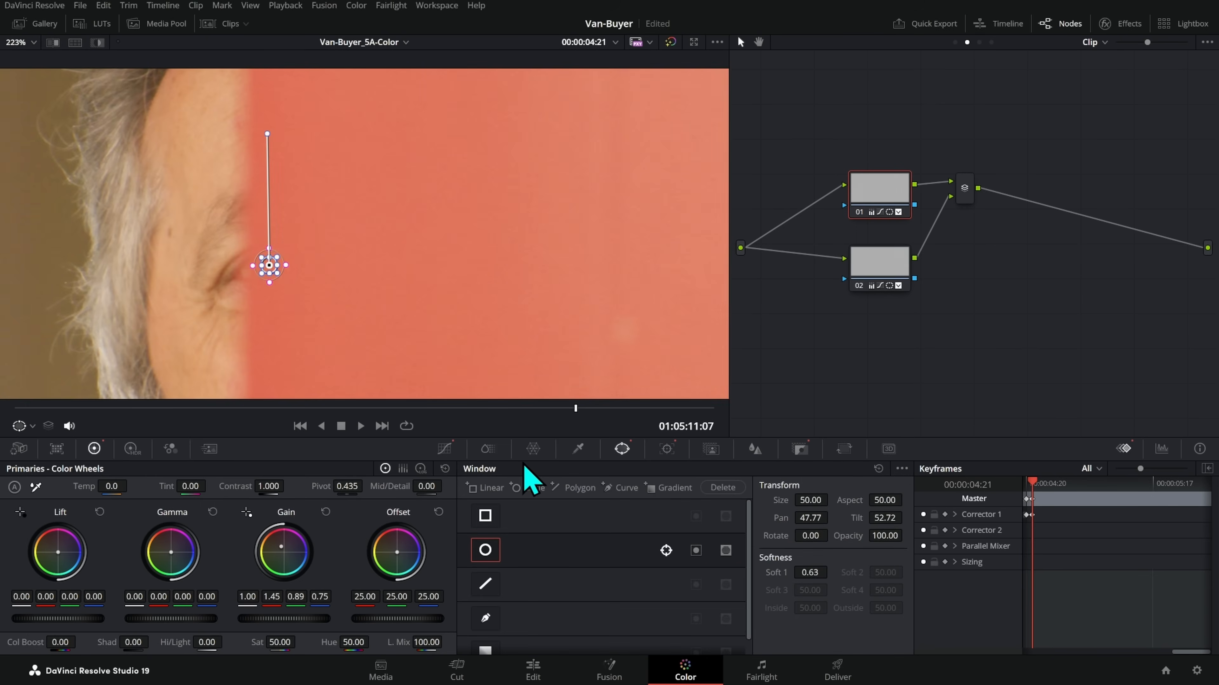
left_click(445, 449)
left_click_drag(729, 298, 936, 299)
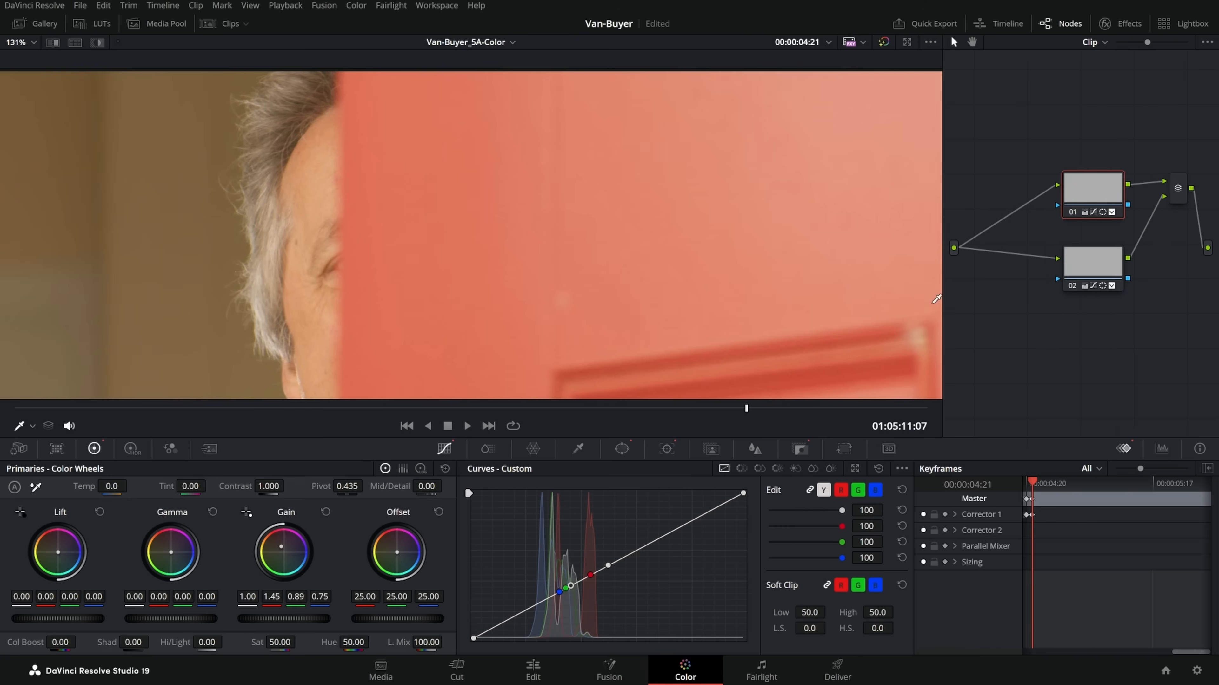
left_click(406, 426)
left_click(467, 426)
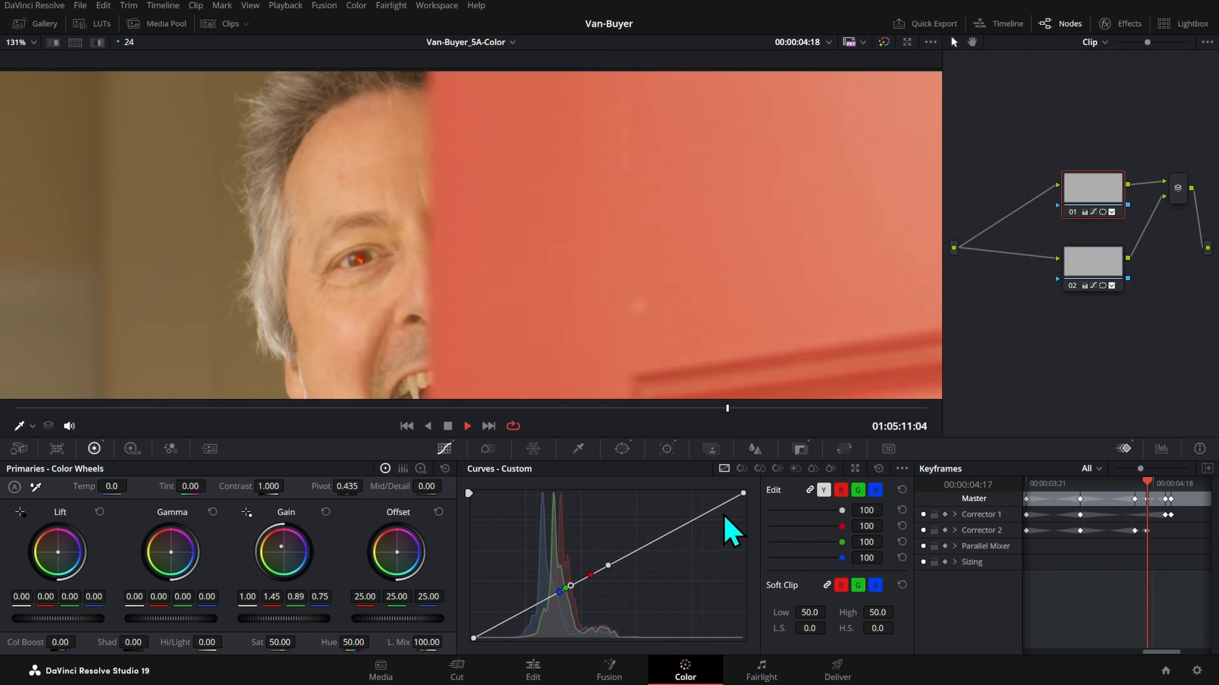
scroll(661, 258, "down", 3)
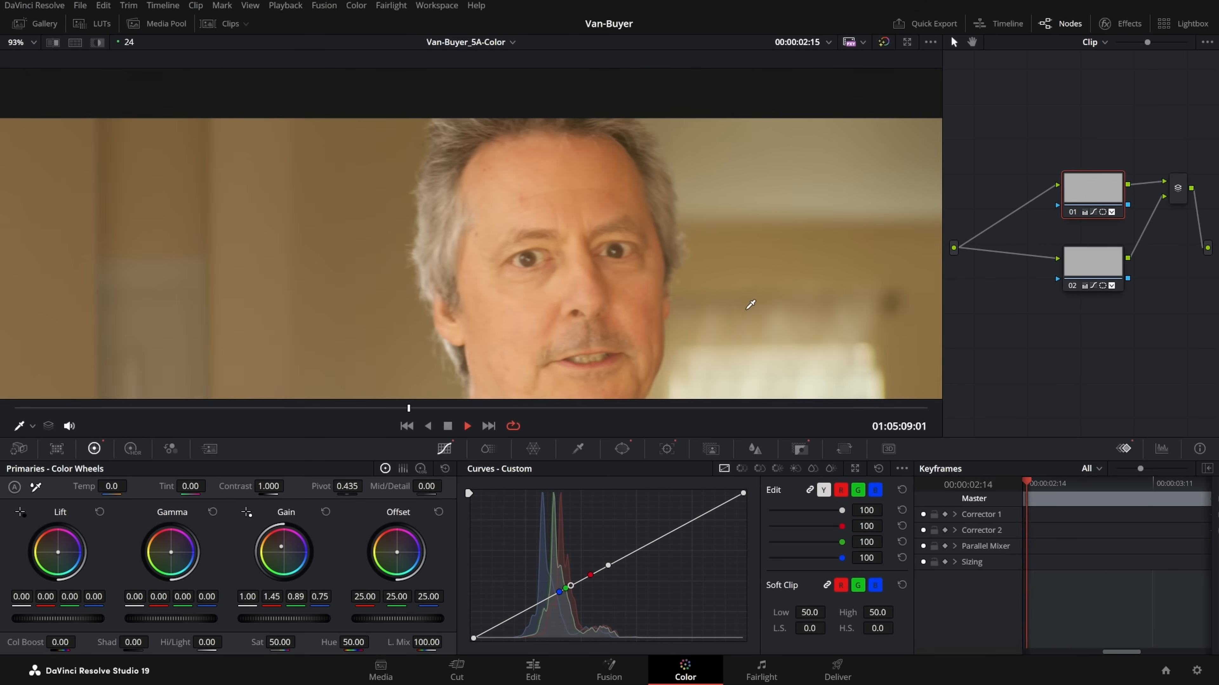
key("space")
Inspect the fangs around 01:05:09:18 and select Merge2 on the Fusion page near frame 93
scroll(655, 357, "up", 8)
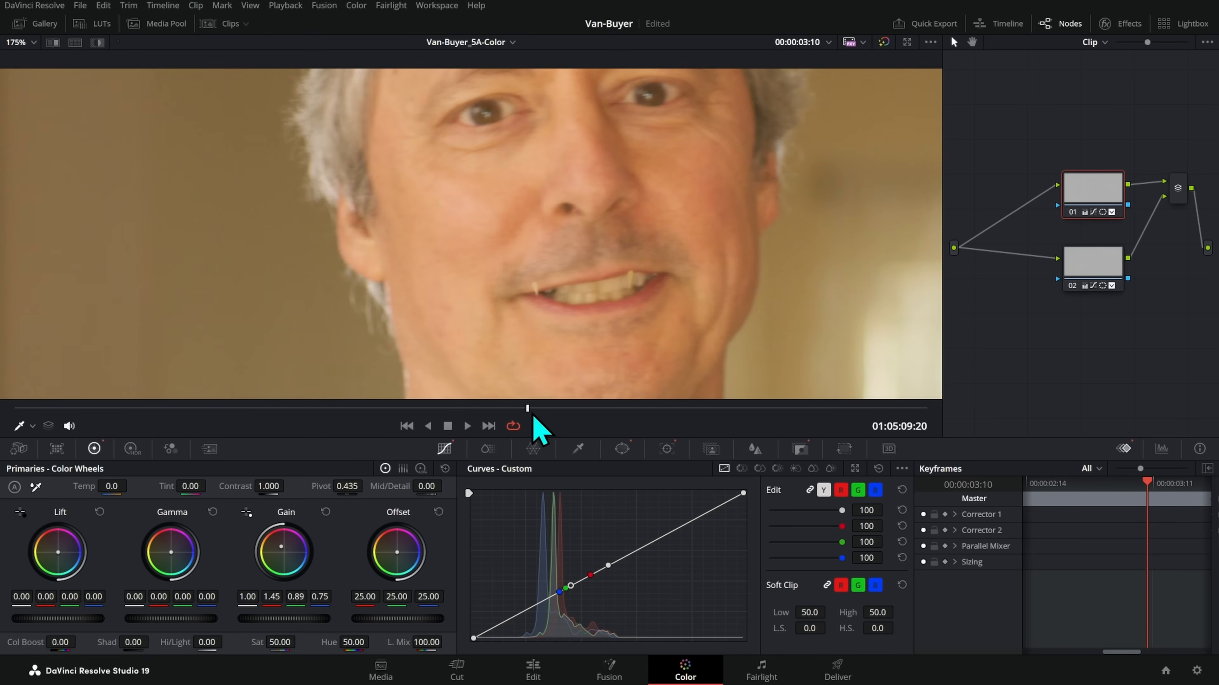
key("Left")
key("Left")
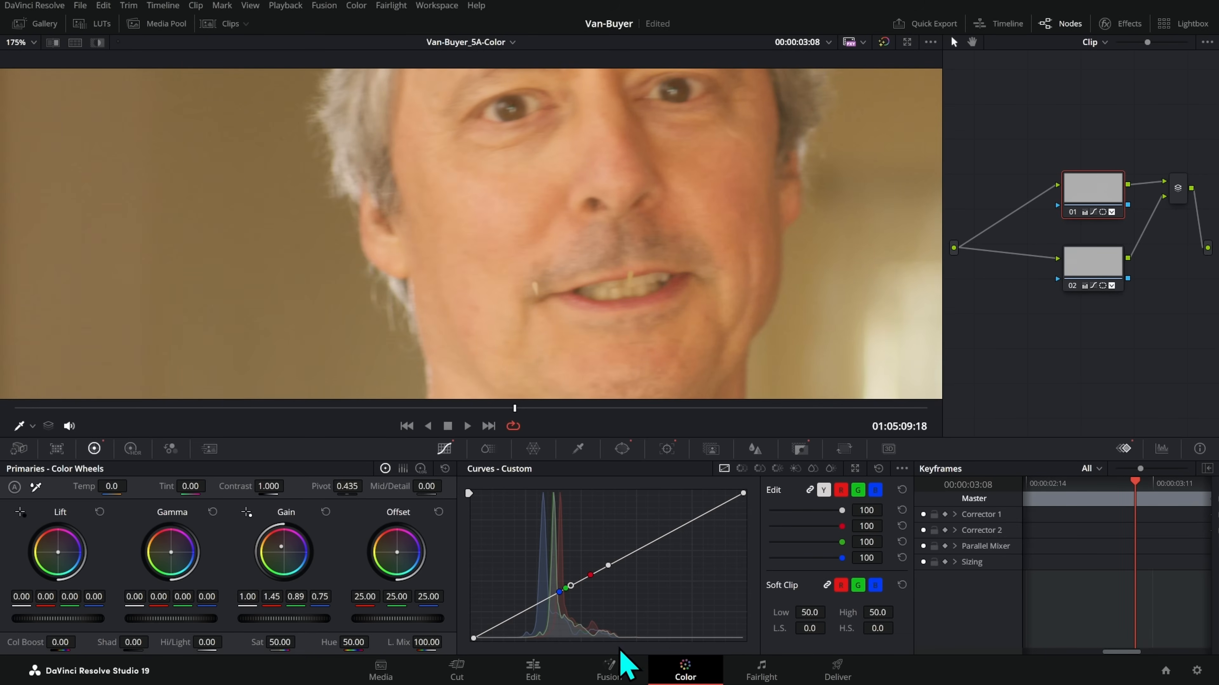
left_click(611, 668)
left_click_drag(770, 478, 761, 434)
left_click(631, 550)
left_click_drag(239, 307, 74, 308)
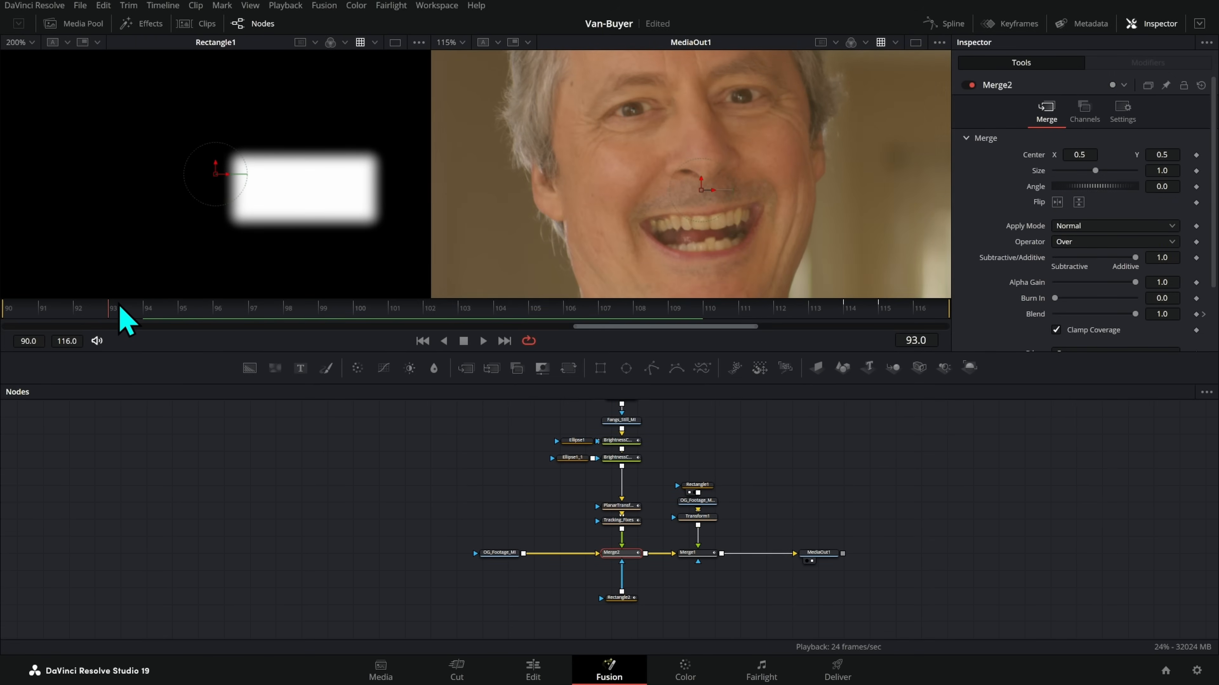
Keyframe Merge2's Blend near frame 93 and set the render range to start at frame 0
left_click(1135, 316)
key("Left")
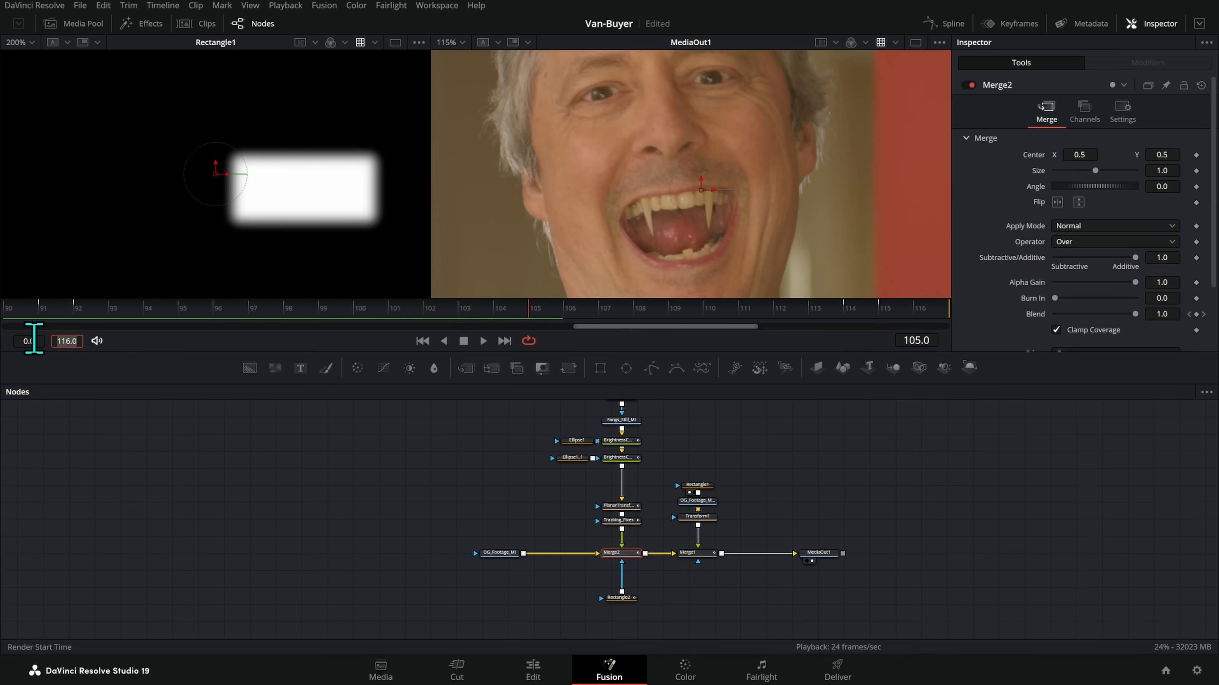
left_click_drag(662, 311, 397, 327)
left_click_drag(126, 307, 728, 338)
Switch to the Color page and toggle the Group Post-Clip node 01 off and on to compare the grade
left_click(681, 677)
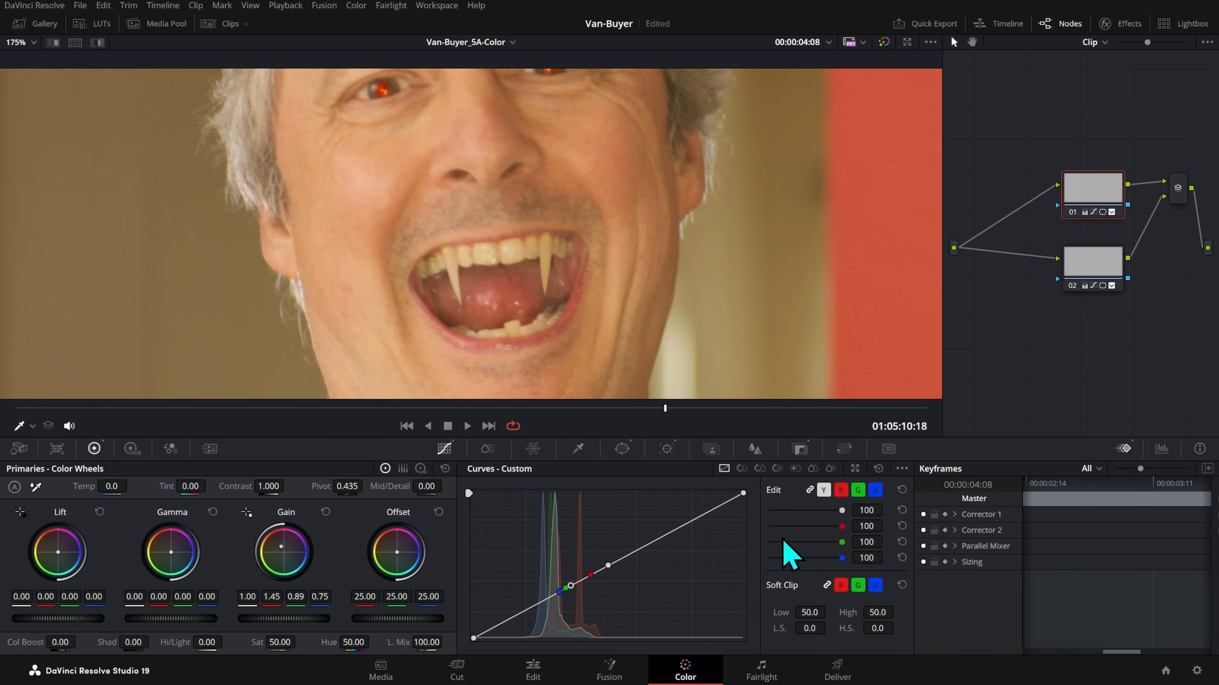
scroll(758, 261, "down", 4)
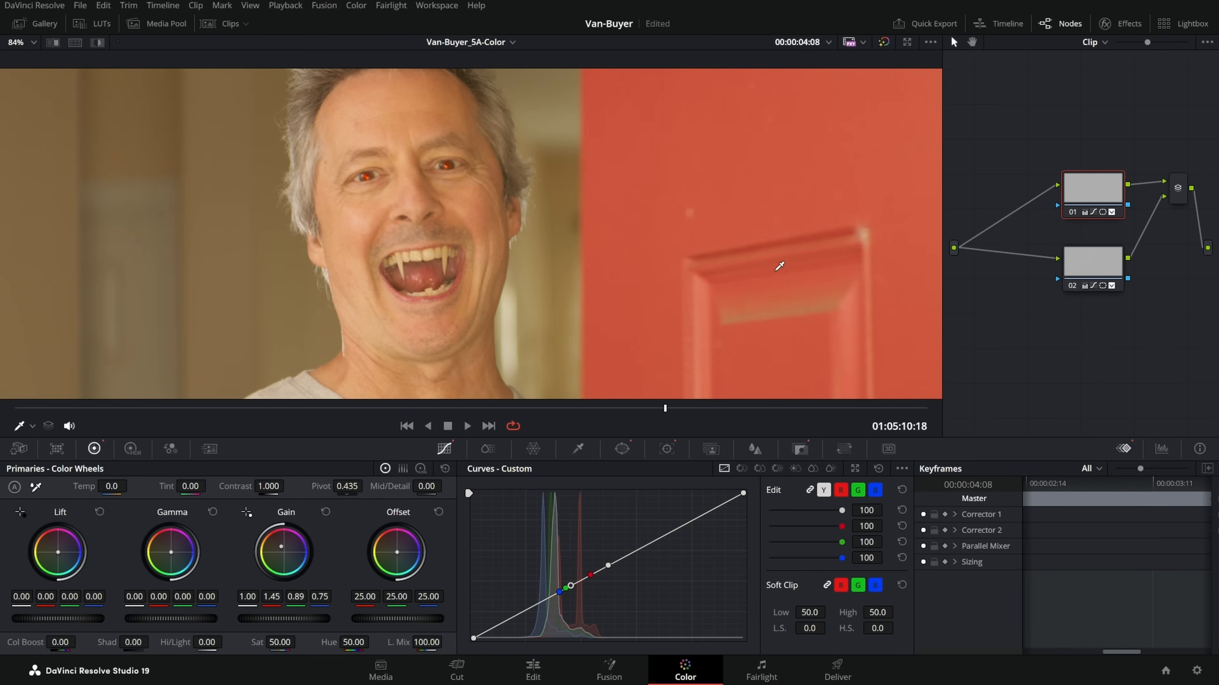
scroll(779, 266, "down", 2)
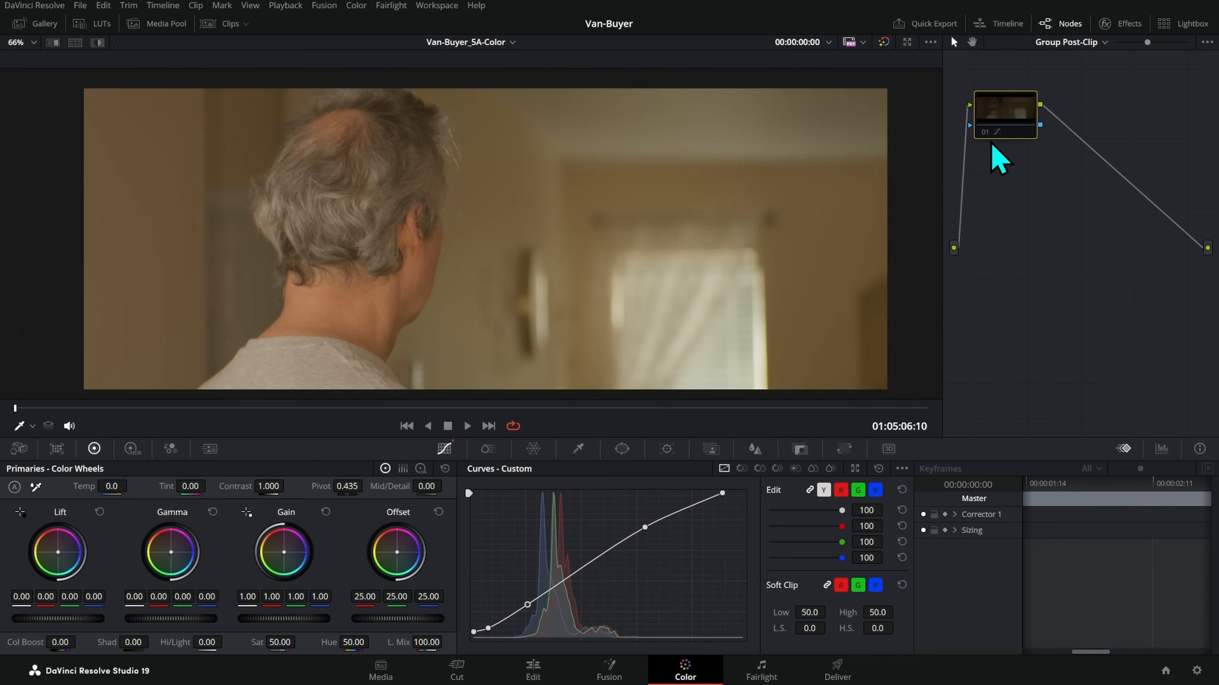
left_click(985, 135)
left_click(985, 136)
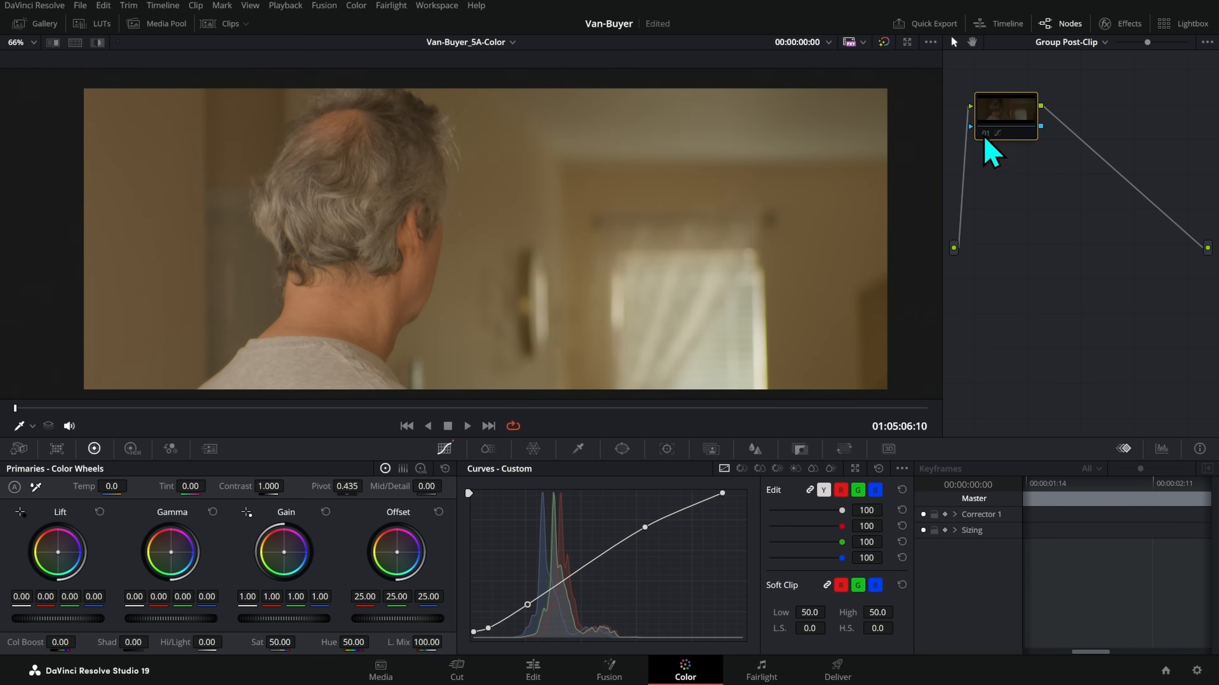
left_click(985, 137)
left_click(988, 138)
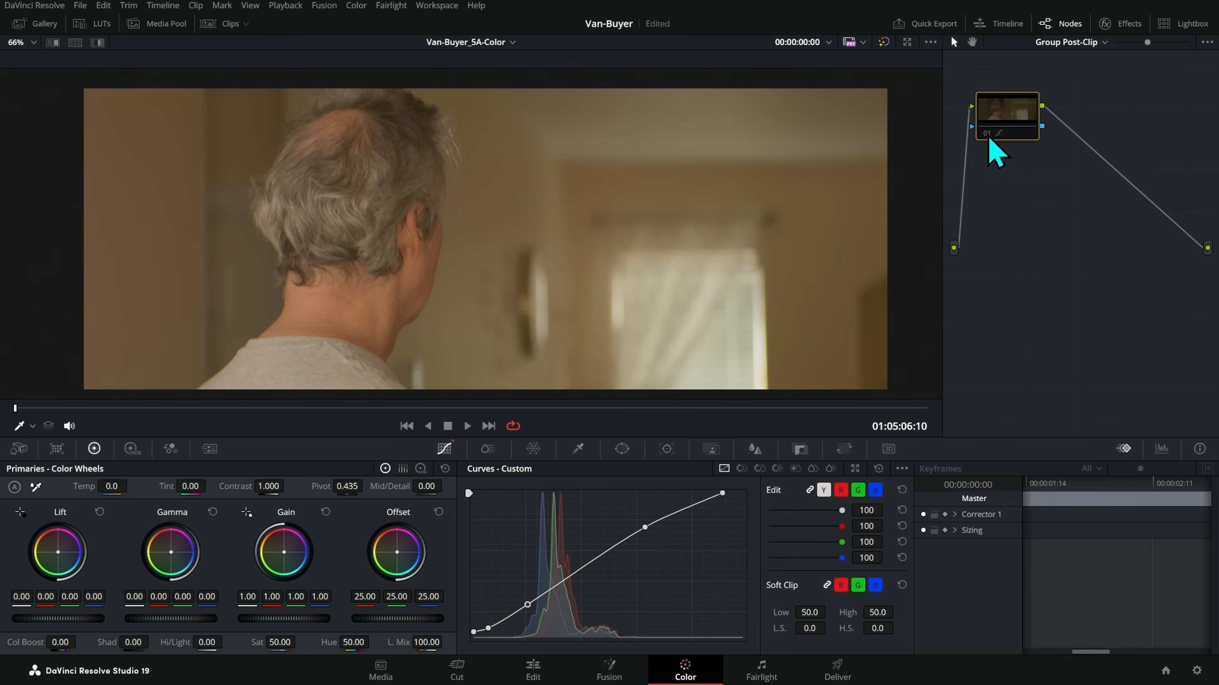
Alternate between the Fusion and Color pages to compare the first frame with and without the color grade
left_click(614, 675)
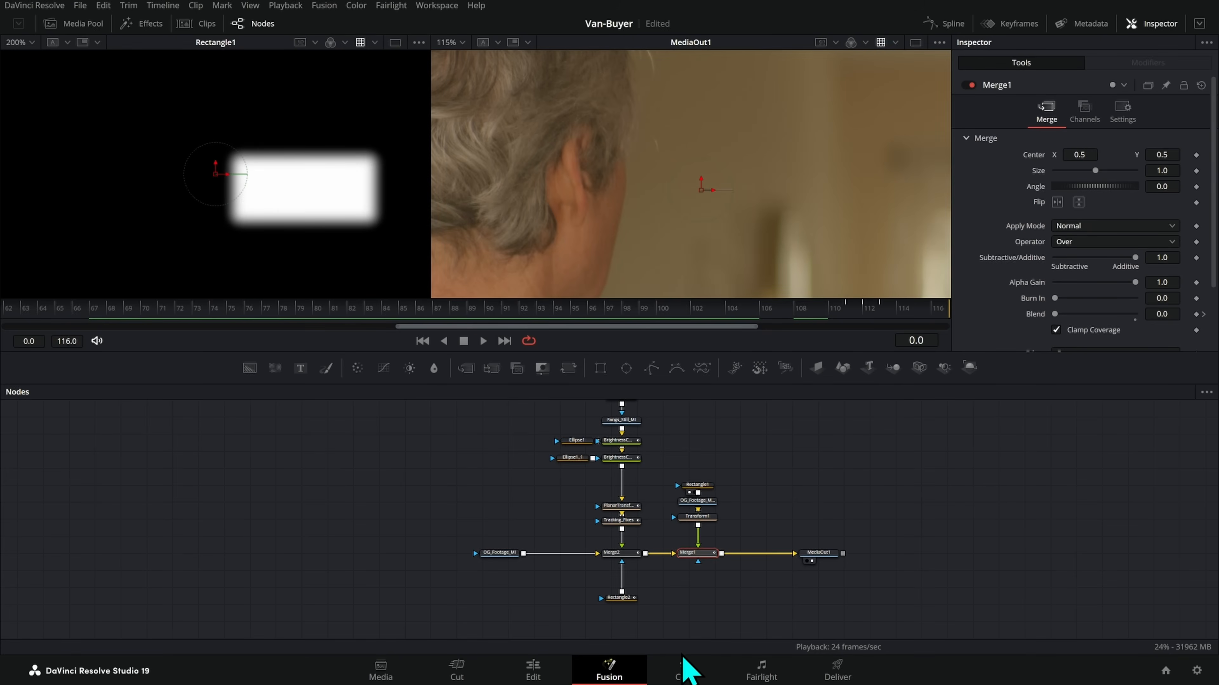
left_click(691, 676)
left_click(633, 677)
left_click(688, 676)
left_click(634, 678)
left_click(685, 672)
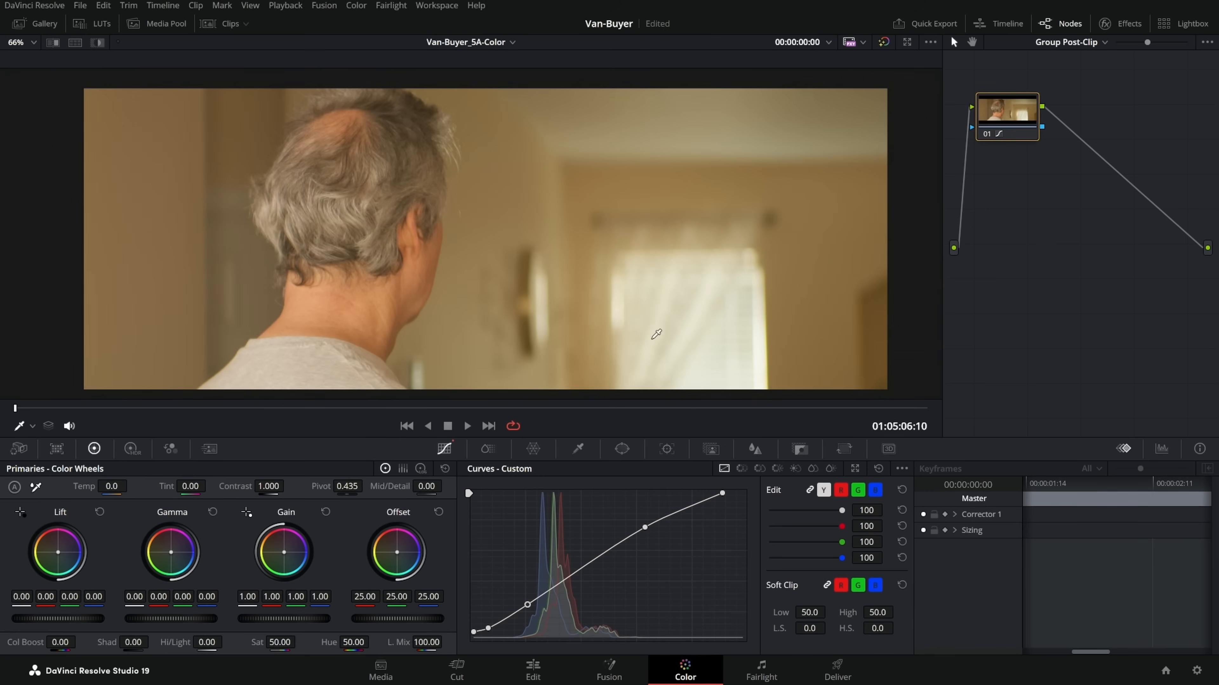
Play the finished vampire shot in full screen to review it
left_click(468, 427)
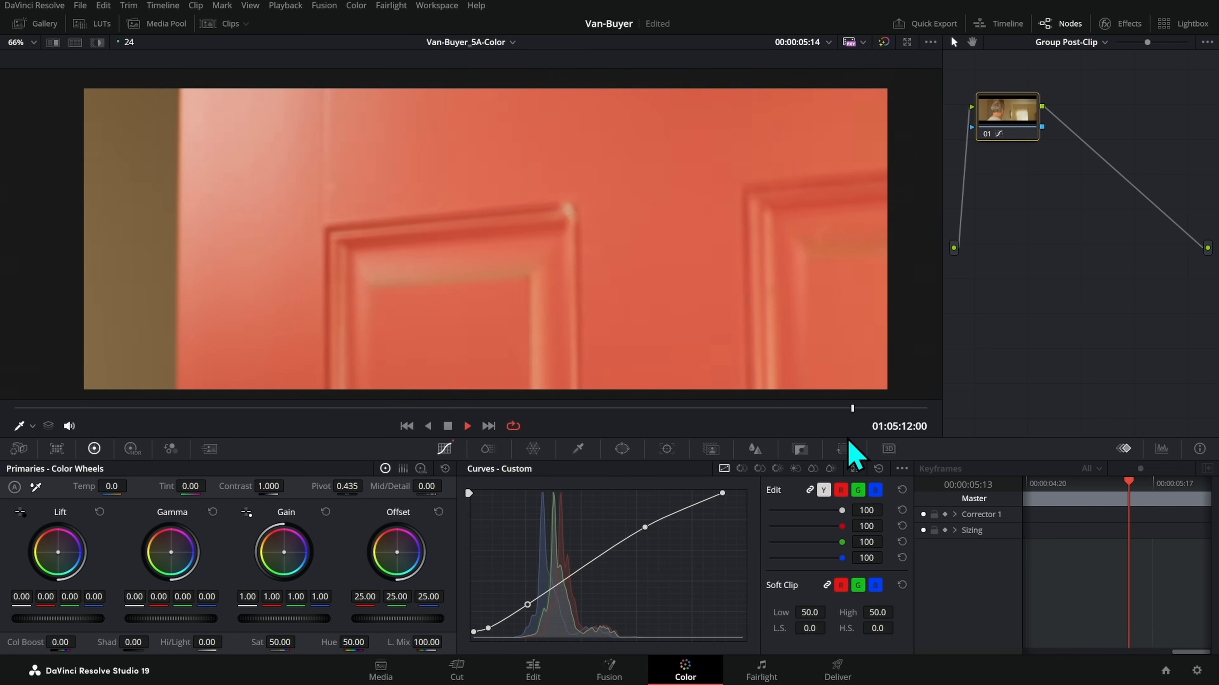
key("ctrl+f")
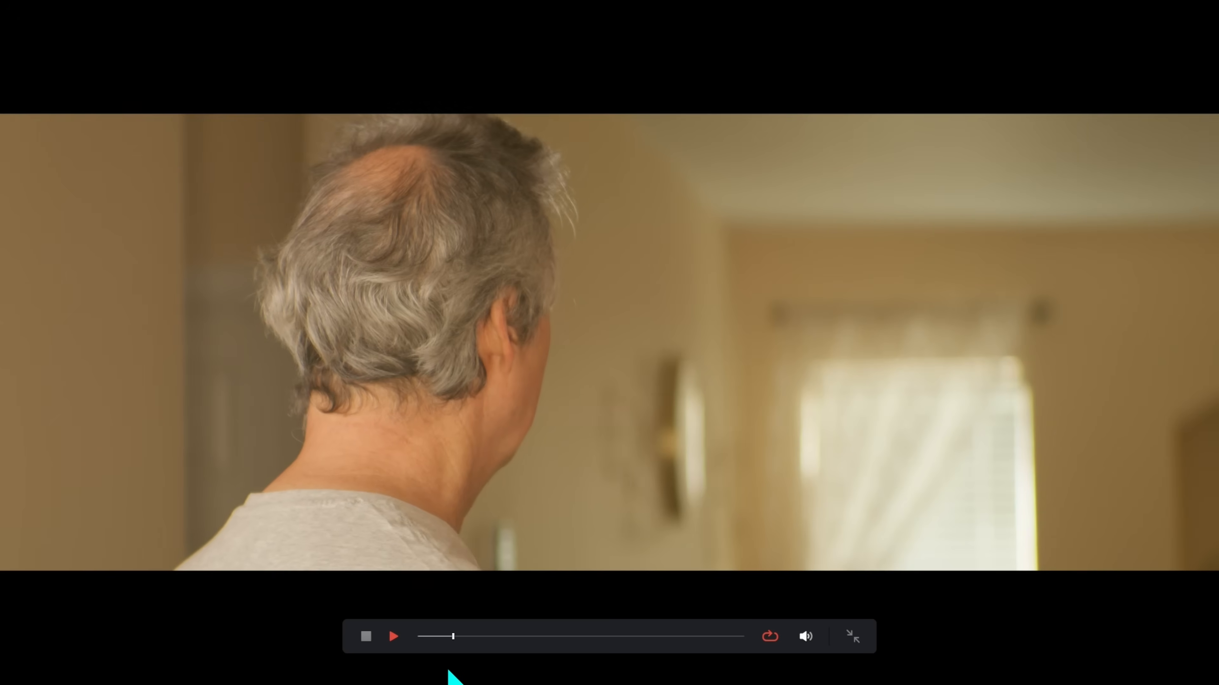